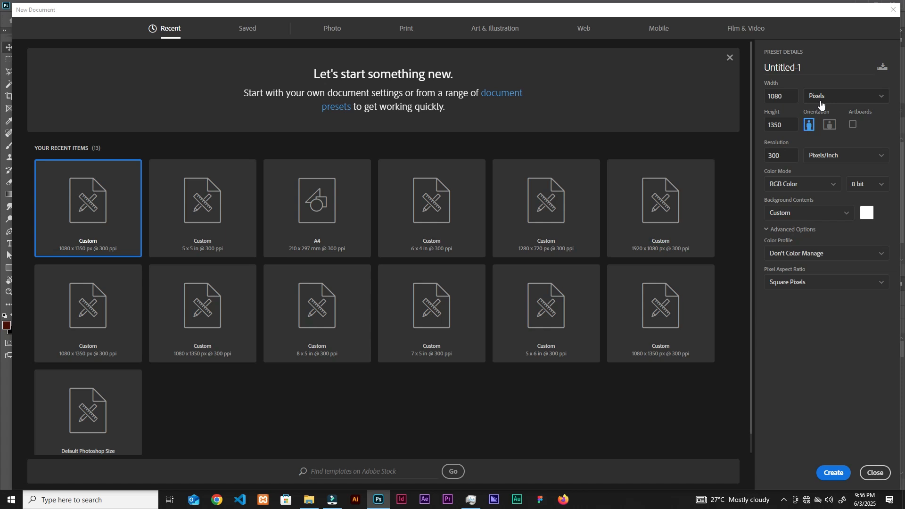
Create a portrait document 1080 × 1350 pixels at 300 pixels/inch in 8-bit RGB Color
left_click(821, 100)
left_click(792, 97)
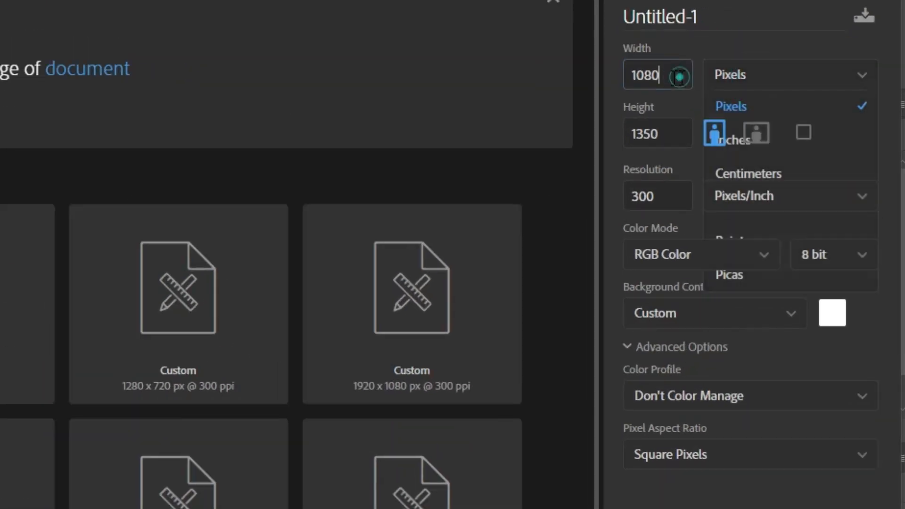
double_click(678, 77)
key("Tab")
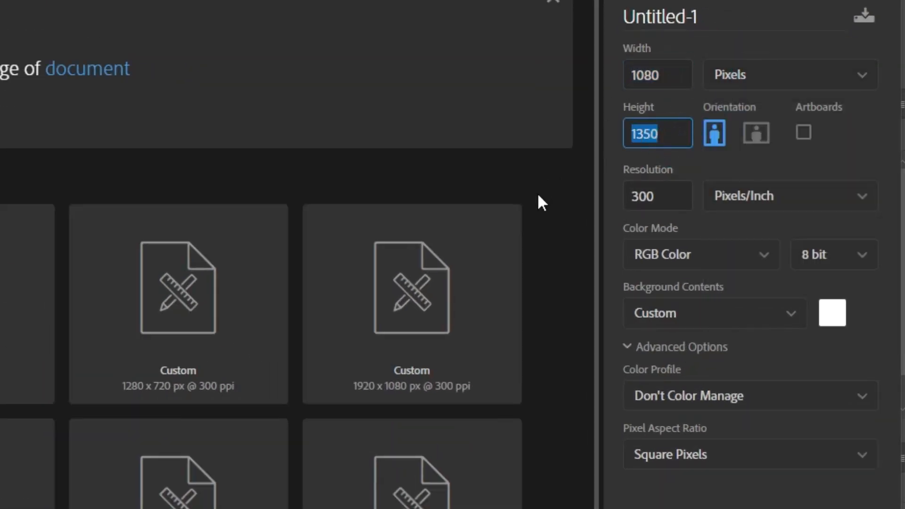
double_click(637, 196)
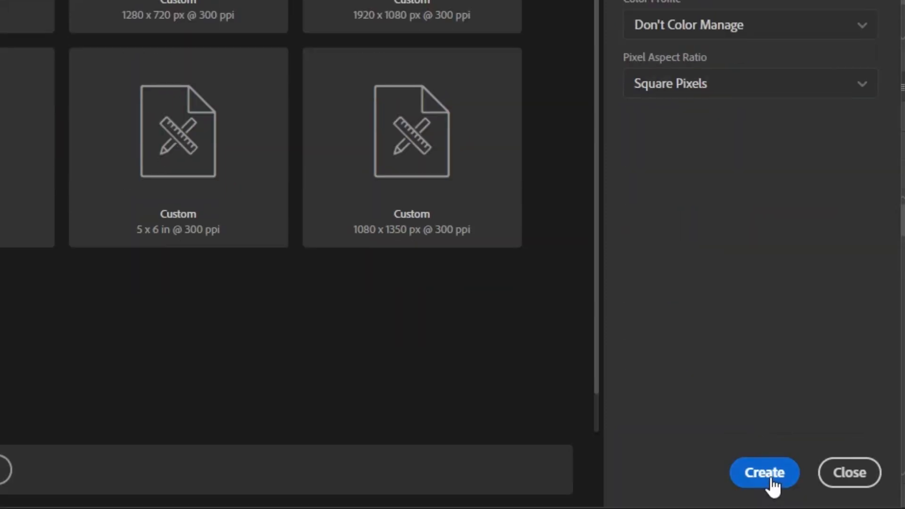
left_click(766, 476)
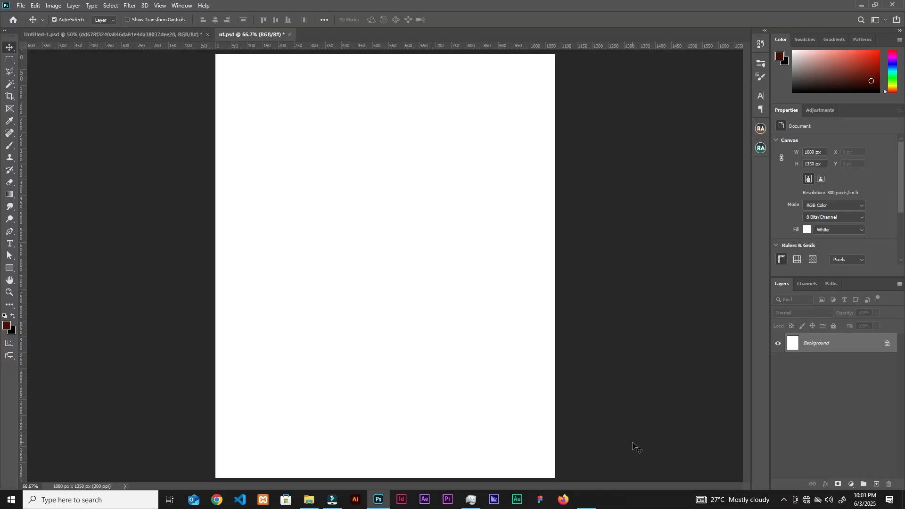
Try setting the document's canvas fill to black and undo the fill change
key("ctrl+minus")
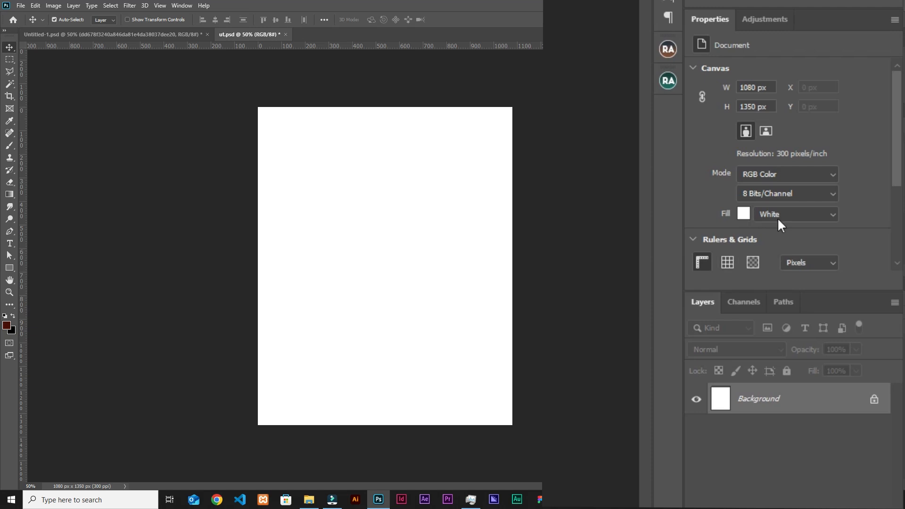
left_click(779, 217)
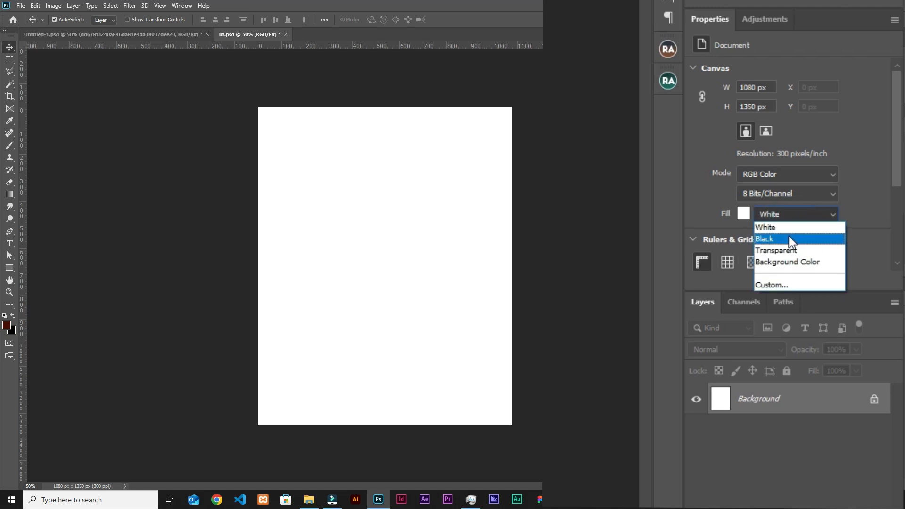
left_click(791, 241)
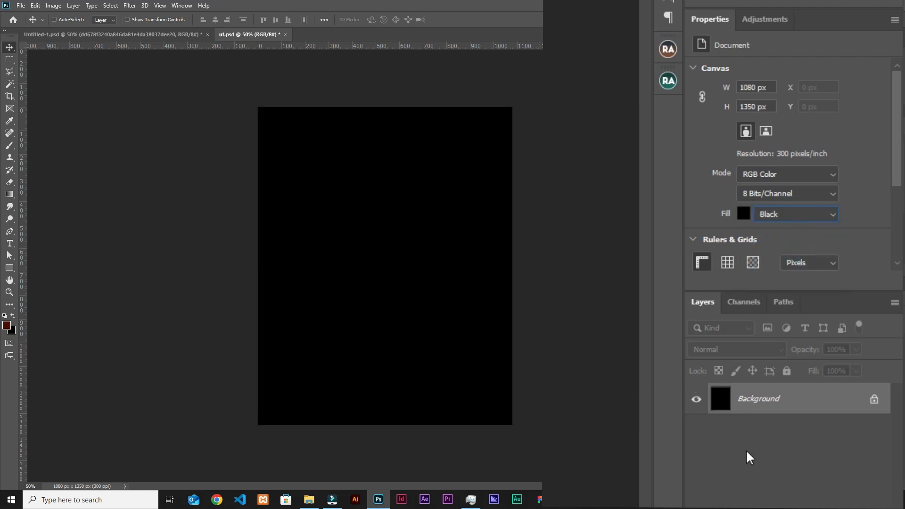
key("ctrl+z")
Add a black Solid Color fill layer above the background
left_click(816, 484)
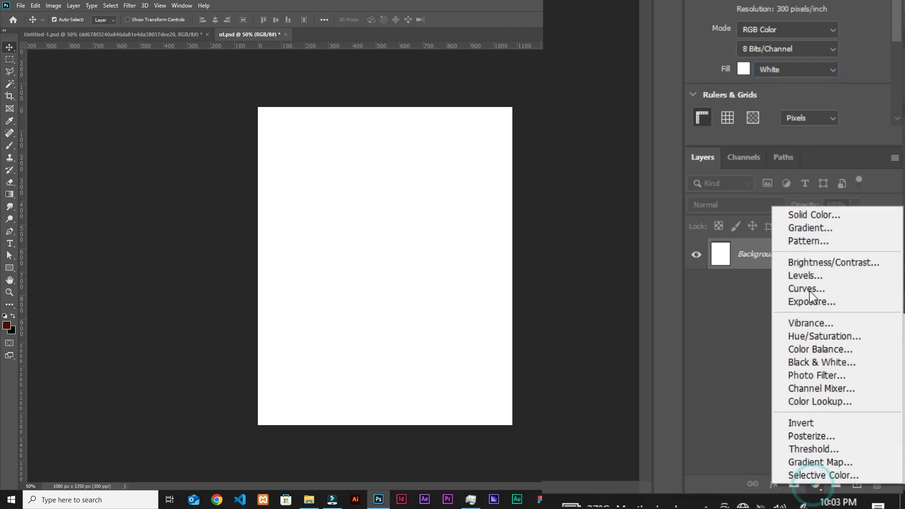
left_click(811, 216)
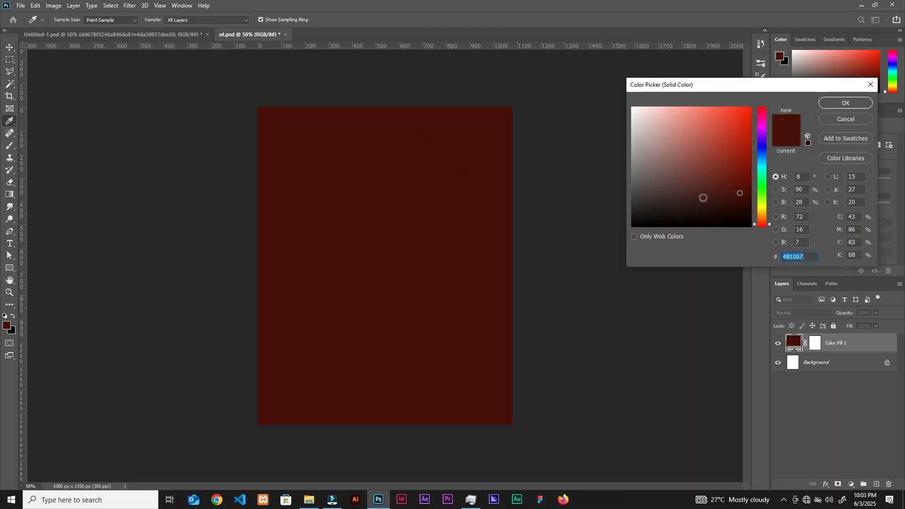
left_click(673, 205)
left_click(845, 102)
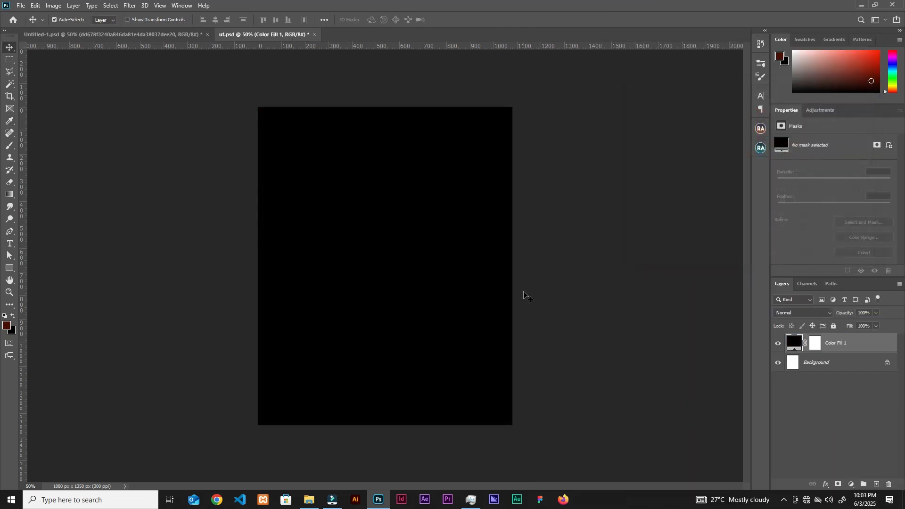
Place the hanging-bulbs image dd678f3240a846da81e4da38037dee20 from the resources folder and scale it to about 38% so it covers the canvas
left_click(310, 501)
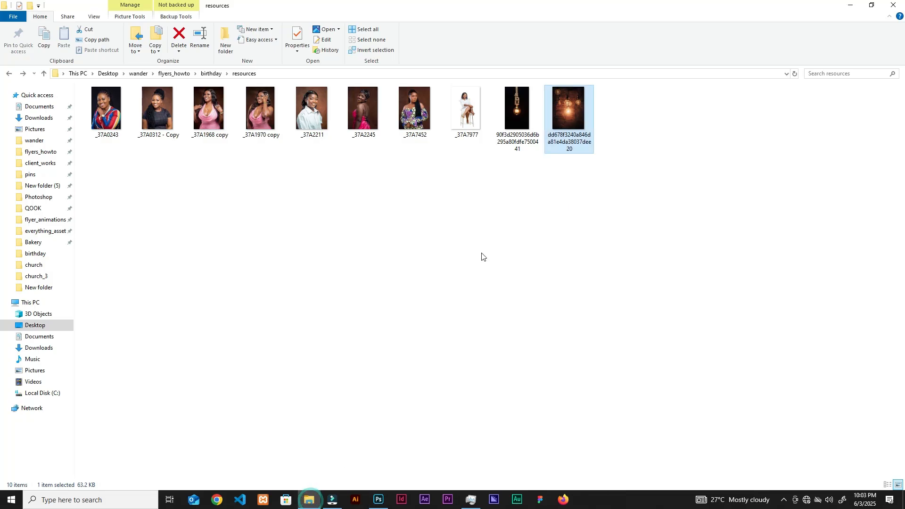
left_click_drag(568, 113, 390, 418)
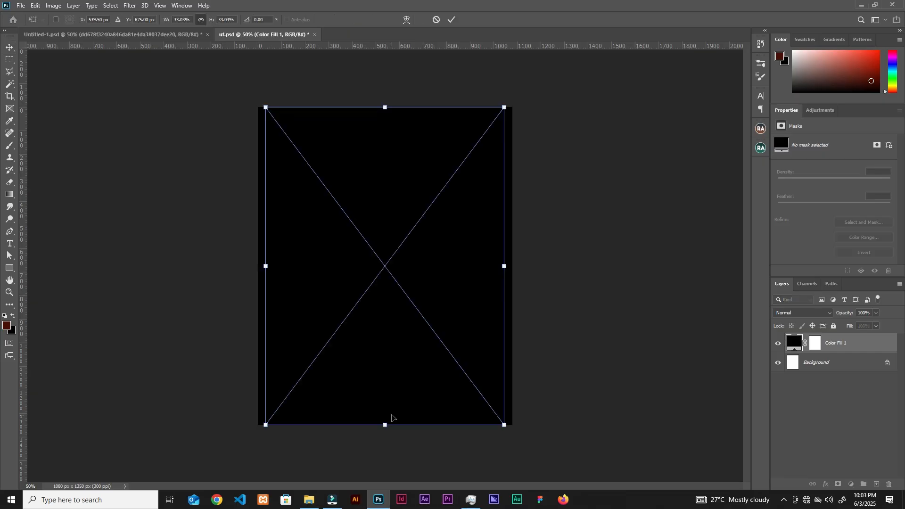
left_click_drag(504, 267, 519, 266)
left_click_drag(458, 330, 446, 334)
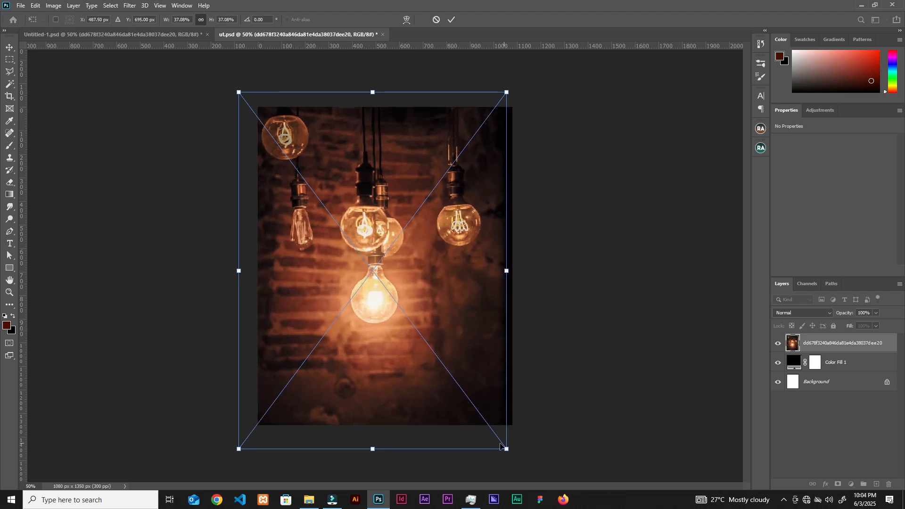
left_click_drag(237, 90, 232, 84)
left_click_drag(507, 450, 511, 451)
left_click_drag(438, 355, 442, 356)
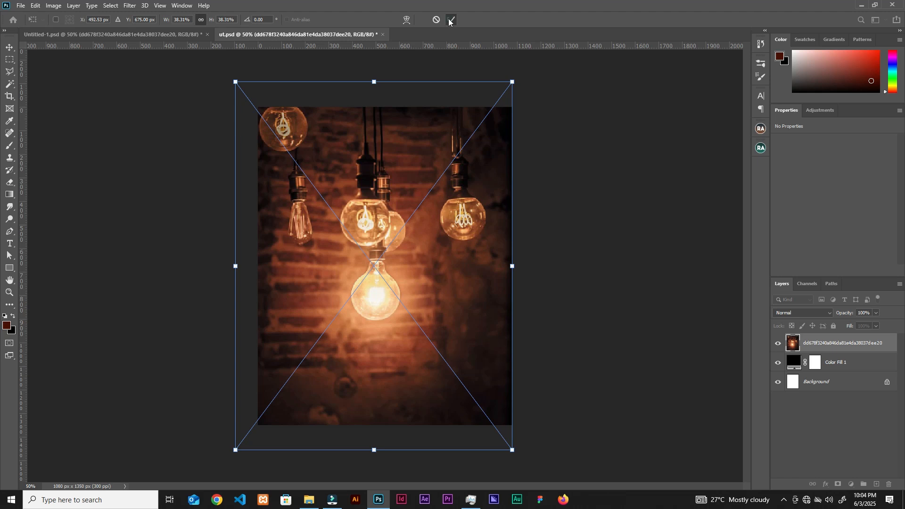
left_click(452, 20)
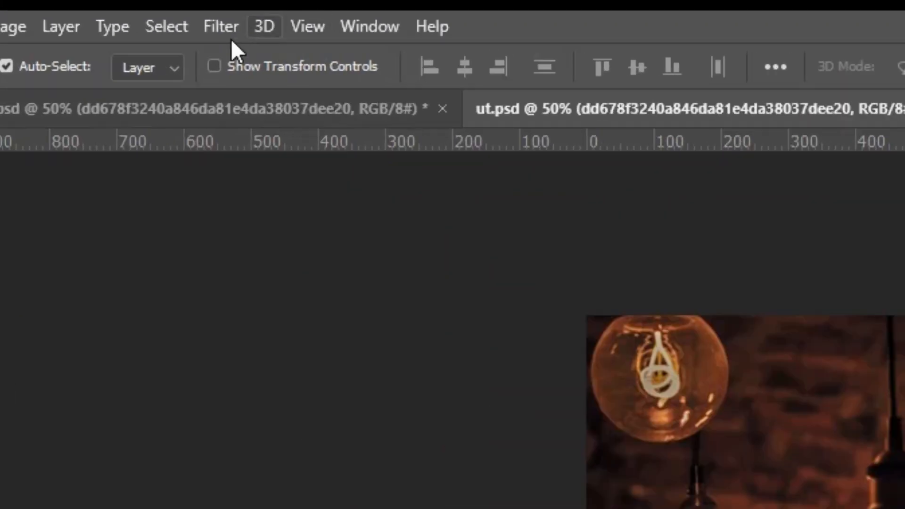
Apply a Gaussian Blur with a 4.5-pixel radius to the hanging-bulbs image
left_click(130, 7)
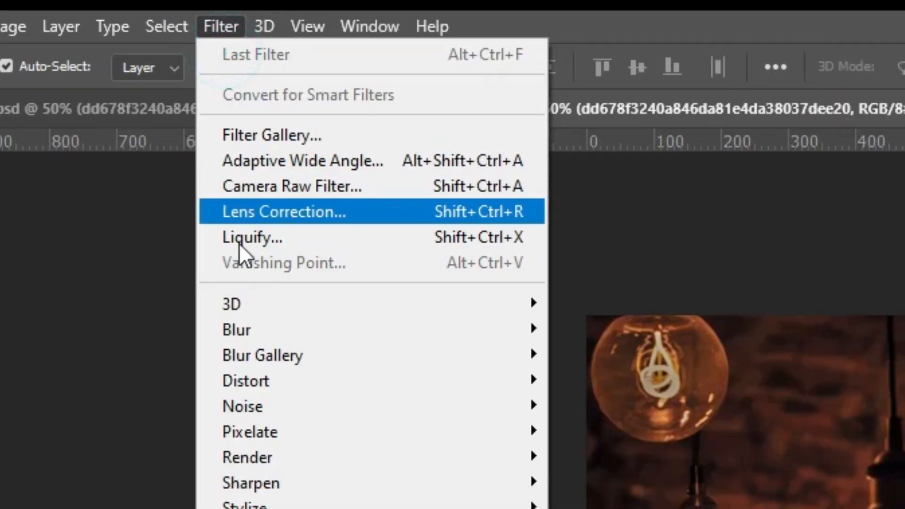
left_click(239, 332)
left_click(620, 430)
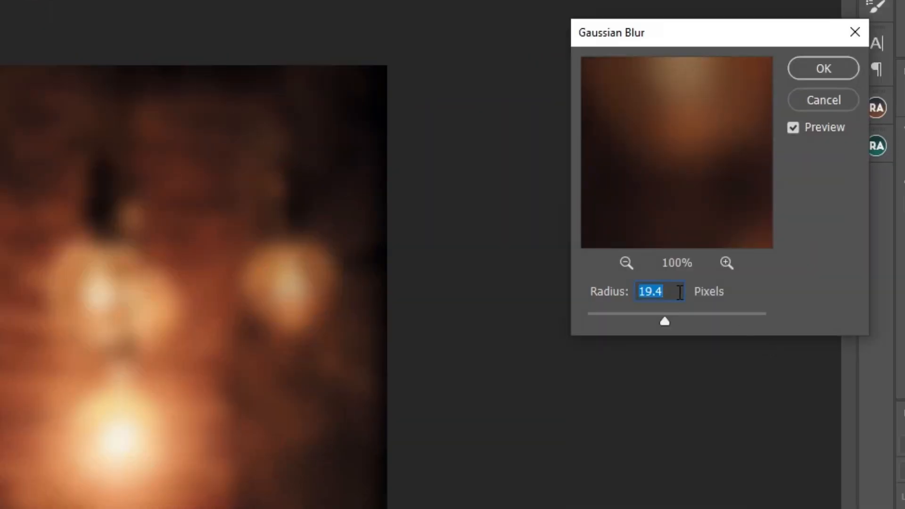
double_click(679, 293)
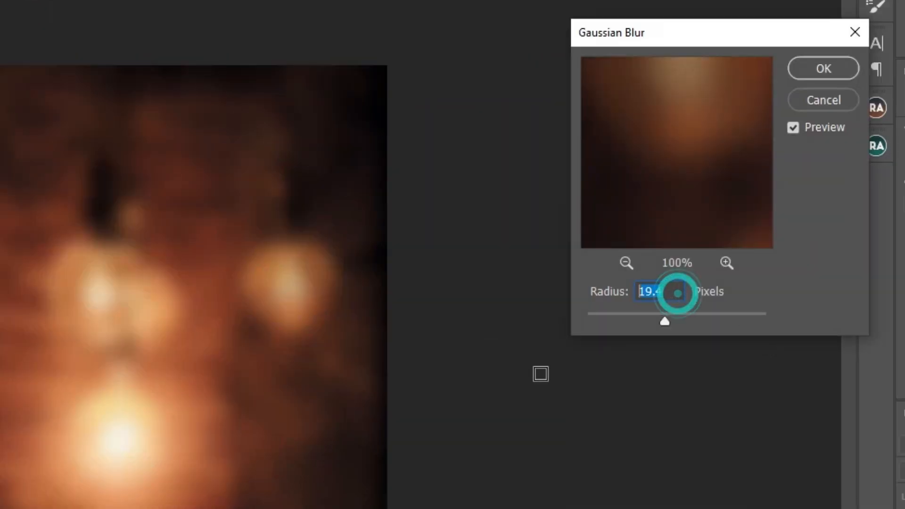
type("4.5")
left_click(816, 74)
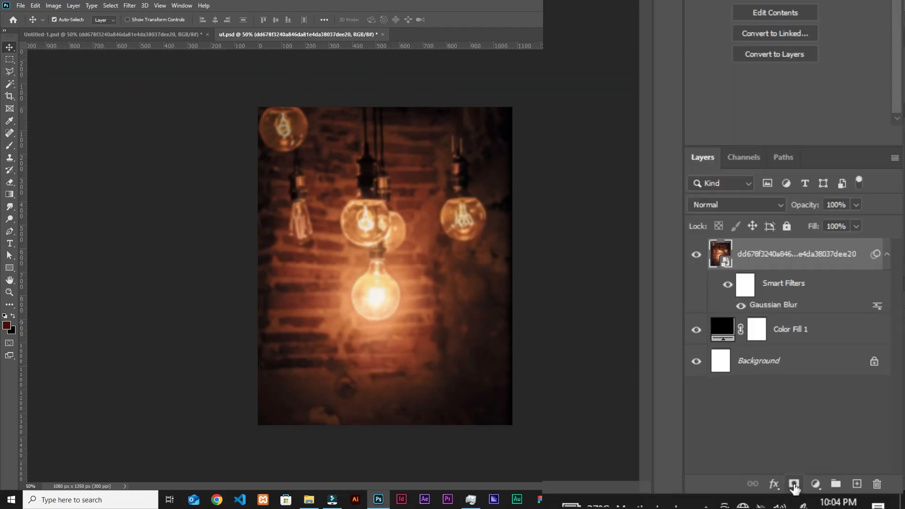
Add a layer mask to the hanging-bulbs image and size the Brush tool to 800 px with black as foreground colour
left_click(838, 484)
left_click(10, 146)
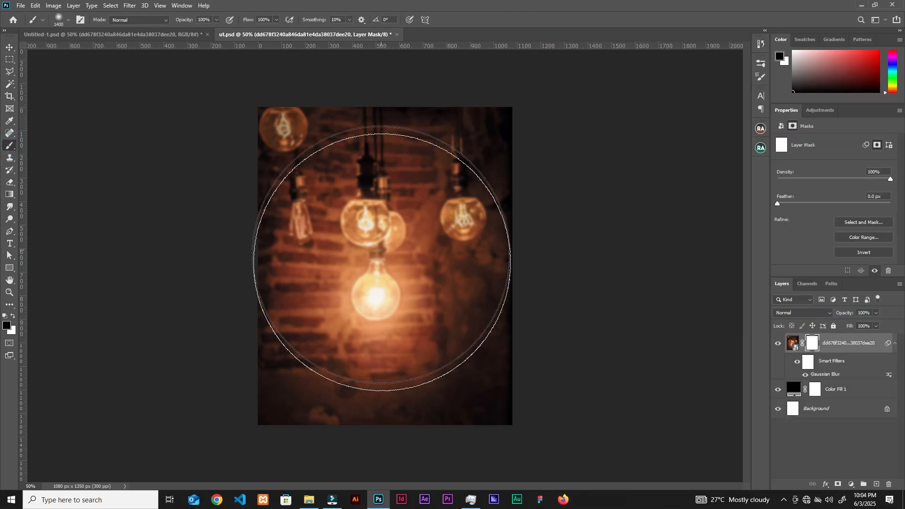
key("bracketleft")
key("bracketleft")
key("bracketleft")
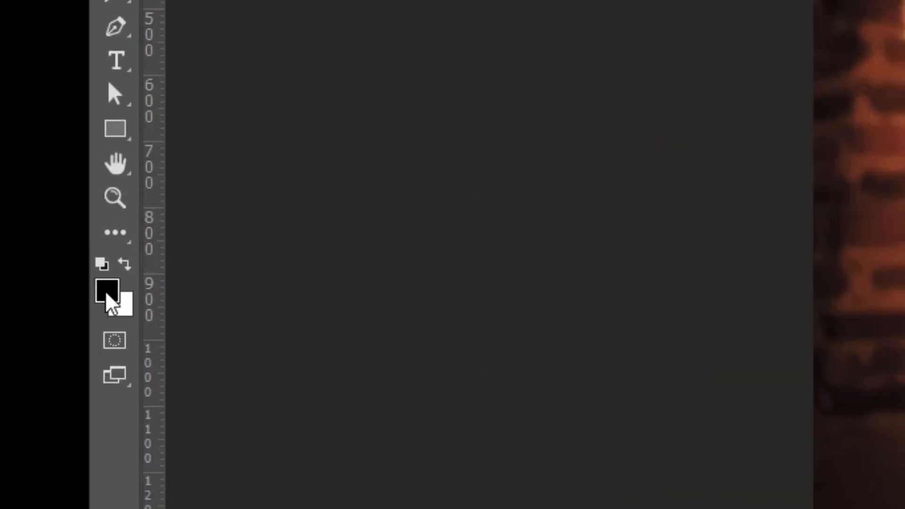
key("bracketleft")
key("bracketleft")
key("bracketleft")
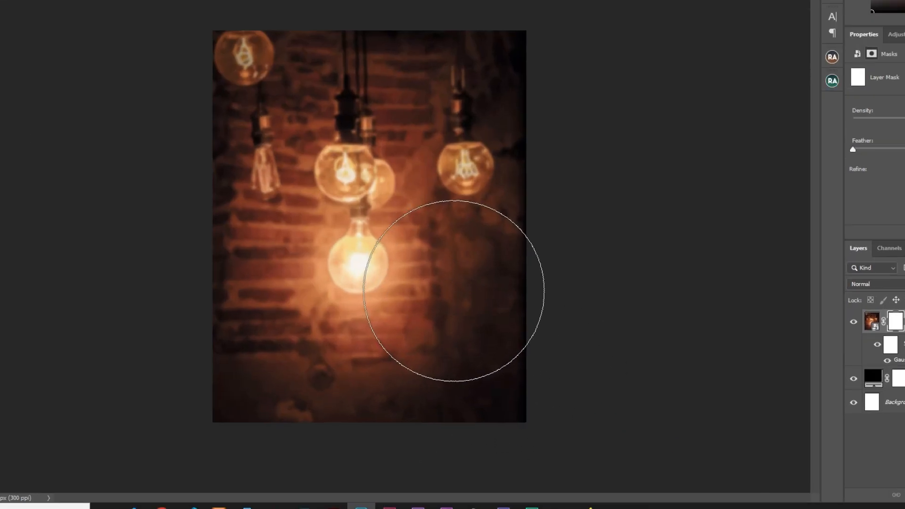
Paint black on the mask with the Soft Round brush at 0% hardness to fade out the bottom of the bulbs image
right_click(464, 317)
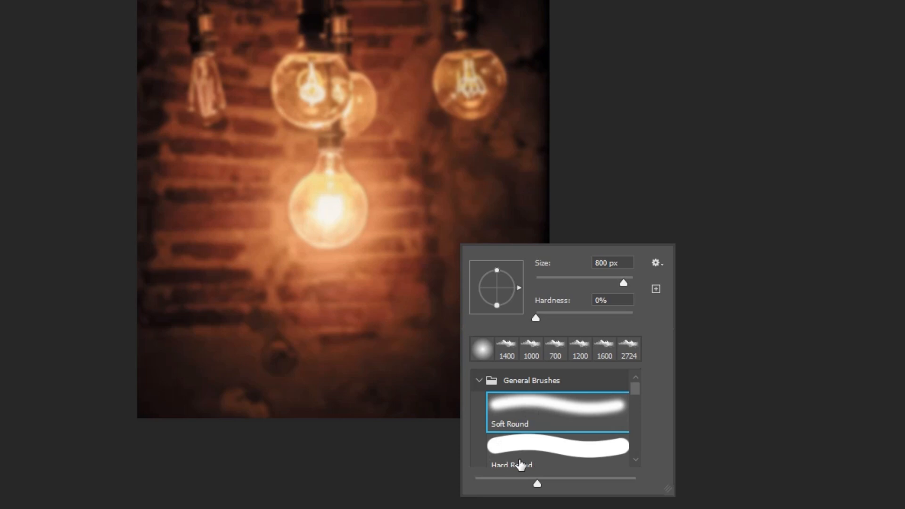
left_click(542, 410)
key("Return")
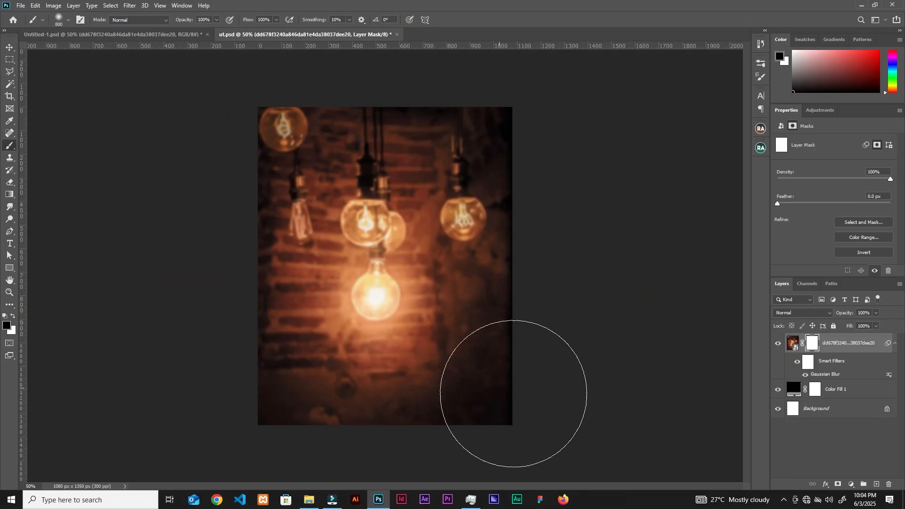
mouse_move(597, 420)
left_mouse_down()
mouse_move(211, 426)
mouse_move(433, 424)
mouse_move(257, 430)
mouse_move(474, 411)
left_mouse_up()
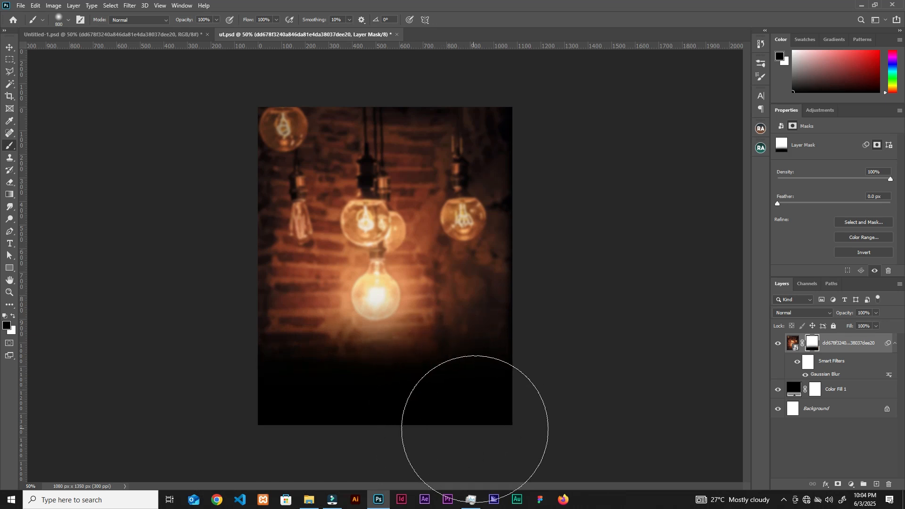
key("bracketleft")
key("bracketleft")
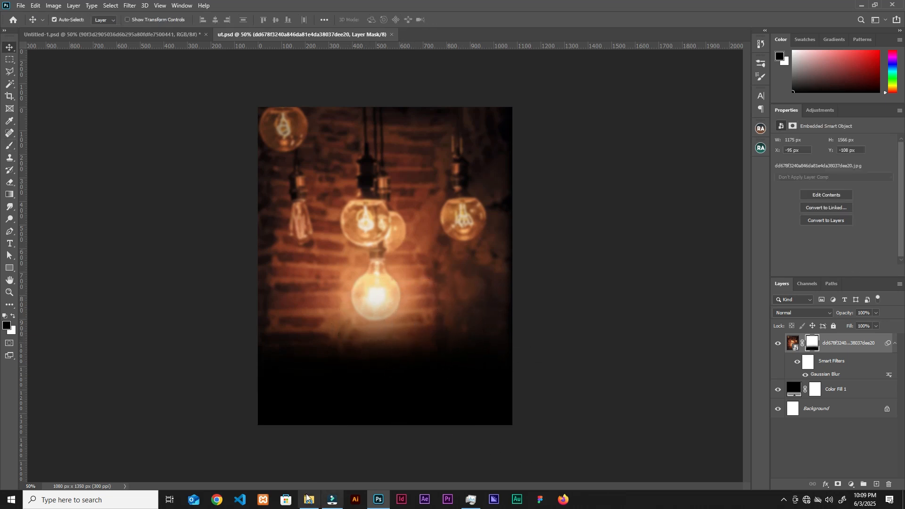
Place the single-bulb image 90f3d2905036d6b295a80fdfe7500441 at the canvas's top-left corner, about 501 px tall, with Linear Dodge (Add) blending
left_click(308, 498)
left_click_drag(518, 111, 406, 364)
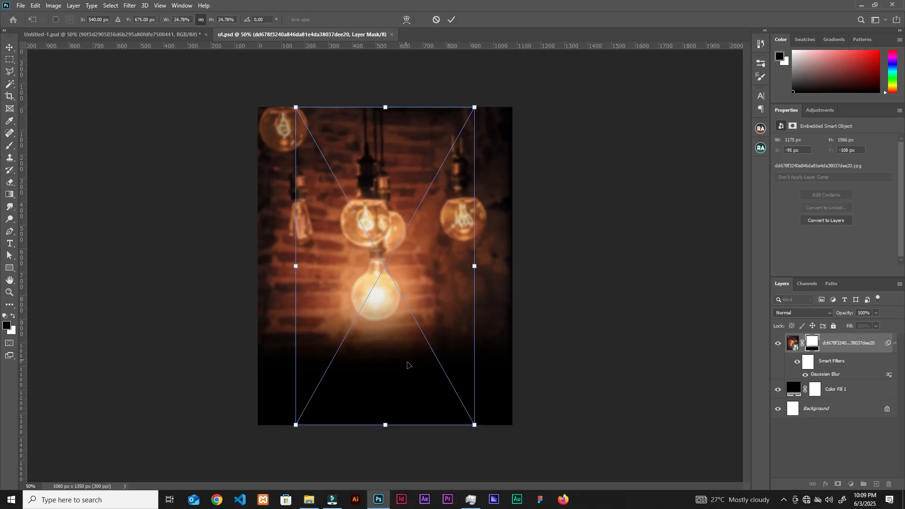
left_click_drag(475, 426, 403, 245)
left_click_drag(375, 112, 329, 67)
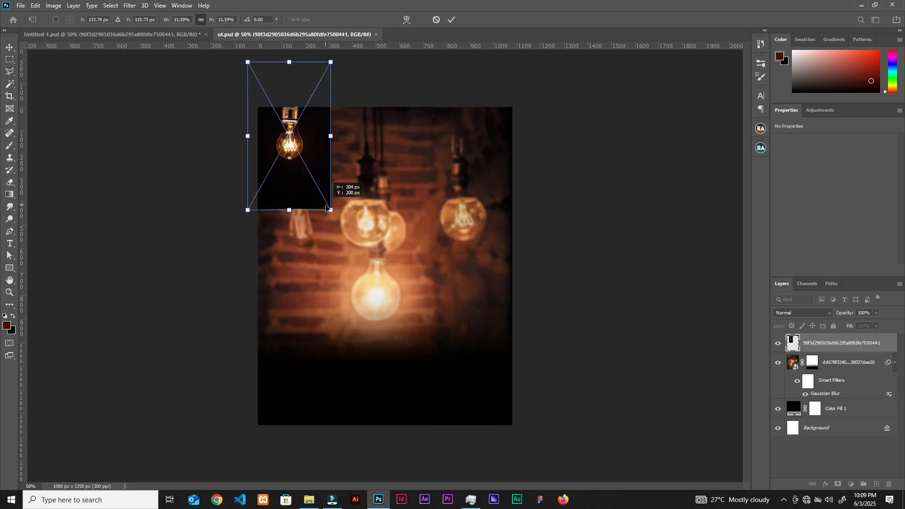
left_click_drag(323, 92, 322, 95)
left_click(452, 20)
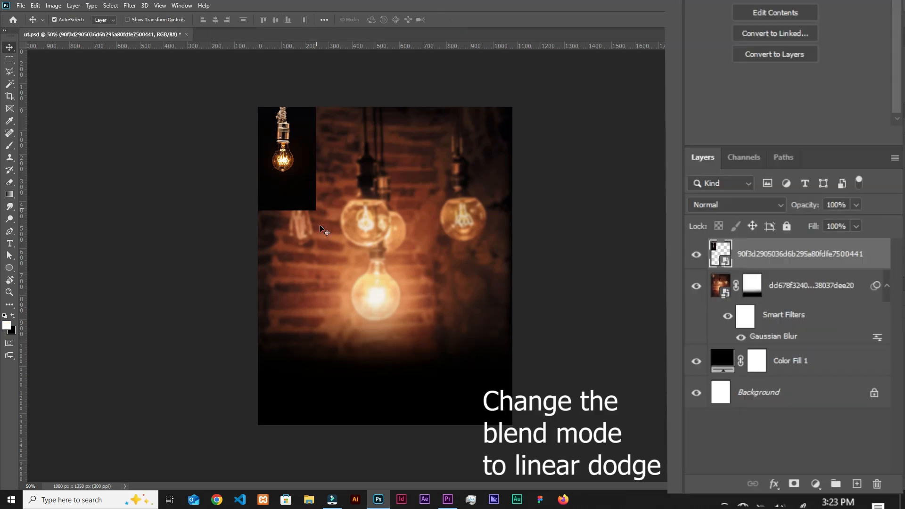
left_click(741, 206)
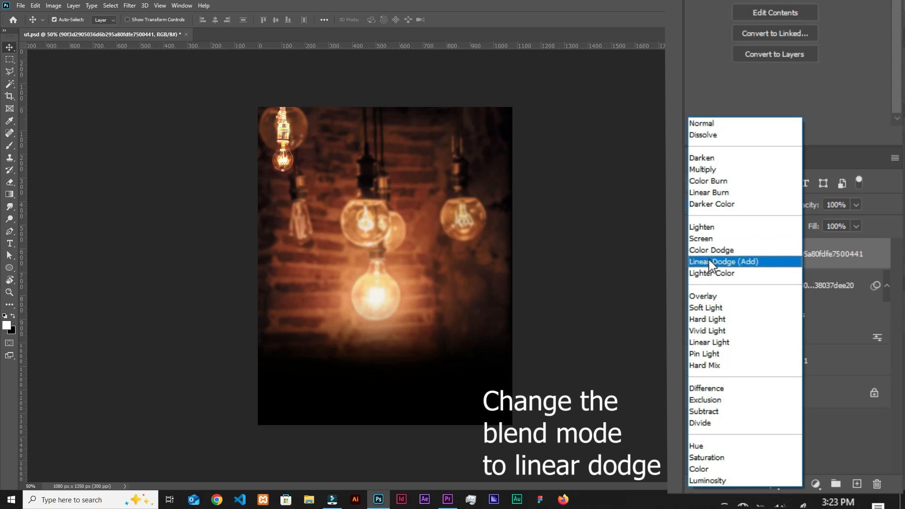
left_click(709, 262)
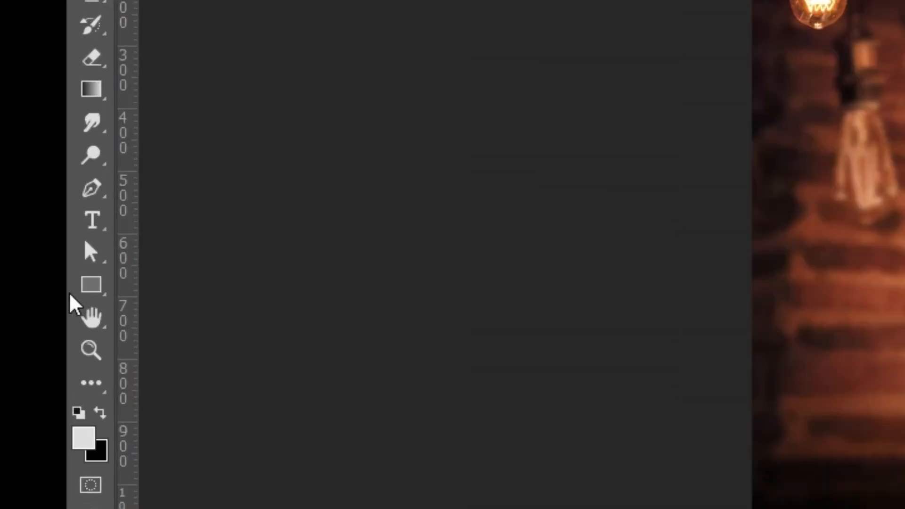
Create an 812 × 812 px circle with the Ellipse tool, drawn from its centre over the middle of the bulbs image
left_click(10, 271)
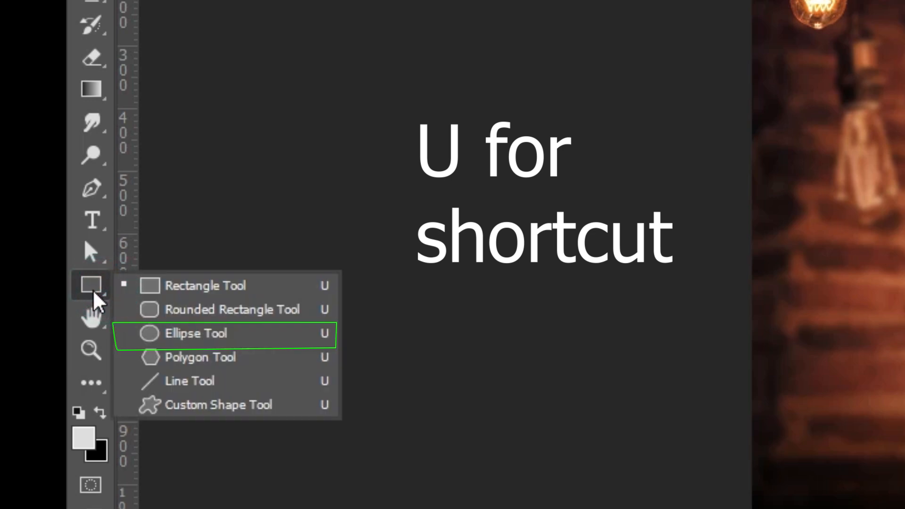
left_click(91, 293)
left_click(224, 332)
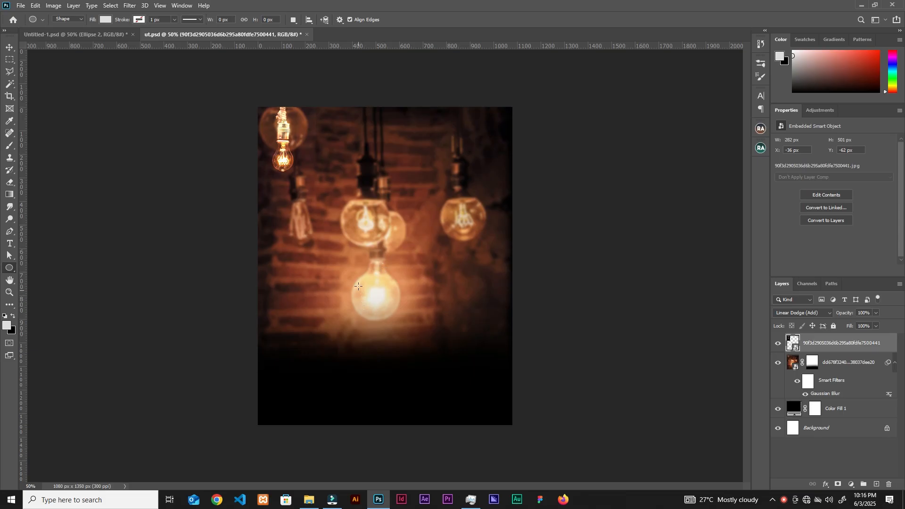
left_click(390, 267)
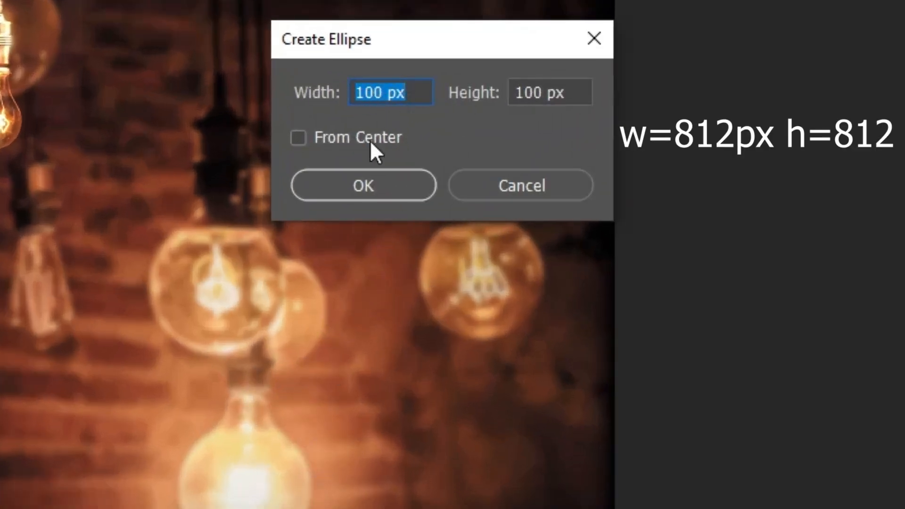
type("812")
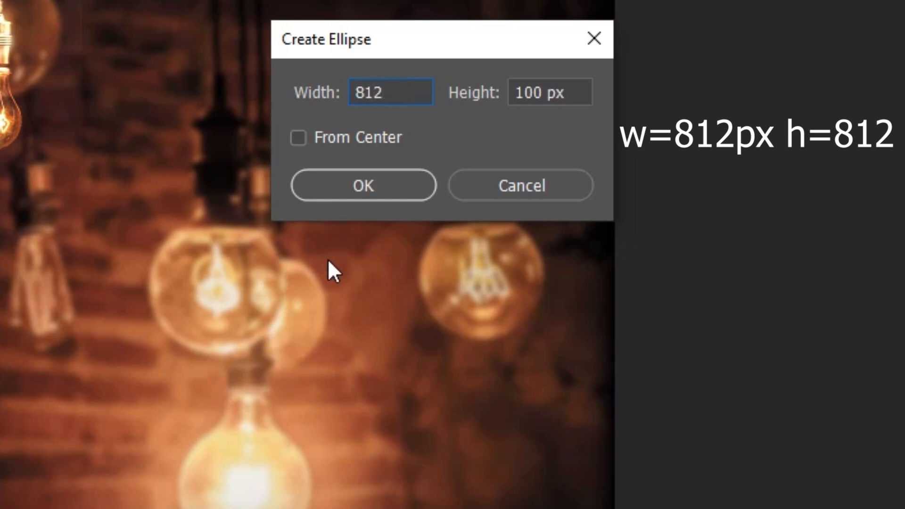
key("Tab")
type("812")
left_click(396, 84)
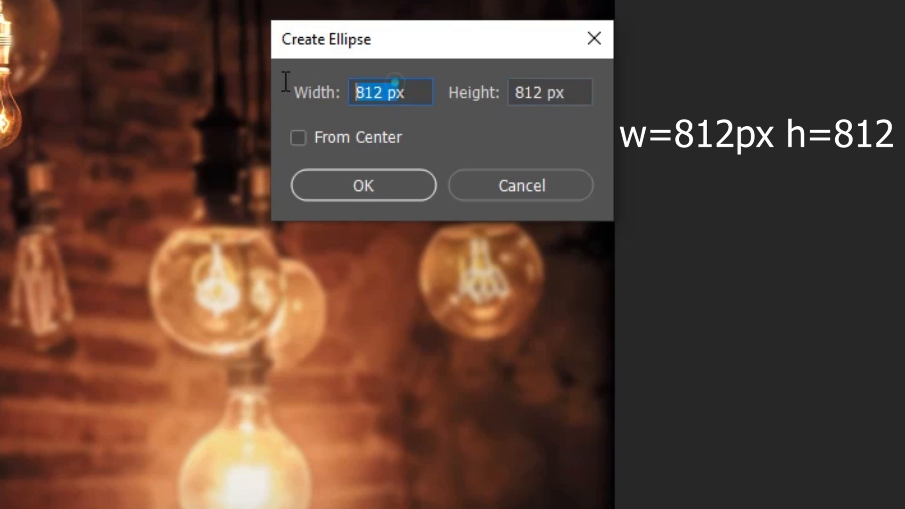
left_click(563, 87)
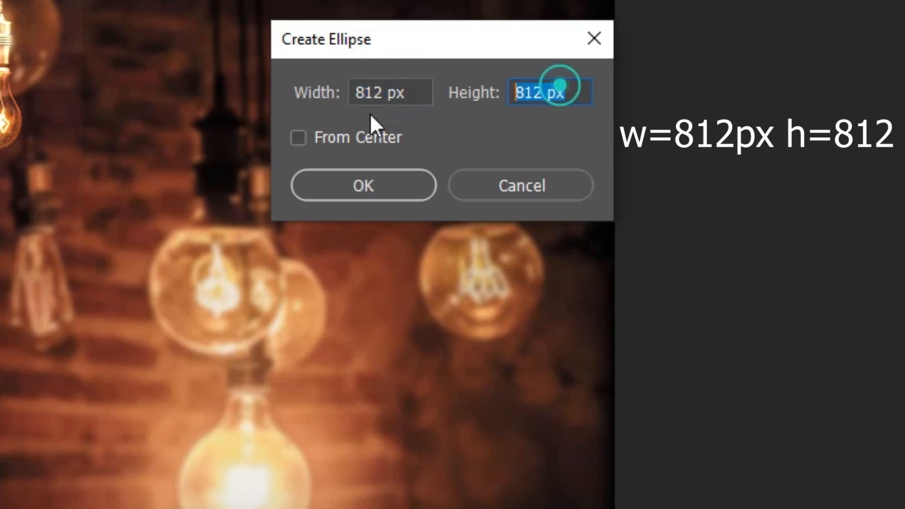
left_click(299, 142)
left_click(349, 188)
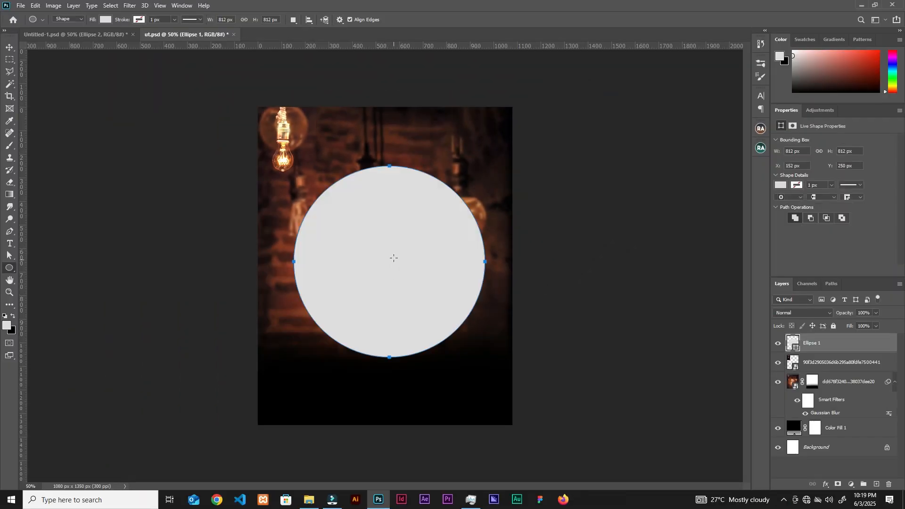
Move the circle to X 134 px, Y 102 px so it sits horizontally centred in the upper canvas
key("v")
left_click_drag(399, 265, 398, 228)
left_click(394, 276)
left_click_drag(394, 277, 391, 281)
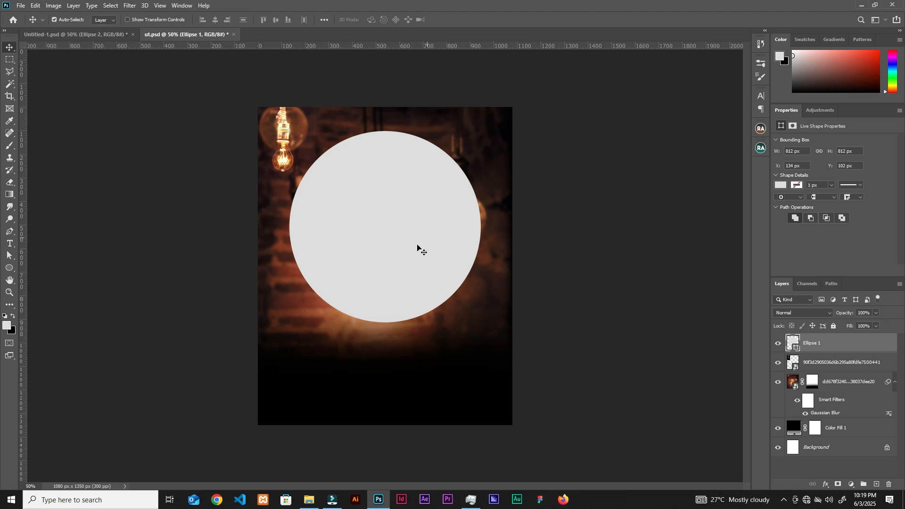
Recolour the circle dark brown (53281b) by sampling the brick wall in the background image
left_click(794, 343)
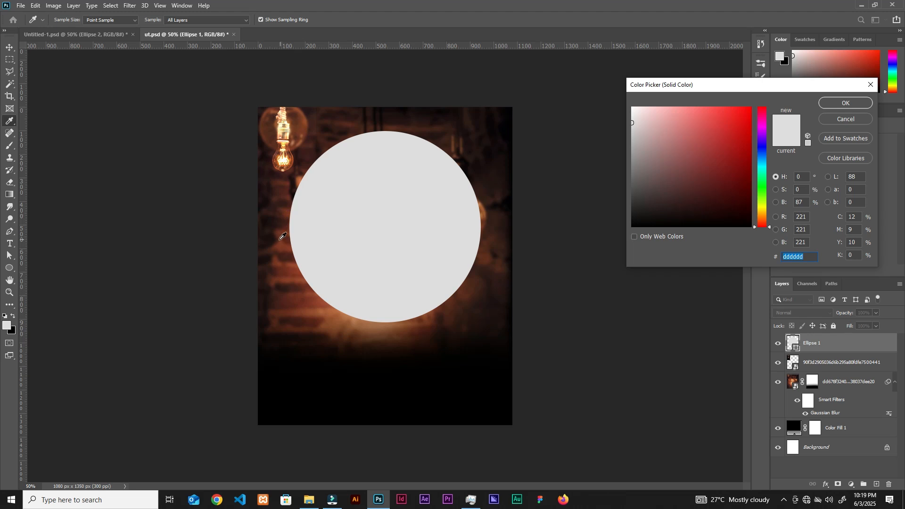
left_click(280, 239)
left_click(282, 191)
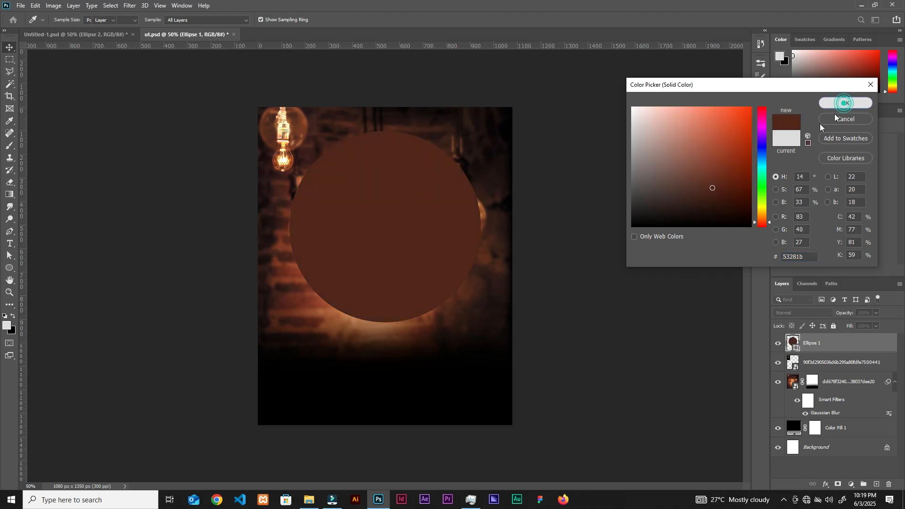
left_click(845, 104)
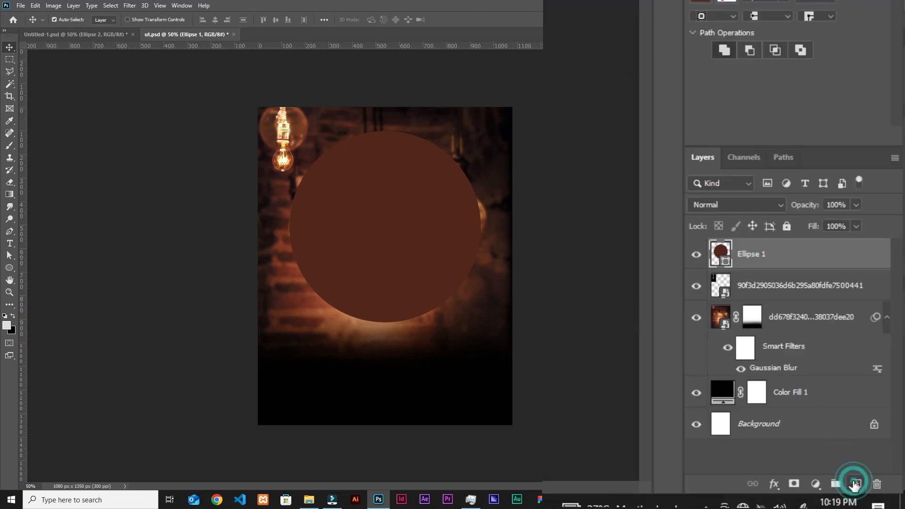
Add an empty layer above the circle and set the Brush tool to Hard Round, 10 px, 100% hardness
left_click(856, 484)
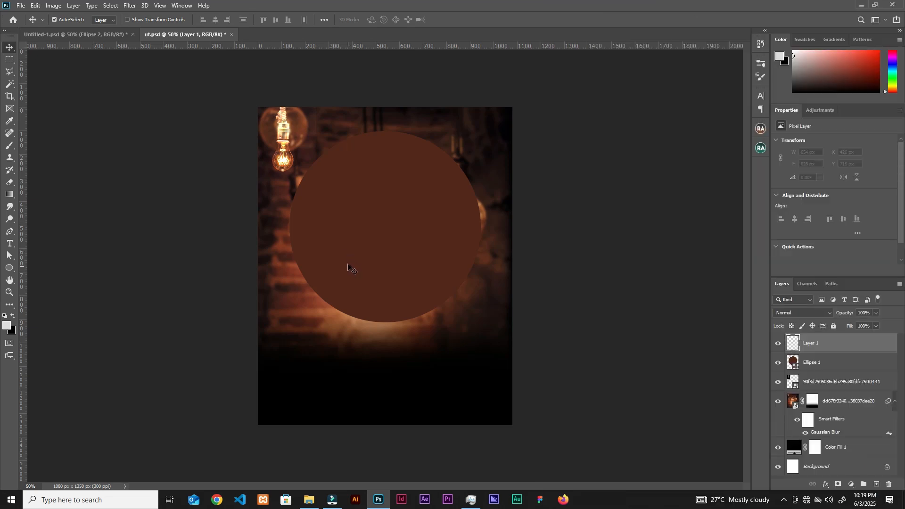
left_click(10, 145)
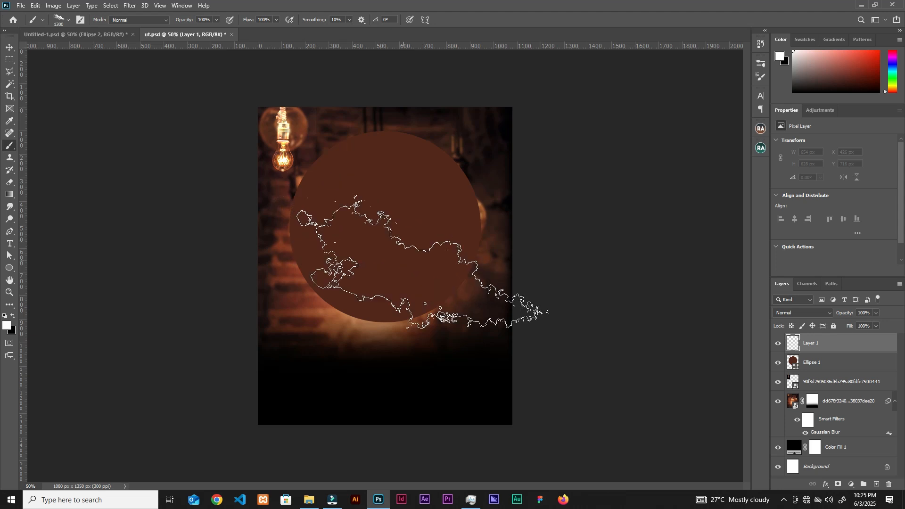
right_click(423, 261)
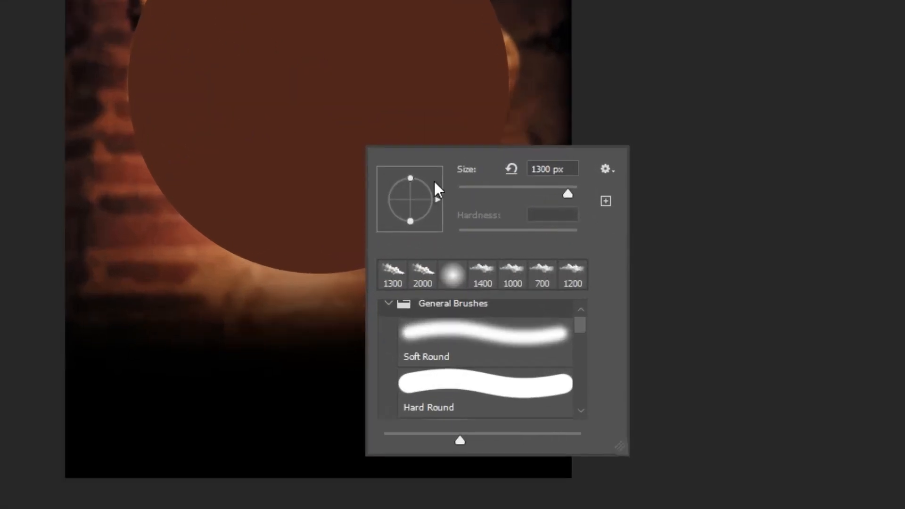
left_click(388, 304)
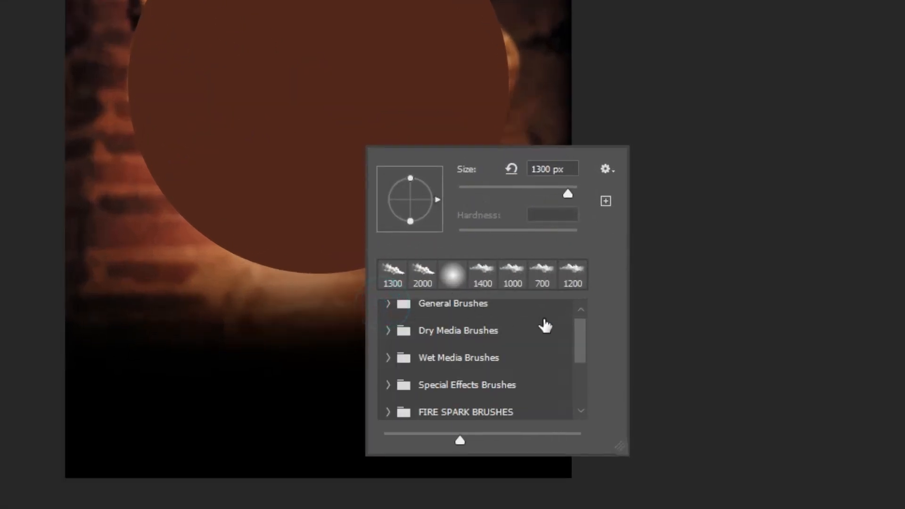
scroll(575, 332, "up", 1)
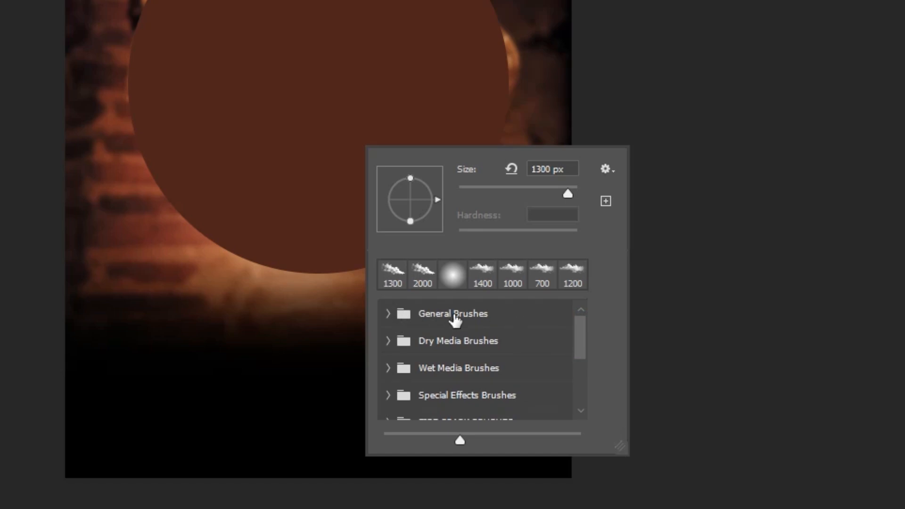
left_click(388, 314)
scroll(573, 329, "down", 1)
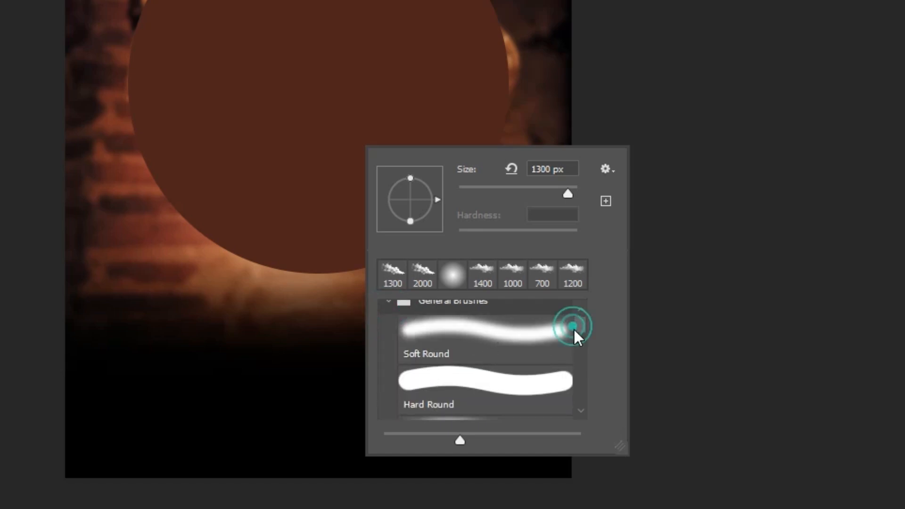
left_click(466, 388)
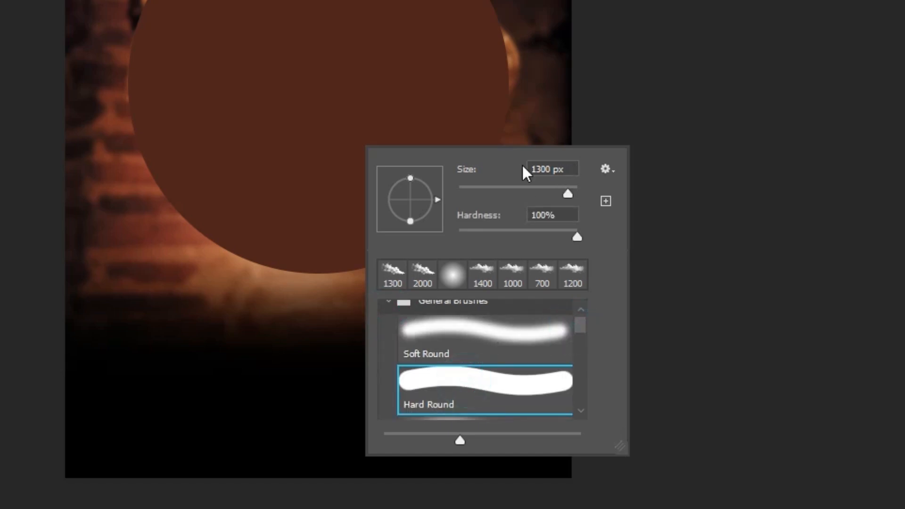
double_click(574, 169)
type("10")
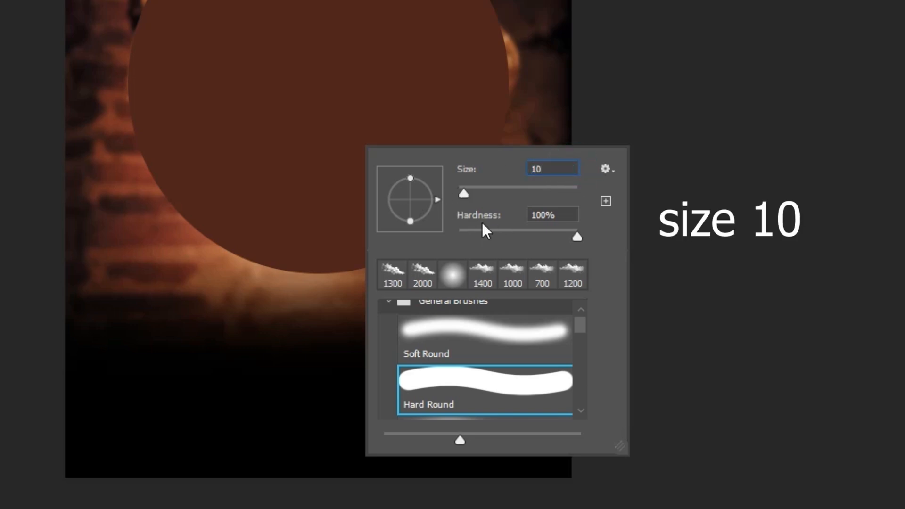
key("Return")
Try a brush stroke across the circle, undo it, and keep white (ffffff) as the foreground colour
mouse_move(377, 209)
left_mouse_down()
mouse_move(383, 237)
mouse_move(455, 250)
left_mouse_up()
key("ctrl+z")
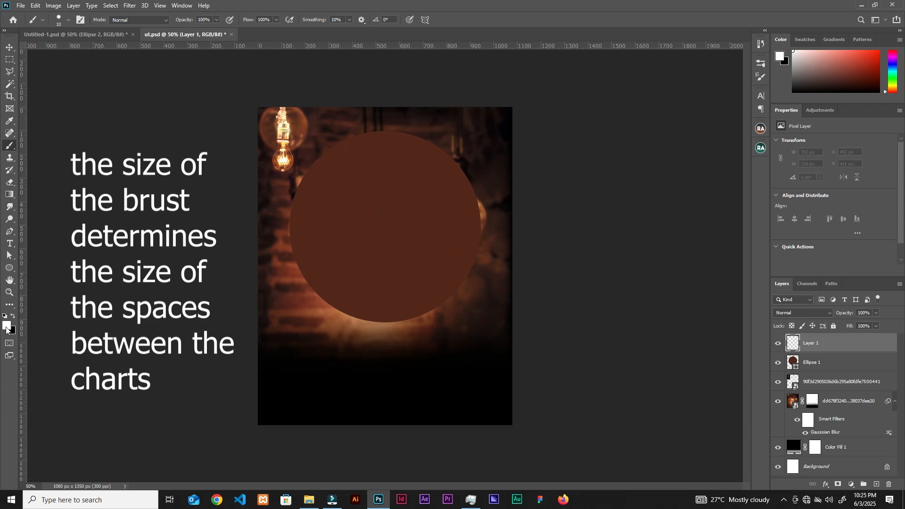
left_click(6, 330)
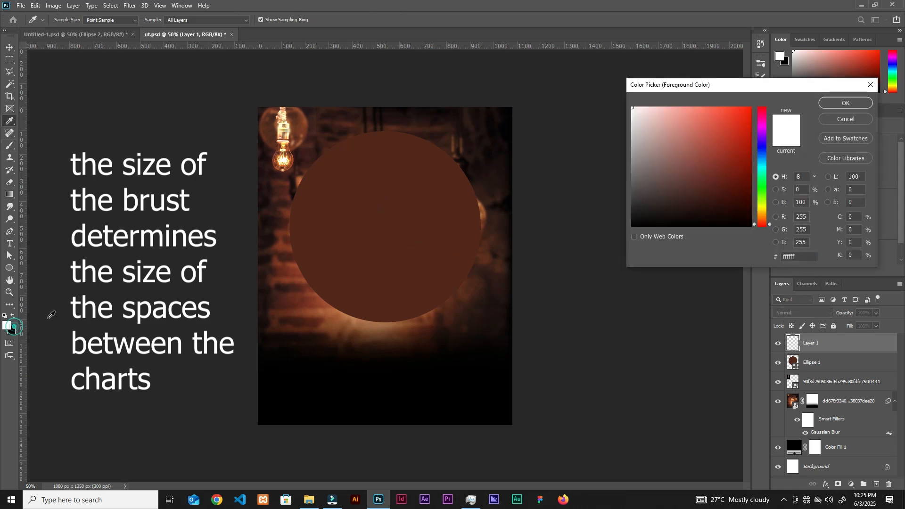
left_click(843, 104)
Turn on Mandala paint symmetry for the brush with a segment count of 7
key("ctrl+plus")
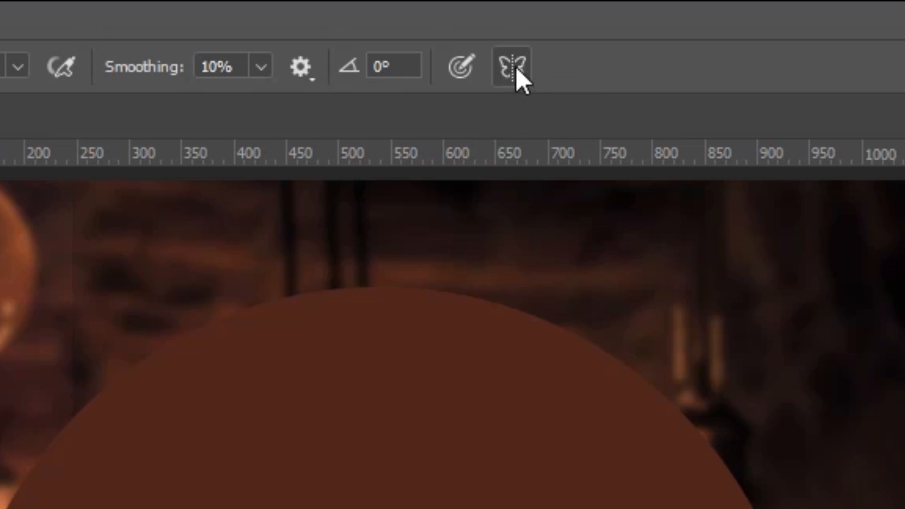
left_click(511, 73)
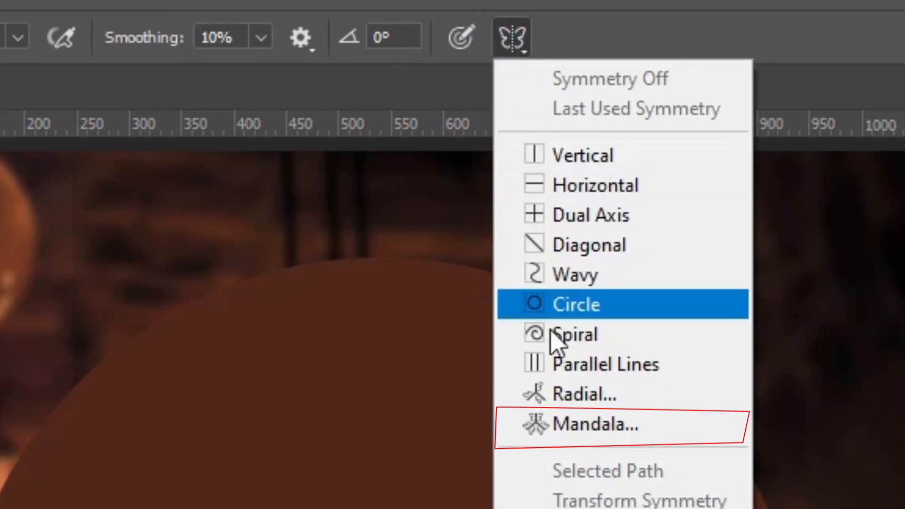
left_click(606, 429)
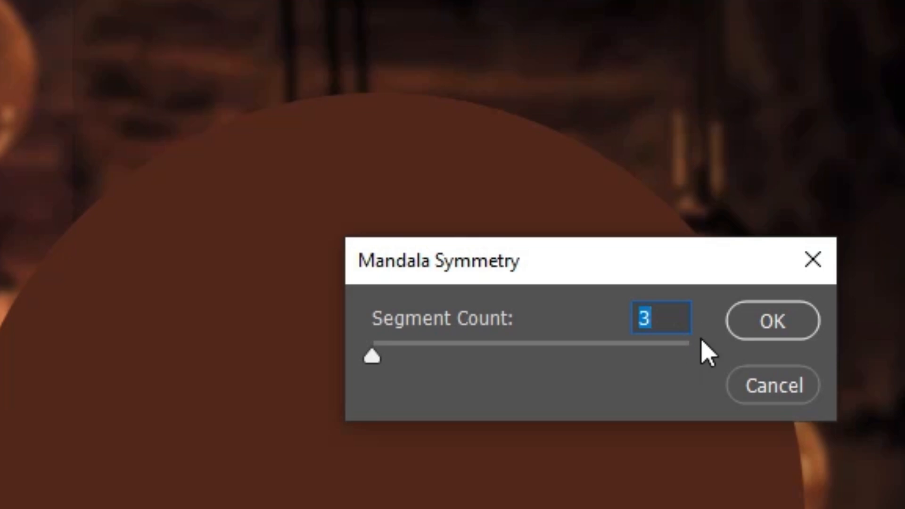
type("7")
left_click(777, 331)
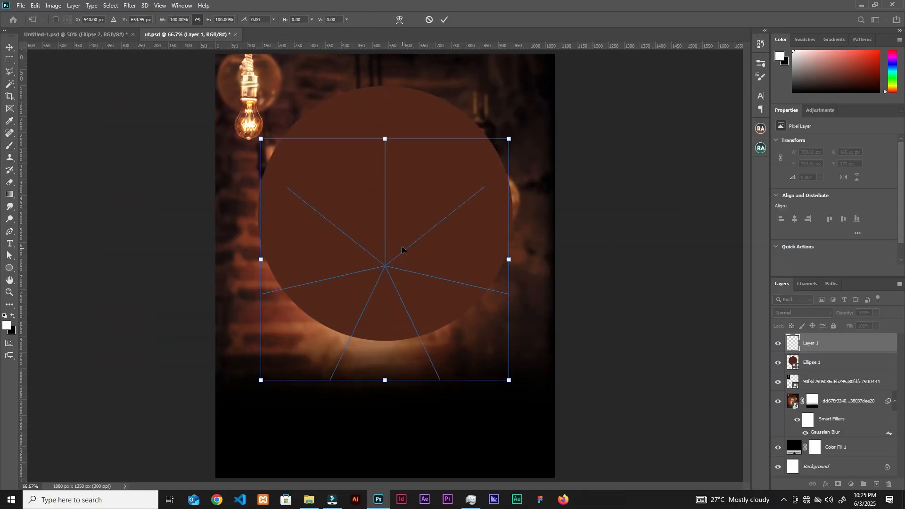
Move the symmetry axes' centre onto the circle's centre and scale them to 111.18% so they extend past its edge
left_click_drag(392, 269, 385, 225)
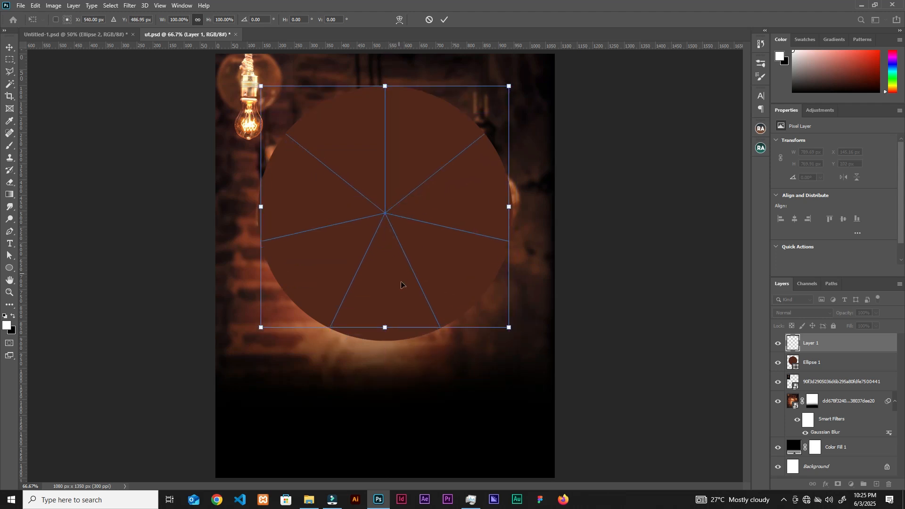
mouse_move(508, 327)
left_mouse_down()
mouse_move(522, 340)
mouse_move(524, 330)
left_mouse_up()
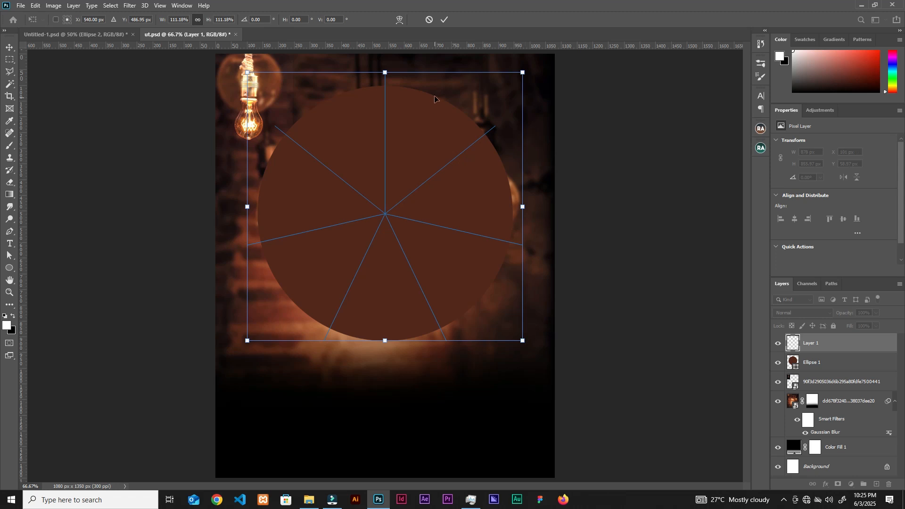
left_click(444, 19)
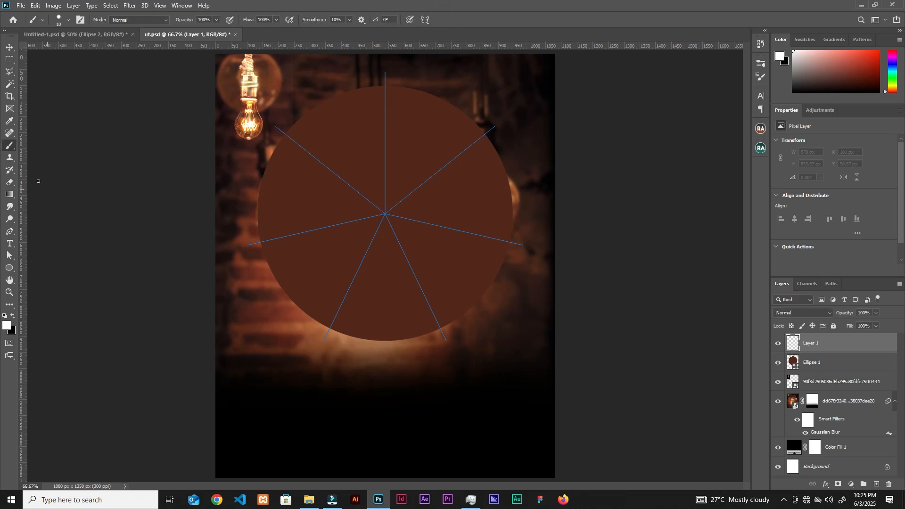
Paint straight white divider lines on the new layer, from the outer end of a symmetry axis to the circle's centre
left_click(385, 125)
key("ctrl+z")
left_click(495, 126)
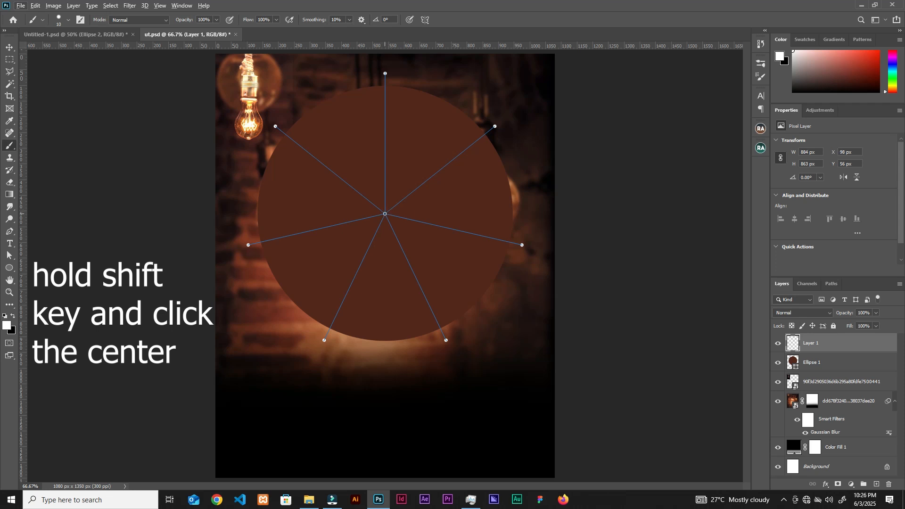
left_click(385, 214, "shift")
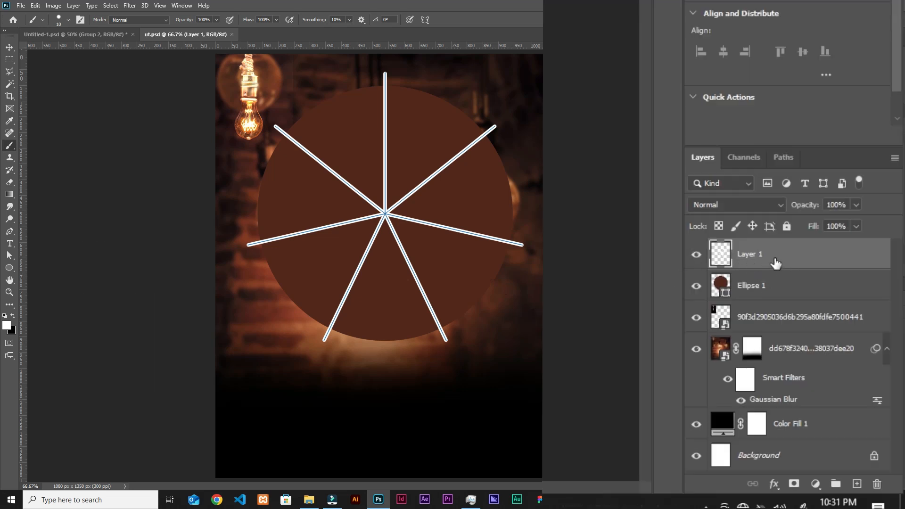
left_click(697, 257)
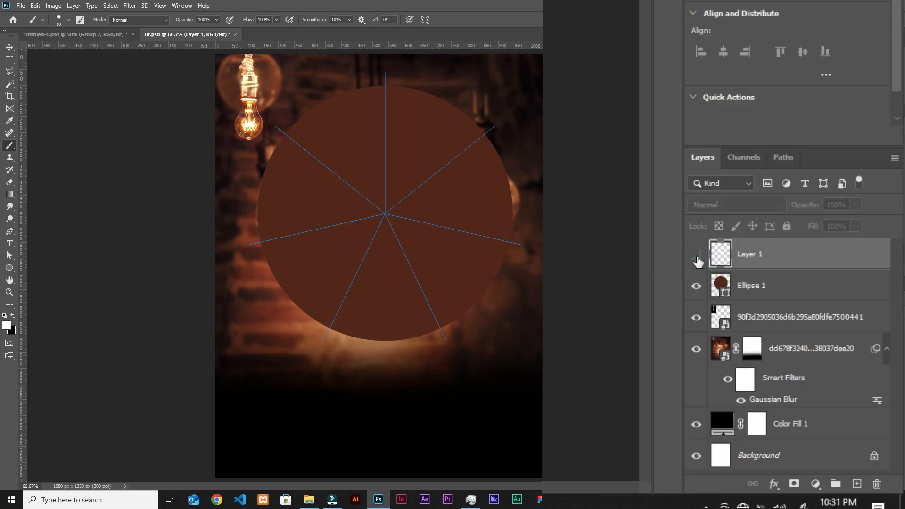
left_click(697, 257)
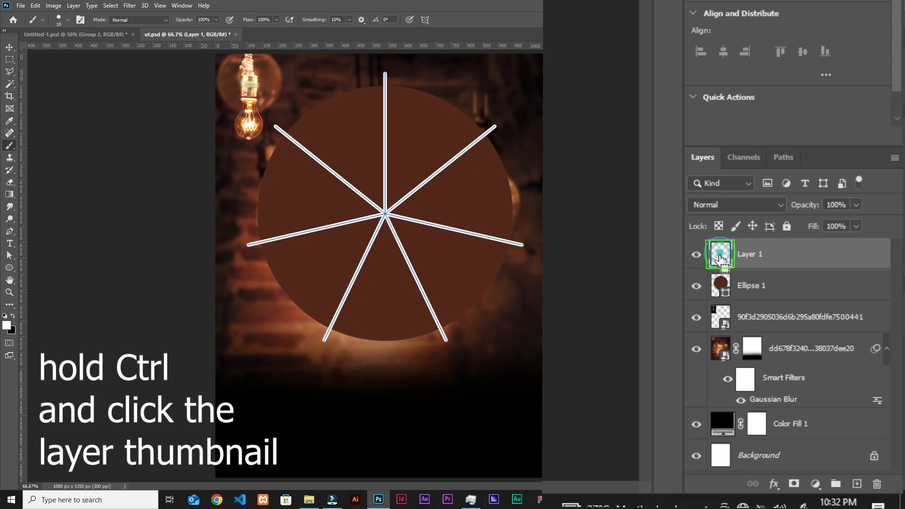
Load the painted divider lines as a selection and make the circle's layer, Ellipse 1, active
left_click(713, 260, "ctrl")
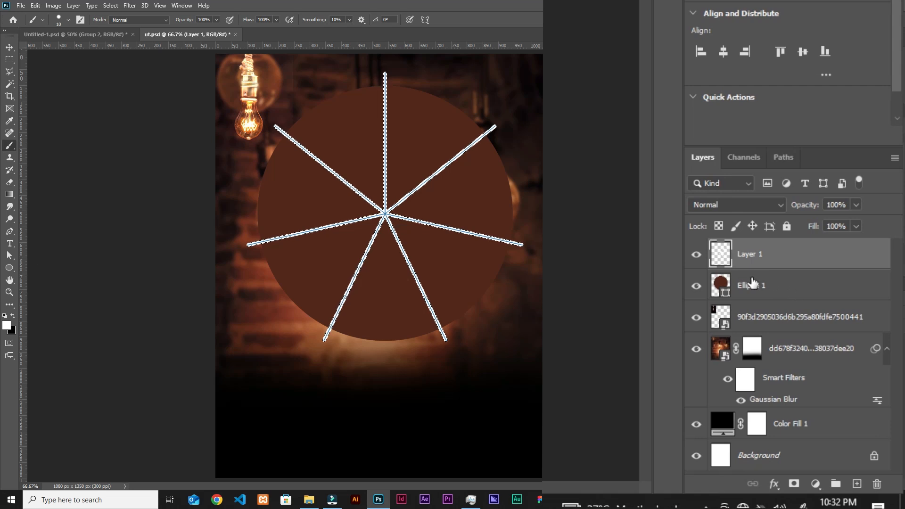
left_click(792, 288)
left_click(696, 286)
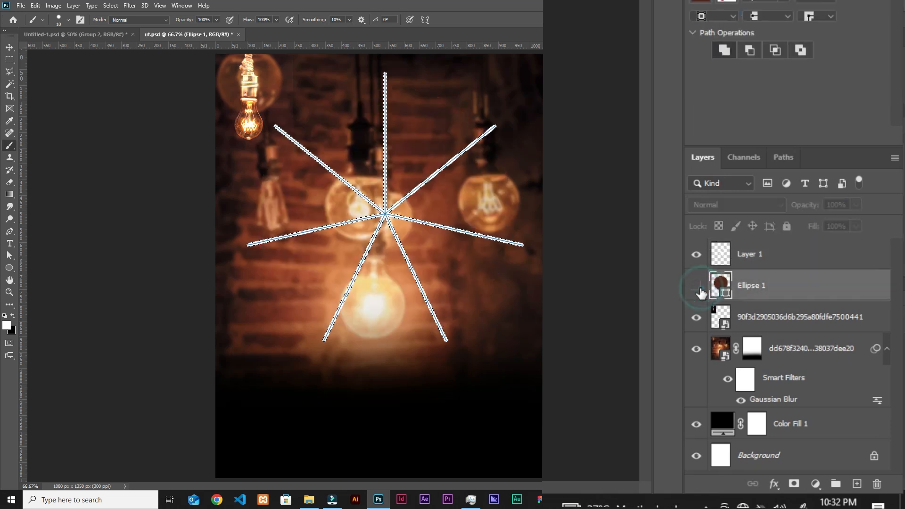
left_click(697, 286)
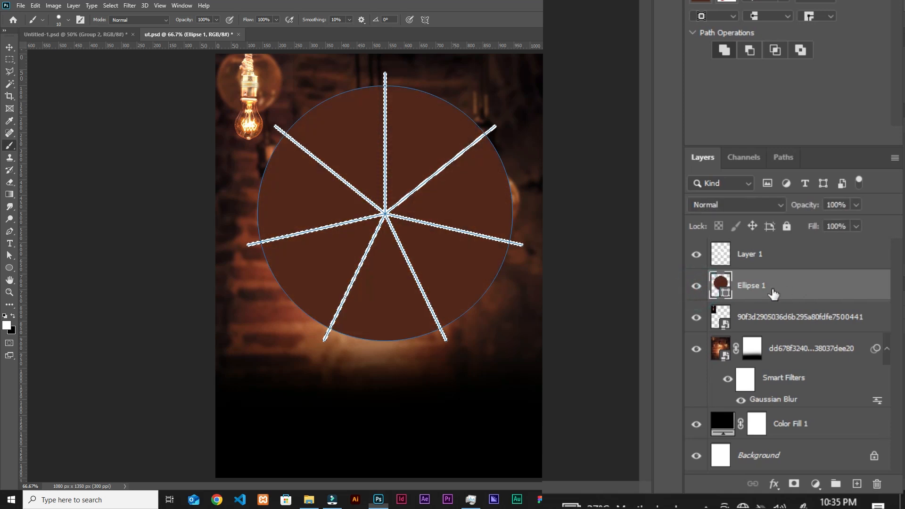
Rasterize the Ellipse 1 layer and delete the selected divider lines from it, hiding Layer 1 and deselecting
right_click(784, 289)
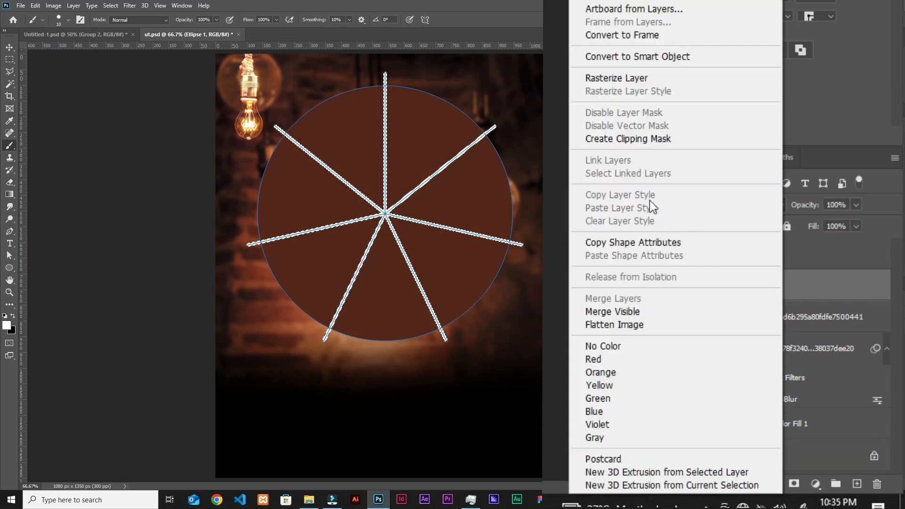
left_click(643, 80)
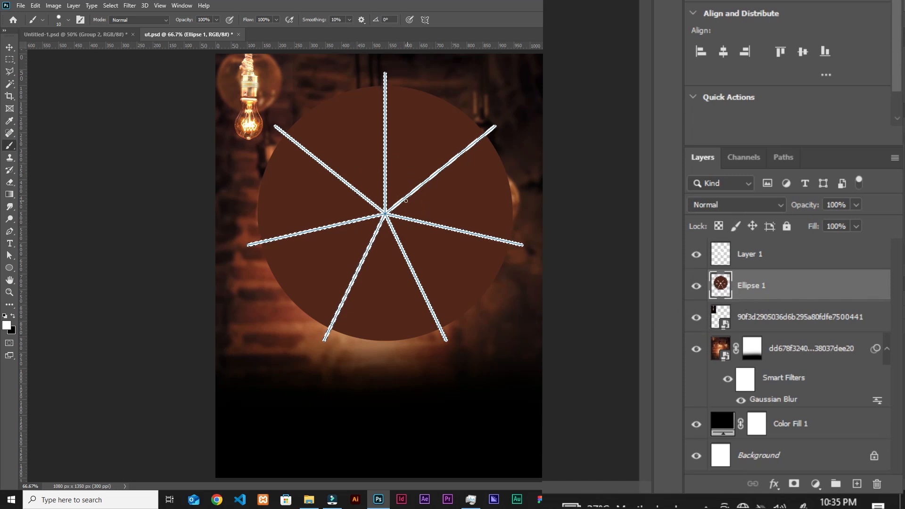
left_click(792, 255)
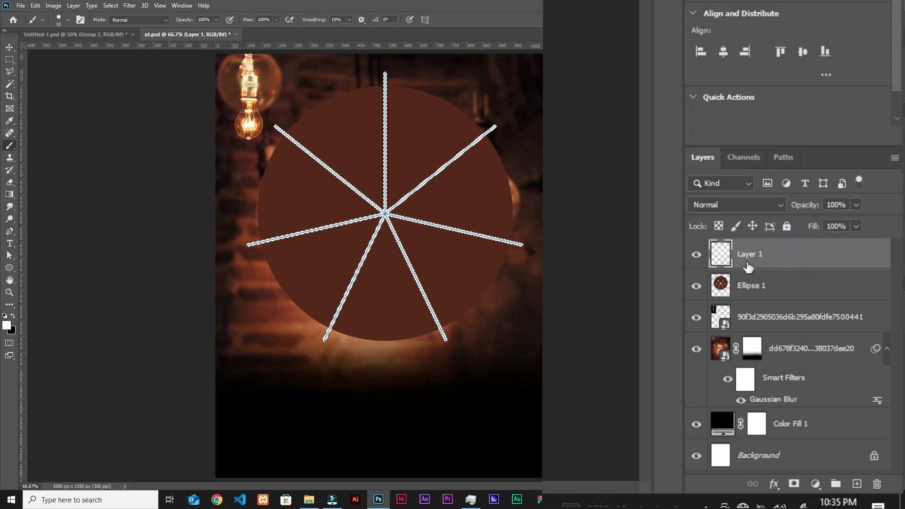
left_click(778, 343)
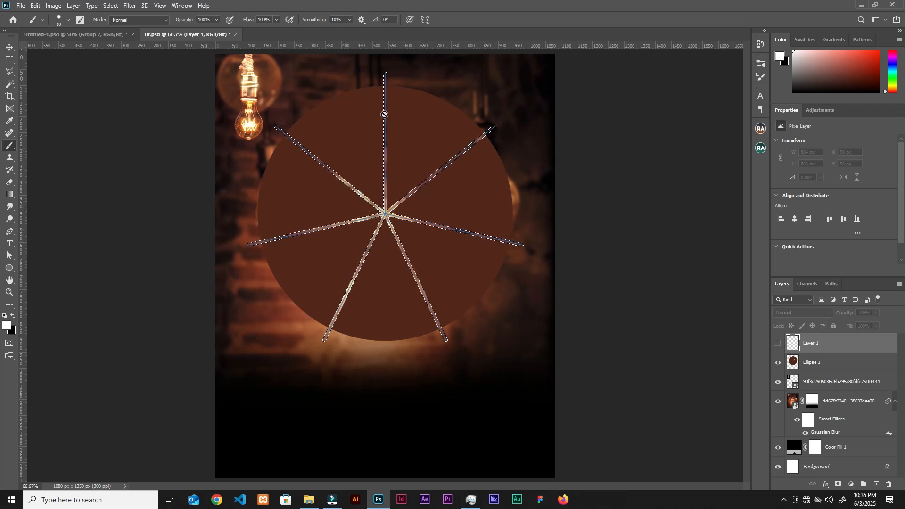
key("ctrl+d")
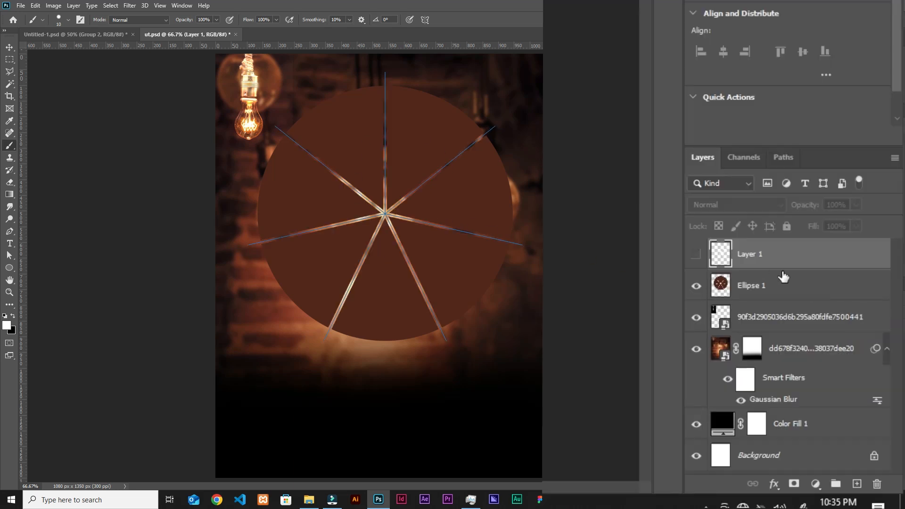
Delete the painted divider-line layer, Layer 1, and turn off paint symmetry for the brush
left_click(695, 255)
left_click(695, 255)
left_click_drag(800, 259, 877, 484)
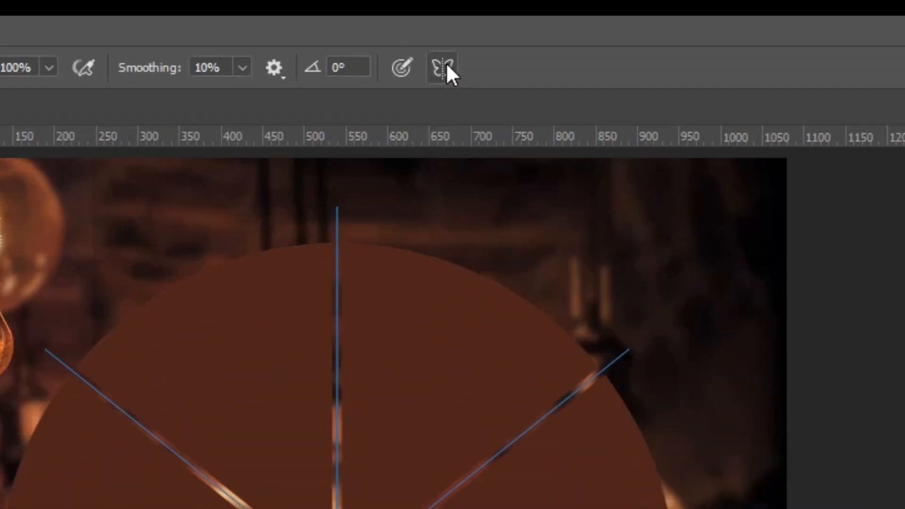
left_click(442, 66)
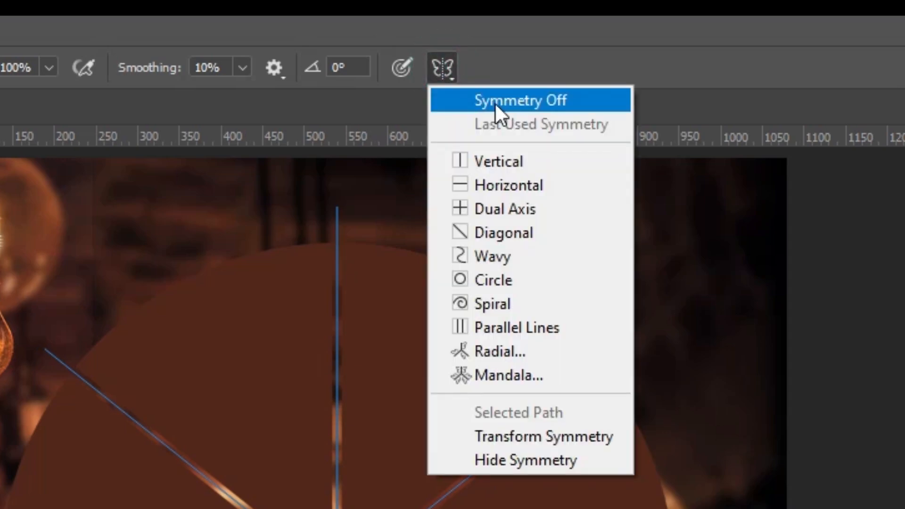
left_click(497, 102)
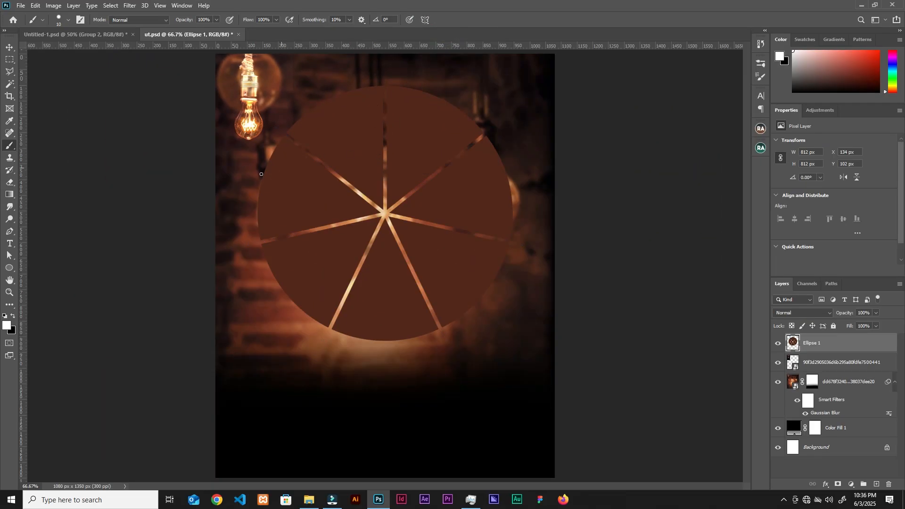
key("v")
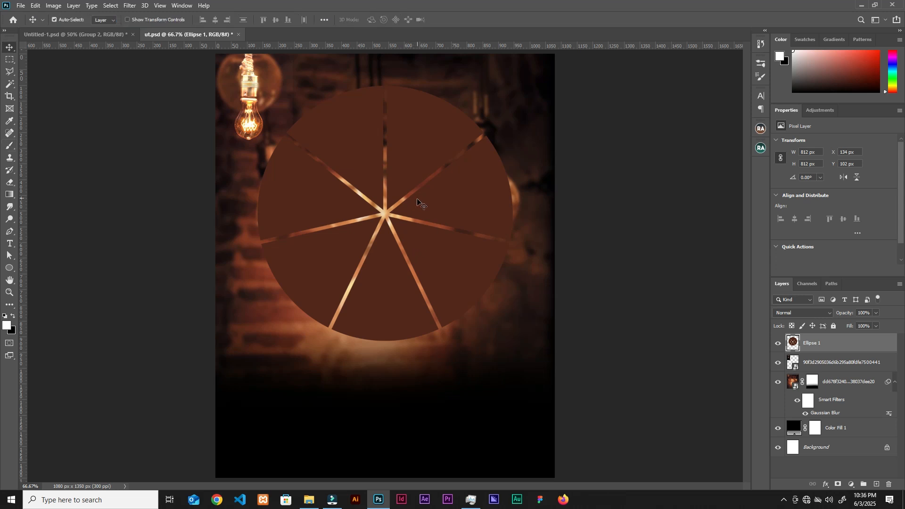
left_click_drag(430, 211, 380, 274)
key("ctrl+z")
Save the document and add a white (ffffff) Solid Color fill layer directly beneath Ellipse 1
key("ctrl+s")
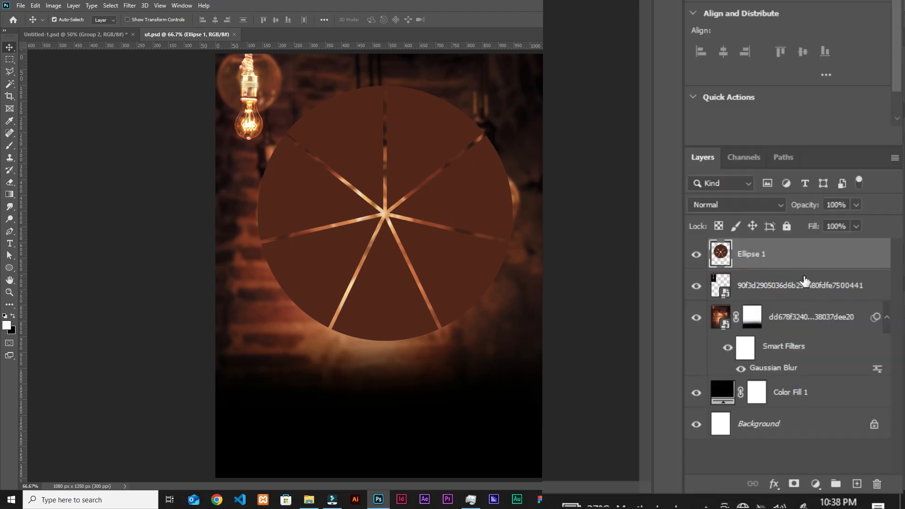
left_click(870, 291)
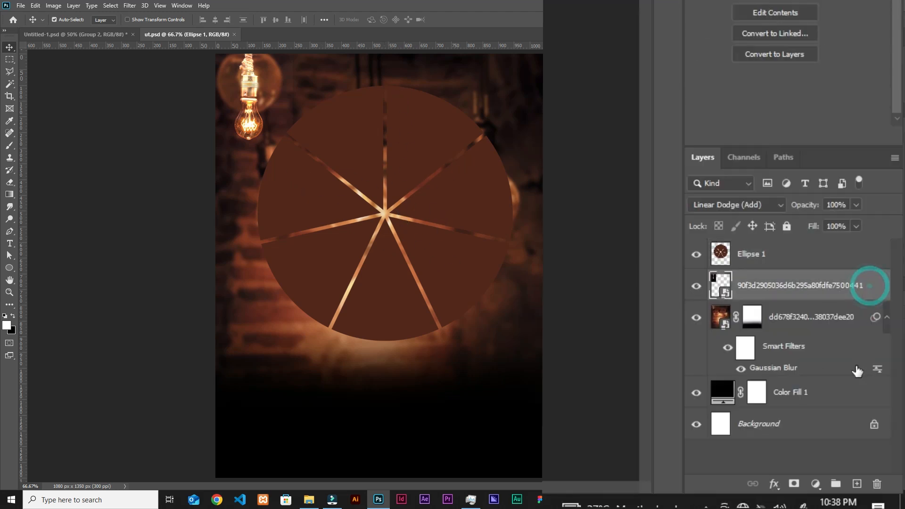
left_click(816, 483)
left_click(827, 209)
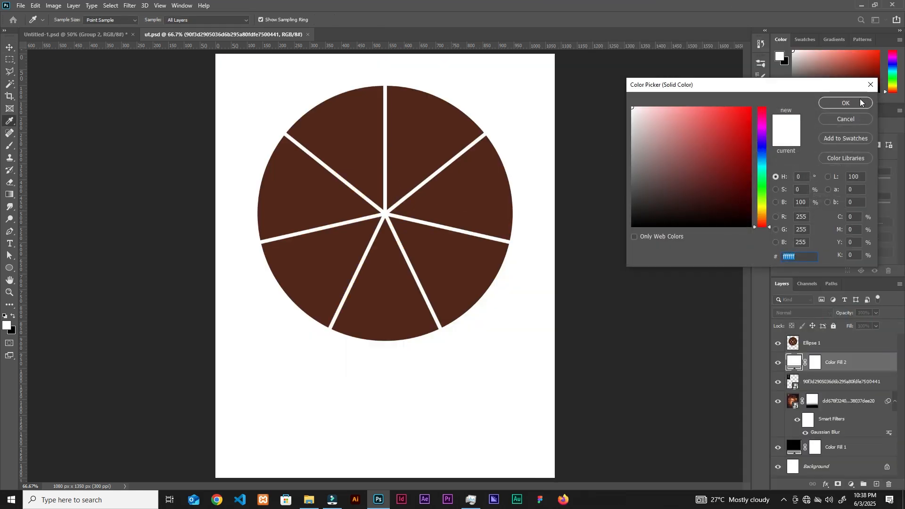
left_click(859, 103)
Outline the circle's rightmost segment, just below the upper-right divider, with the Polygonal Lasso and cut it from Ellipse 1 onto a new layer
left_click(799, 255)
left_click(696, 255)
left_click(697, 255)
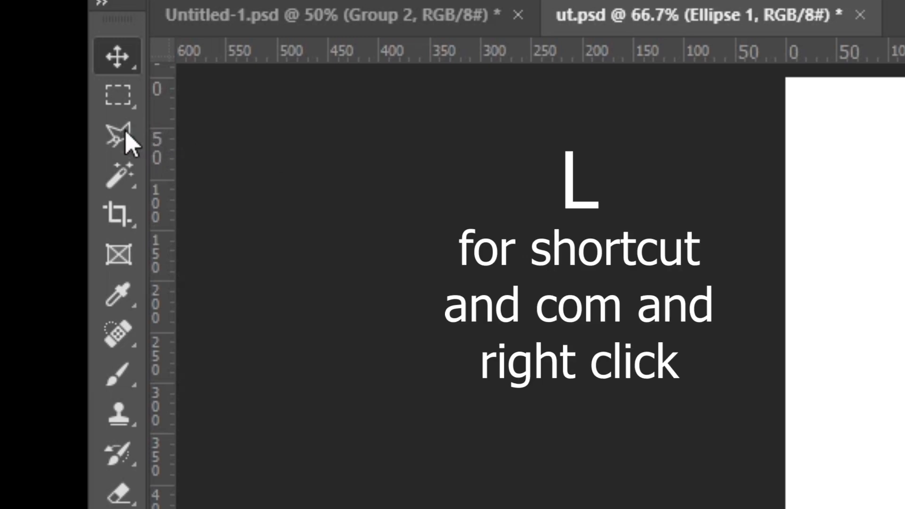
left_click(125, 133)
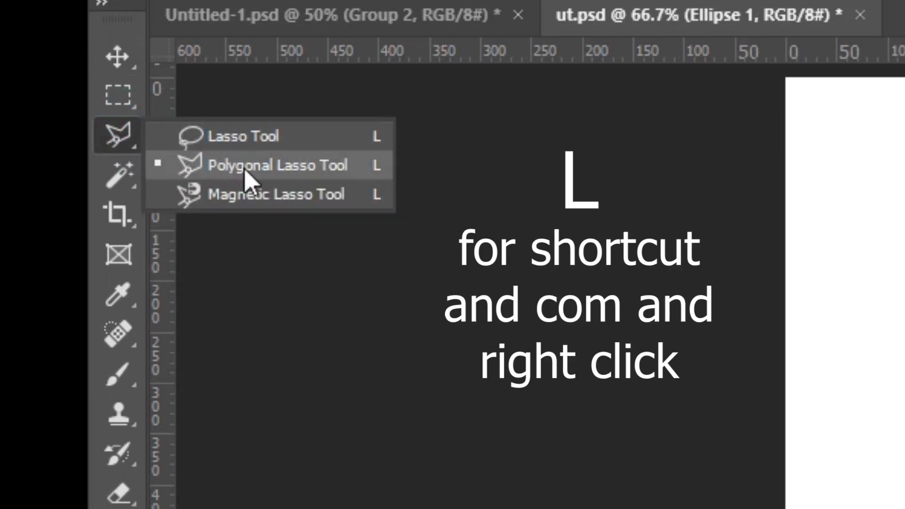
left_click(212, 164)
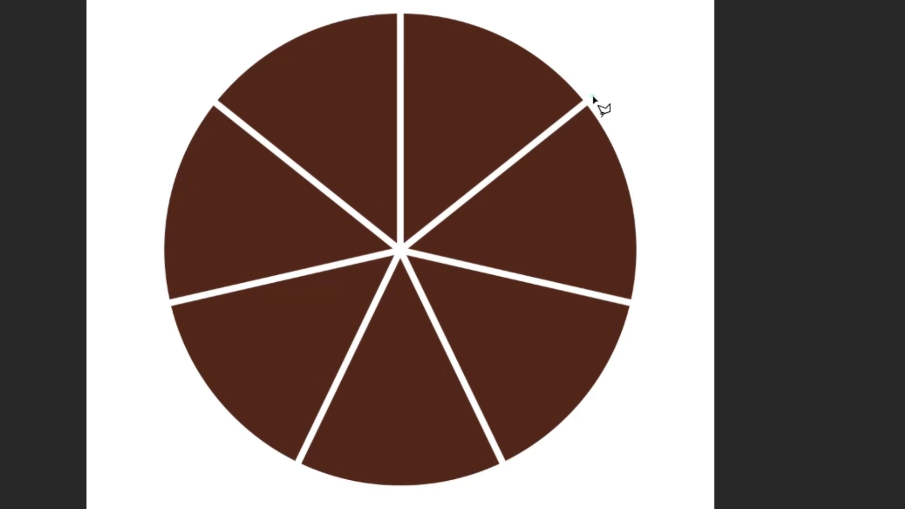
left_click(593, 97)
left_click(398, 249)
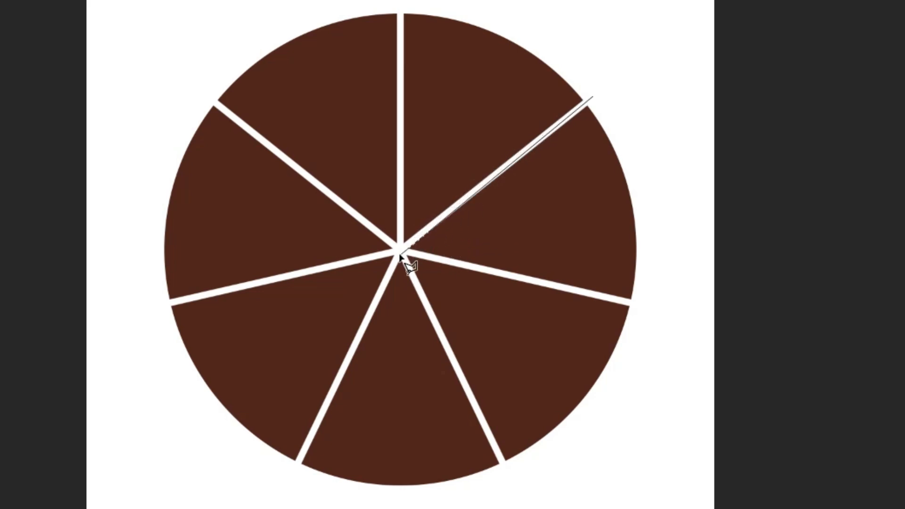
scroll(399, 254, "up", 1)
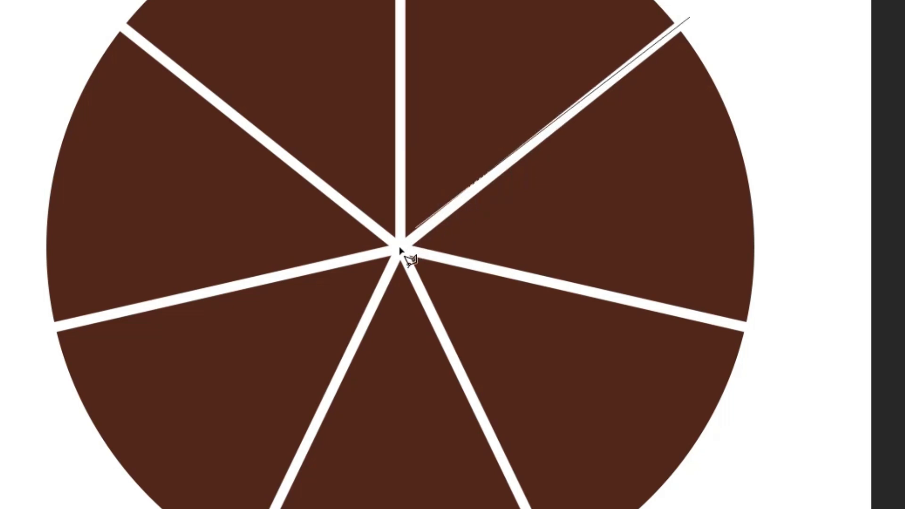
left_click(400, 246)
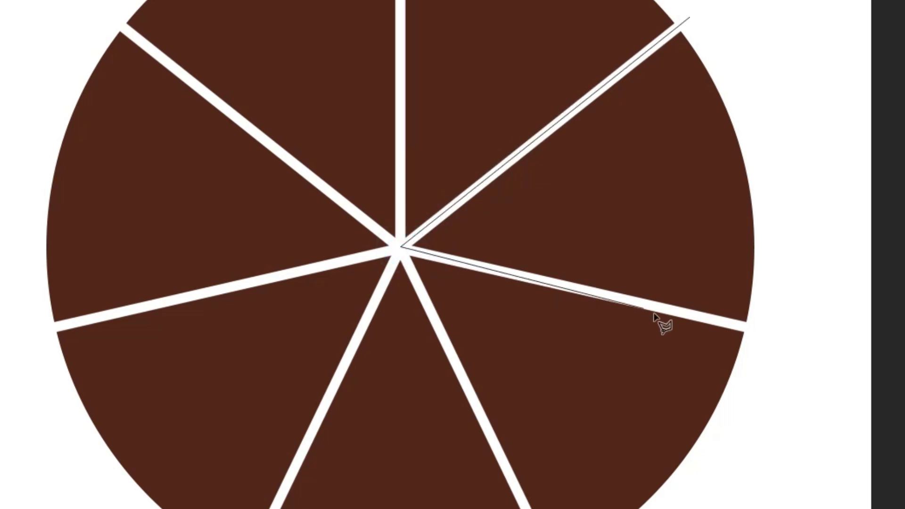
left_click(776, 333)
left_click(812, 120)
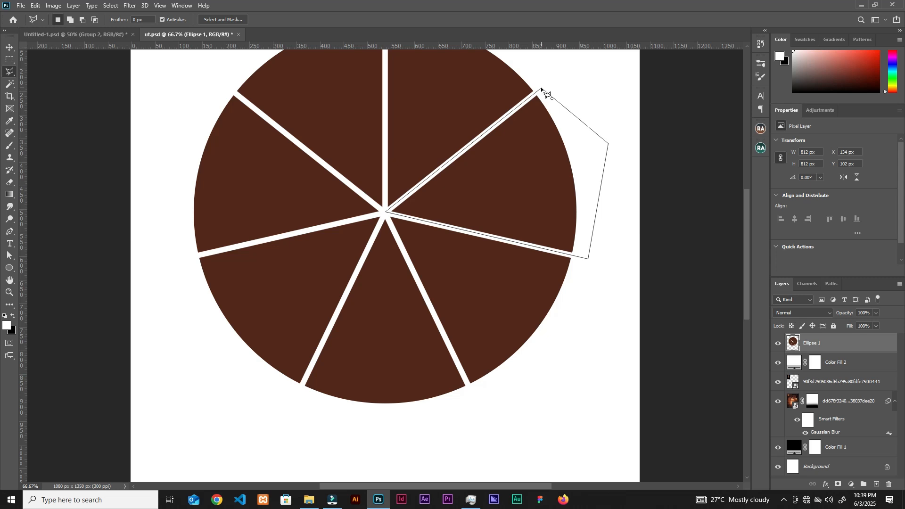
left_click(542, 92)
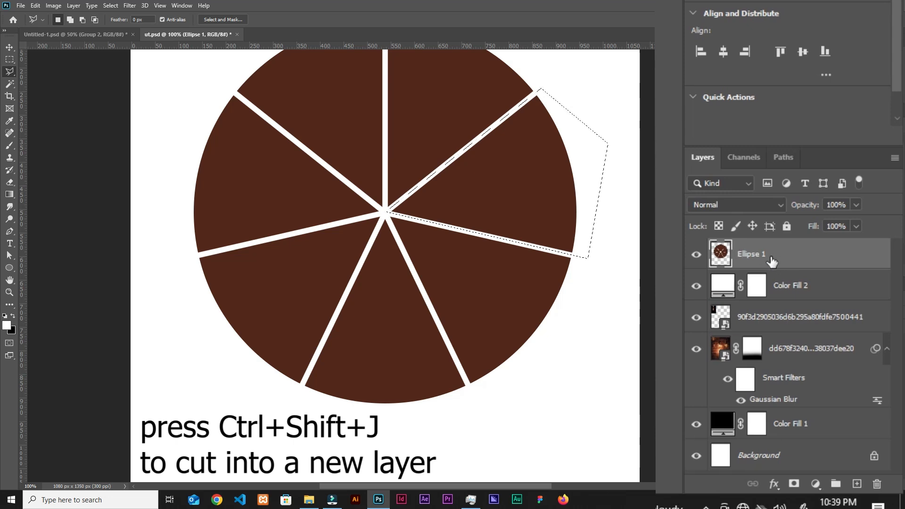
key("ctrl+shift+j")
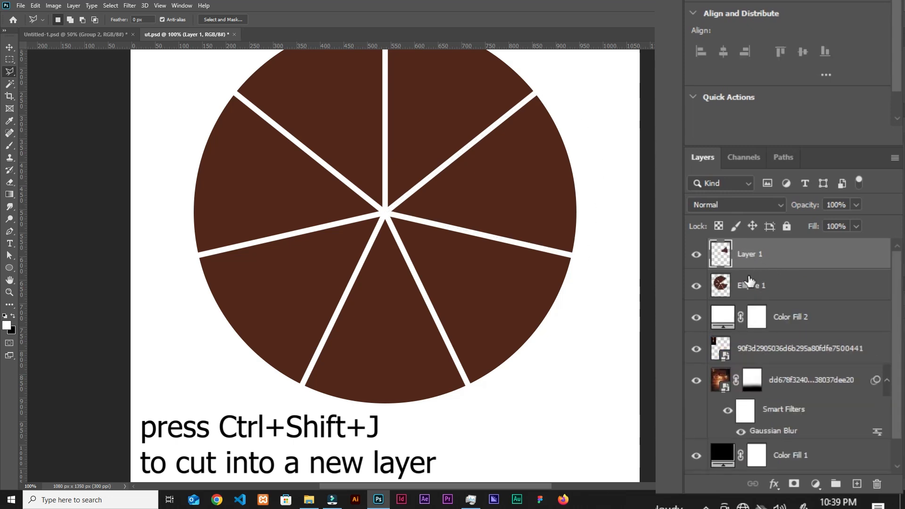
left_click(696, 285)
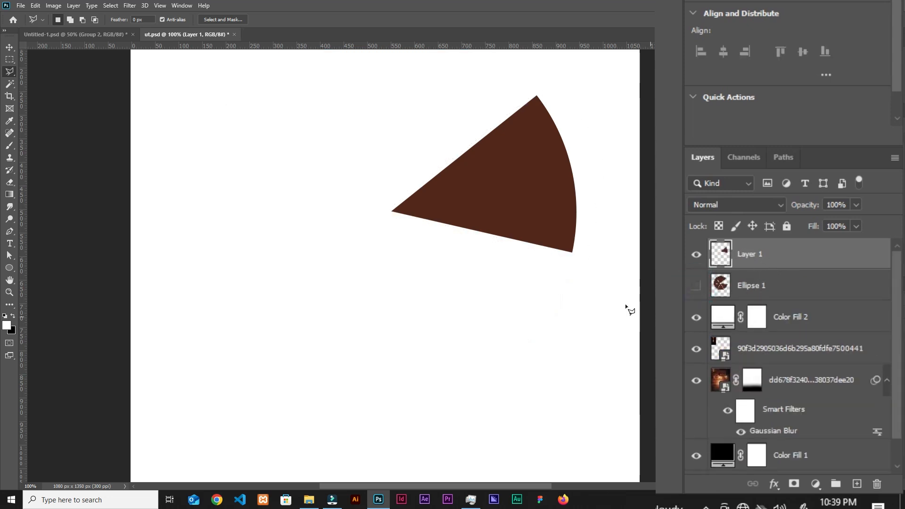
key("v")
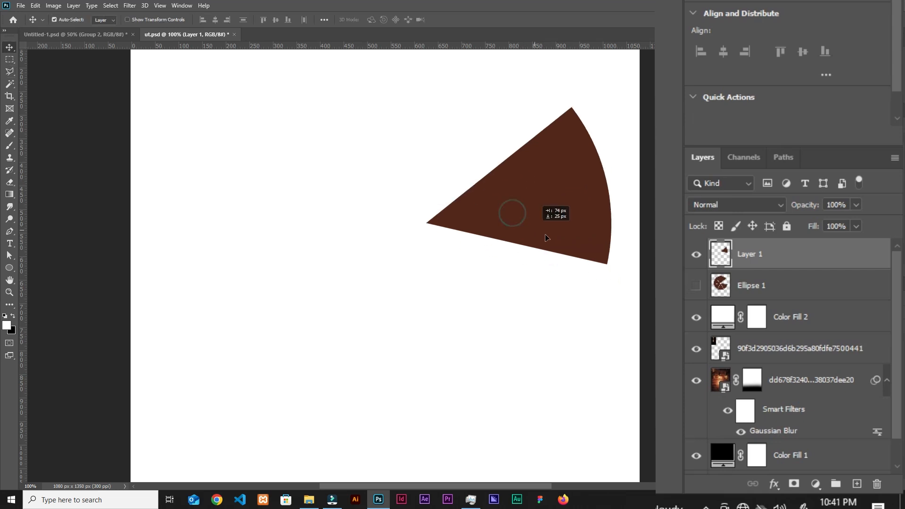
left_click_drag(542, 239, 490, 212)
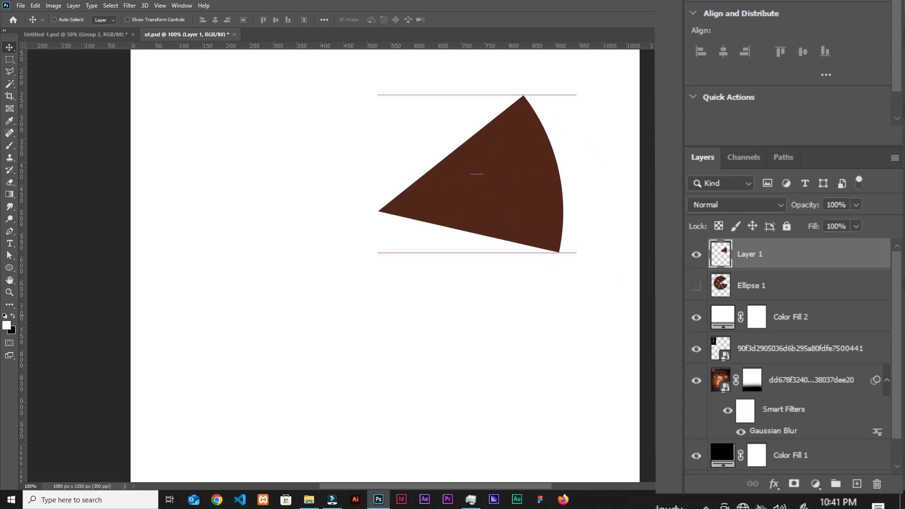
left_click(696, 254)
left_click(696, 285)
left_click_drag(498, 285, 505, 312)
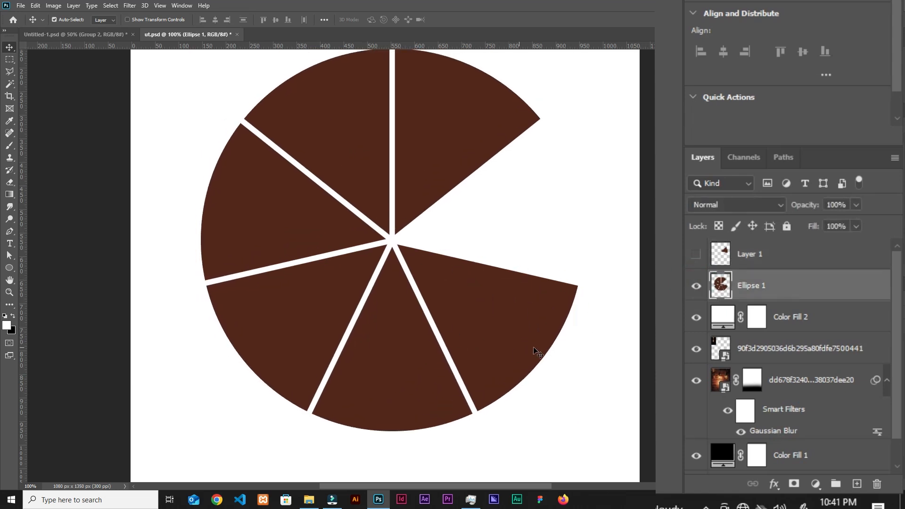
key("ctrl+z")
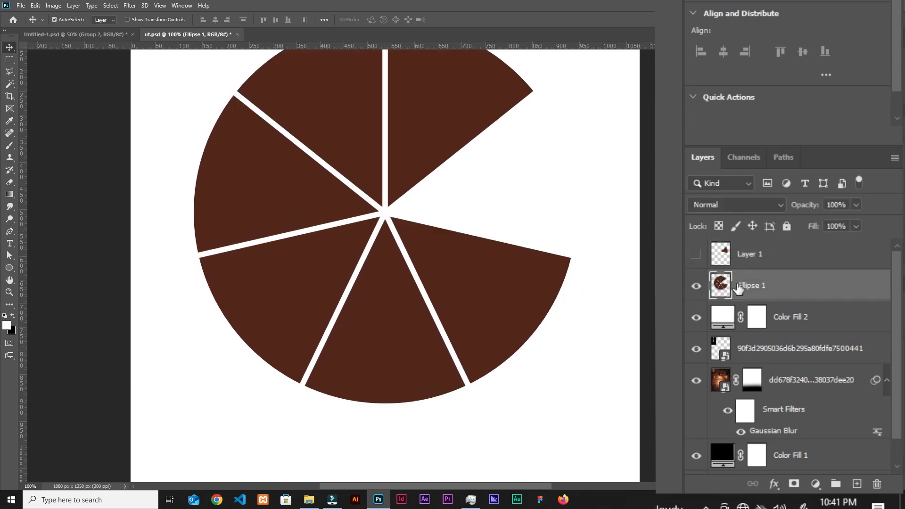
Hide the cut segment's layer, Layer 1, and make Ellipse 1 the active layer
left_click(696, 255)
left_click(772, 261)
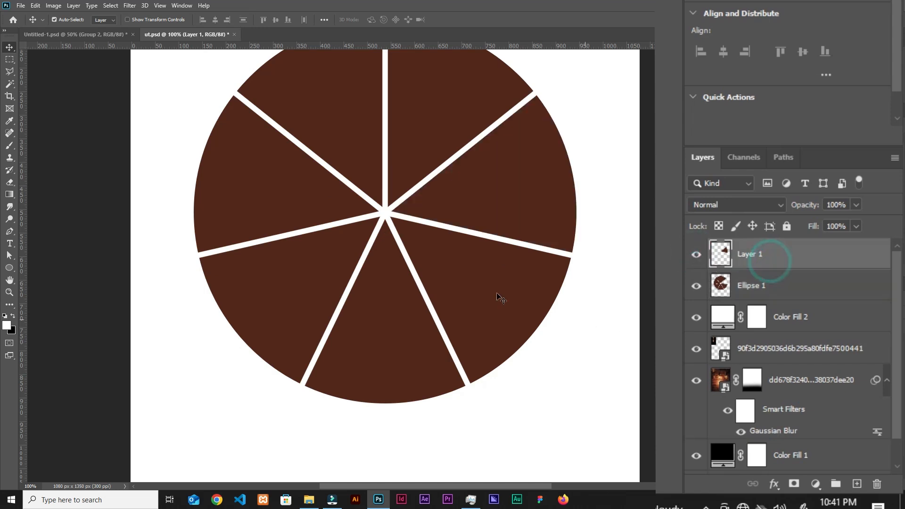
left_click(696, 255)
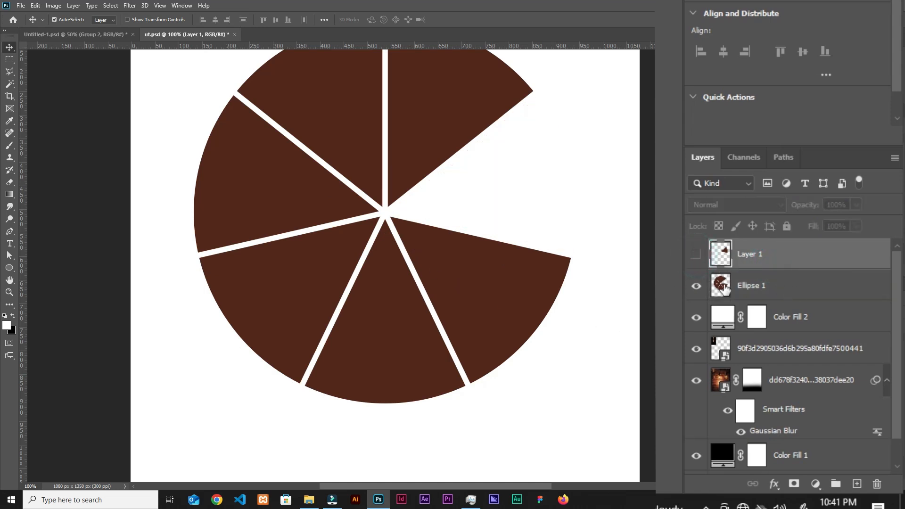
left_click(788, 290)
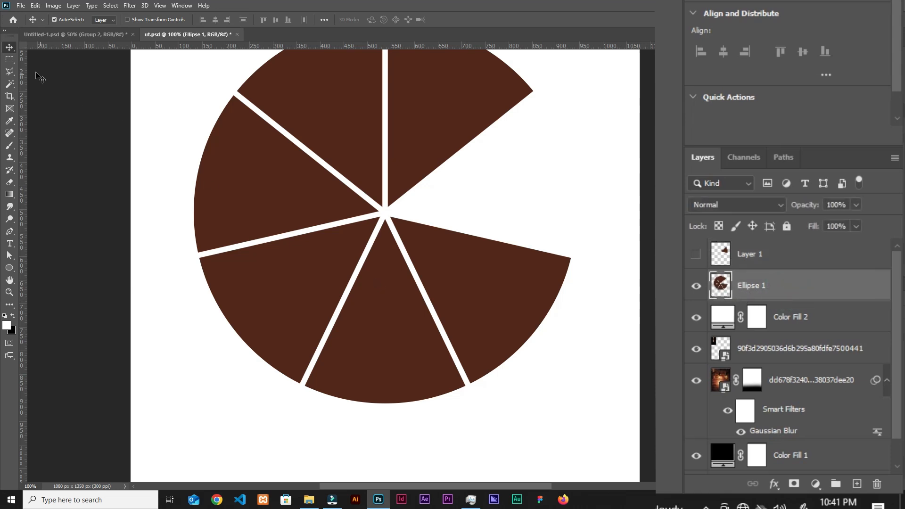
Cut the circle's lower-right segment onto its own hidden layer with the Polygonal Lasso, keeping Ellipse 1 as the active layer
right_click(9, 72)
left_click(38, 81)
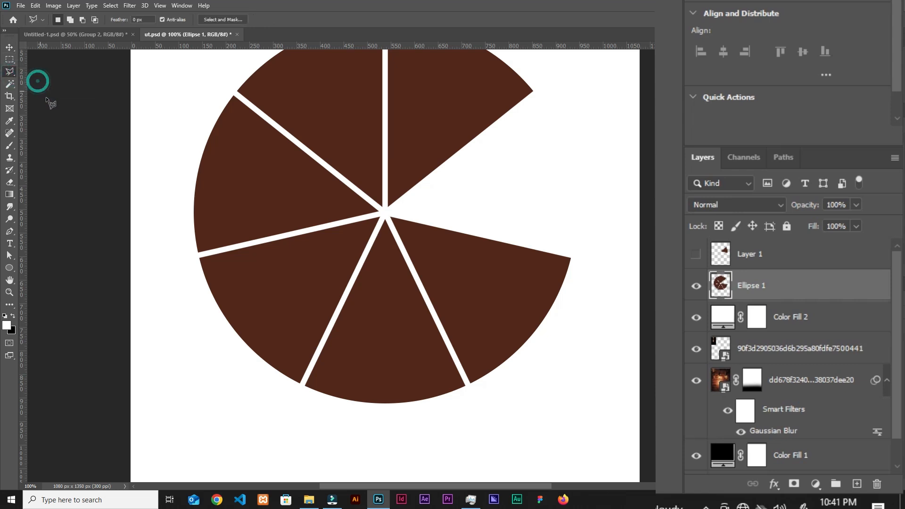
left_click(385, 215)
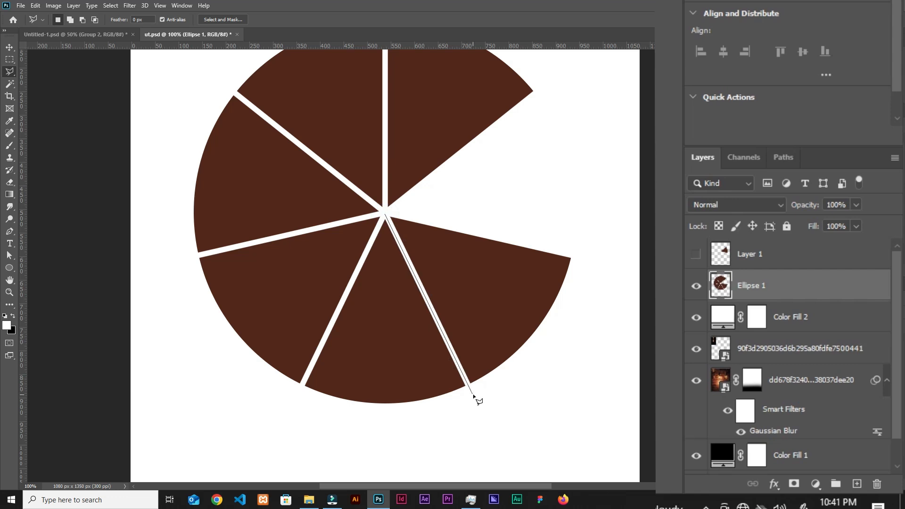
left_click(475, 396)
left_click(565, 349)
left_click(603, 241)
left_click(538, 206)
left_click(438, 200)
left_click(386, 216)
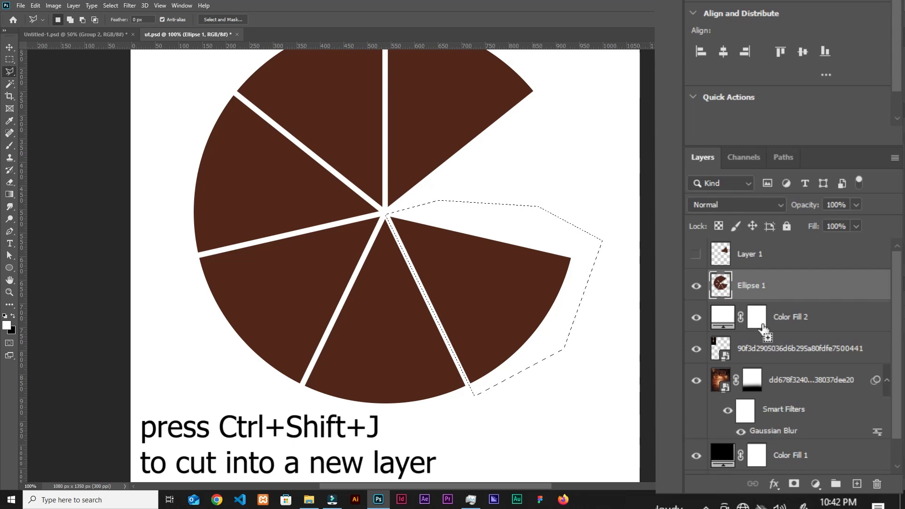
key("ctrl+shift+j")
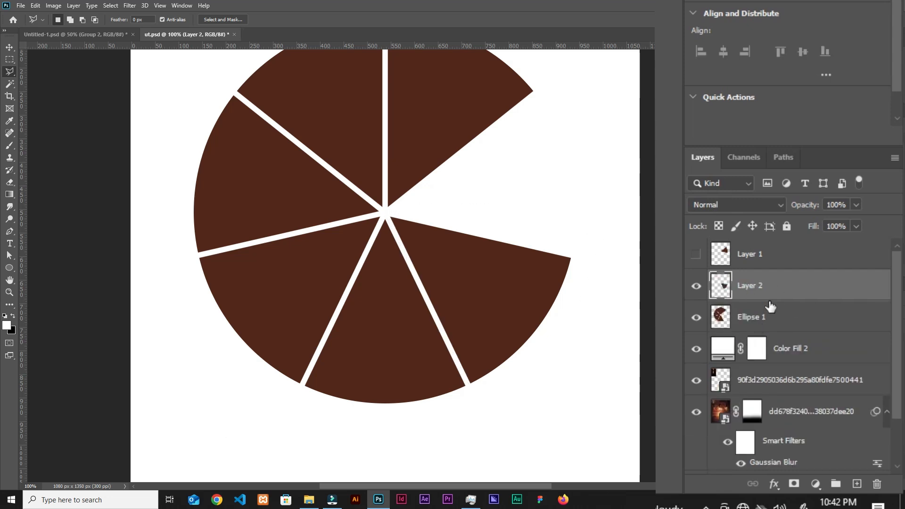
left_click(697, 286)
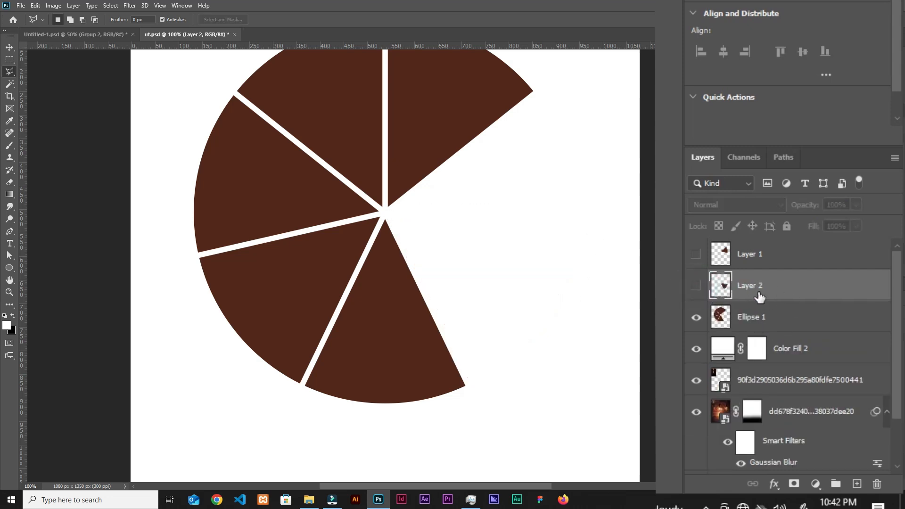
left_click(785, 326)
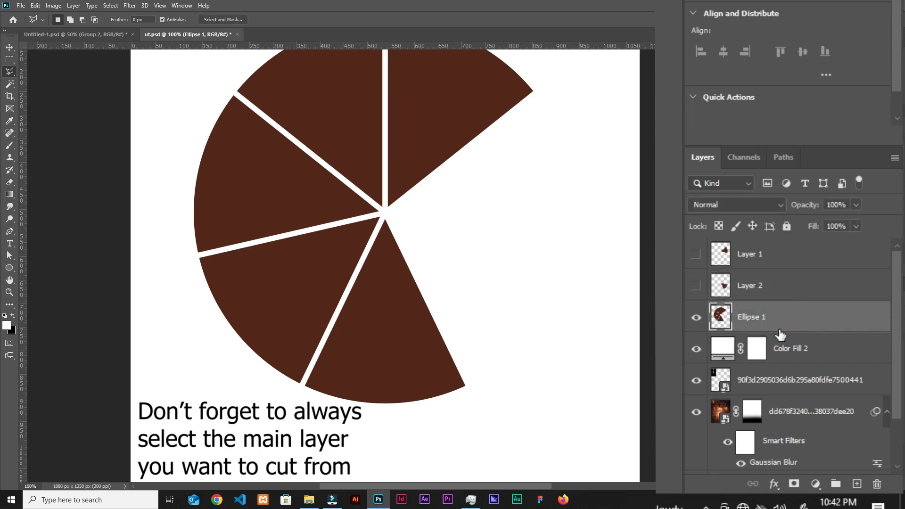
Outline the circle's bottom segment with the Polygonal Lasso and cut it from Ellipse 1 onto a new layer
left_click(288, 414)
left_click(375, 431)
left_click(462, 412)
left_click(498, 389)
left_click(431, 228)
left_click(383, 214)
key("ctrl+j")
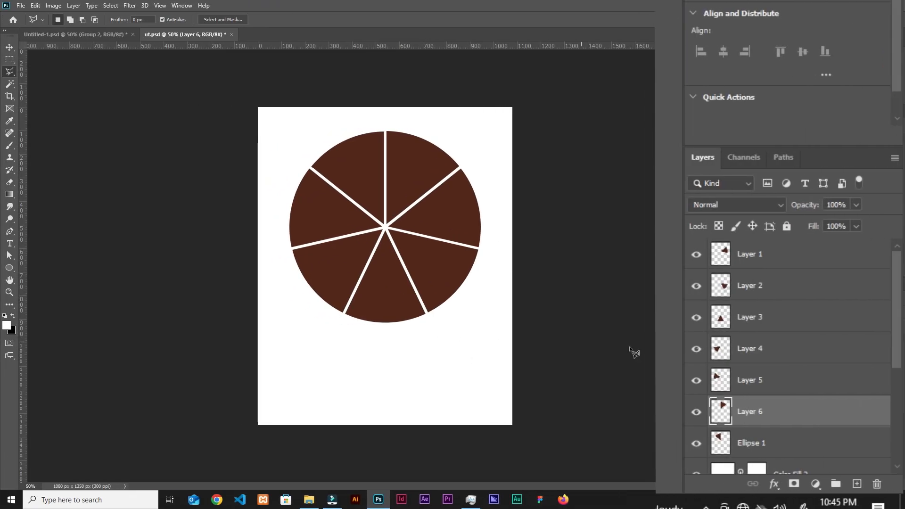
Hide the segment layers from Layer 1 down to Ellipse 1 one by one and show them again to check each piece
left_click(696, 254)
left_click(696, 286)
left_click(697, 318)
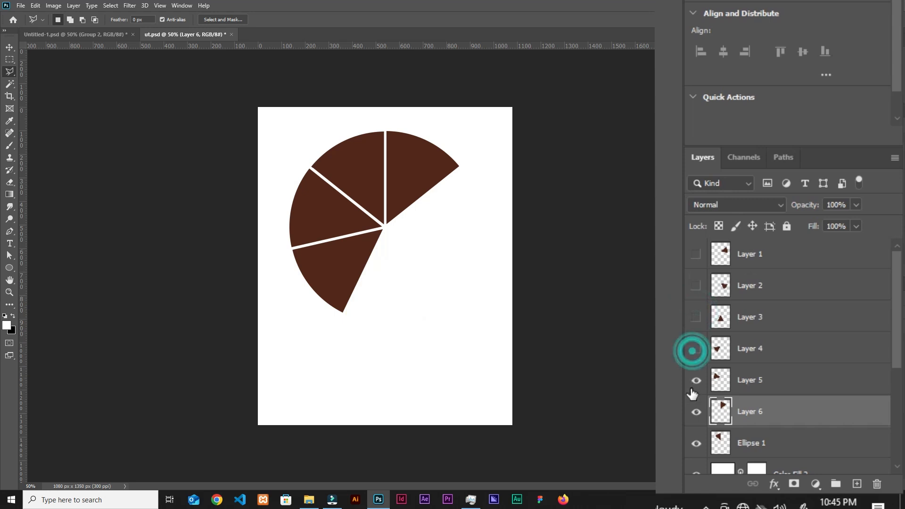
left_click(696, 380)
left_click(696, 412)
left_click(697, 443)
left_click_drag(697, 444, 697, 254)
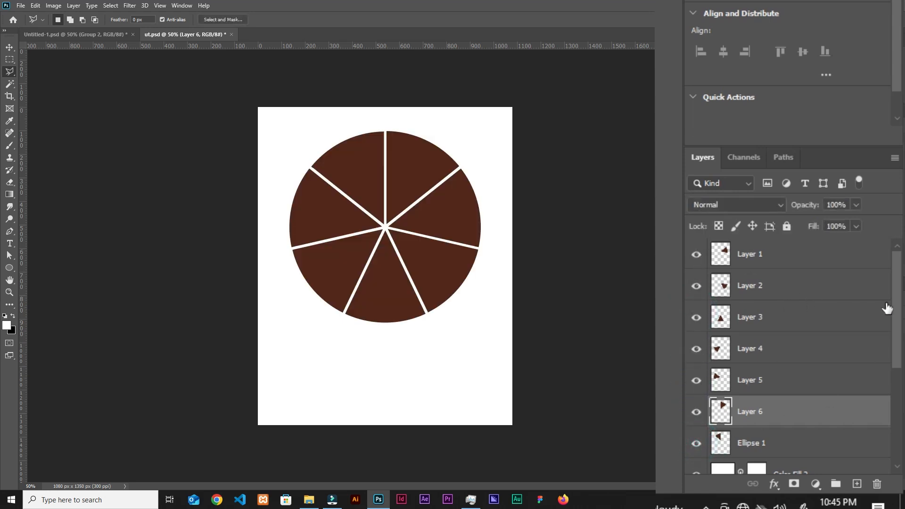
Group all seven segment layers, from Layer 1 down to Ellipse 1, and check the group by toggling its visibility
left_click_drag(897, 315, 899, 345)
left_click(792, 388)
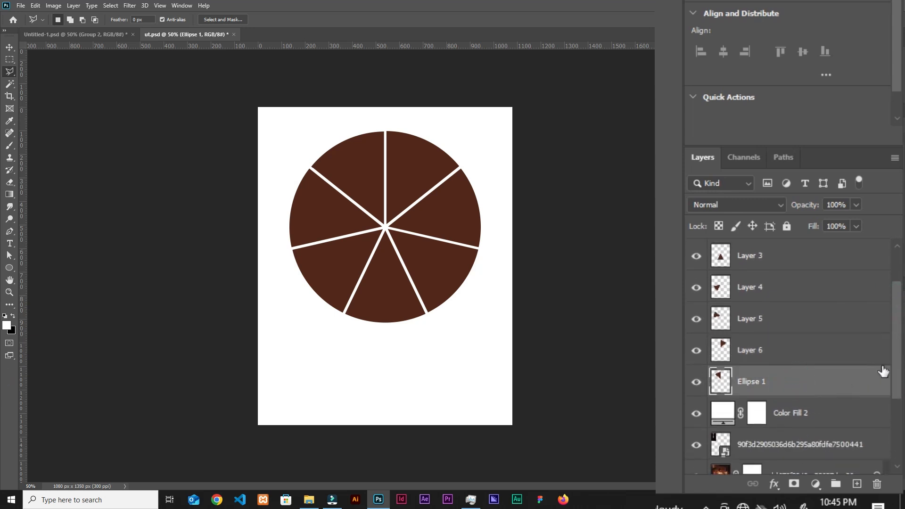
scroll(895, 302, "up", 2)
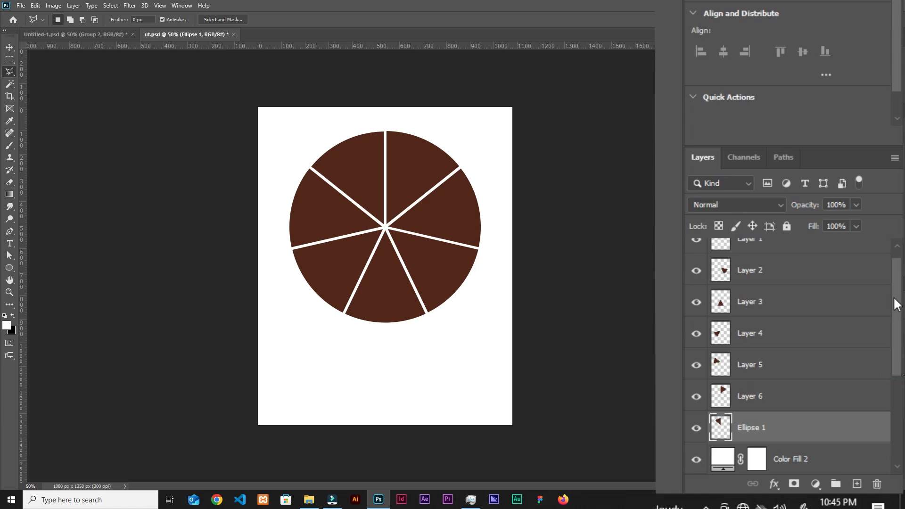
scroll(896, 304, "up", 1)
left_click(818, 251, "shift")
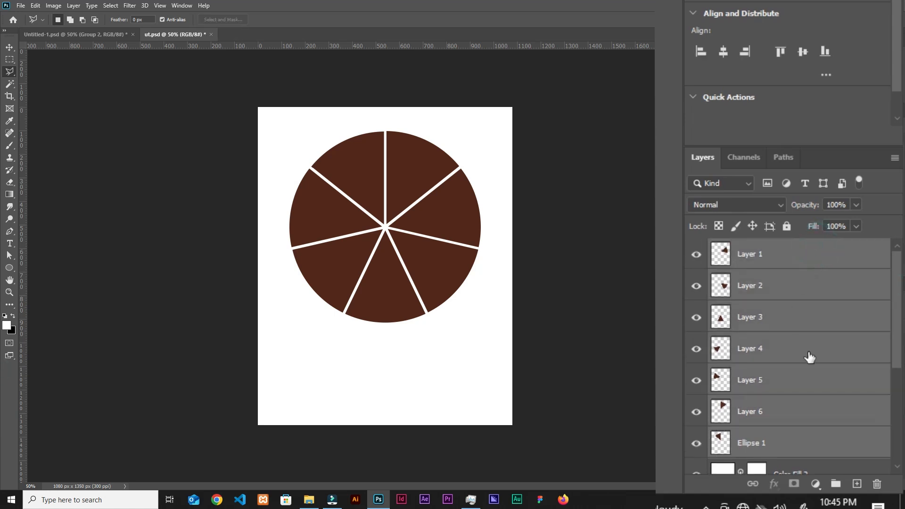
left_click(837, 484)
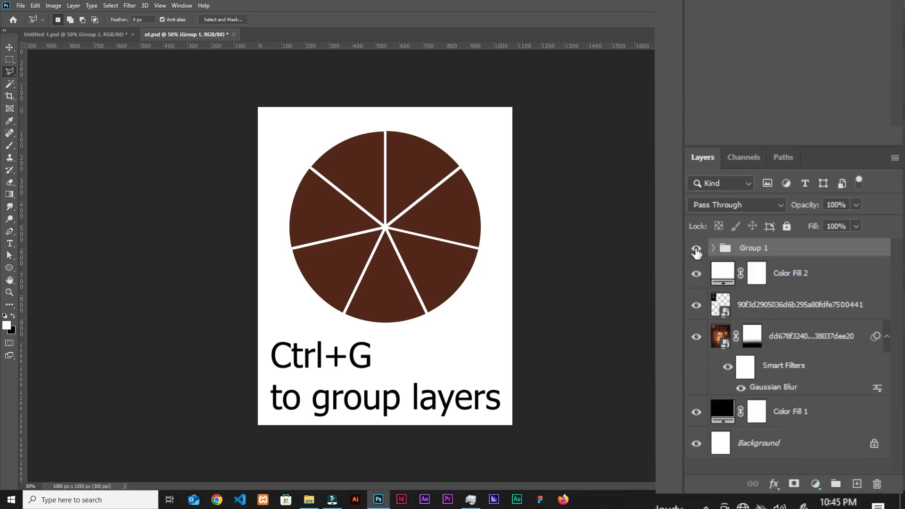
left_click(696, 249)
left_click(696, 249)
Rename the segments' layer group as pizza
double_click(754, 248)
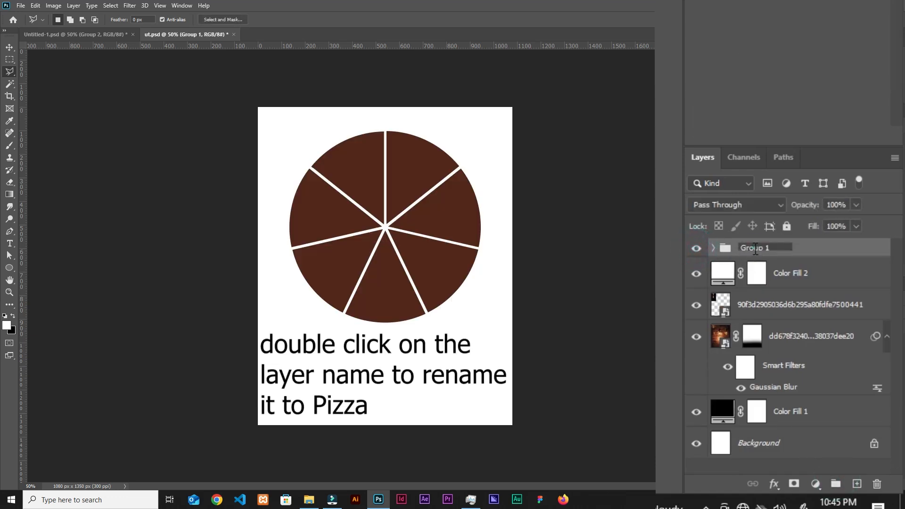
type("pizza")
key("Return")
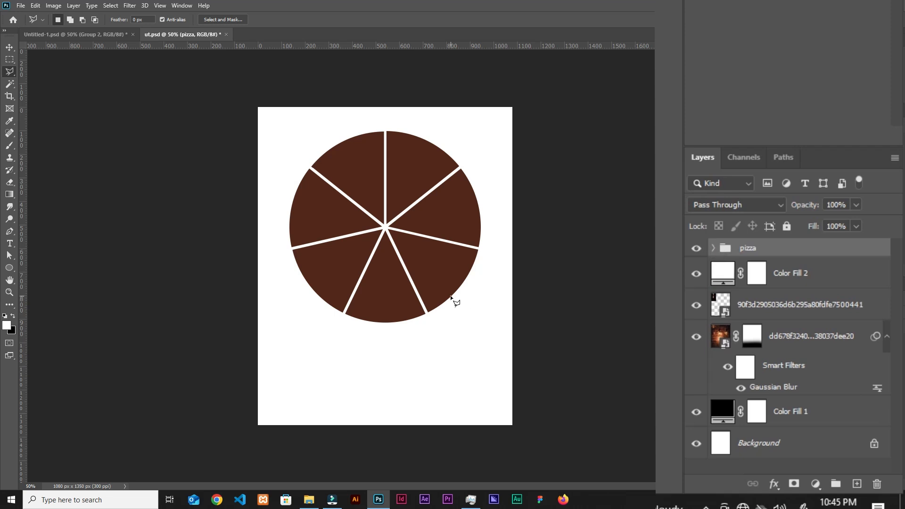
Switch to the Move tool and delete the white Color Fill 2 layer beneath the pizza group
key("v")
key("ctrl+plus")
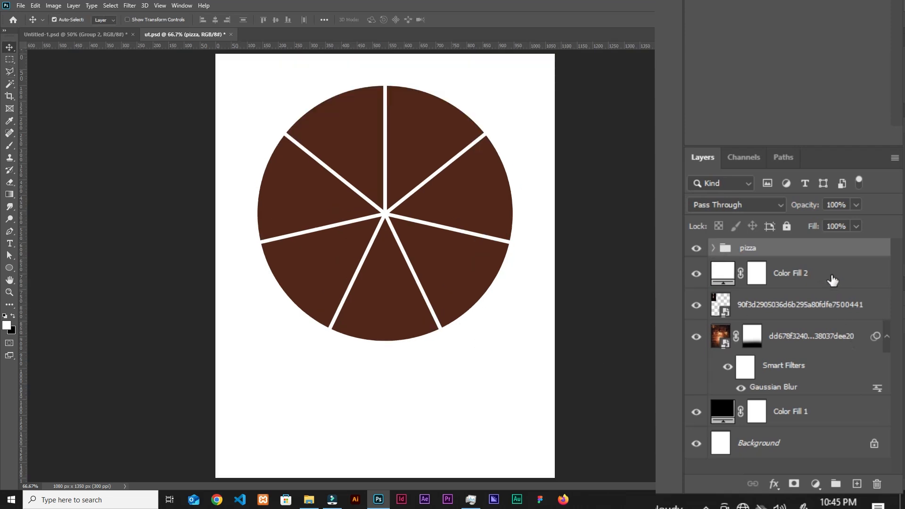
left_click_drag(827, 275, 875, 483)
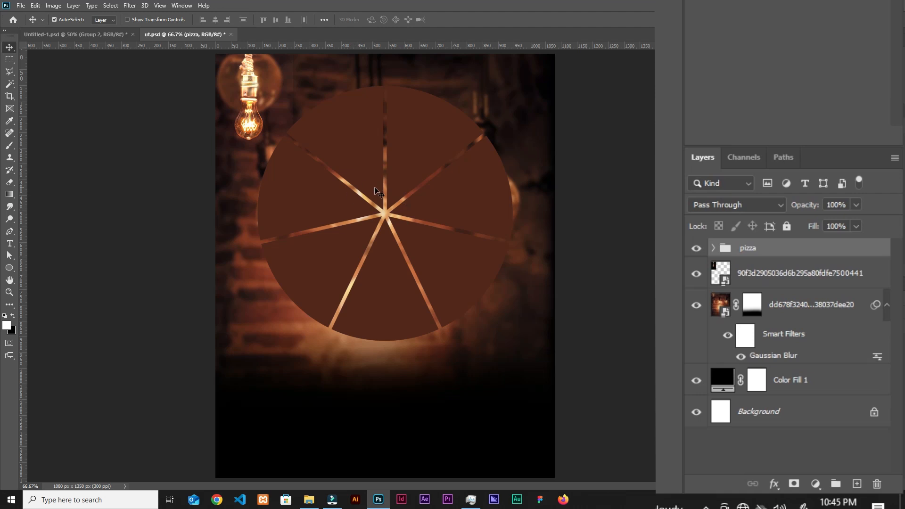
Place the photo _37A1968 copy from File Explorer directly above Ellipse 1, scaled down over the segment just left of the circle's top divider
left_click(354, 143)
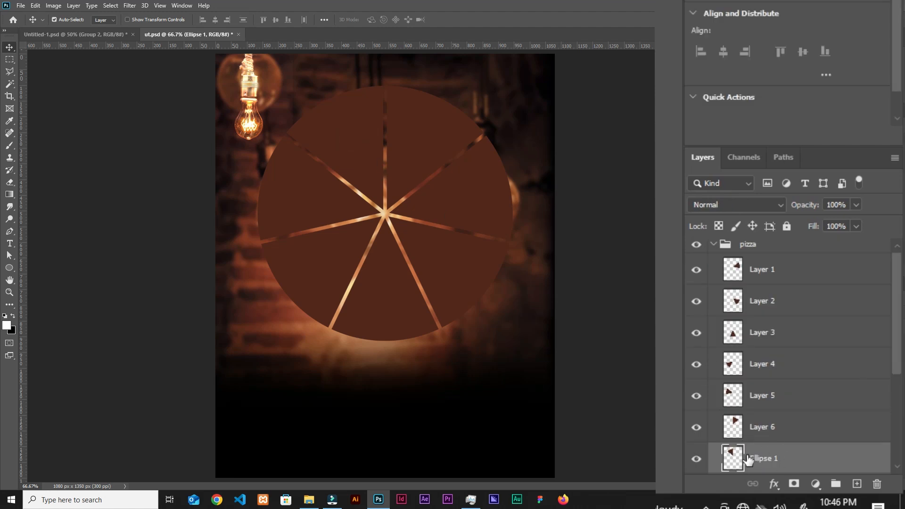
left_click(696, 458)
left_click(696, 458)
left_click(309, 500)
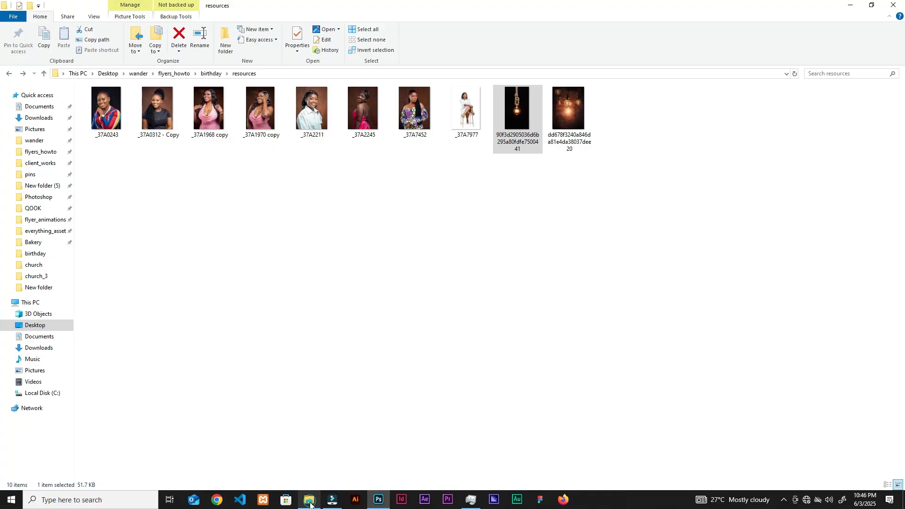
left_click_drag(217, 106, 445, 297)
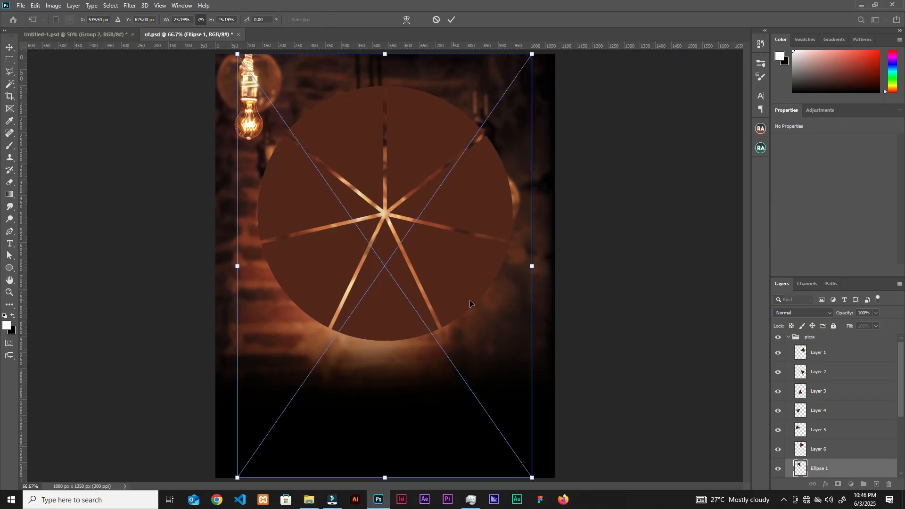
left_click_drag(532, 268, 439, 262)
left_click_drag(428, 315, 378, 179)
left_click(451, 21)
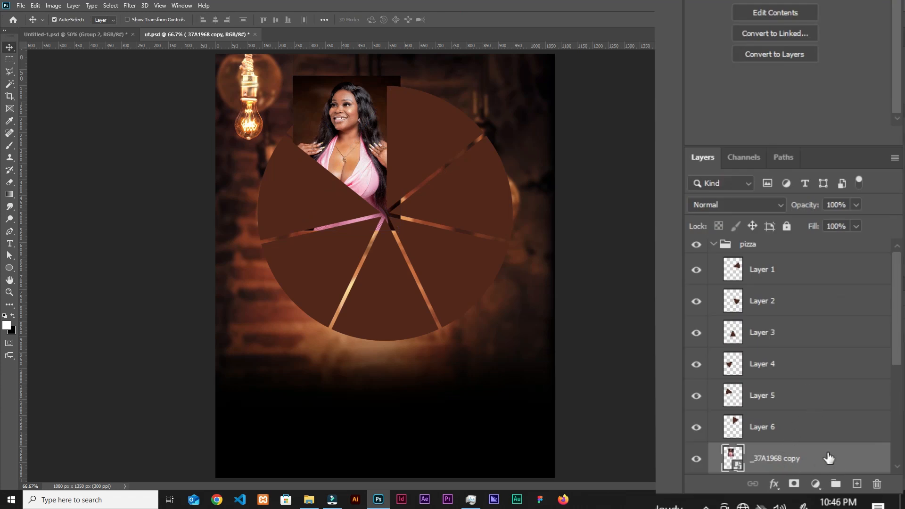
Clip the _37A1968 copy photo to the Ellipse 1 segment and shift it slightly downward
right_click(831, 455)
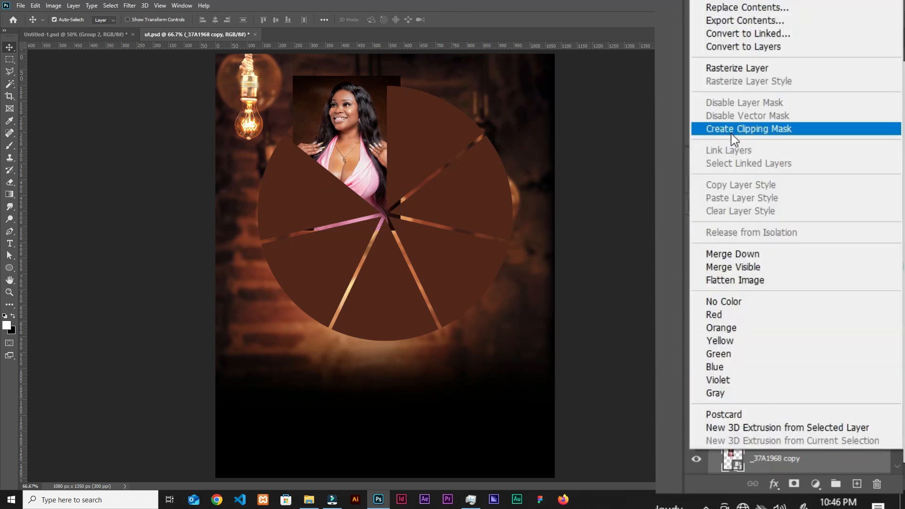
left_click(811, 131)
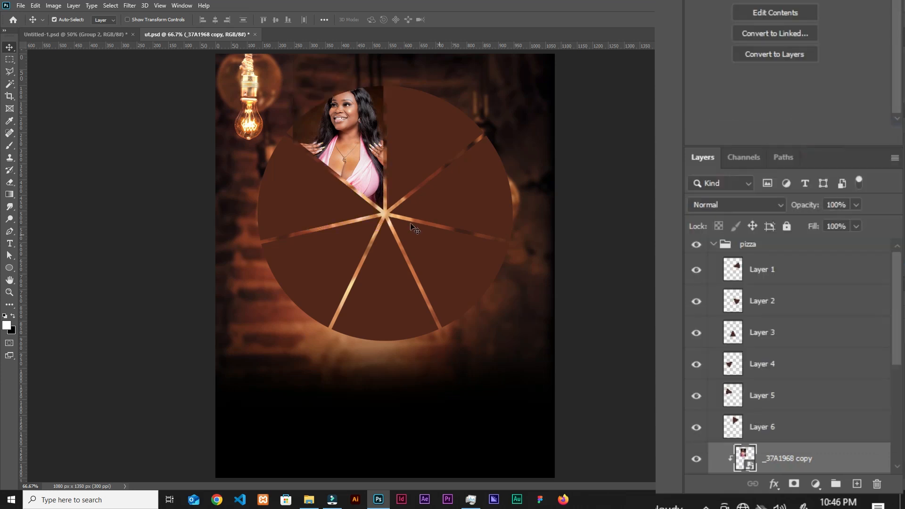
left_click_drag(340, 125, 343, 132)
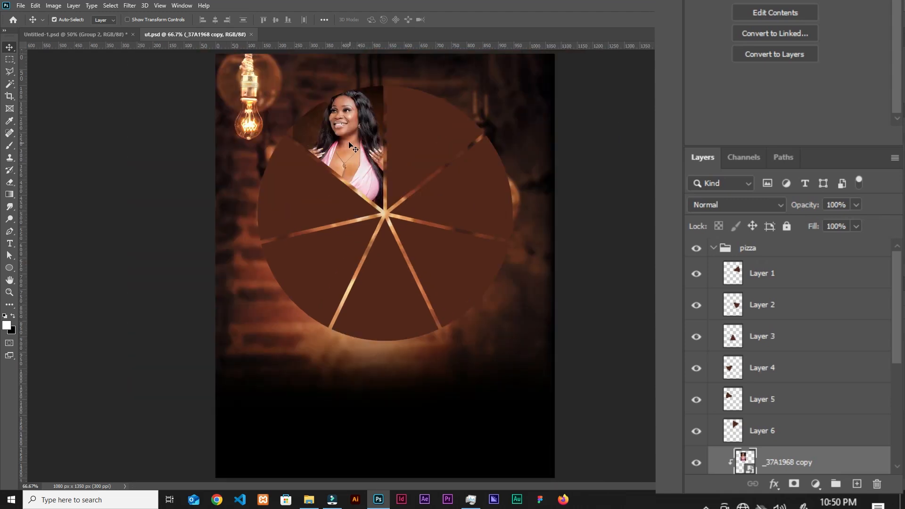
Free-transform the _37A1968 copy photo to about 10.39% scale and reposition it so the portrait fills its segment
key("ctrl")
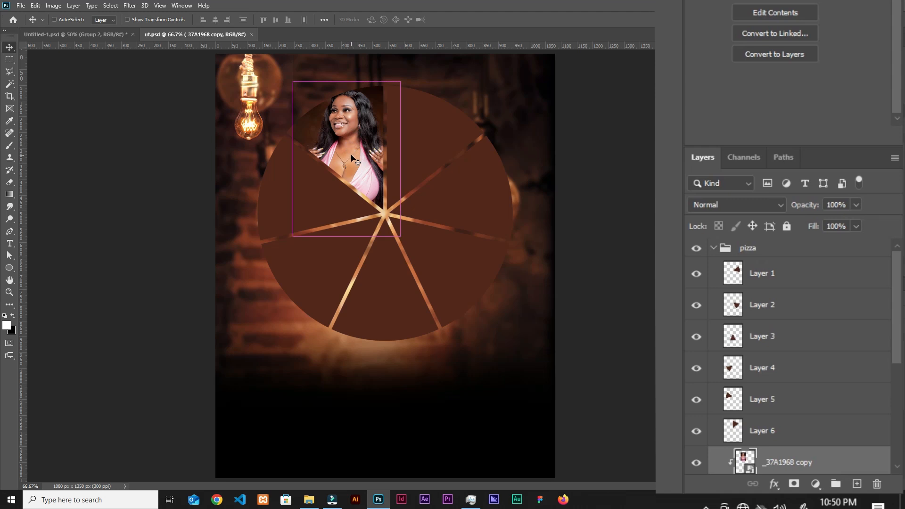
key("ctrl+t")
left_click_drag(400, 236, 405, 242)
left_click_drag(379, 183, 384, 193)
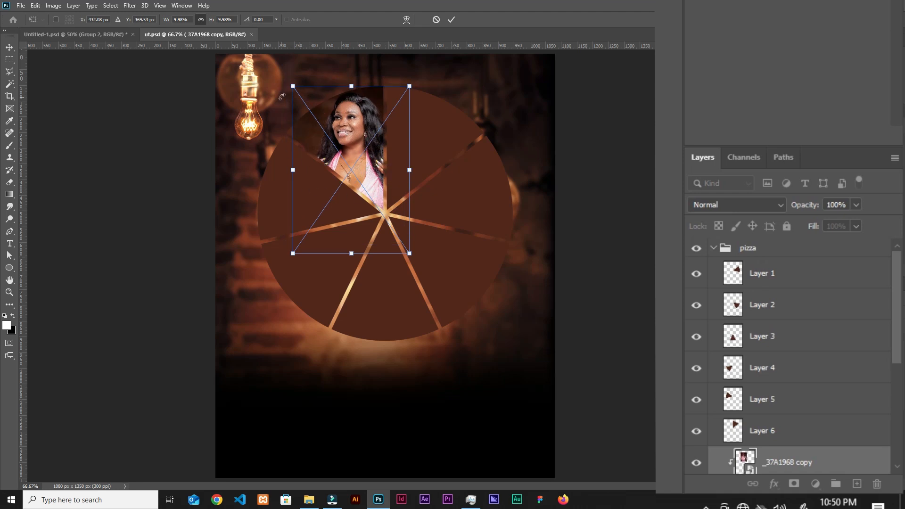
left_click_drag(288, 85, 286, 80)
left_click_drag(360, 134, 357, 137)
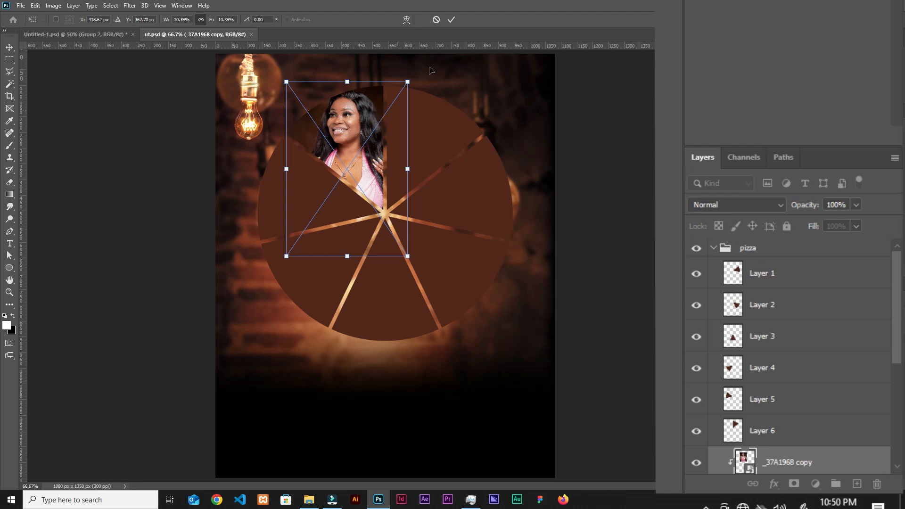
left_click(452, 20)
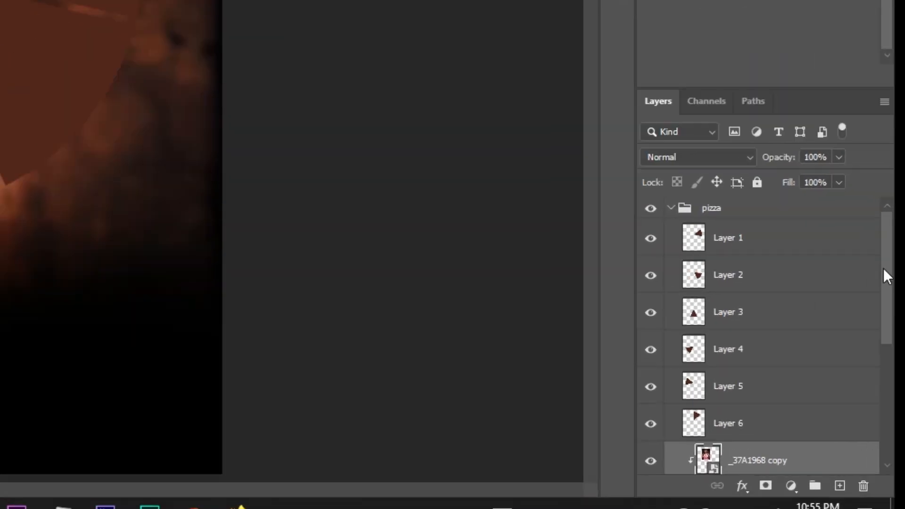
Link the _37A1968 copy photo with Ellipse 1, try moving the pair, and undo that move
scroll(884, 281, "down", 3)
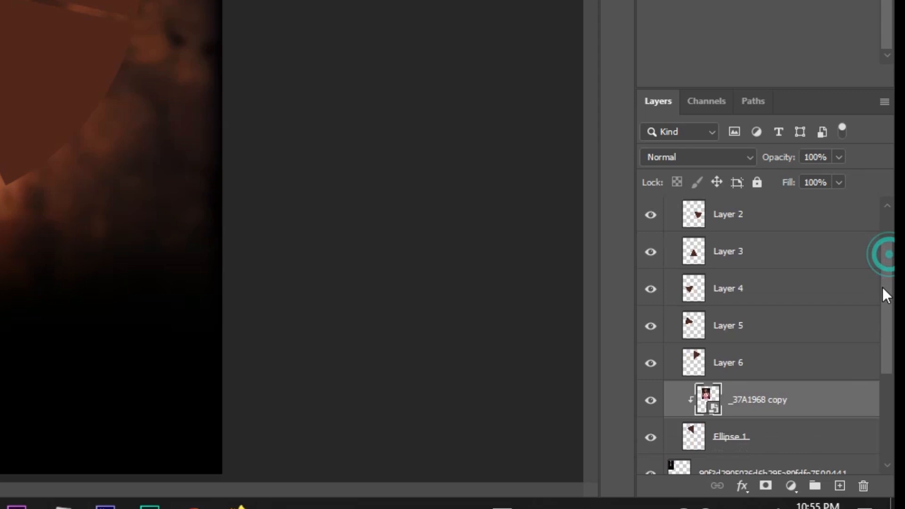
left_click(649, 386)
left_click(649, 385)
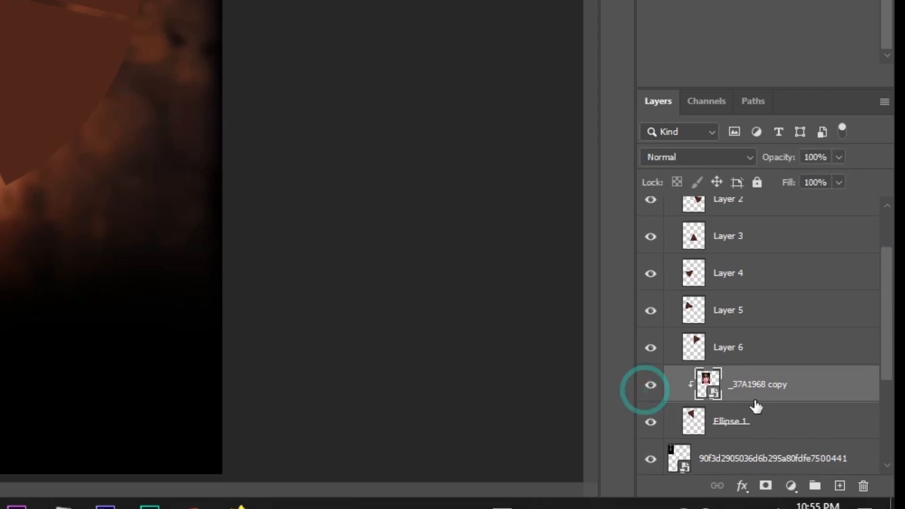
left_click(766, 424, "shift")
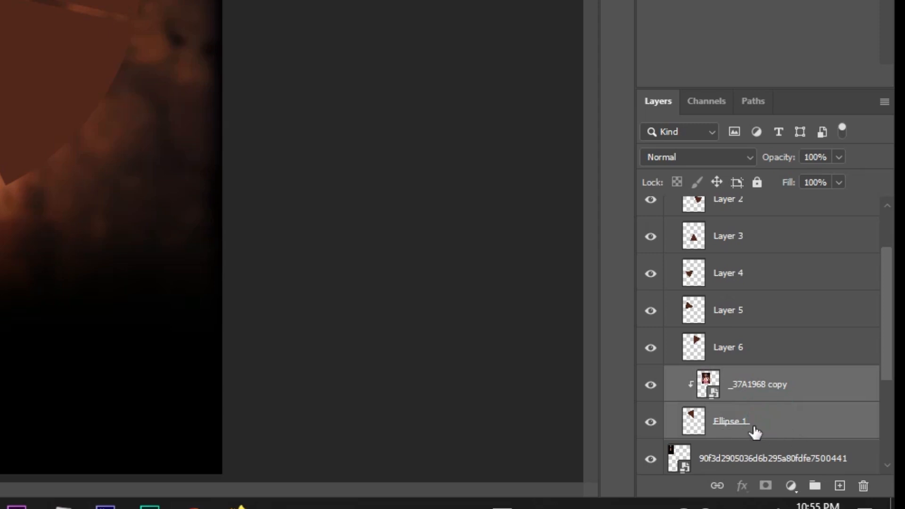
left_click(651, 421)
left_click(651, 421)
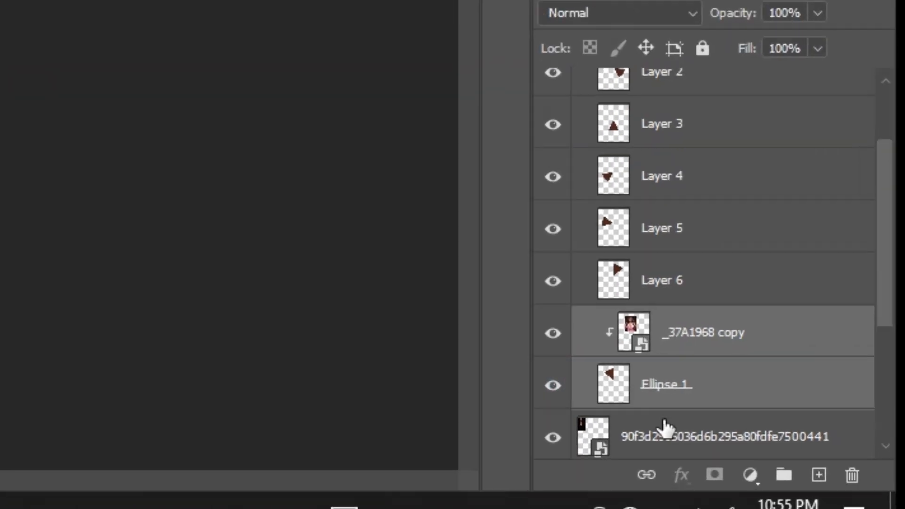
left_click(611, 470)
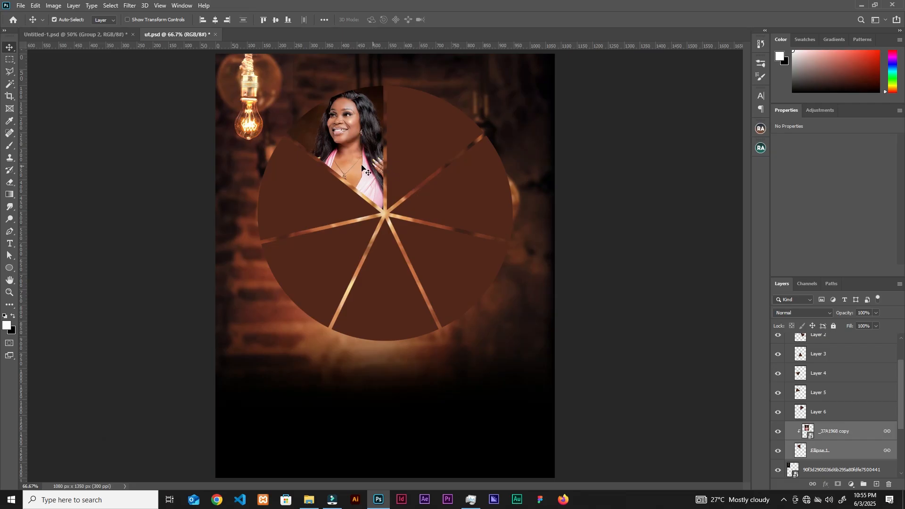
left_click_drag(362, 165, 548, 172)
key("ctrl+z")
Place the photo _37A1970 copy from File Explorer directly above Layer 2, scaled down over the circle's lower-right segment
left_click(450, 266)
left_click(778, 335)
left_click(693, 255)
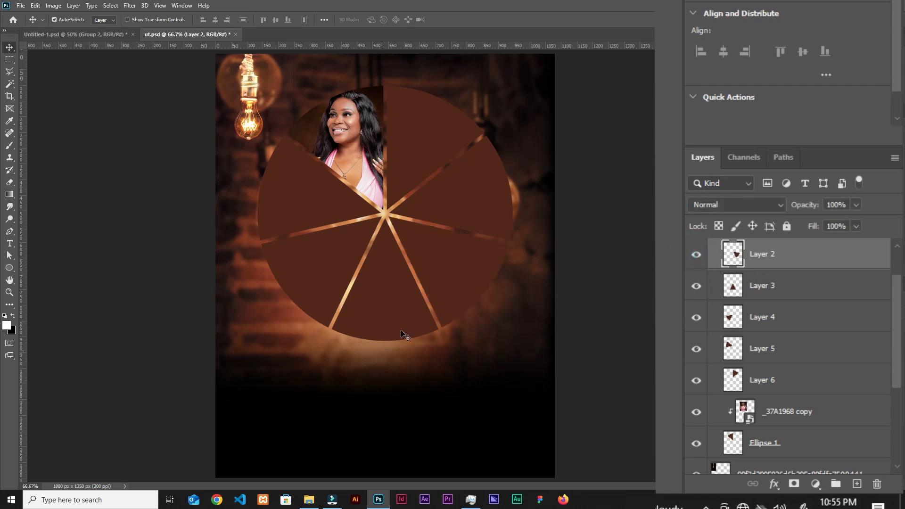
left_click(312, 500)
left_click_drag(260, 113, 518, 322)
left_click_drag(244, 265, 399, 265)
left_click_drag(468, 285, 439, 291)
left_click(451, 19)
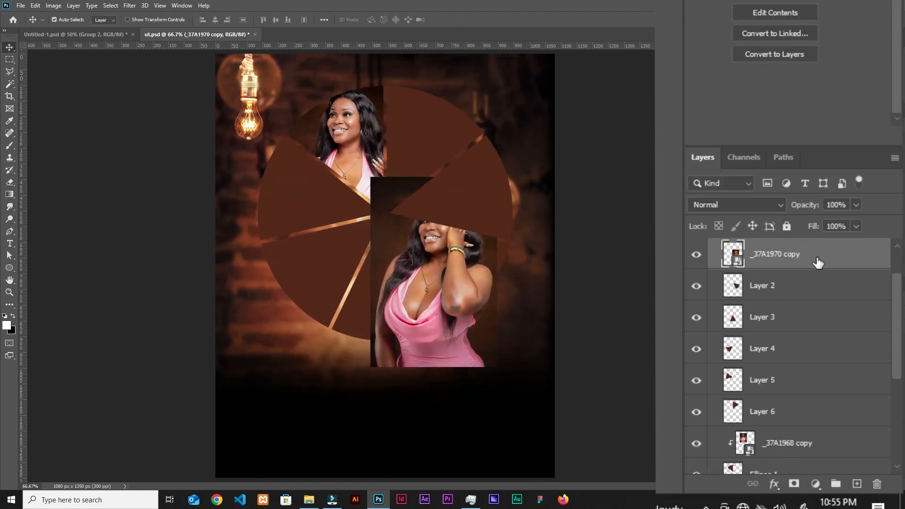
Clip the _37A1970 copy photo to the Layer 2 segment and move it slightly downward
right_click(811, 255)
left_click(642, 173)
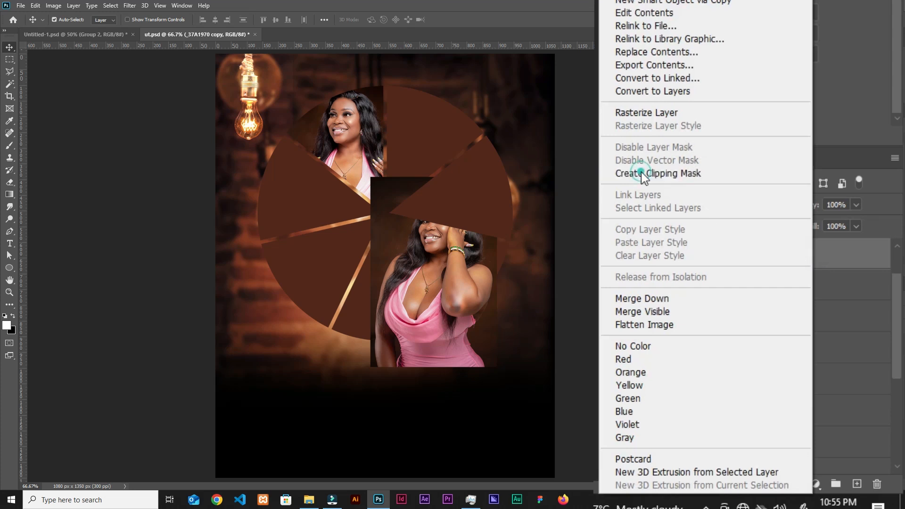
left_click_drag(452, 278, 455, 305)
Free-transform the _37A1970 copy photo to about 11.89% scale so the portrait fills the lower-right segment
key("ctrl+t")
left_click_drag(385, 387, 366, 416)
left_click_drag(473, 286, 475, 289)
left_click_drag(513, 420, 515, 417)
left_click(451, 19)
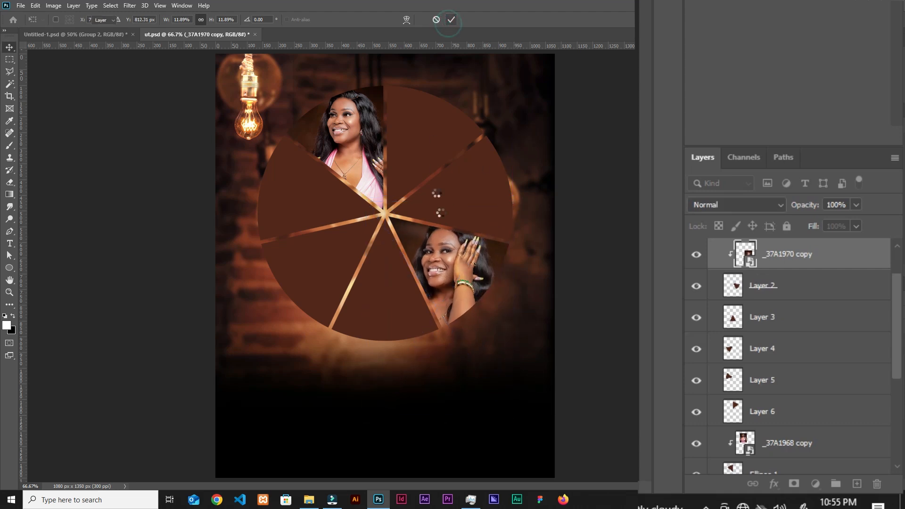
Link the _37A1970 copy photo with Layer 2, try moving the pair, and undo that move
left_click(807, 285, "shift")
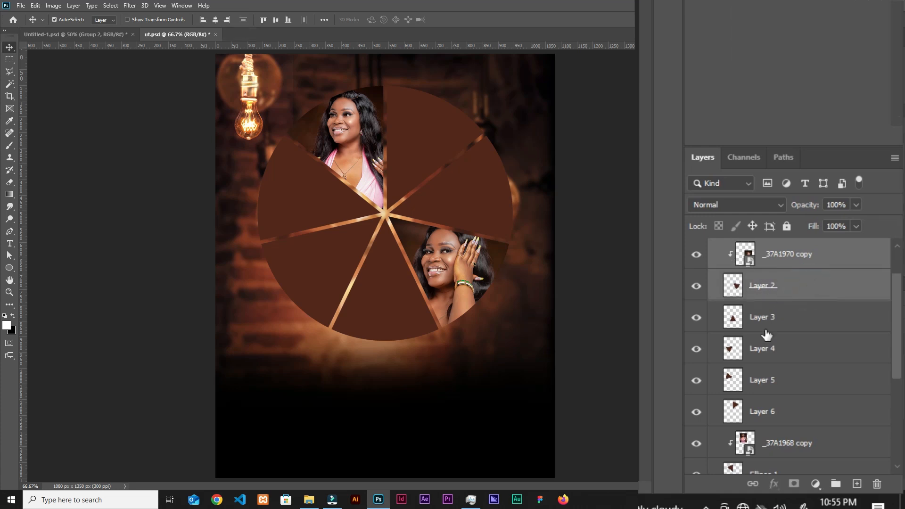
left_click(752, 486)
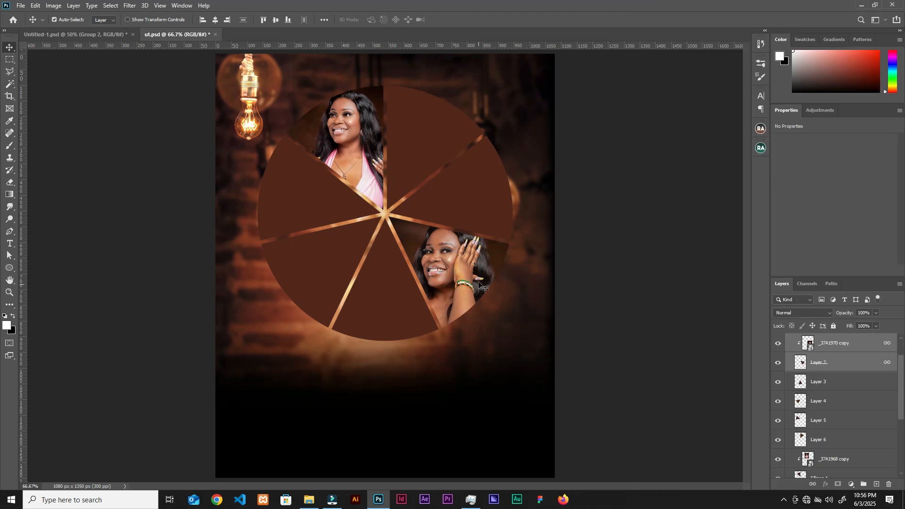
left_click_drag(465, 270, 486, 287)
key("ctrl+z")
Enlarge the linked _37A1970 copy photo and Layer 2 segment to about 110%, extending outward from the circle's centre
key("ctrl+t")
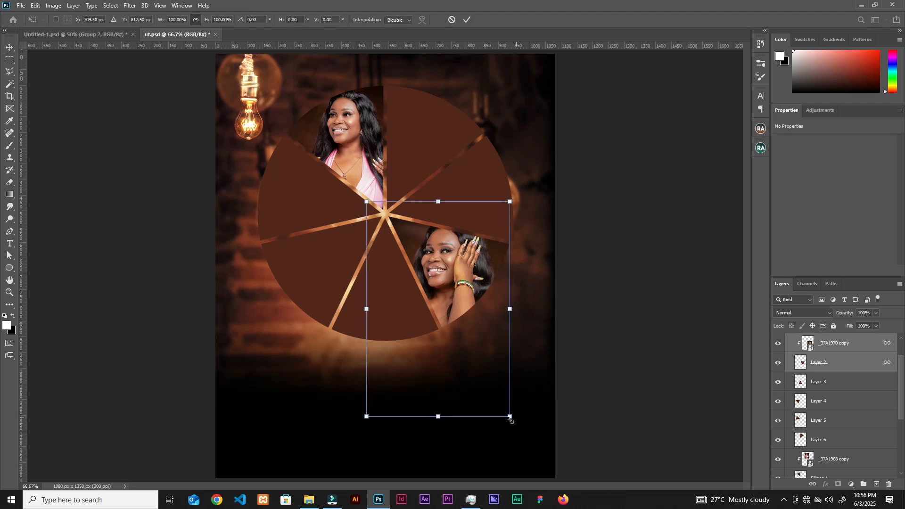
left_click_drag(511, 417, 536, 430)
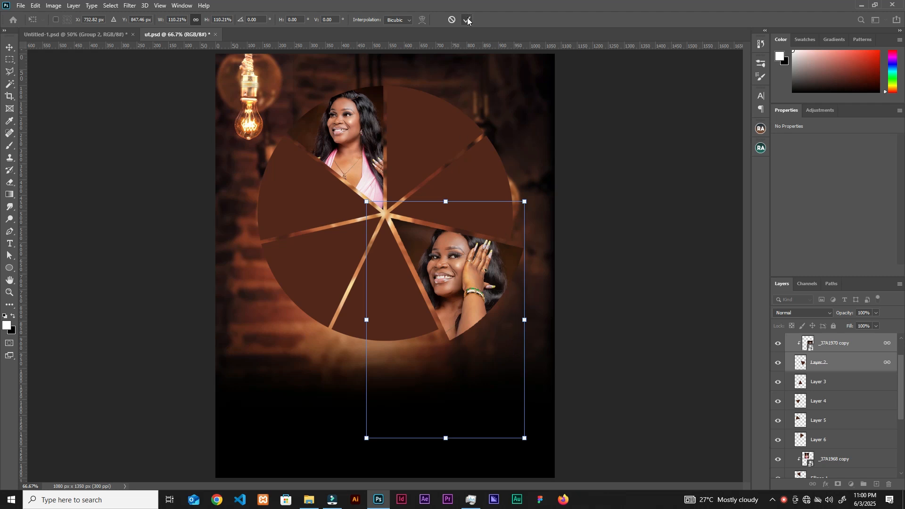
left_click(468, 20)
Scale the linked _37A1968 copy photo and its upper-left segment to about 106%, extending outward, after undoing a trial move
left_click(343, 129)
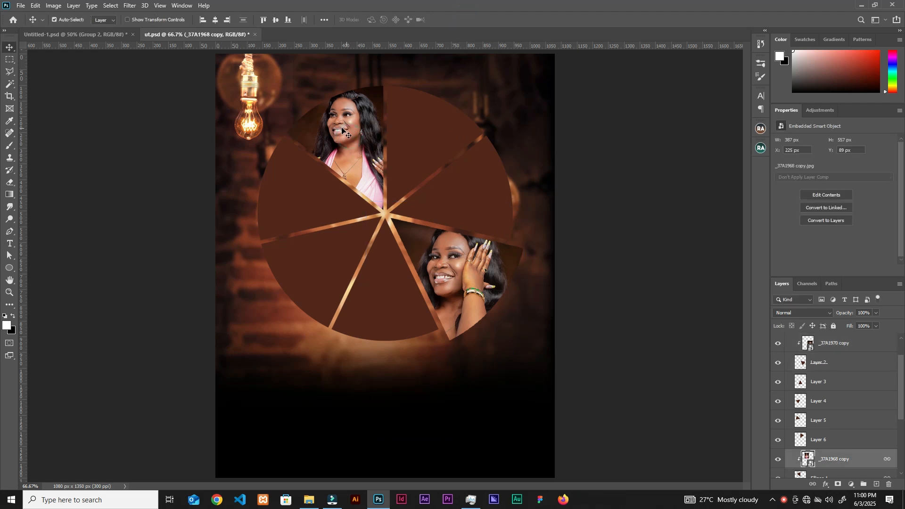
left_click_drag(355, 138, 336, 122)
key("ctrl+z")
key("ctrl+t")
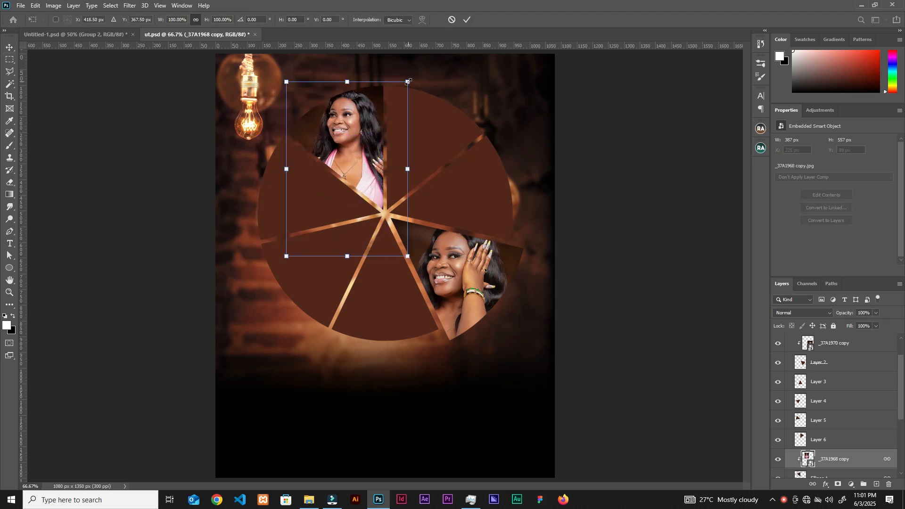
left_click_drag(286, 82, 282, 75)
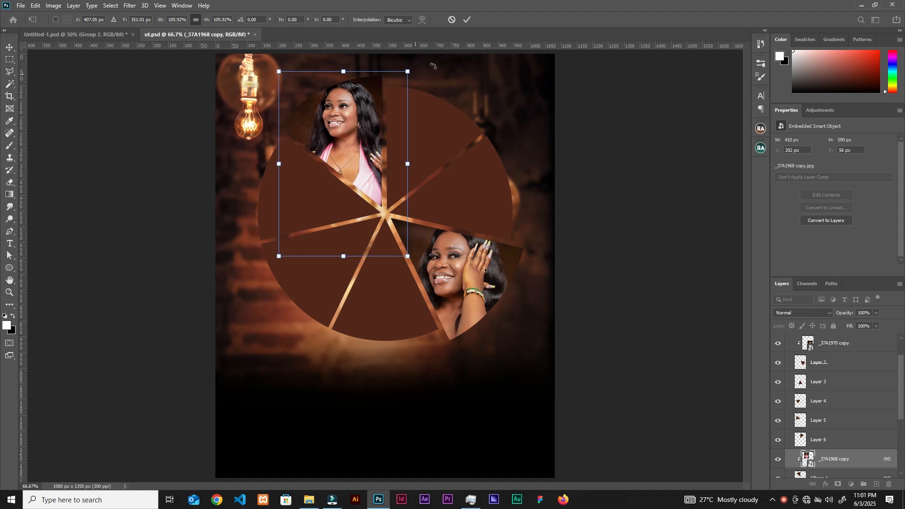
left_click(465, 21)
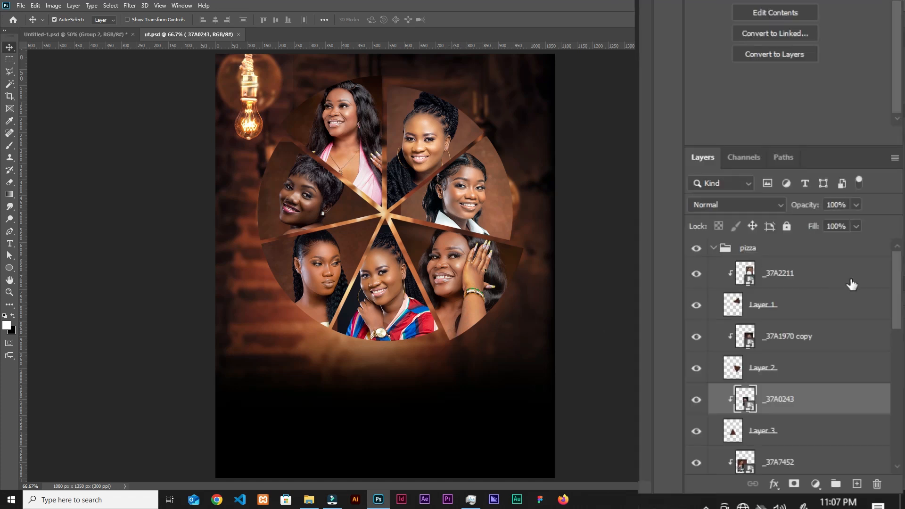
Collapse the pizza group, toggle its visibility off and on, and briefly expand it to review its layers
left_click(713, 249)
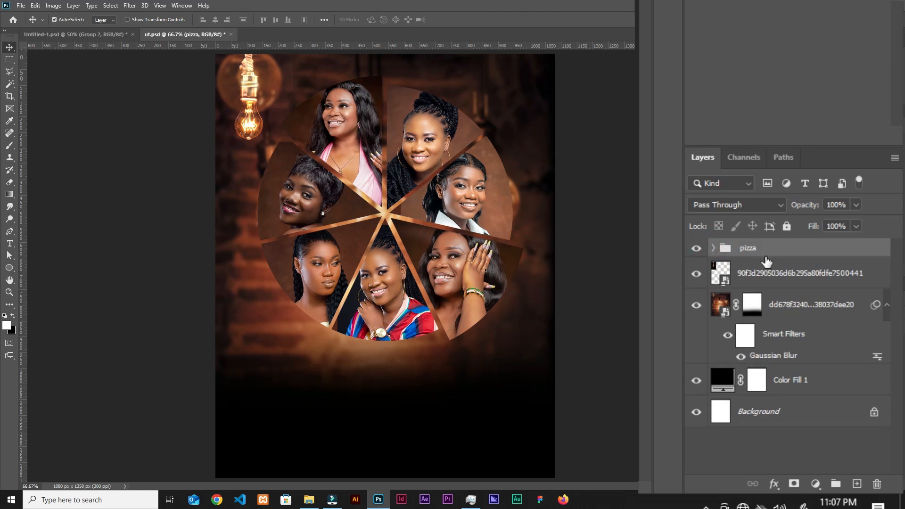
left_click(696, 248)
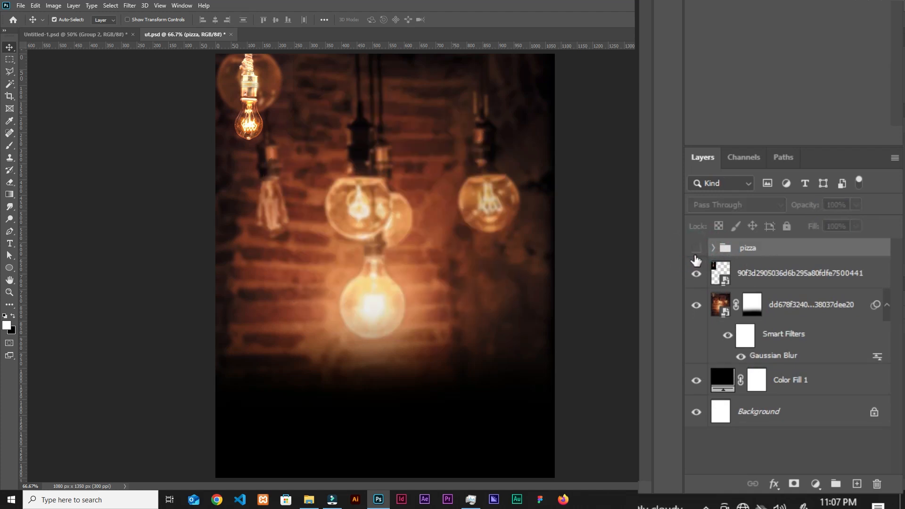
left_click(697, 249)
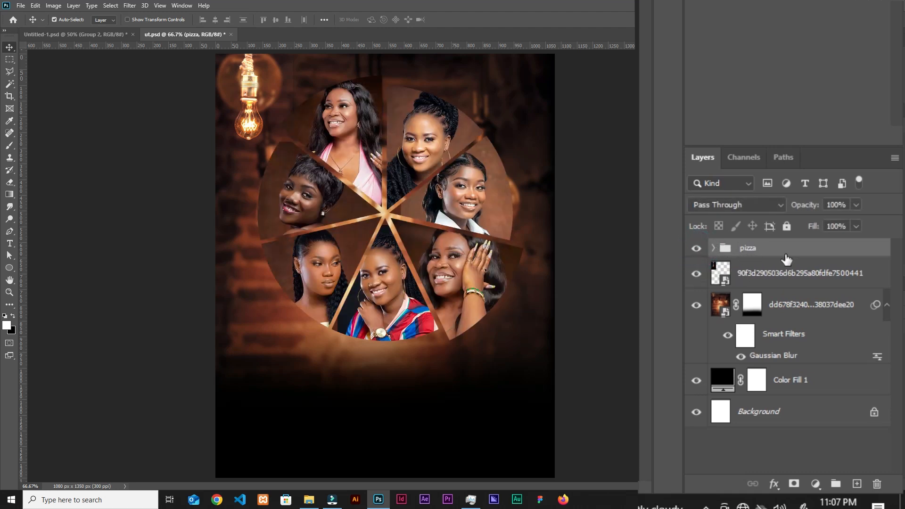
left_click(714, 249)
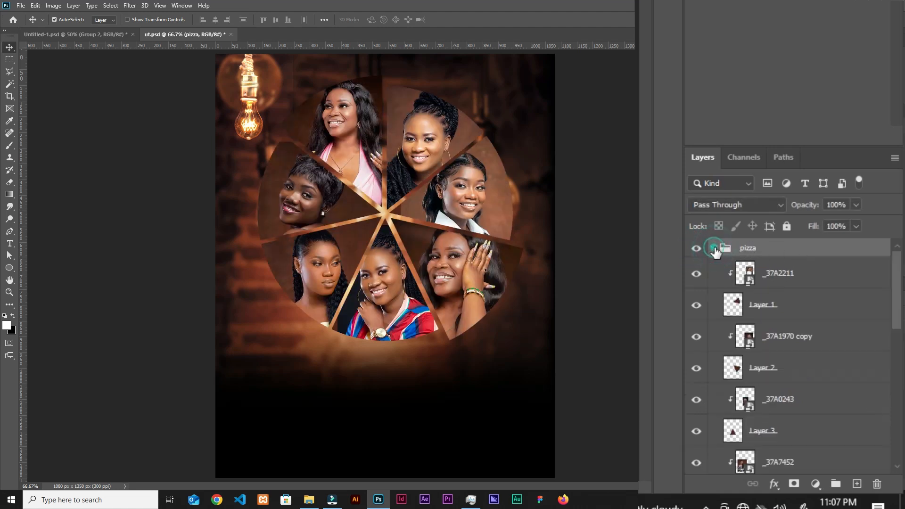
left_click(714, 249)
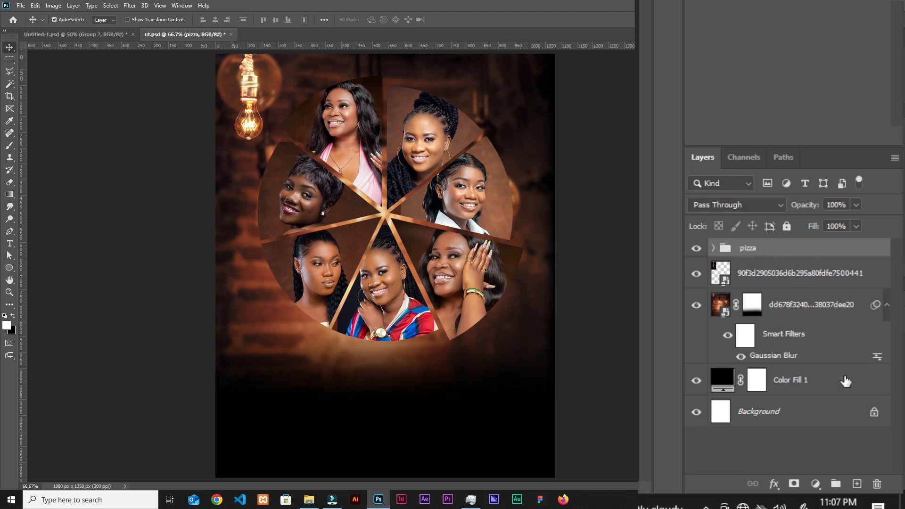
Add a Stroke layer style to the pizza group with size 3 px and position Inside
left_click(773, 484)
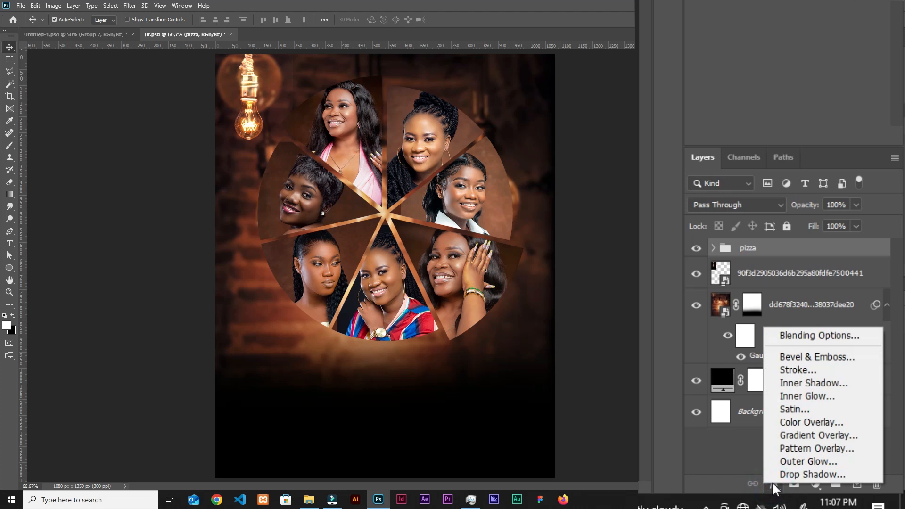
left_click(818, 336)
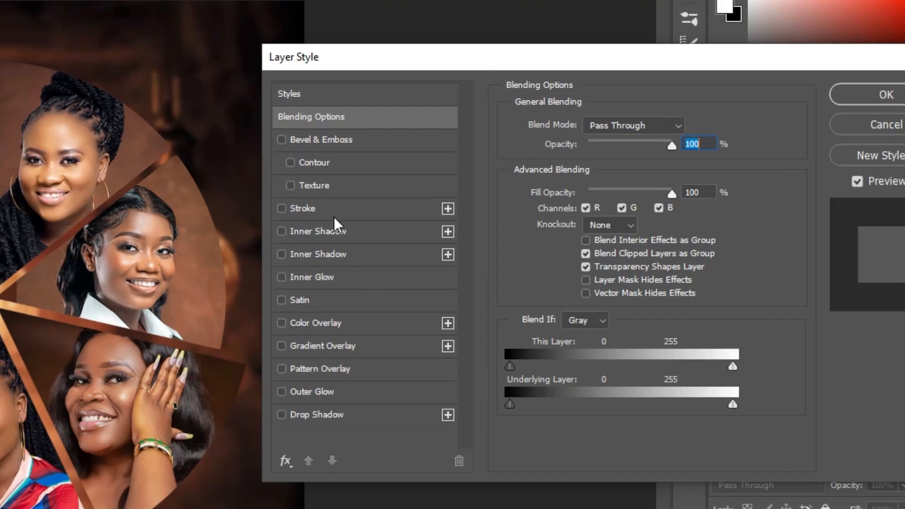
left_click(308, 209)
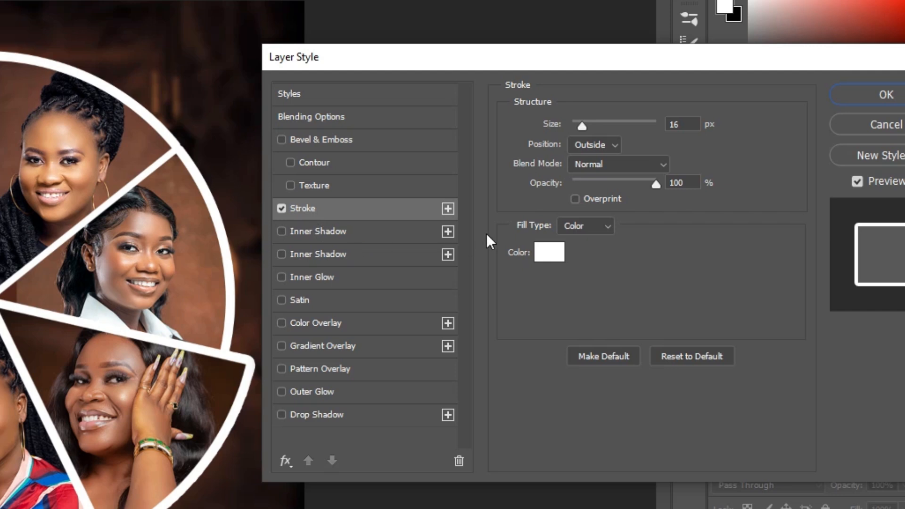
double_click(683, 125)
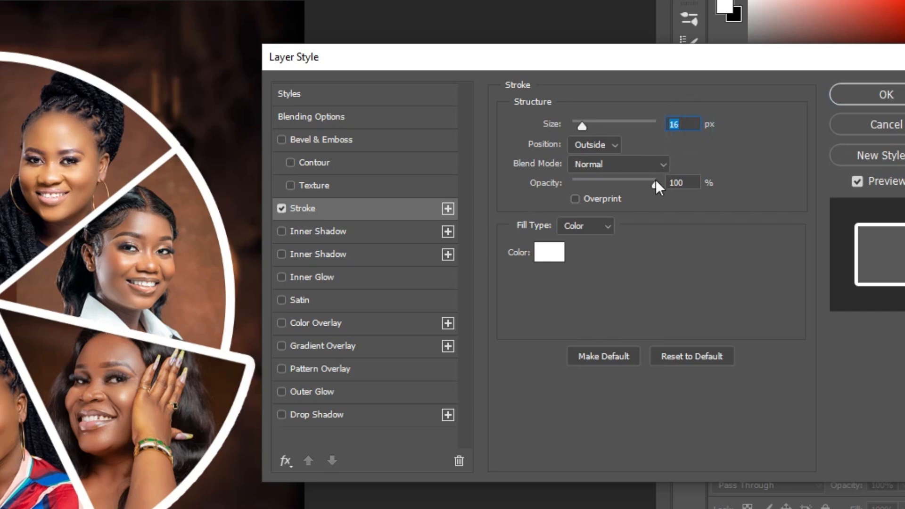
type("3")
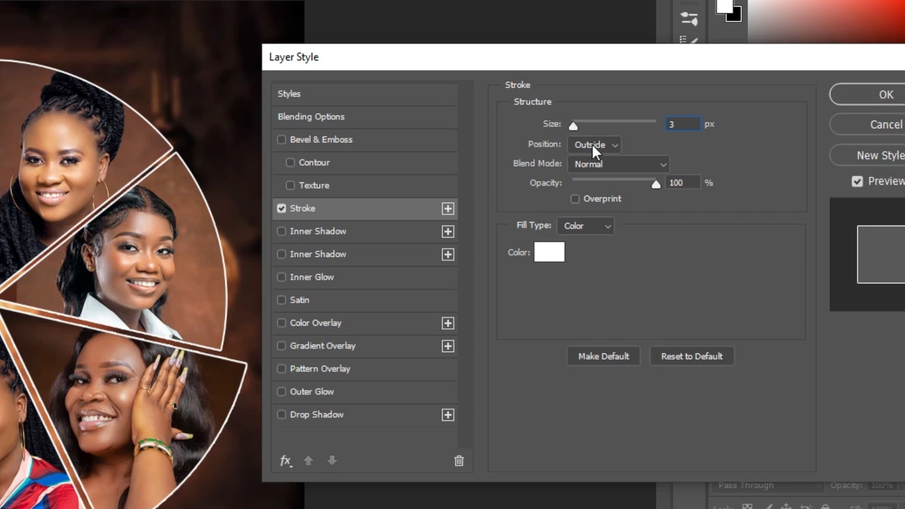
left_click(610, 144)
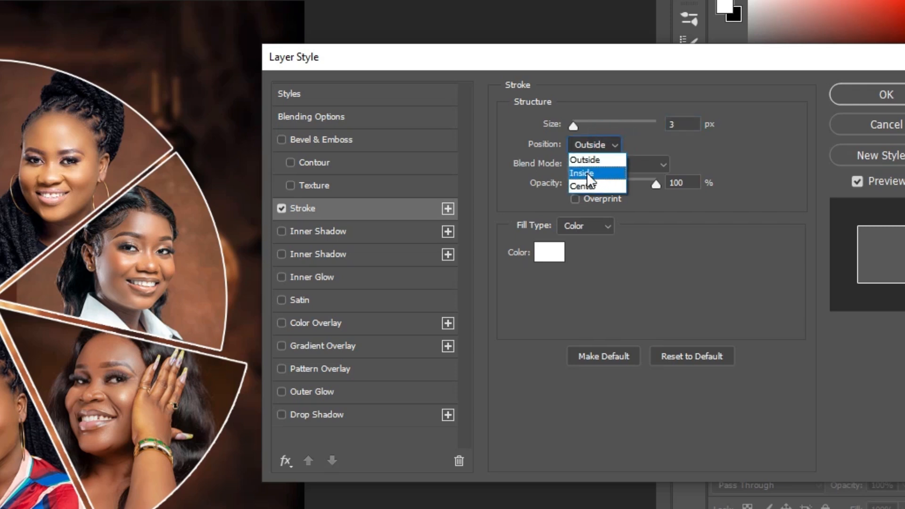
left_click(587, 173)
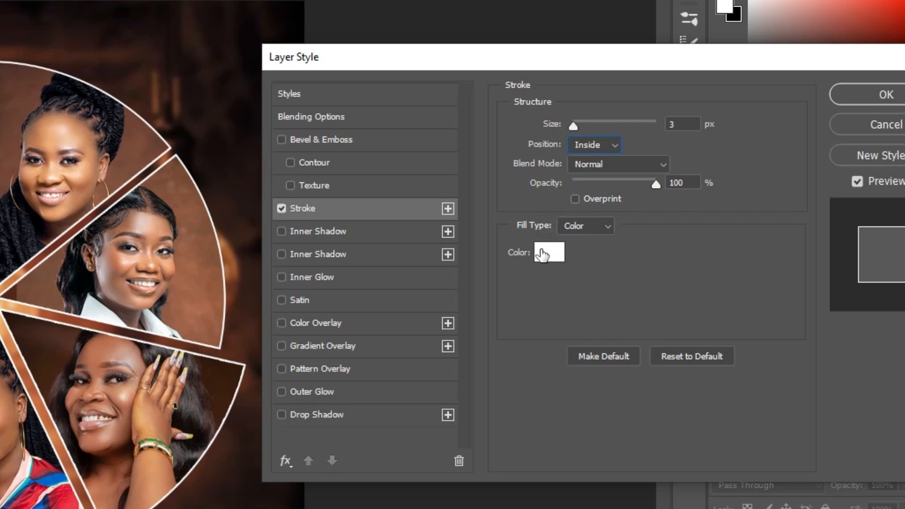
left_click(655, 183)
Set the pizza group's stroke colour to ffce78 and apply the layer style
left_click(549, 252)
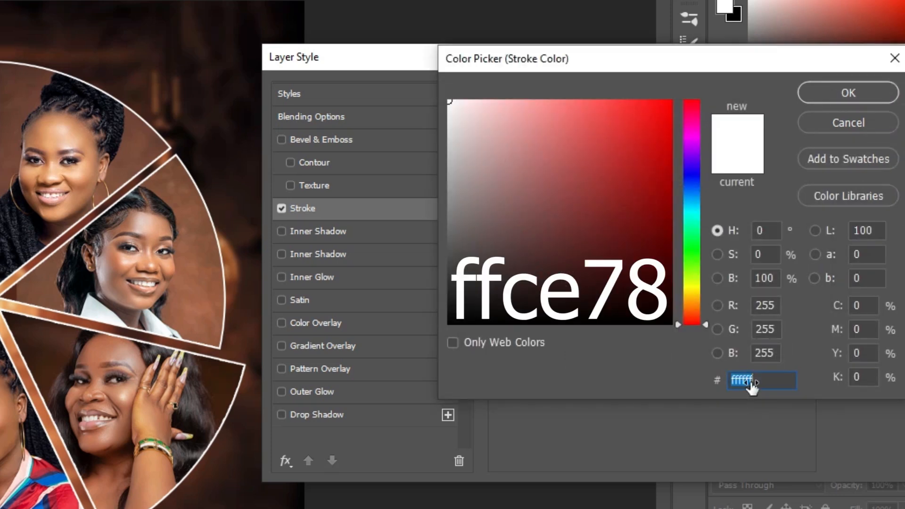
type("ffce78")
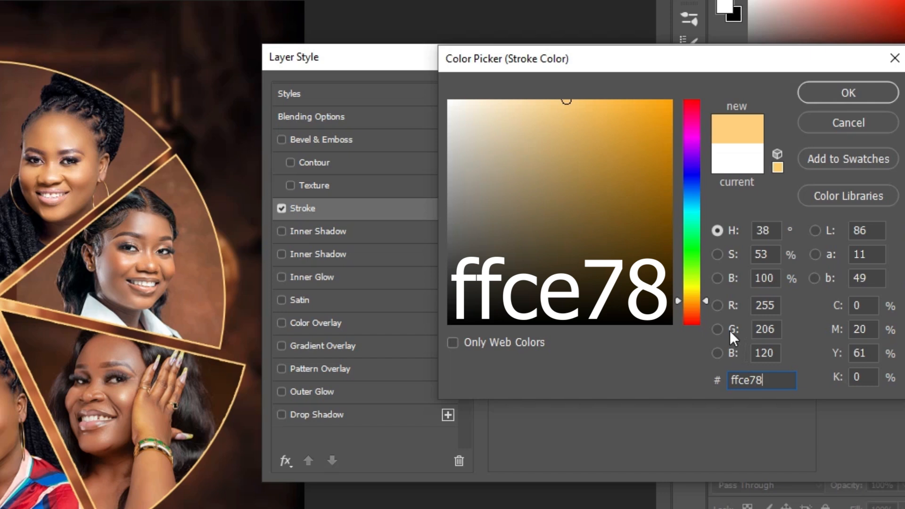
left_click(819, 92)
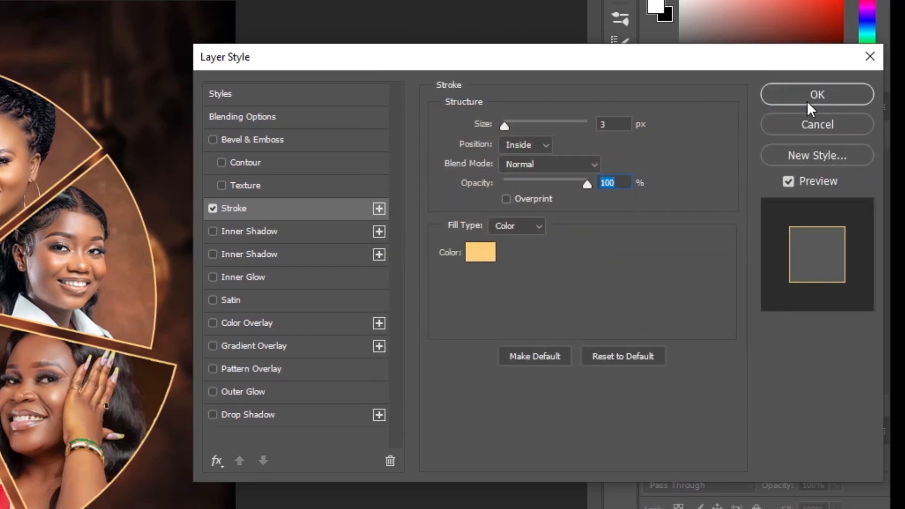
left_click(874, 98)
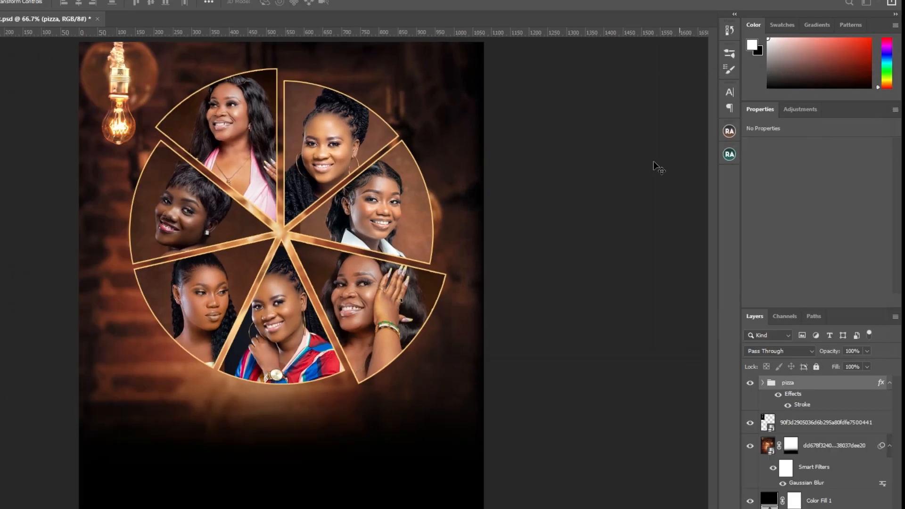
Add a new layer directly above the hanging-bulb layer and set its blend mode to Linear Dodge (Add)
left_click(773, 305)
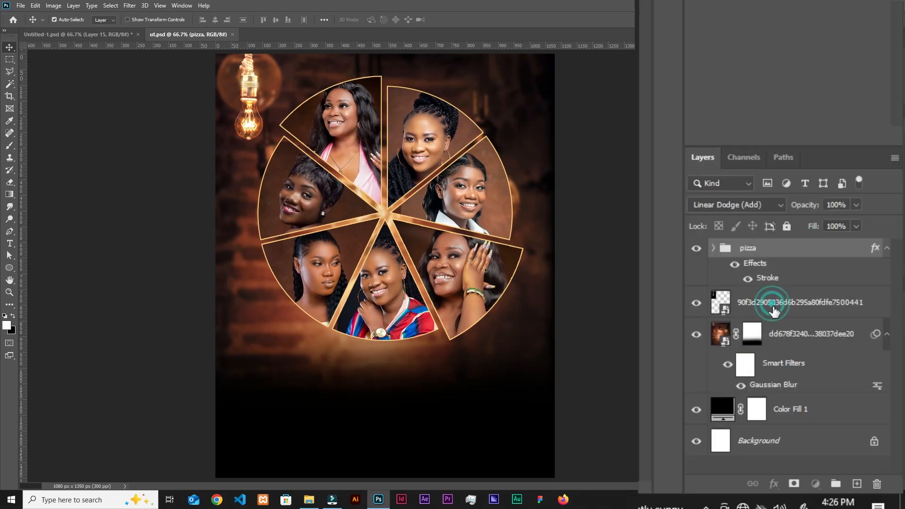
left_click(697, 304)
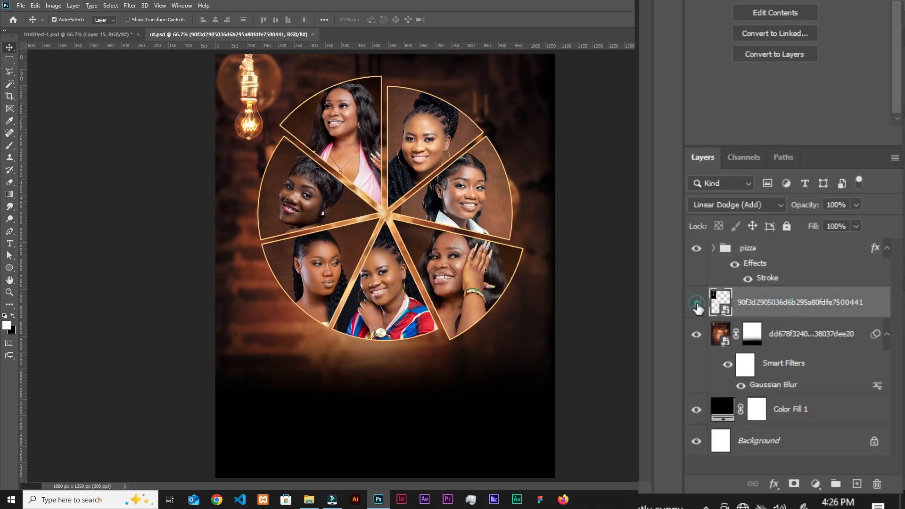
left_click(697, 304)
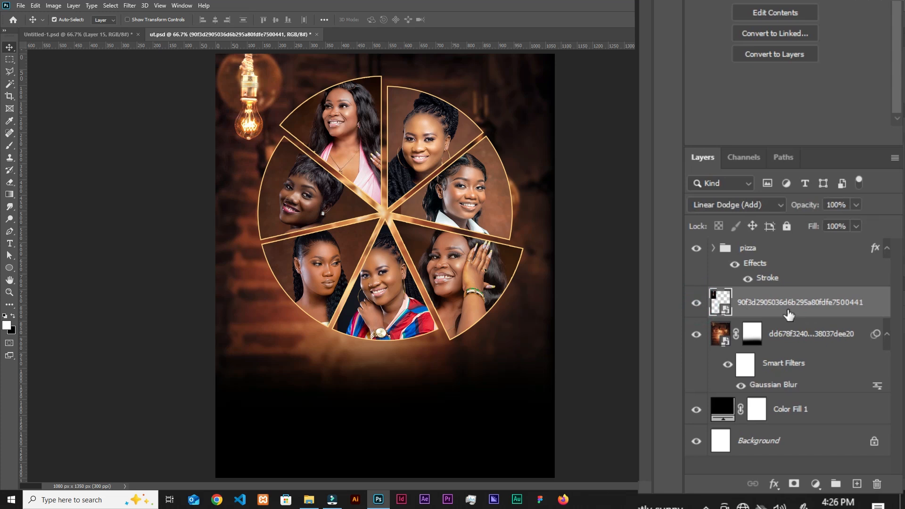
left_click(856, 483)
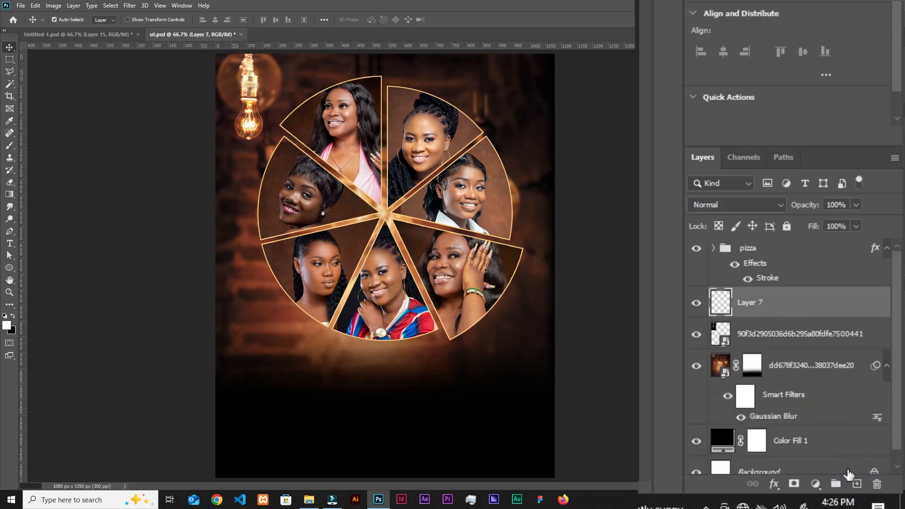
left_click(740, 200)
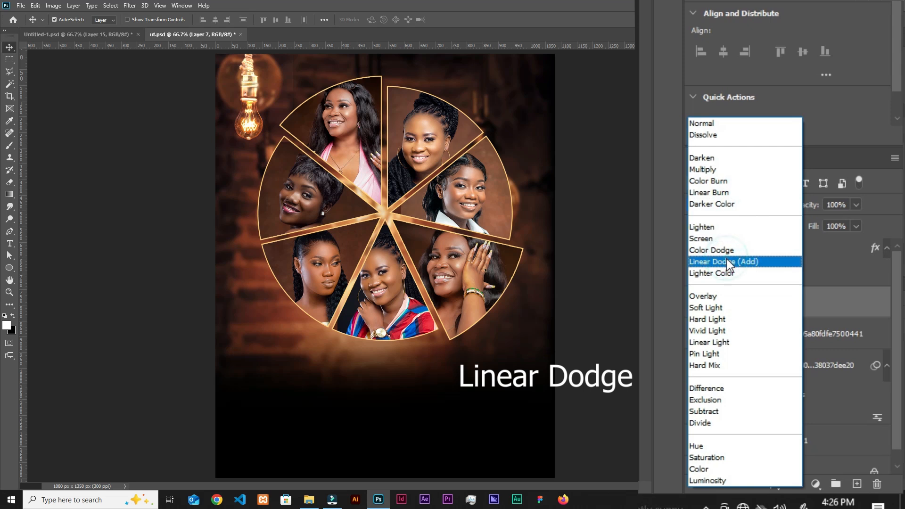
left_click(726, 261)
Set up a Soft Round brush at 1100 px with 0% hardness and foreground colour 471100
left_click(9, 145)
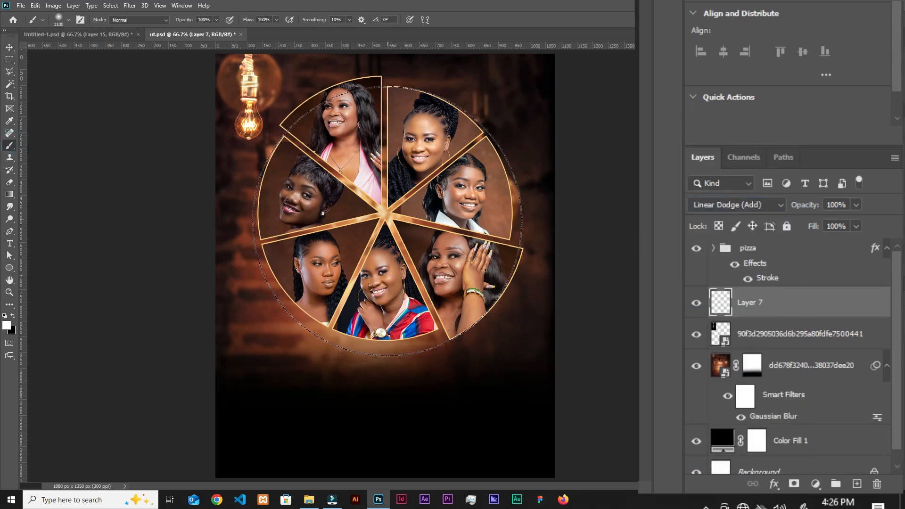
right_click(388, 222)
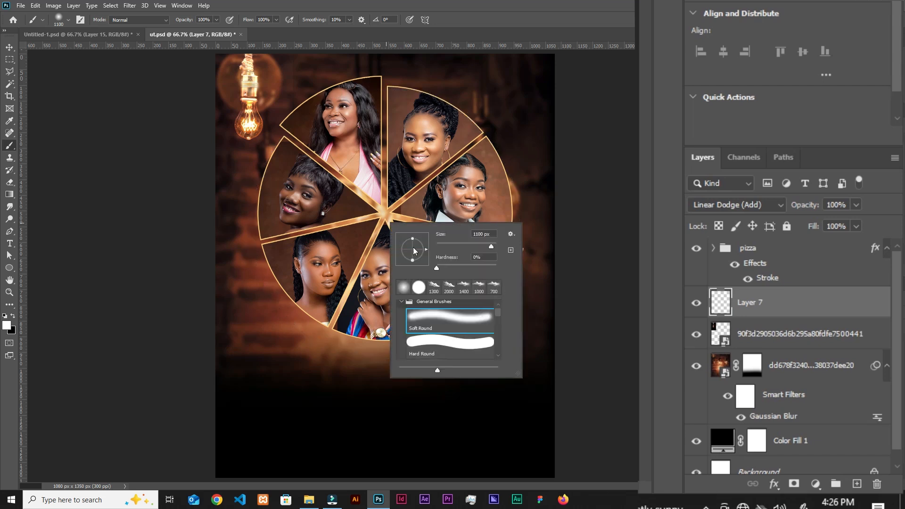
double_click(441, 327)
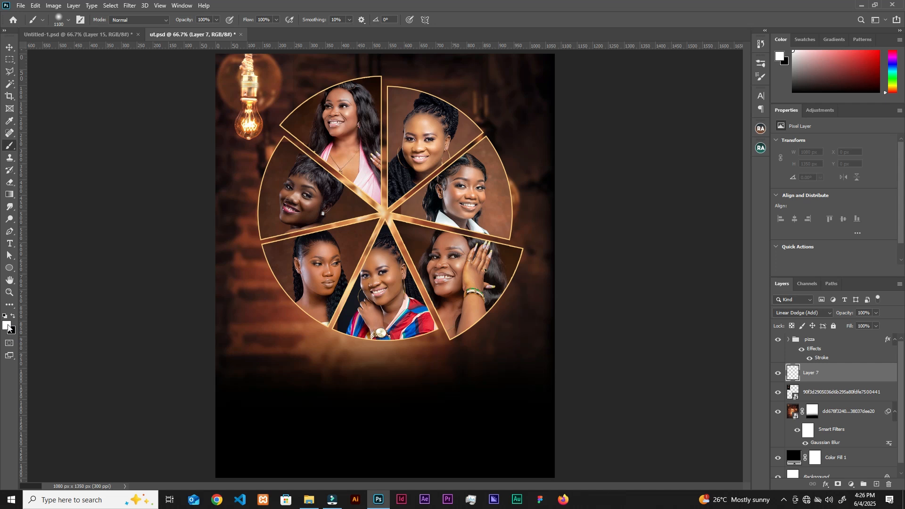
left_click(7, 326)
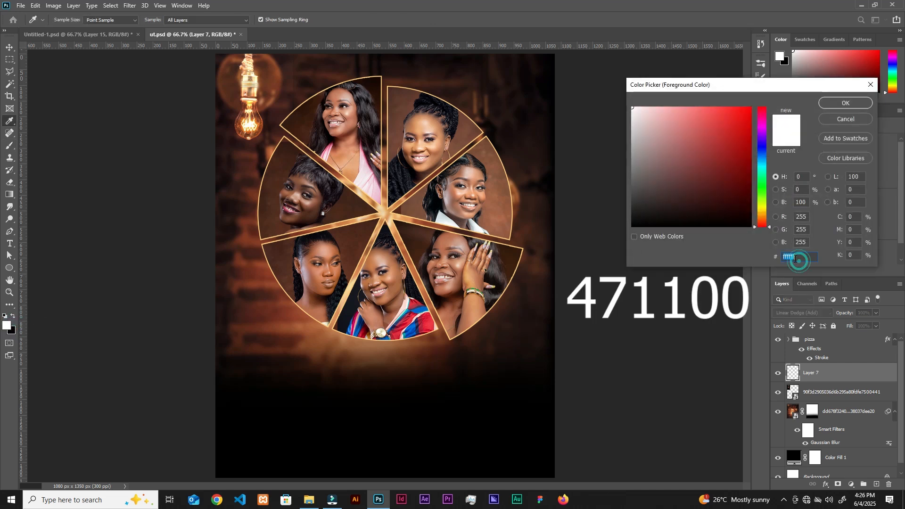
type("471100")
left_click(842, 103)
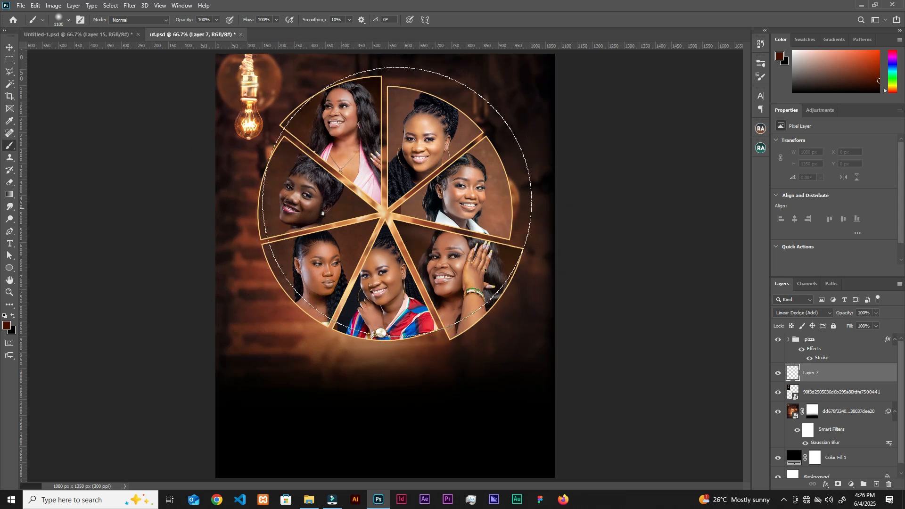
Paint soft reddish-brown glow dabs behind the pizza circle on the Linear Dodge layer and reselect the pizza group
left_click(325, 162)
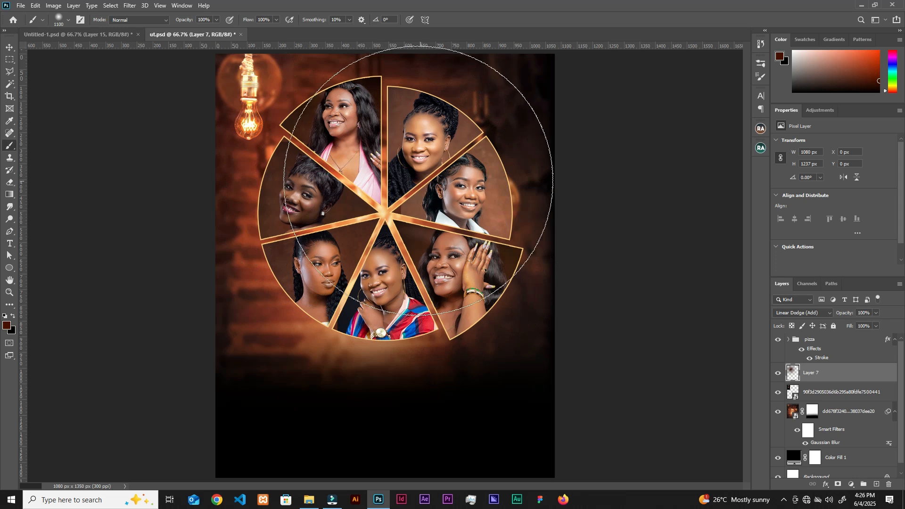
left_click(411, 247)
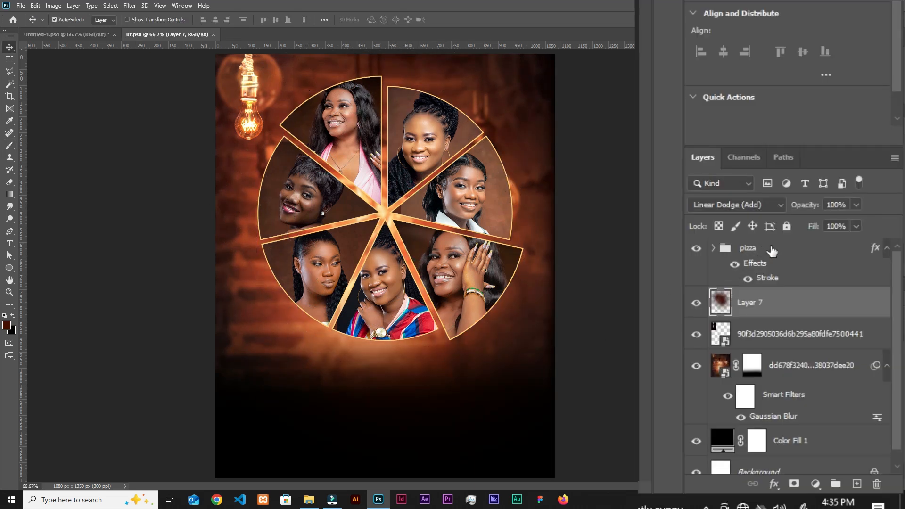
left_click(772, 250)
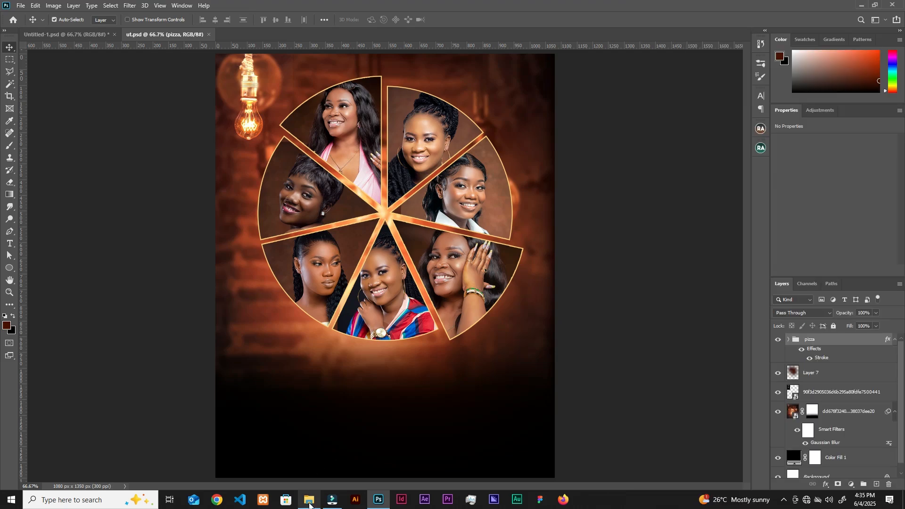
Place the seated woman image _37A7977 above the pizza group, scaled and centred over the lower part of the circle
left_click(309, 500)
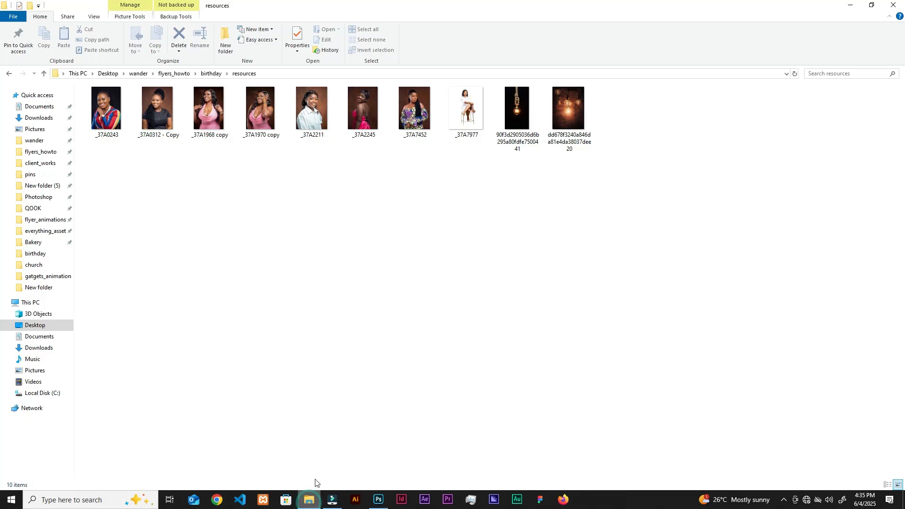
double_click(472, 136)
left_click_drag(438, 351, 384, 283)
left_click_drag(385, 53, 387, 179)
left_click_drag(420, 352, 428, 353)
left_click_drag(273, 478, 275, 477)
left_click_drag(275, 179, 275, 182)
left_click_drag(514, 183, 515, 179)
left_click(451, 20)
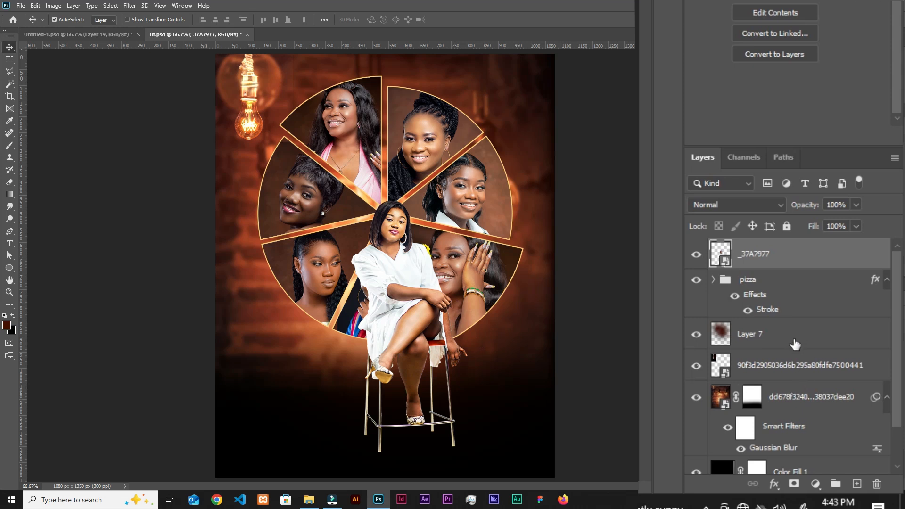
Add a new layer directly above the hanging-bulb layer and bring up the brush presets
left_click(794, 339)
left_click(696, 335)
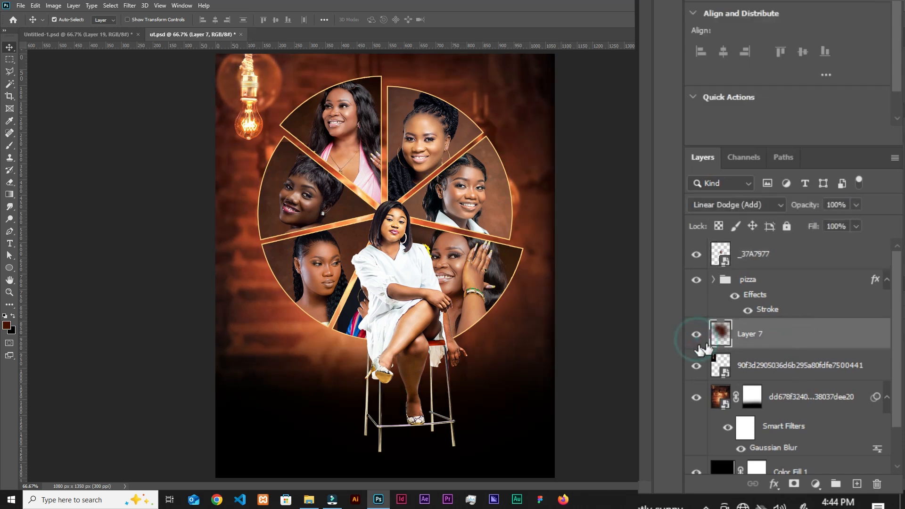
left_click(869, 370)
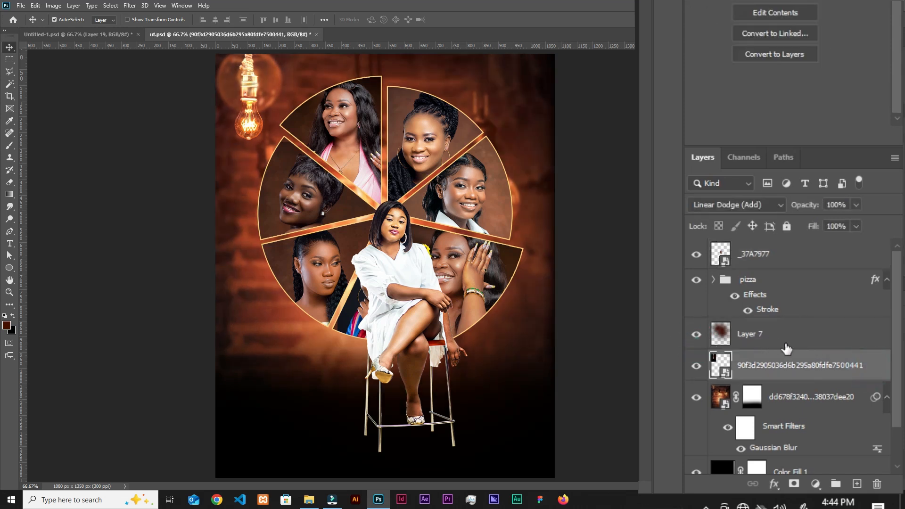
left_click(857, 484)
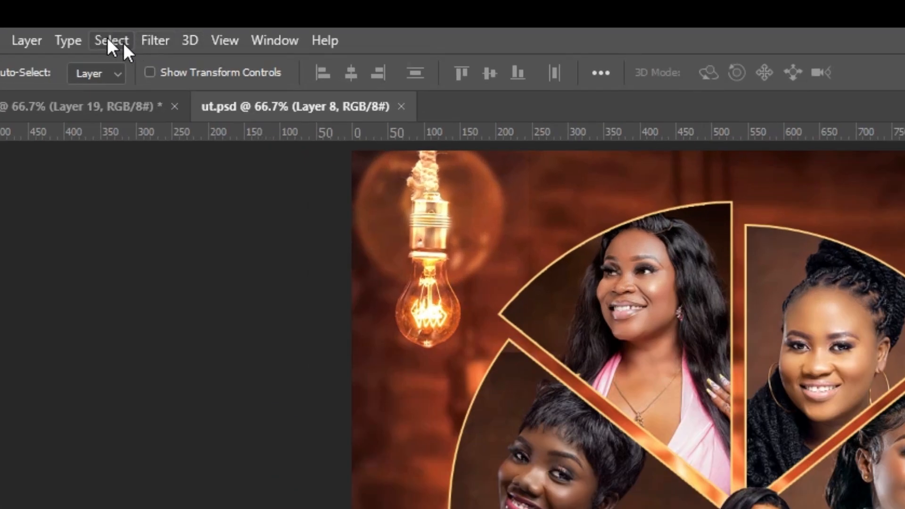
left_click(276, 41)
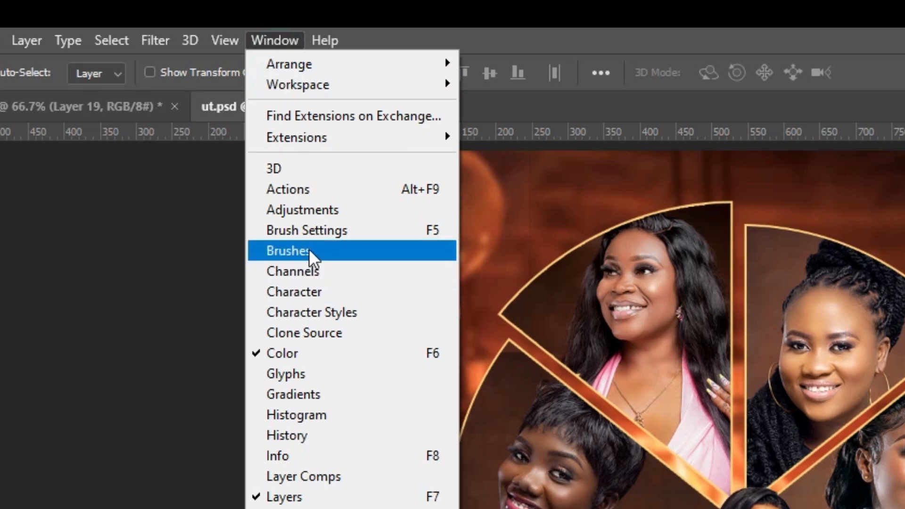
left_click(310, 250)
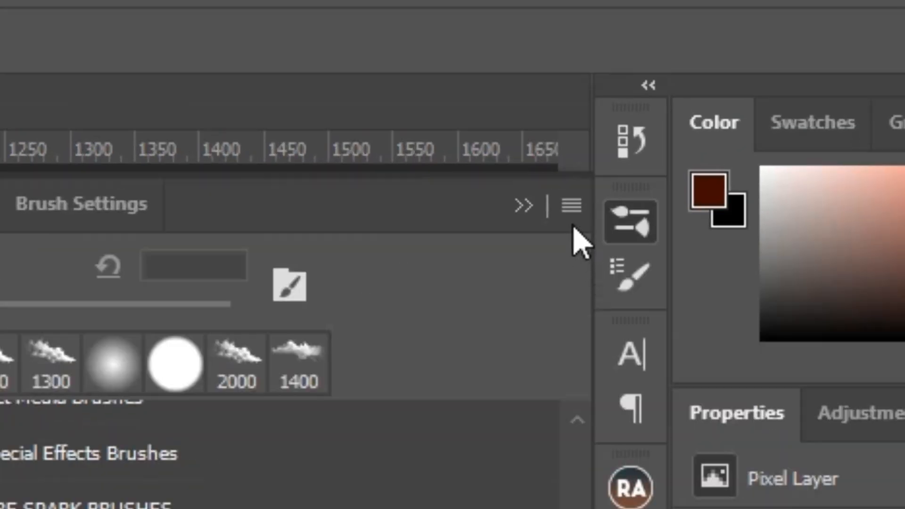
left_click(735, 30)
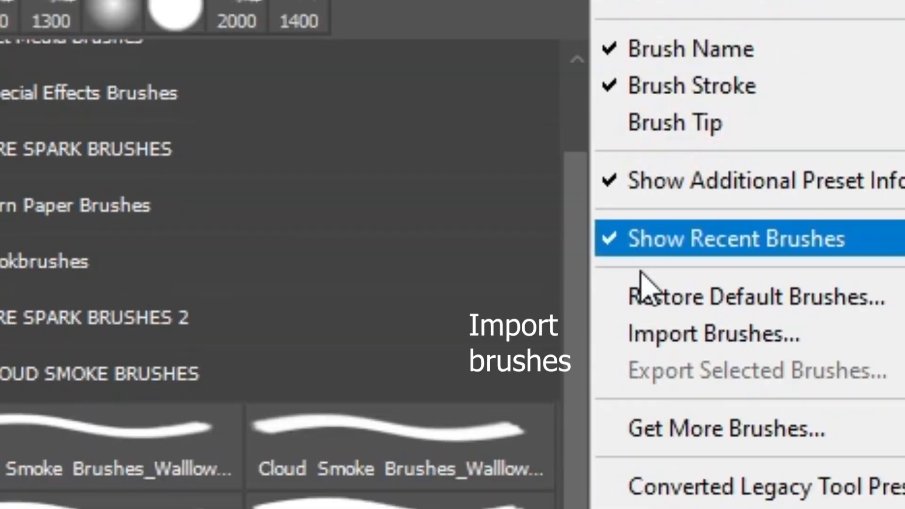
left_click(686, 350)
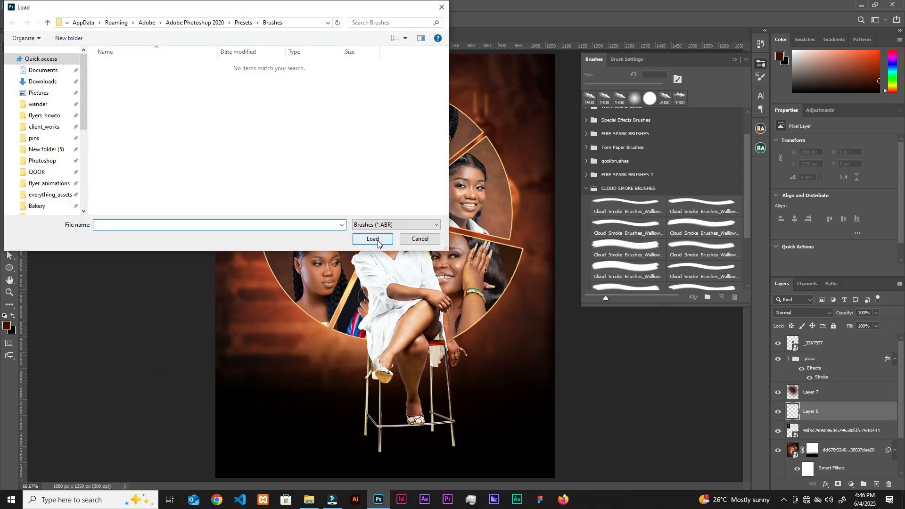
left_click(415, 239)
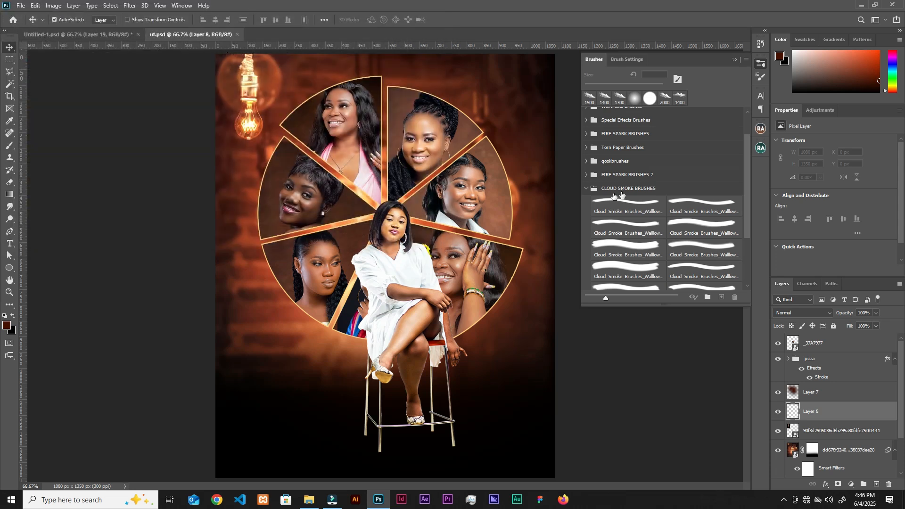
Choose the second preset in the CLOUD SMOKE BRUSHES set and set the brush size to 1500 px
left_click(692, 210)
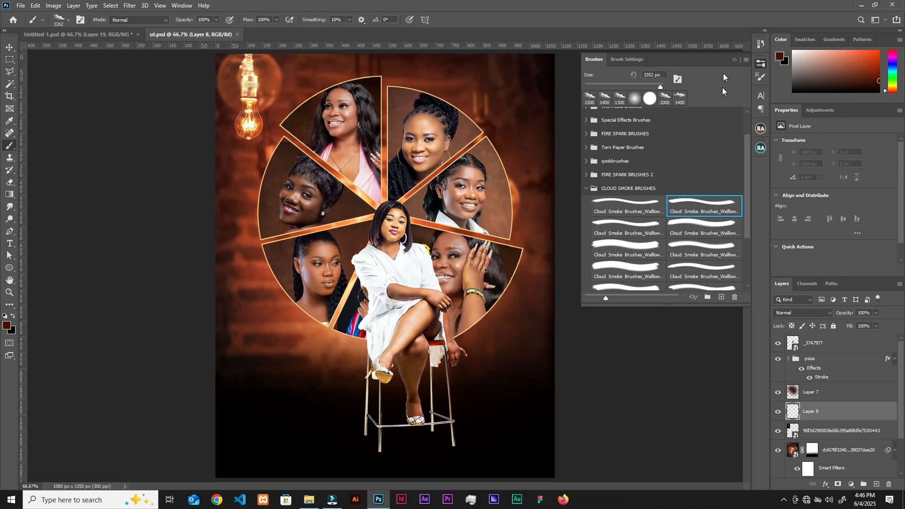
left_click(733, 60)
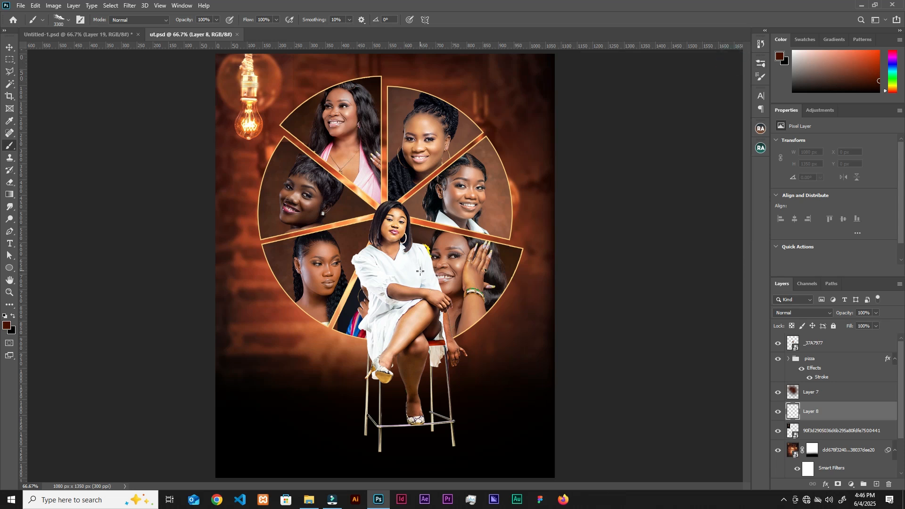
right_click(420, 271)
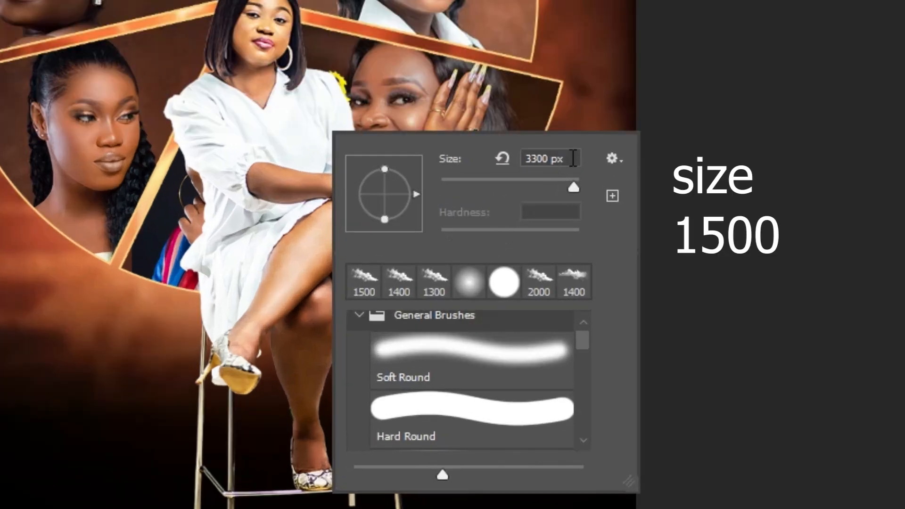
left_click(572, 158)
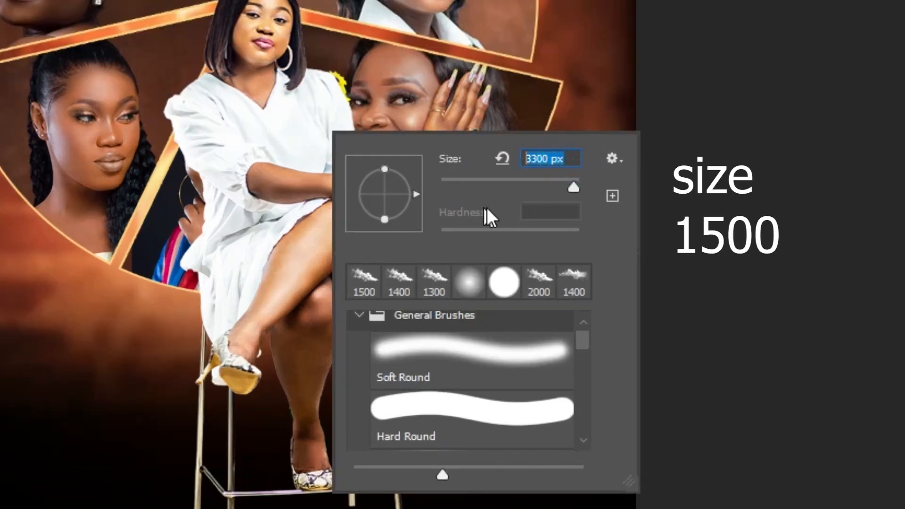
type("1500")
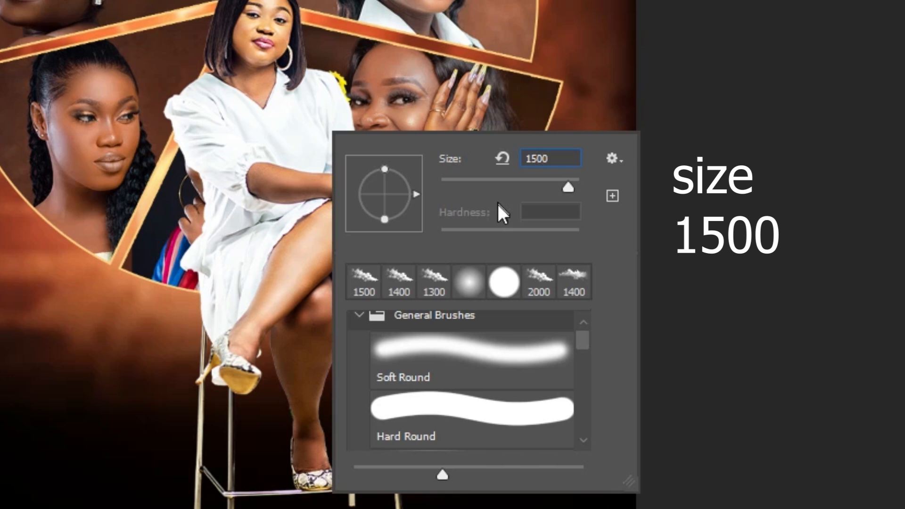
key("Return")
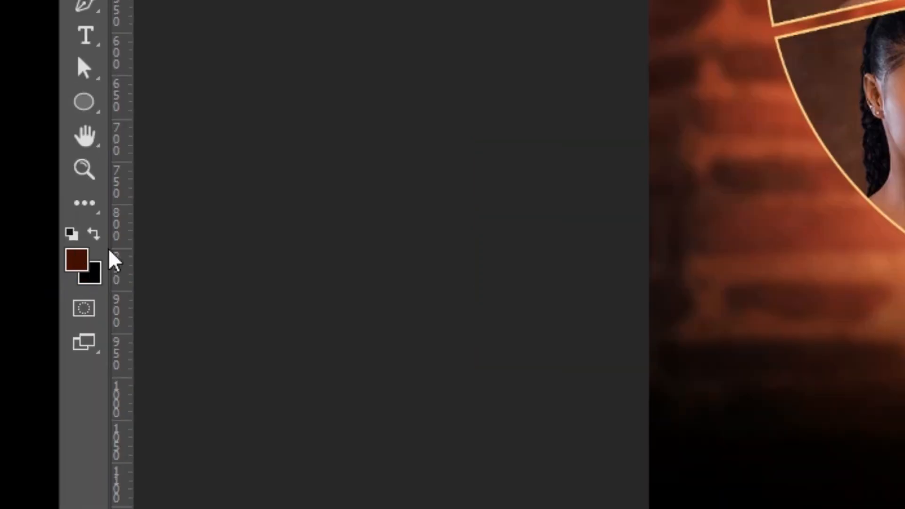
Set the foreground colour to caae9c and stamp one smoke cloud in the flyer's lower-right area on the new layer
left_click(96, 232)
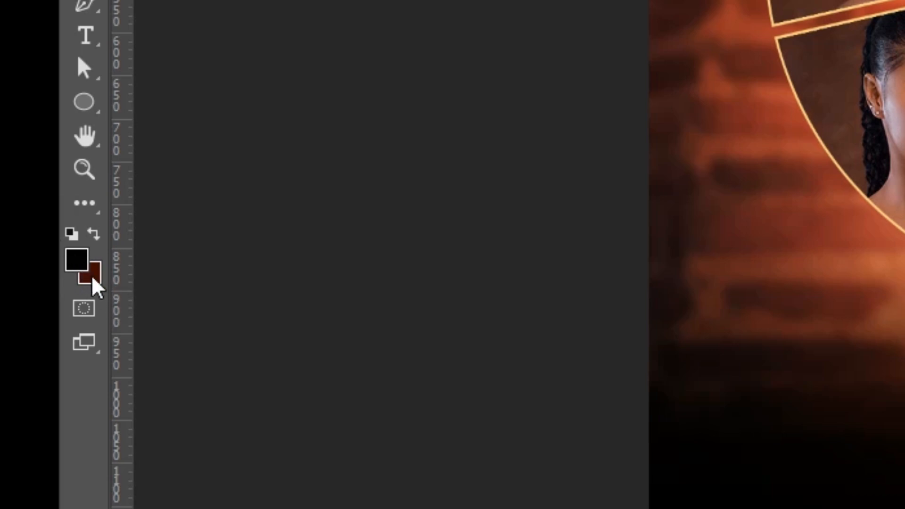
left_click(81, 261)
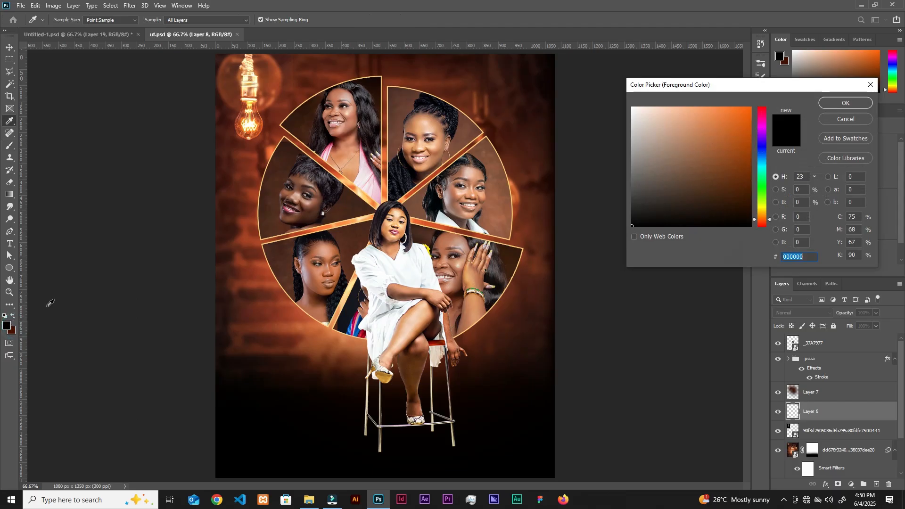
type("caae9c")
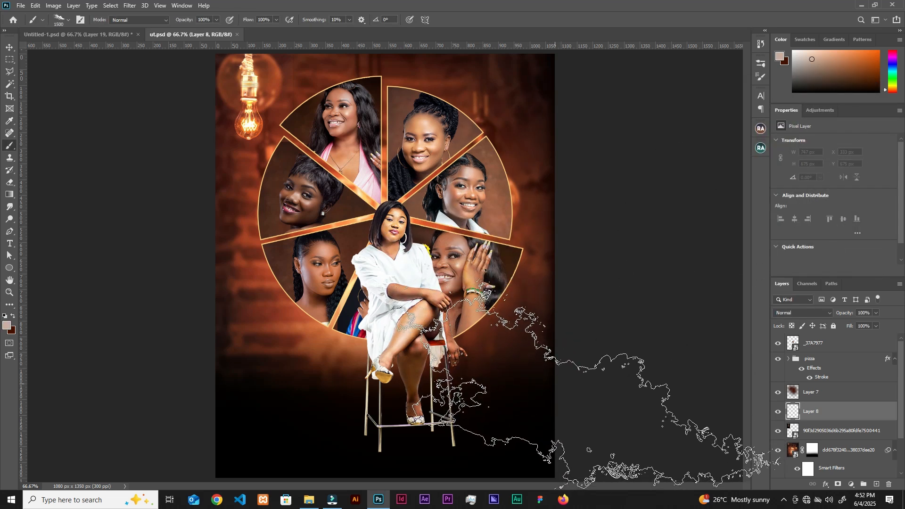
left_click(587, 415)
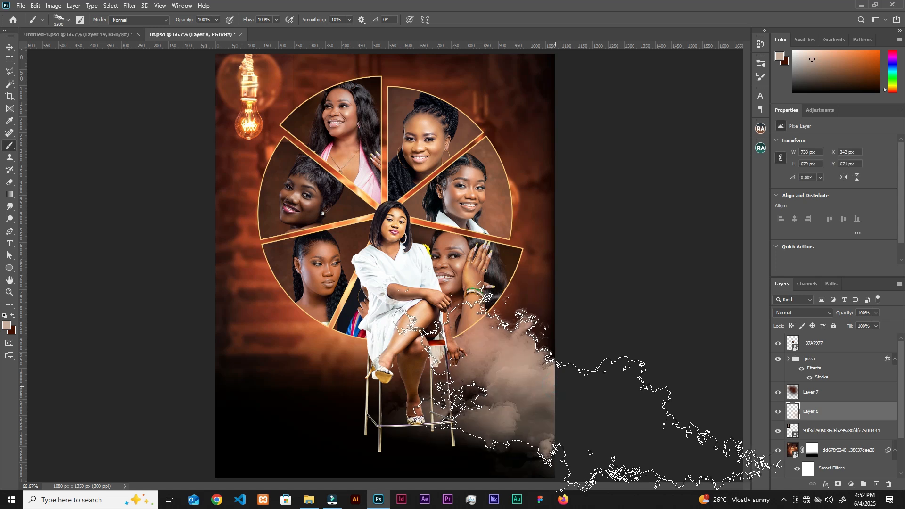
key("v")
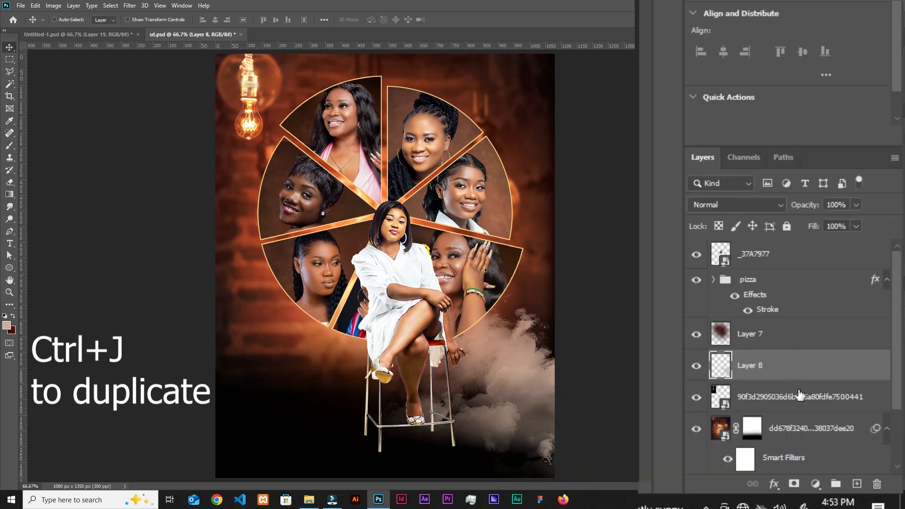
Duplicate the smoke layer, flip the copy horizontally and move it to the flyer's lower-left side
key("ctrl+j")
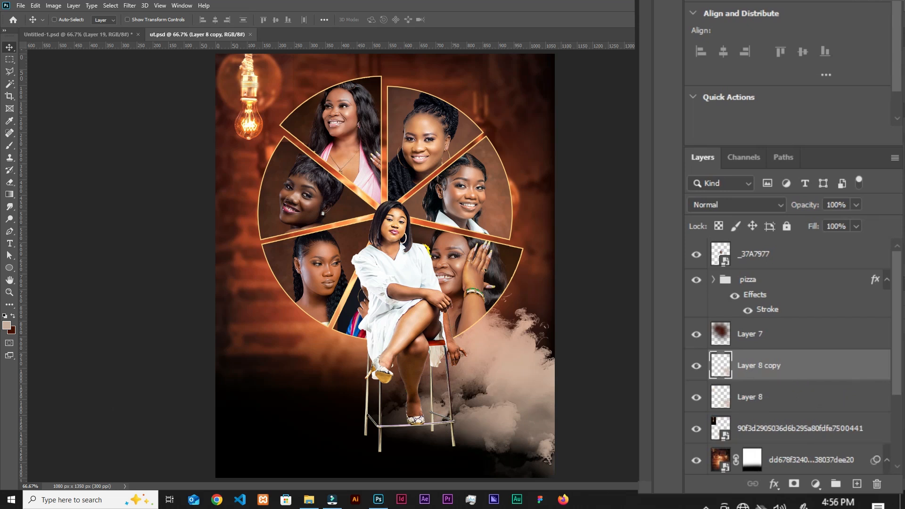
key("ctrl+t")
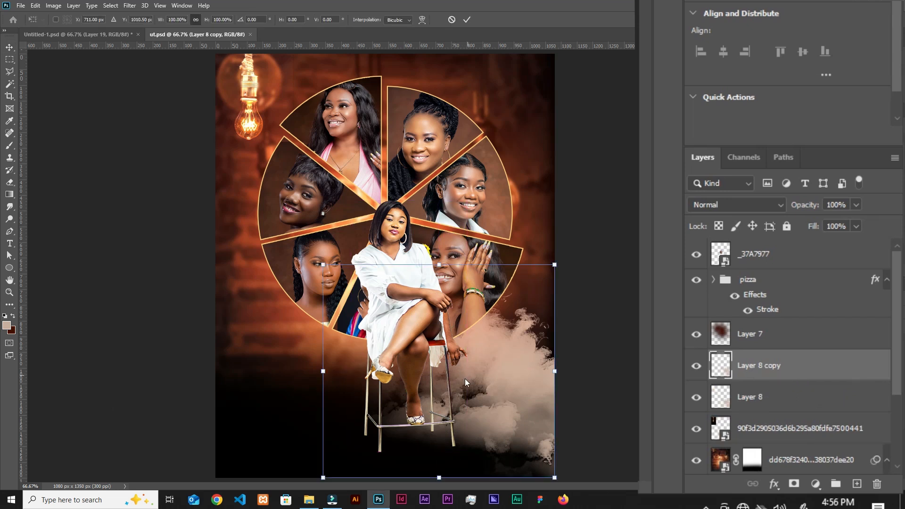
right_click(465, 378)
left_click(485, 361)
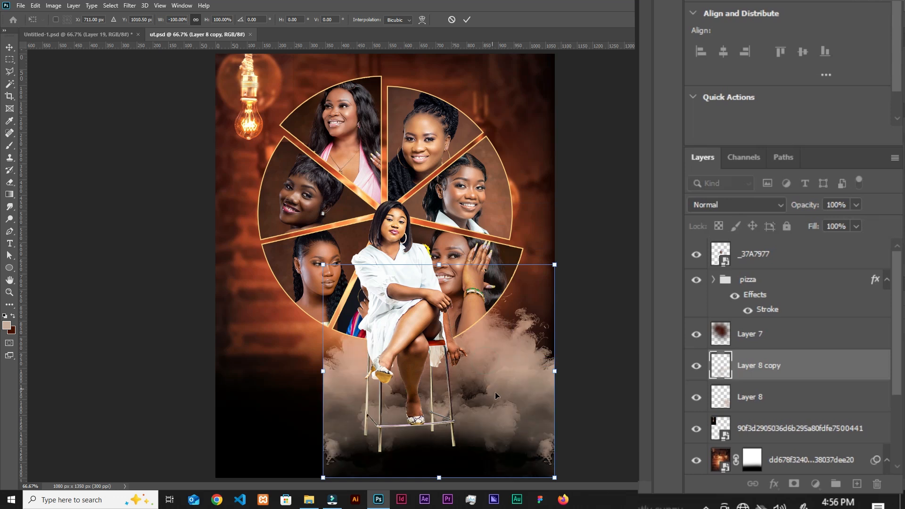
left_click_drag(456, 399, 341, 398)
left_click(467, 19)
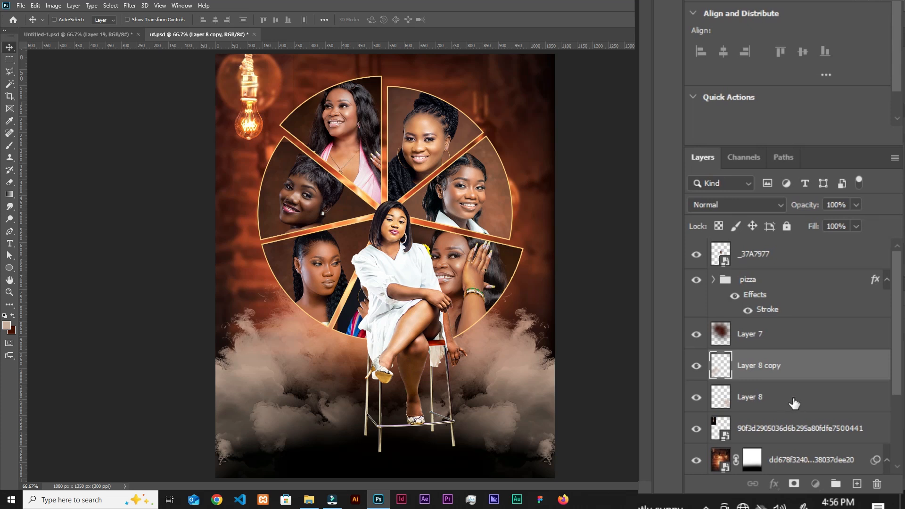
Merge the smoke layer and its flipped copy into one layer
left_click(754, 399, "ctrl")
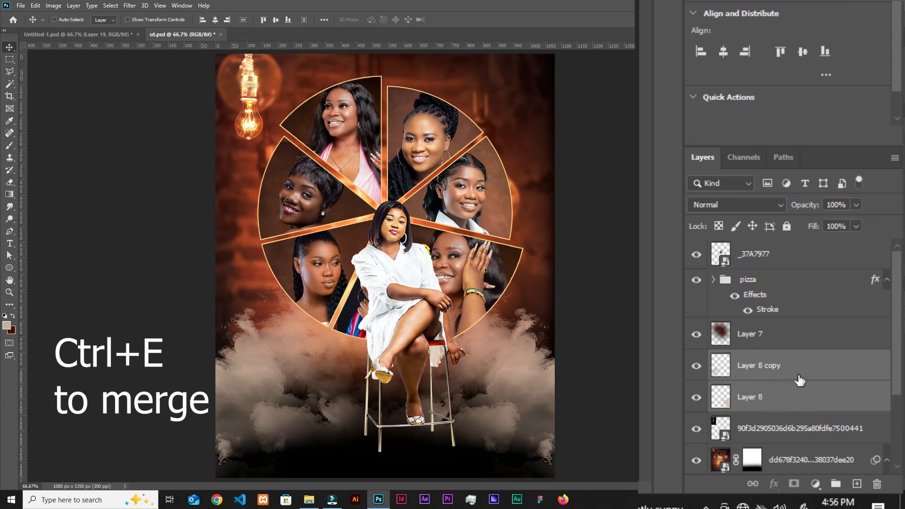
key("ctrl+e")
key("ctrl+z")
right_click(806, 371)
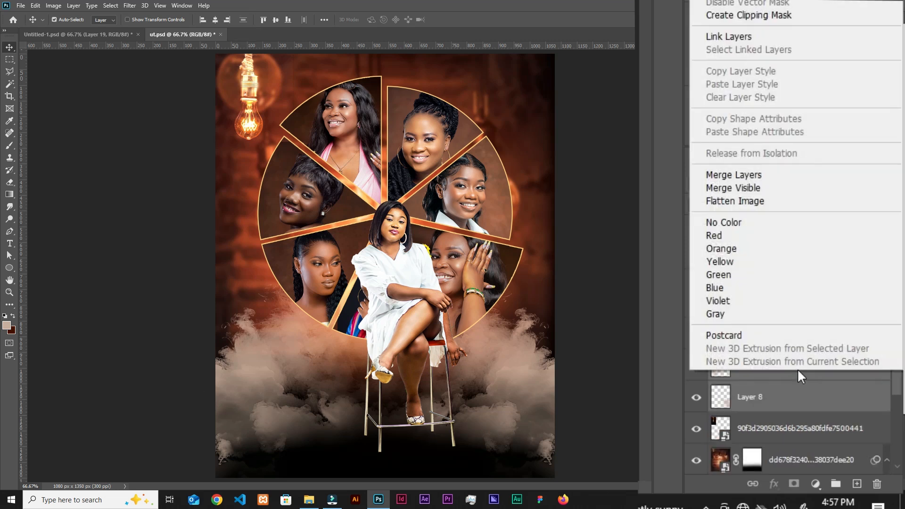
left_click(753, 181)
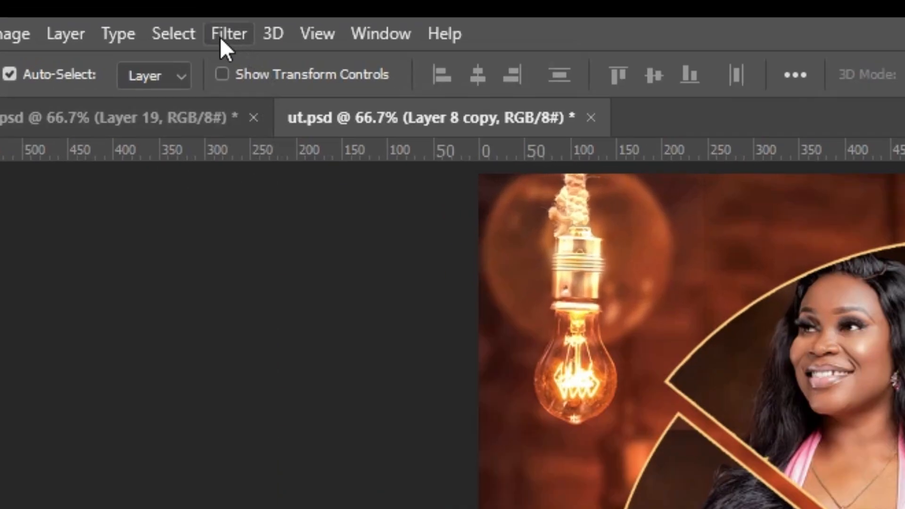
Convert the merged smoke layer for smart filters and apply a Gaussian Blur with a radius of 7 pixels
left_click(222, 36)
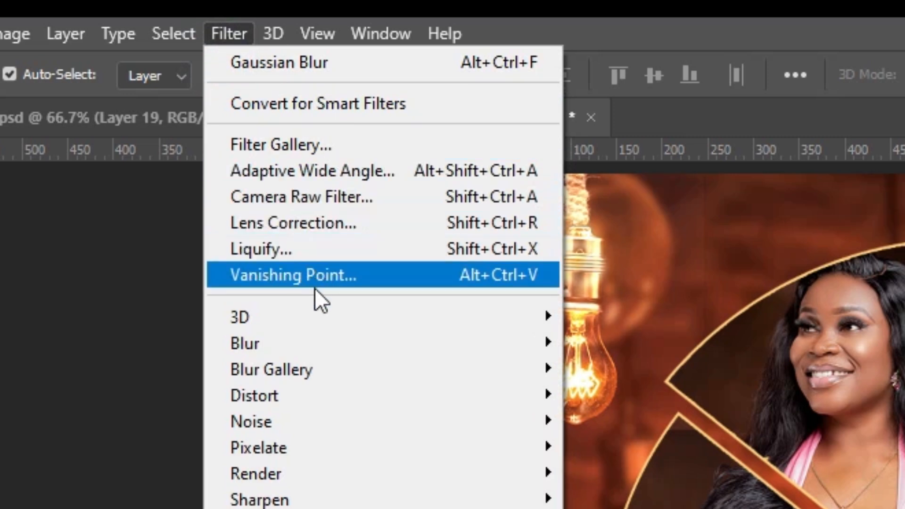
left_click(327, 105)
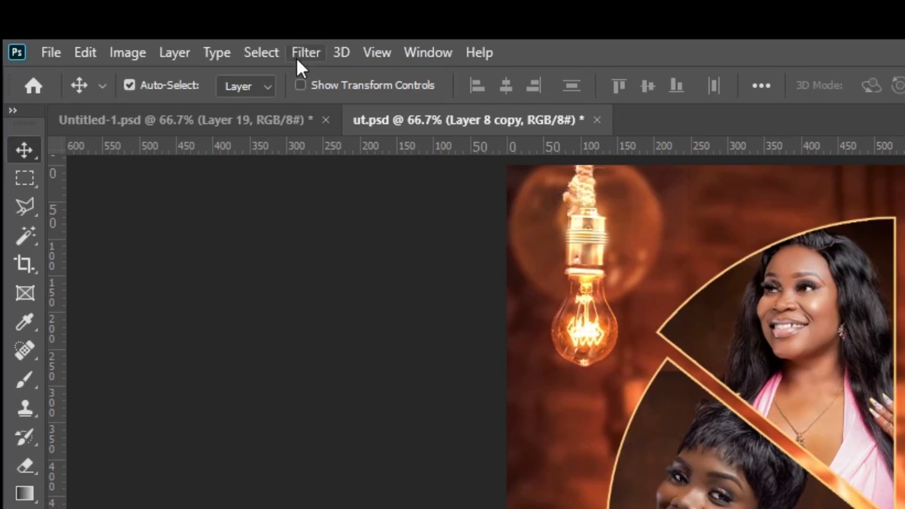
left_click(127, 6)
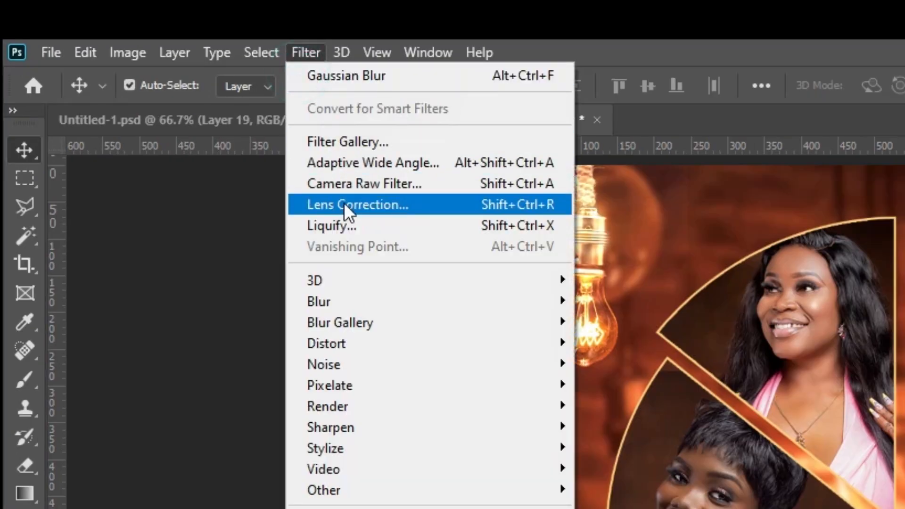
left_click(354, 300)
left_click(663, 383)
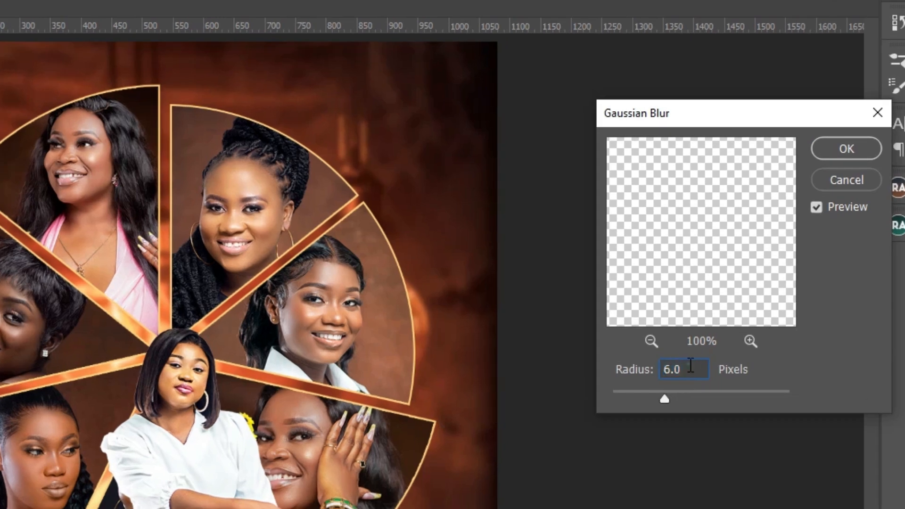
double_click(691, 365)
type("7")
left_click(844, 148)
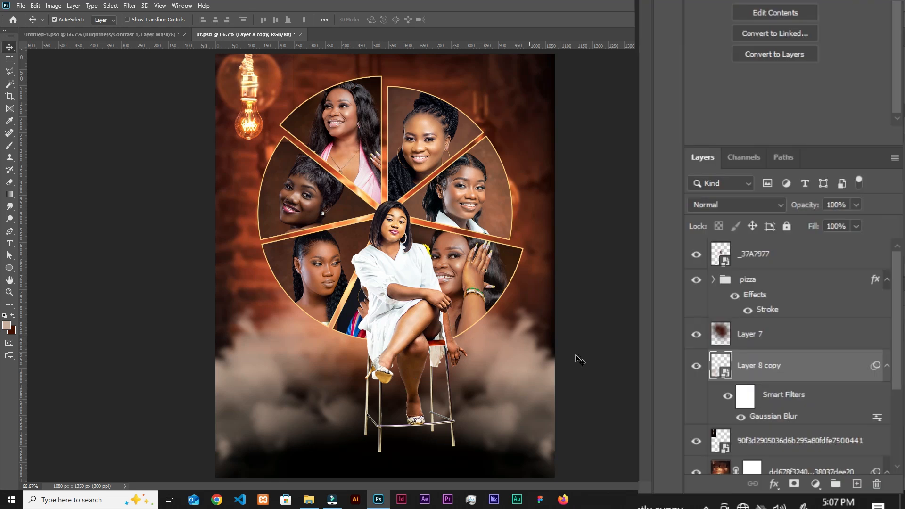
left_click(804, 340)
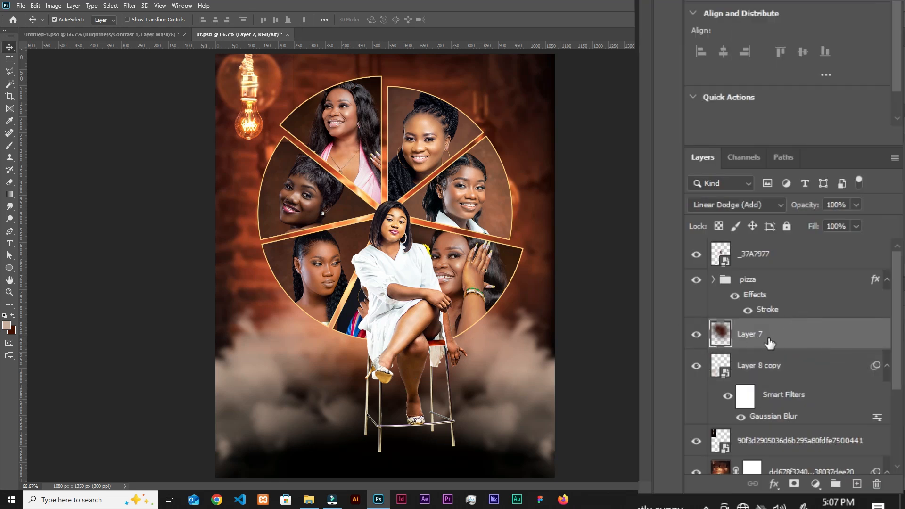
left_click(10, 145)
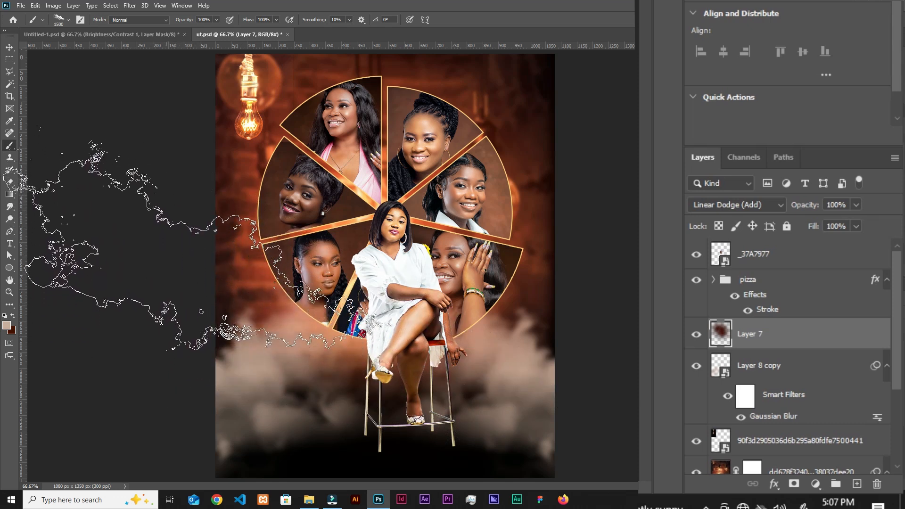
left_click(161, 256)
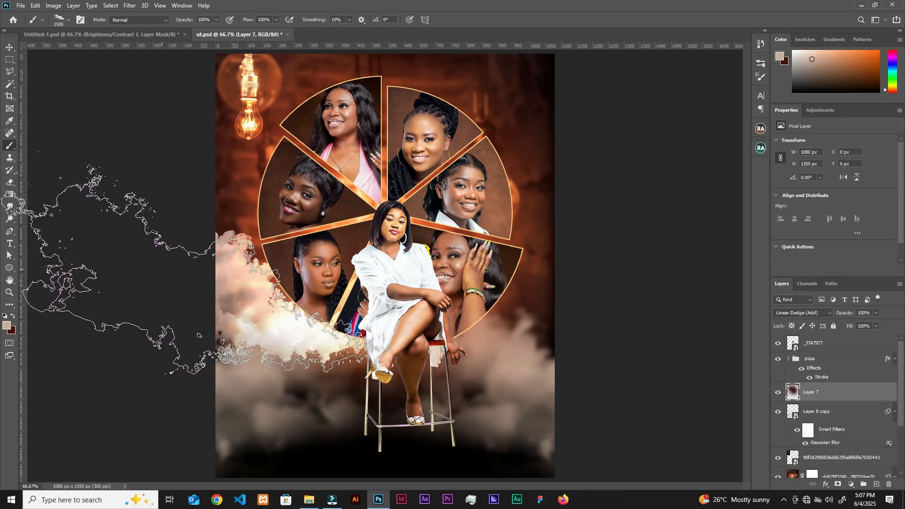
key("ctrl+z")
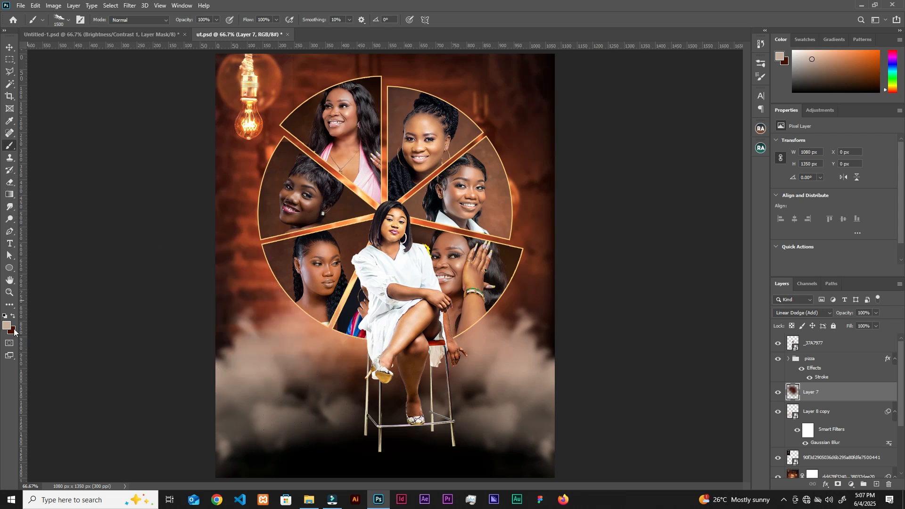
Swap the foreground and background colours so the dark brown 471100 is in front, and check its hex code
left_click(14, 317)
left_click(6, 325)
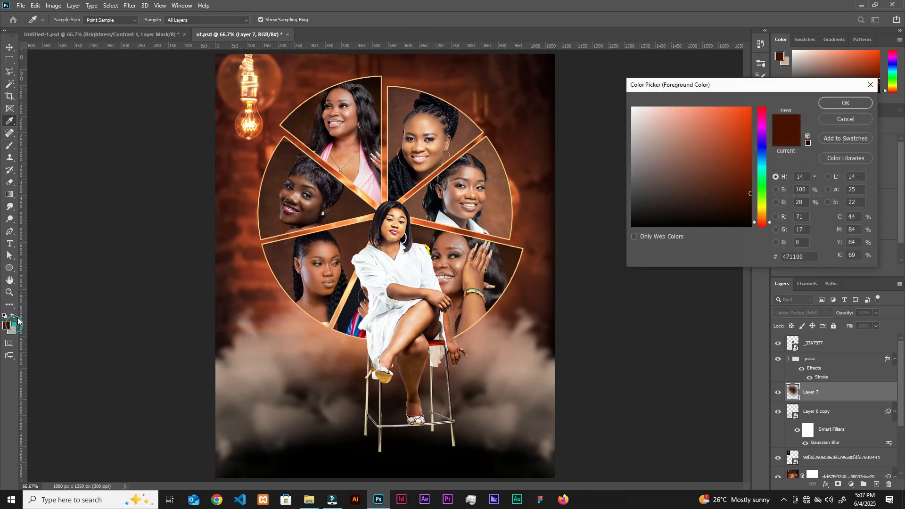
double_click(809, 255)
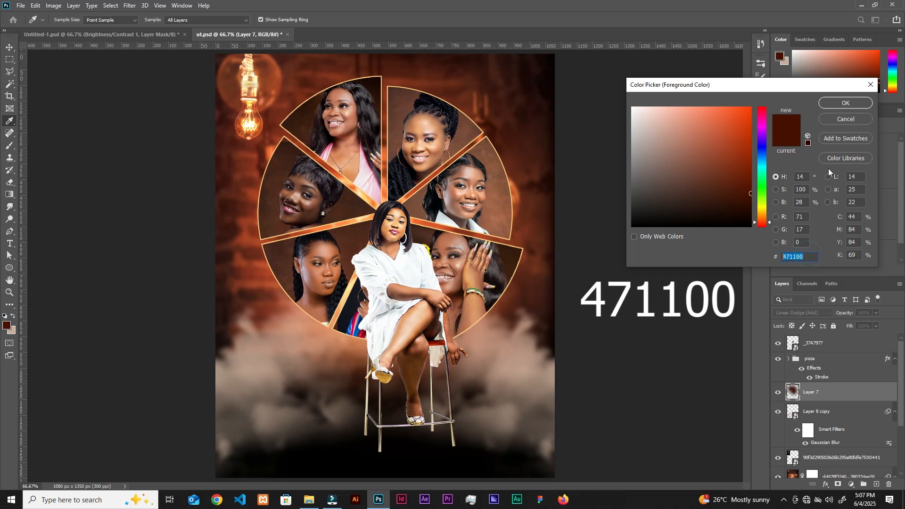
left_click(842, 120)
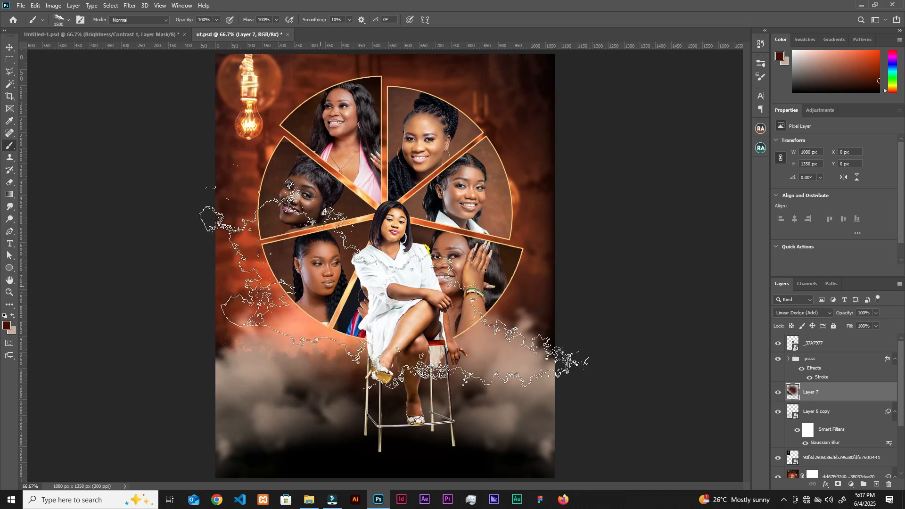
Select the background image's layer mask and stamp the smoke brush in black across its lower part behind the stool
left_click_drag(896, 276, 870, 351)
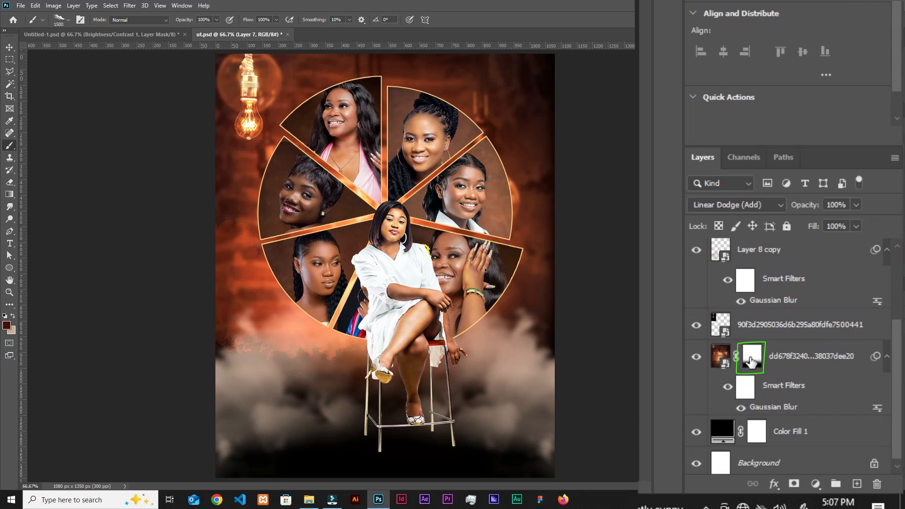
left_click(752, 361)
left_click(697, 358)
left_click(696, 361)
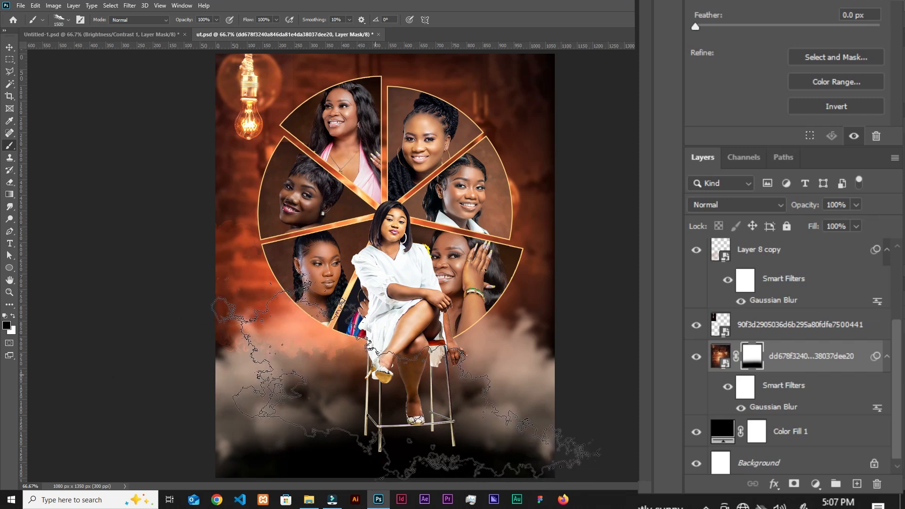
left_click(379, 378)
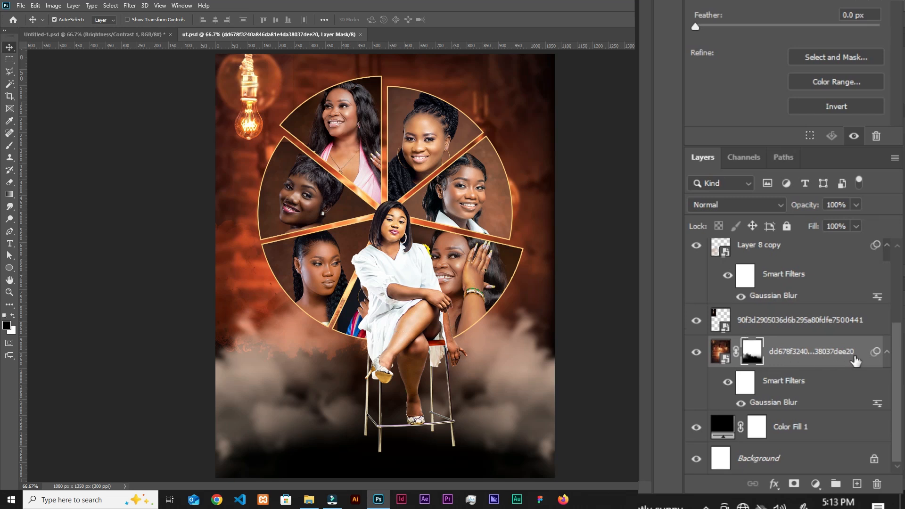
Select Layer 7 below the pizza group and choose the Soft Round brush with 0% hardness
scroll(898, 355, "up", 5)
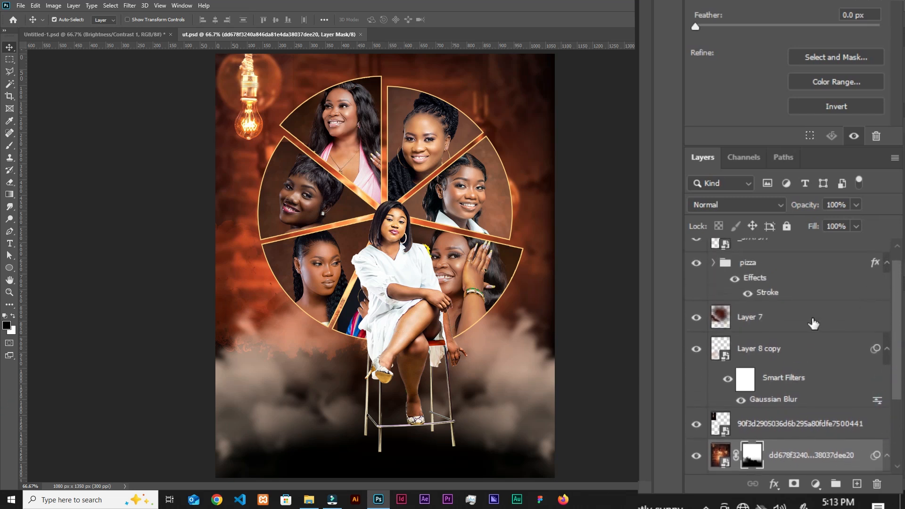
left_click(765, 324)
left_click(696, 317)
left_click(696, 317)
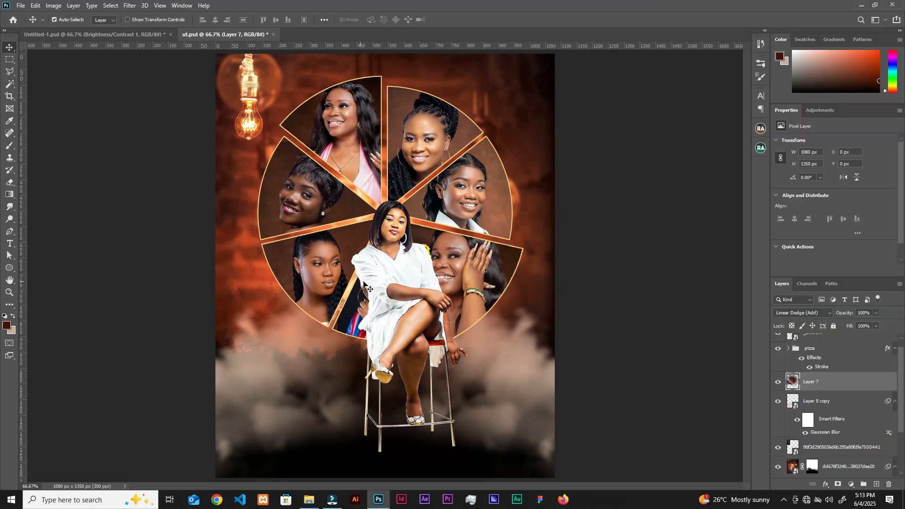
key("b")
right_click(383, 289)
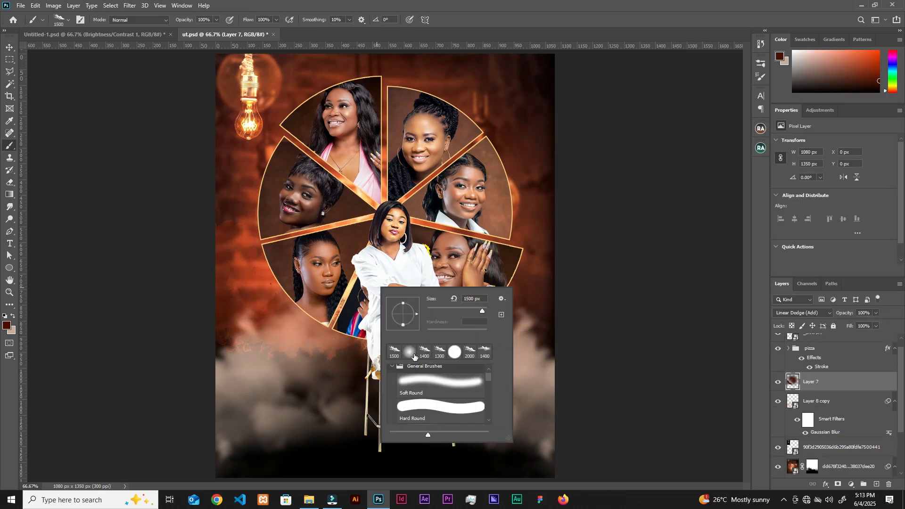
left_click(420, 380)
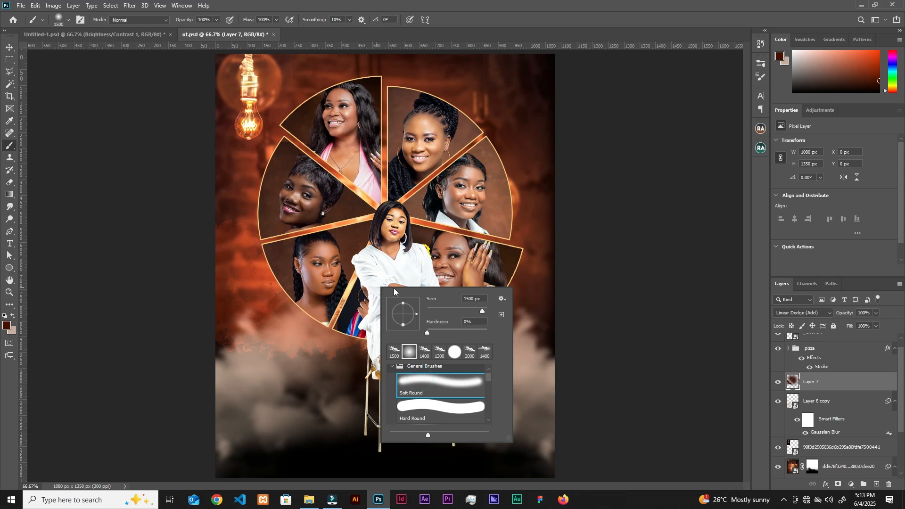
key("Return")
Paint soft 471100 glows on Layer 7 over the smoke on both sides and behind the stool, using brush sizes of 800 to 1000 px
key("bracketleft")
key("bracketleft")
key("bracketleft")
key("bracketleft")
key("bracketleft")
key("bracketleft")
key("bracketleft")
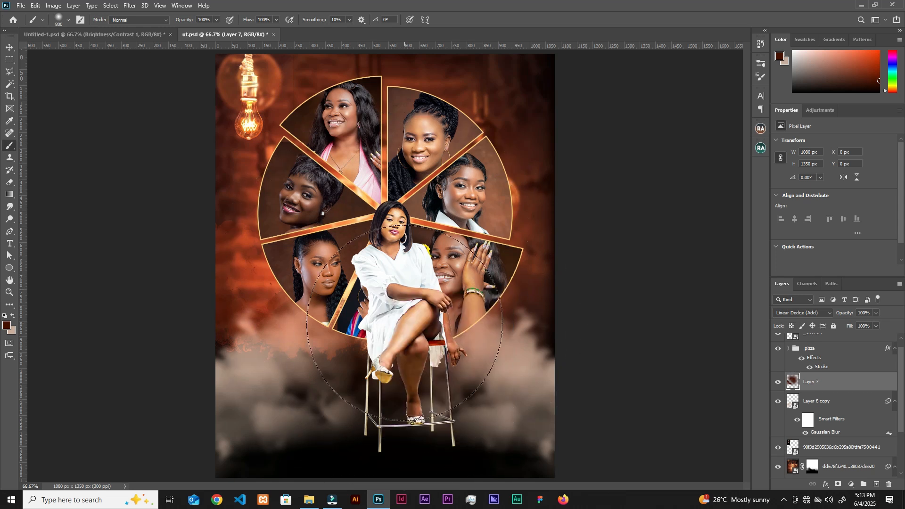
key("bracketright")
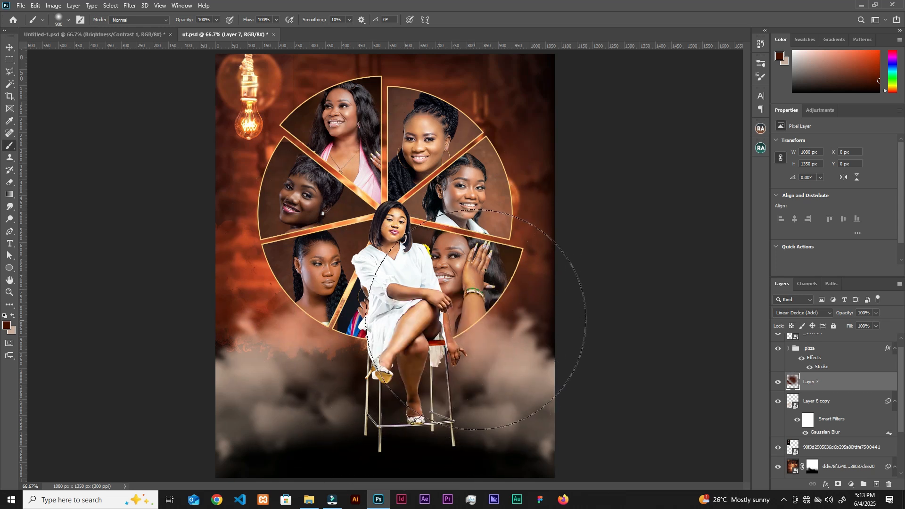
left_click(495, 353)
key("bracketleft")
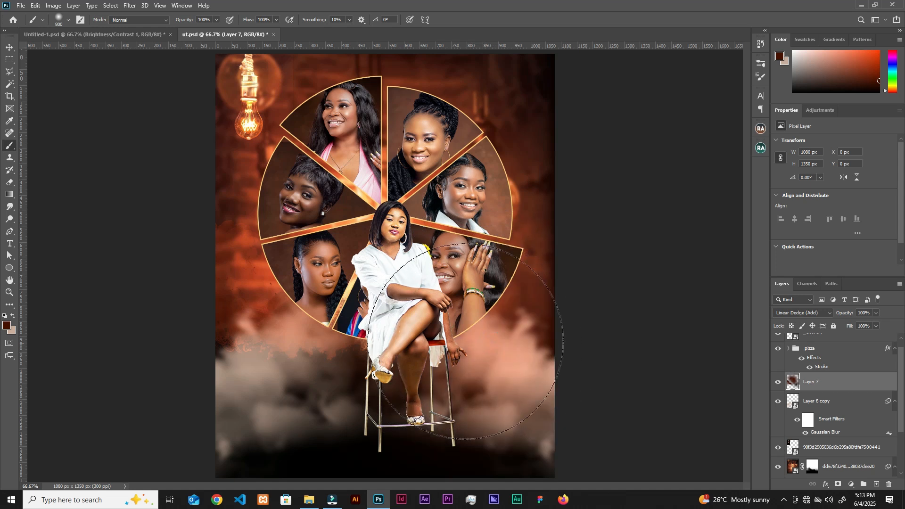
left_click(377, 349)
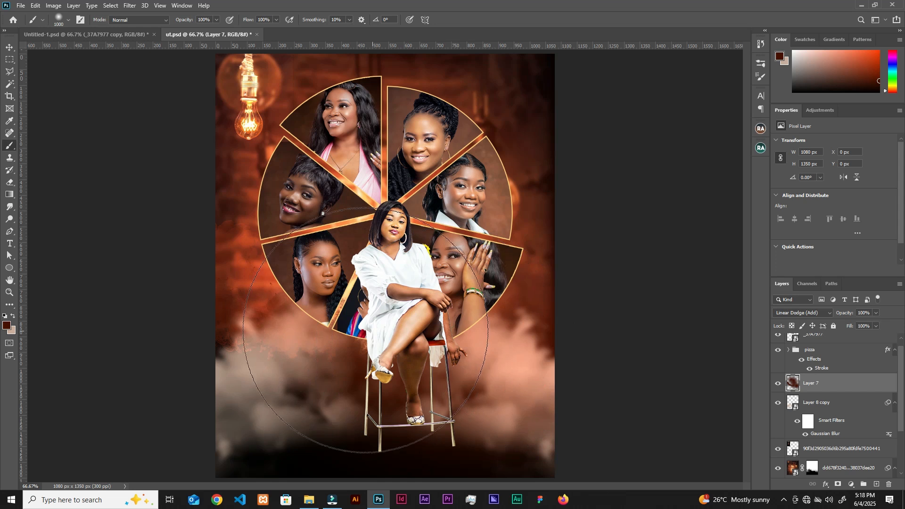
left_click(349, 329)
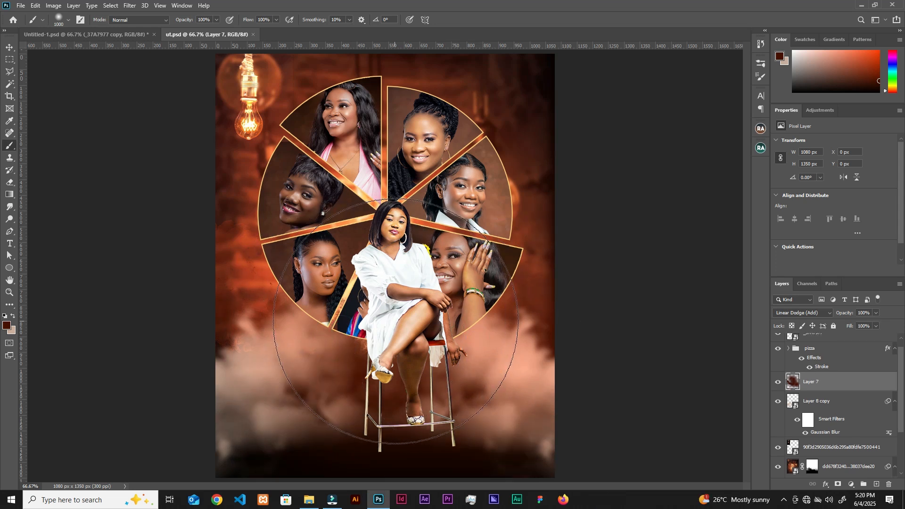
Select the seated central figure and duplicate its layer
key("v")
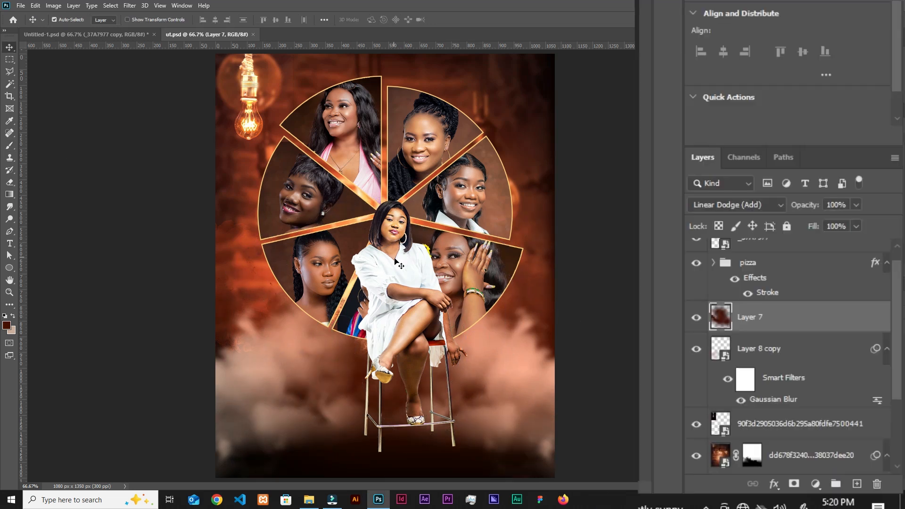
left_click(395, 261)
left_click(702, 255)
left_click(701, 256)
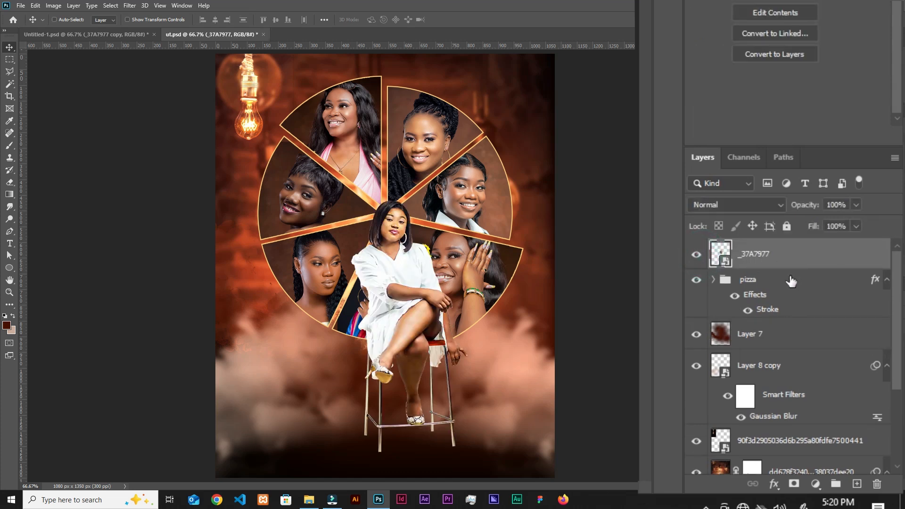
key("ctrl+j")
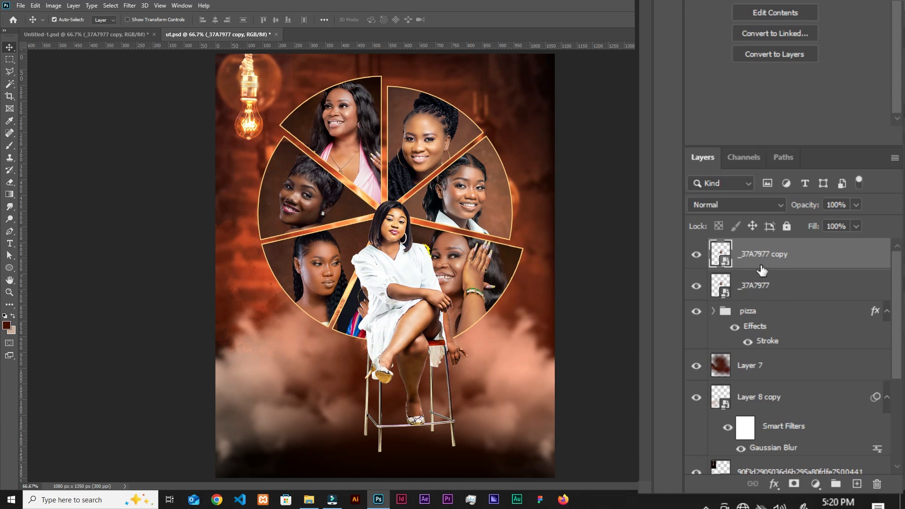
left_click(700, 256)
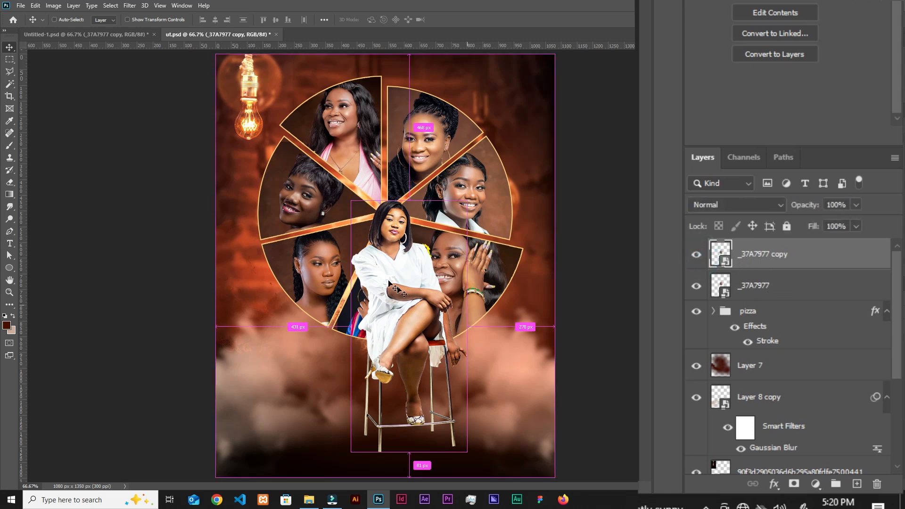
Flip the duplicated figure vertically and move it down below the stool as a floor reflection
key("ctrl+t")
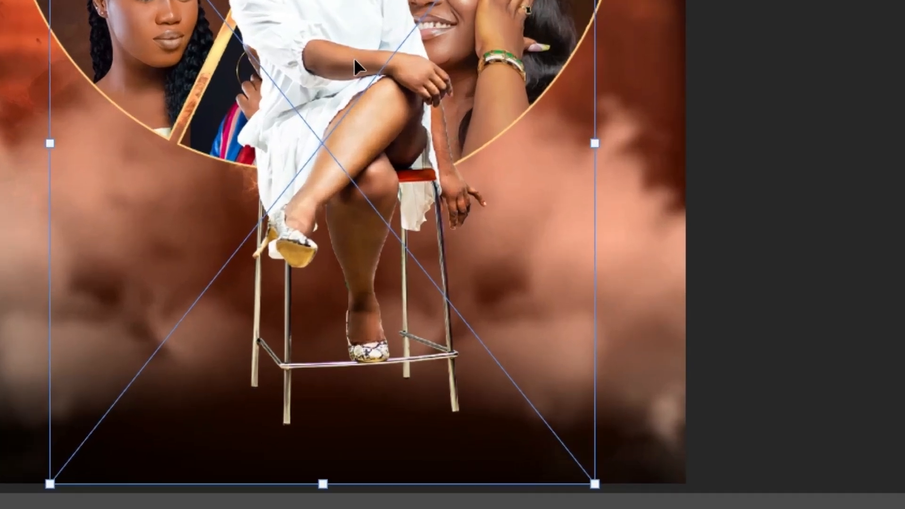
right_click(408, 290)
left_click(423, 408)
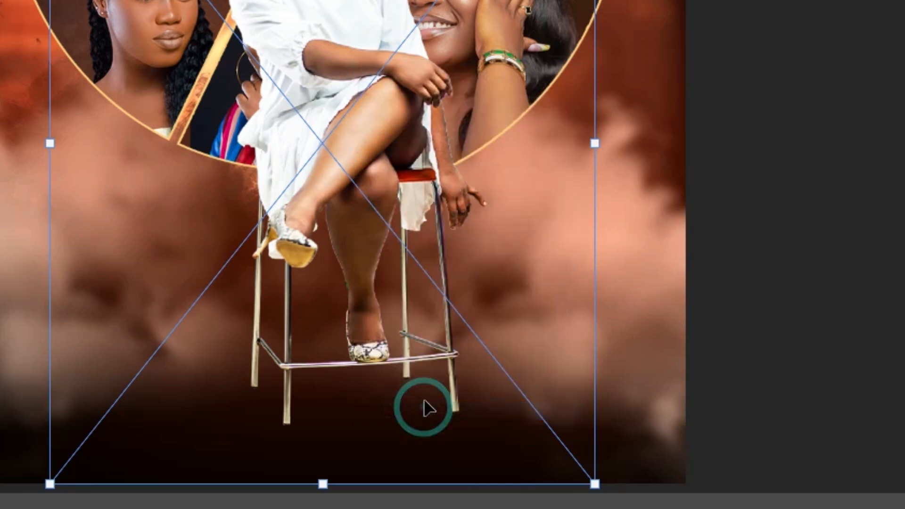
left_click_drag(425, 230, 438, 436)
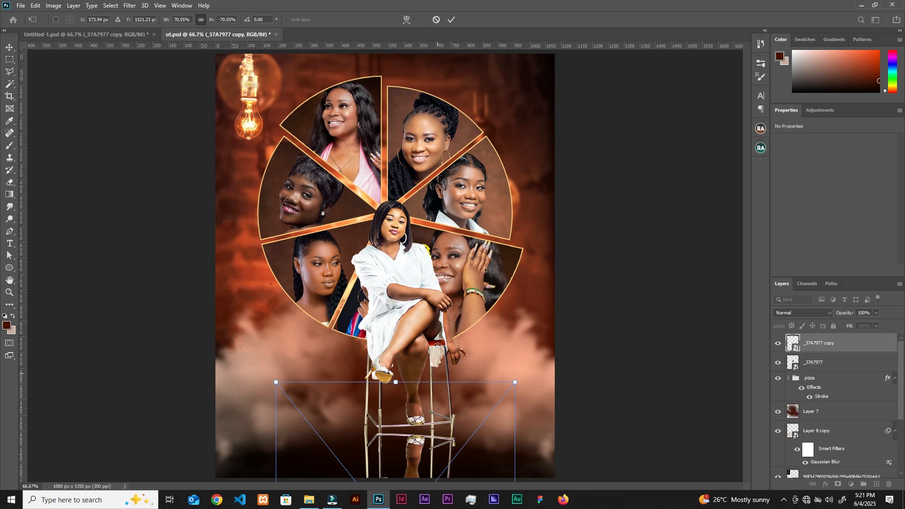
Commit the transform of the flipped duplicate and set the _37A7977 copy layer's fill to 80%
left_click(453, 20)
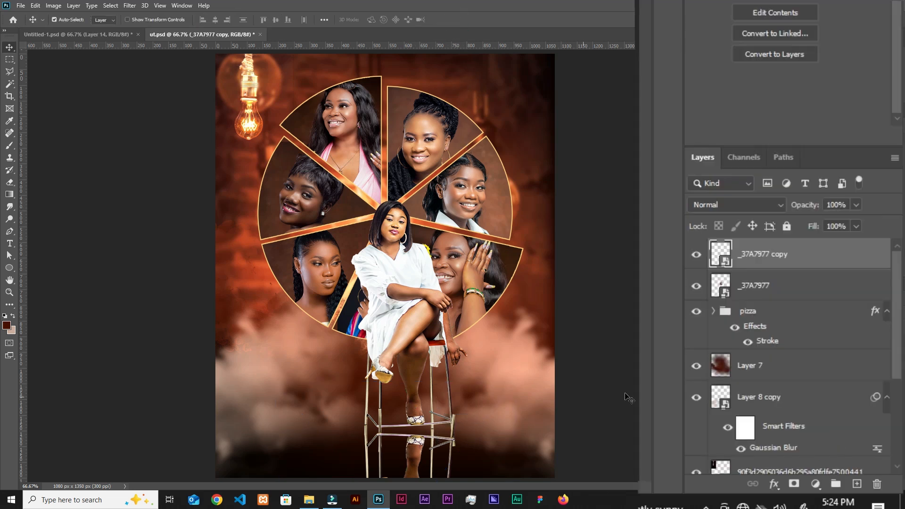
left_click(844, 226)
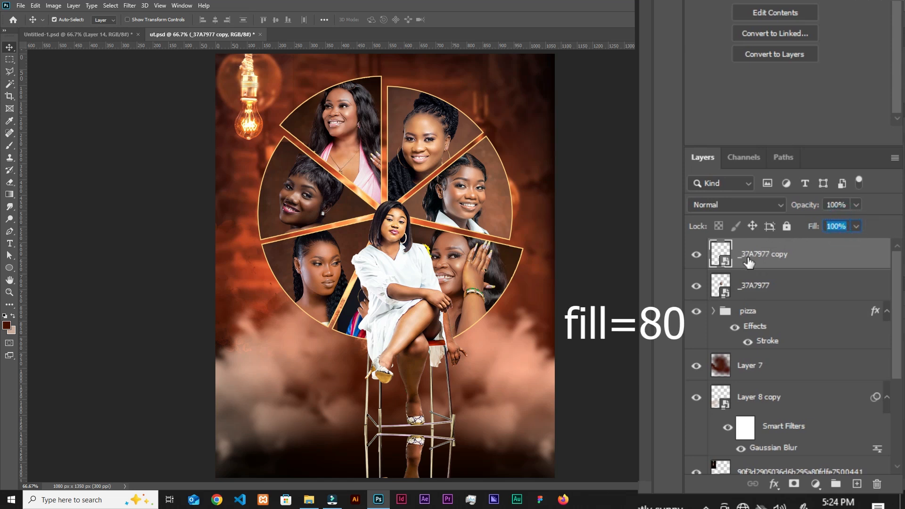
type("80")
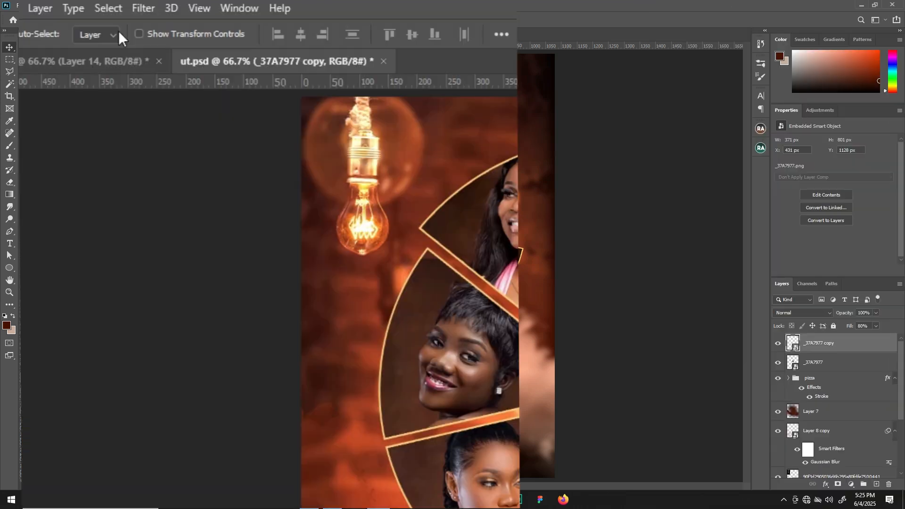
Apply a Gaussian Blur with a 1.7-pixel radius to the _37A7977 copy layer
left_click(129, 5)
mouse_move(163, 204)
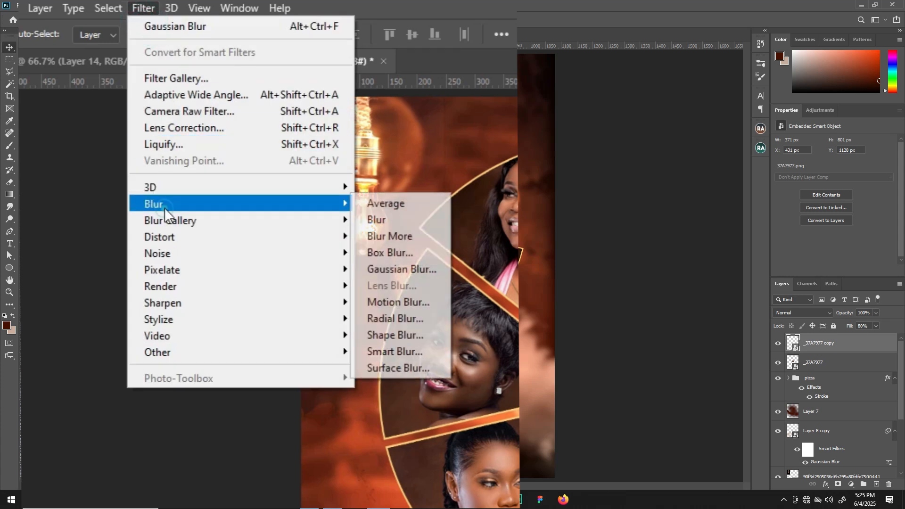
left_click(395, 266)
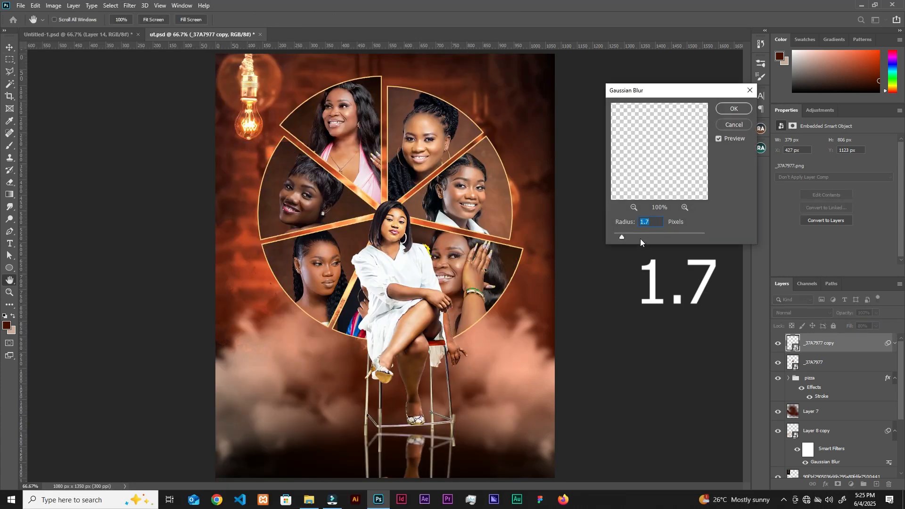
left_click(722, 111)
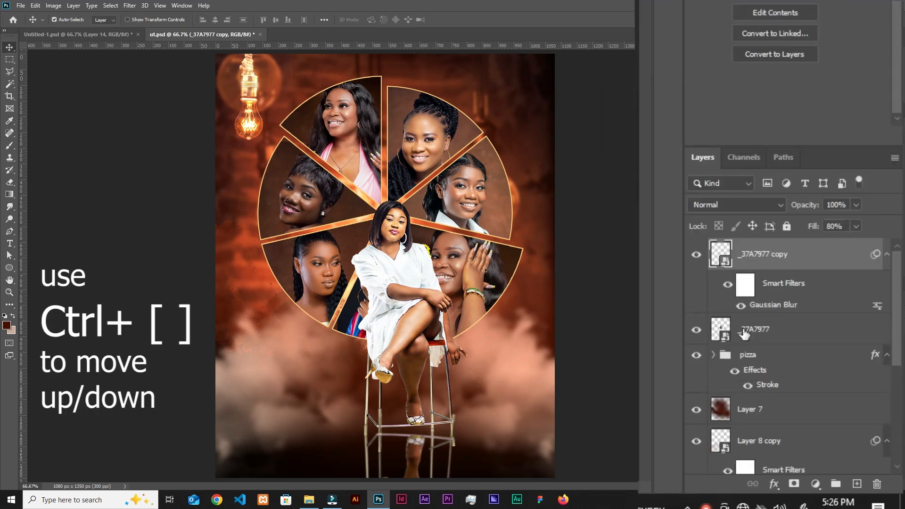
Move the _37A7977 copy layer below the _37A7977 layer in the layer stack
left_click(698, 332)
left_click(698, 332)
left_click_drag(820, 254, 801, 351)
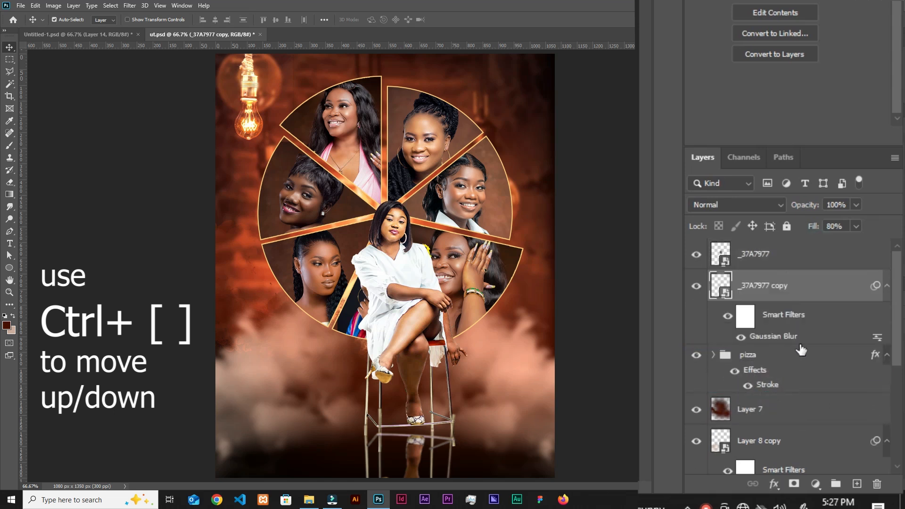
left_click(698, 256)
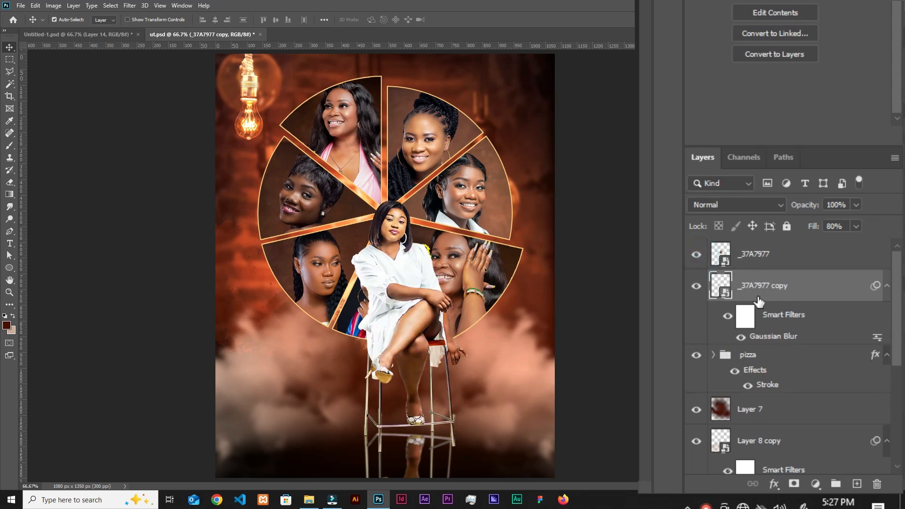
Add a layer mask to the _37A7977 copy layer and fade the reflection's lower part with a 300 px soft black brush
left_click(794, 485)
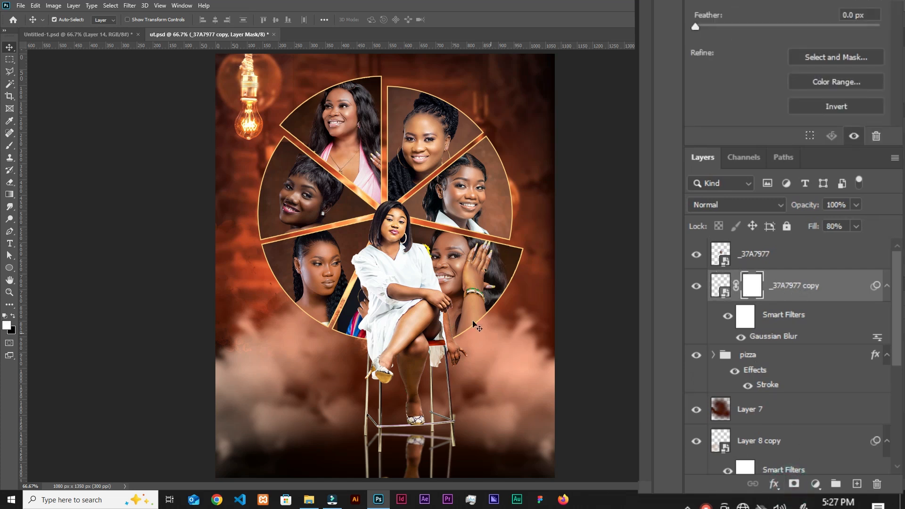
key("b")
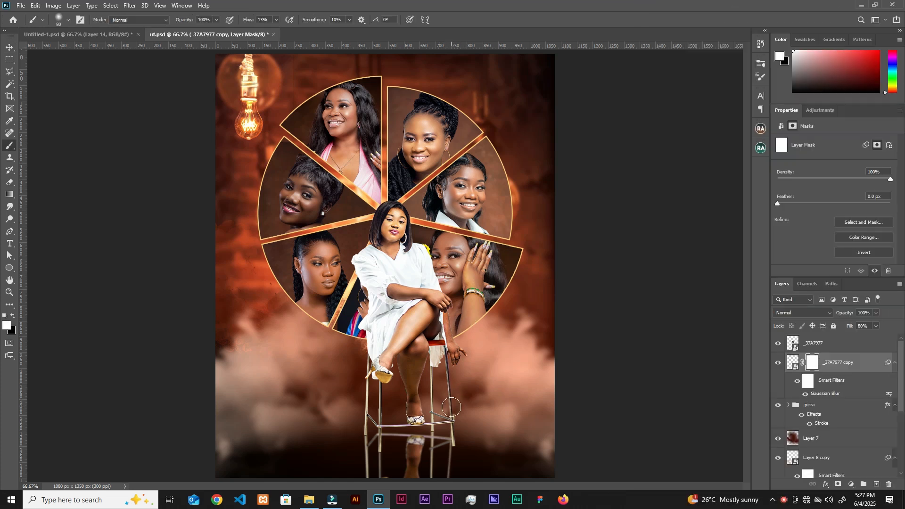
key("bracketright")
key("bracketright")
key("bracketright")
left_click(12, 318)
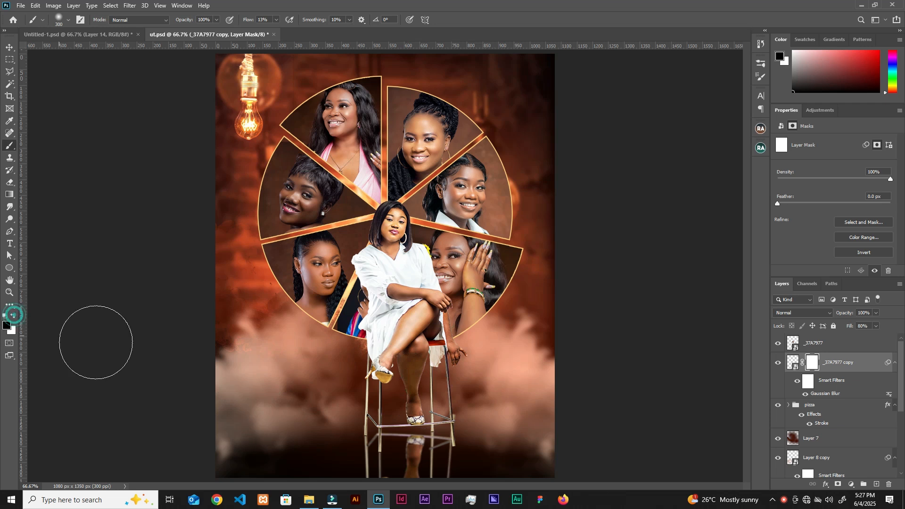
key("ctrl+plus")
scroll(468, 414, "down", 5)
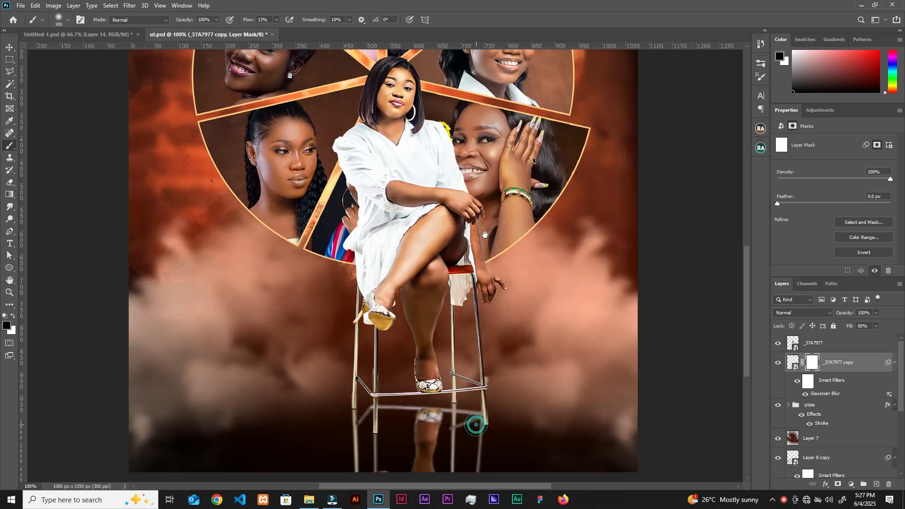
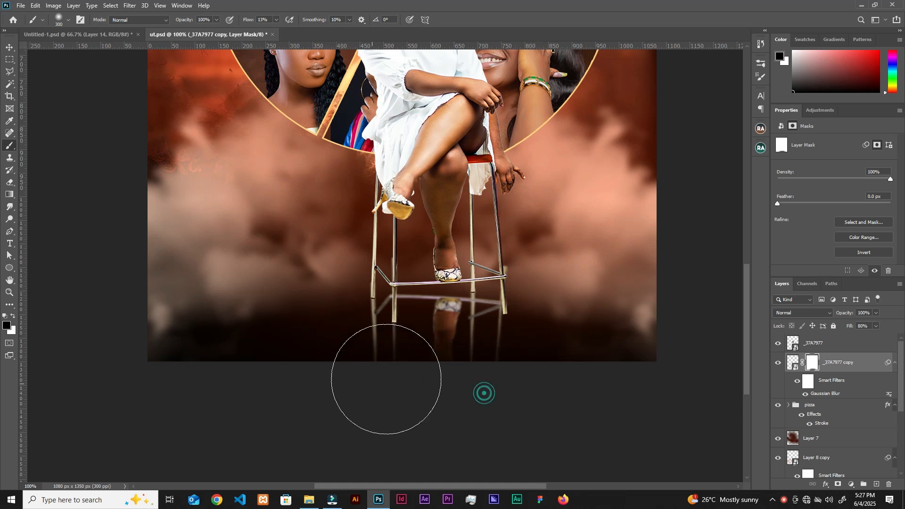
Try to reposition the reflection layer beneath the stool legs, and undo the move
key("ctrl+plus")
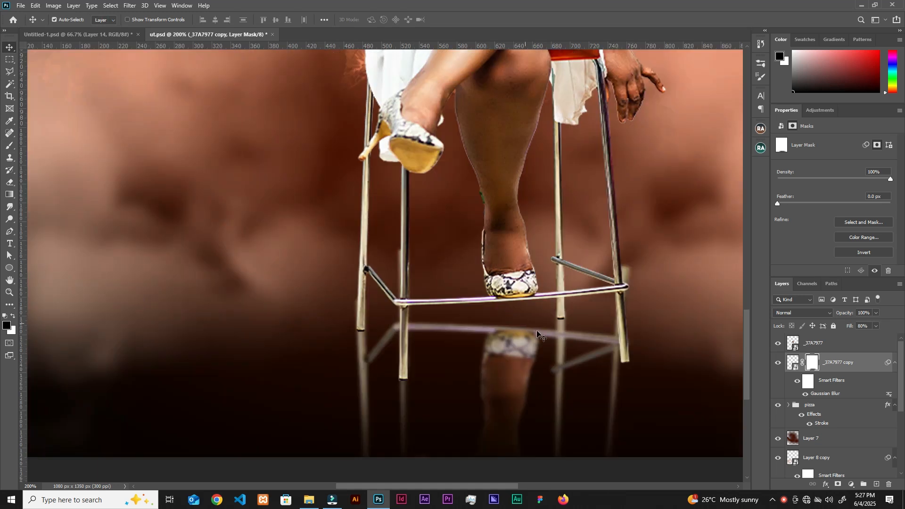
left_click_drag(586, 346, 515, 360)
left_click_drag(558, 291, 518, 340)
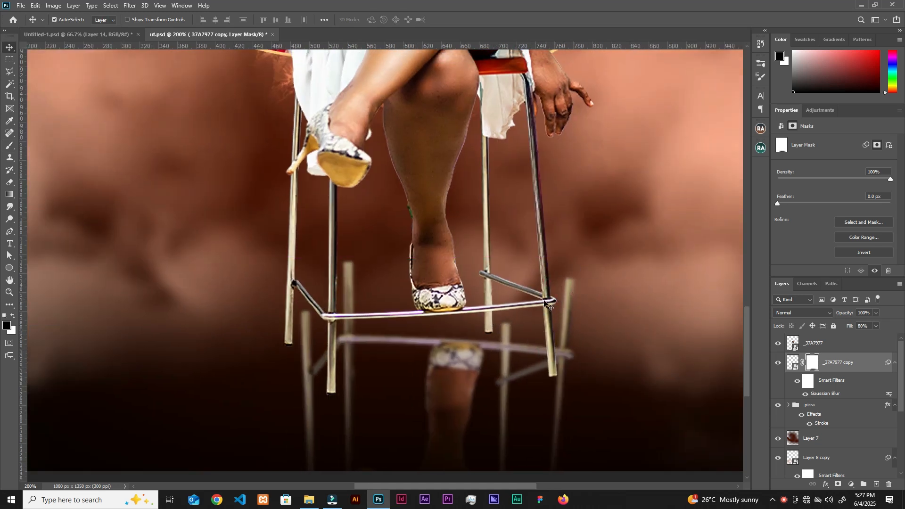
key("ctrl+z")
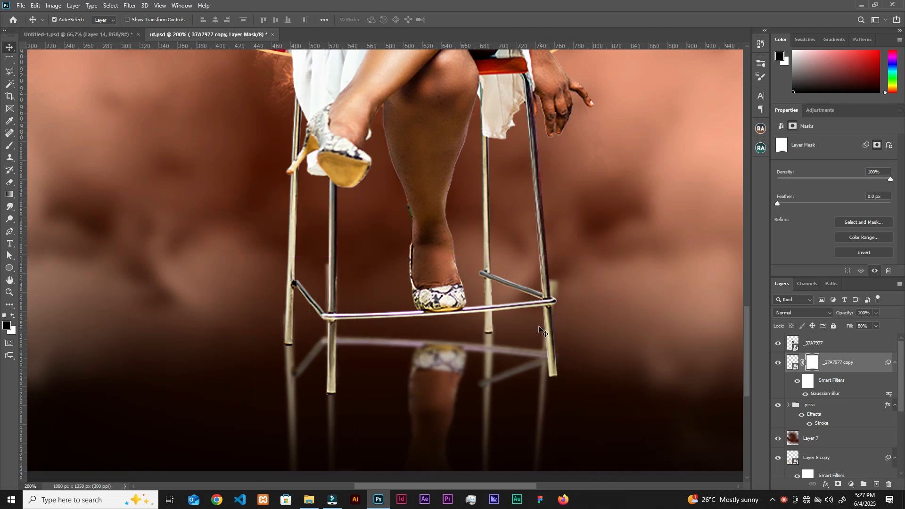
Mask out the stray reflection pieces showing around the stool legs above the floor with a 40 px black brush
key("b")
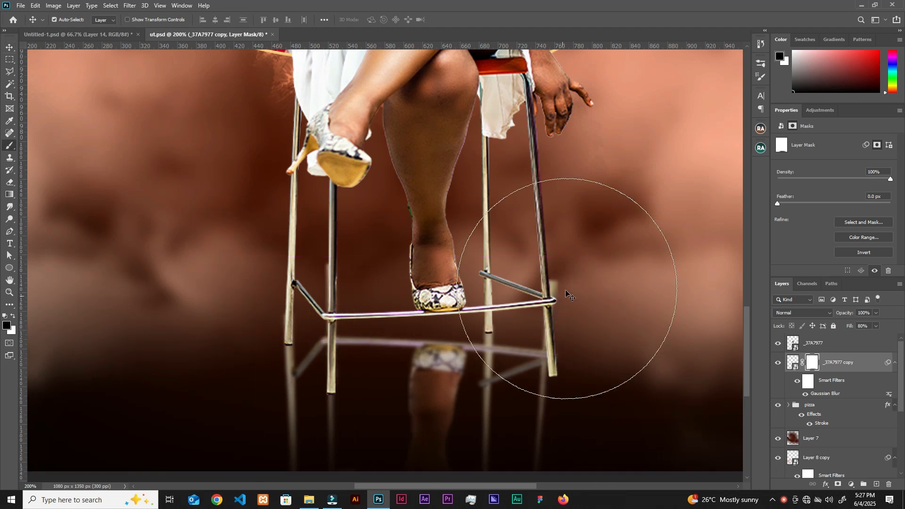
key("[")
key("[")
key("[")
key("[")
key("[")
key("[")
key("[")
key("[")
key("[")
key("[")
key("[")
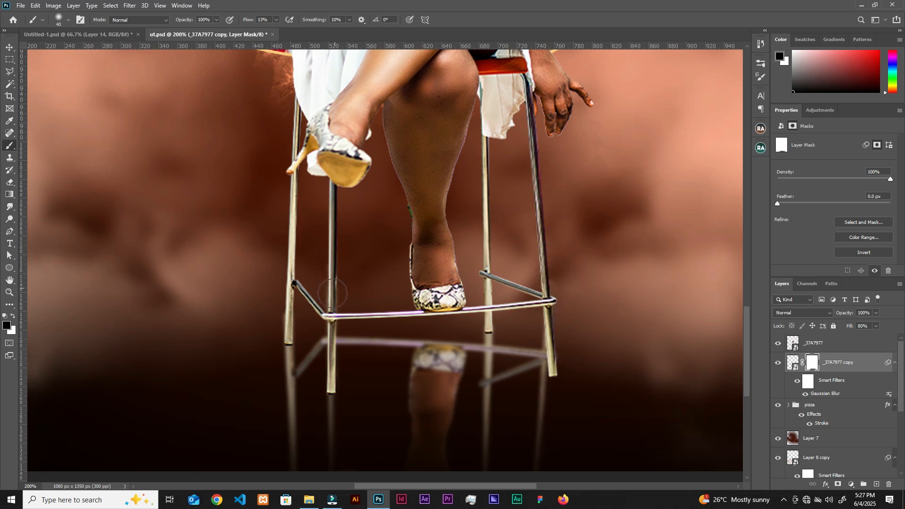
key("ctrl+0")
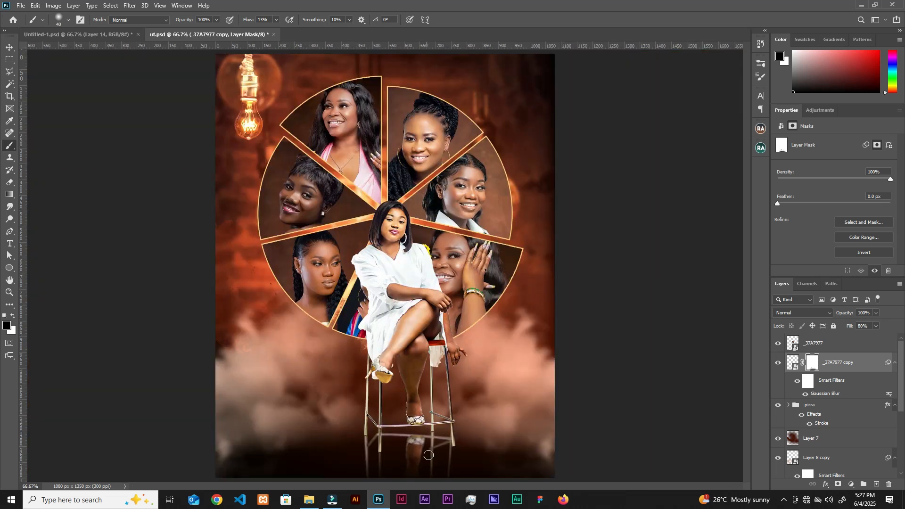
Create a new empty layer directly above the _37A7977 copy reflection layer
key("v")
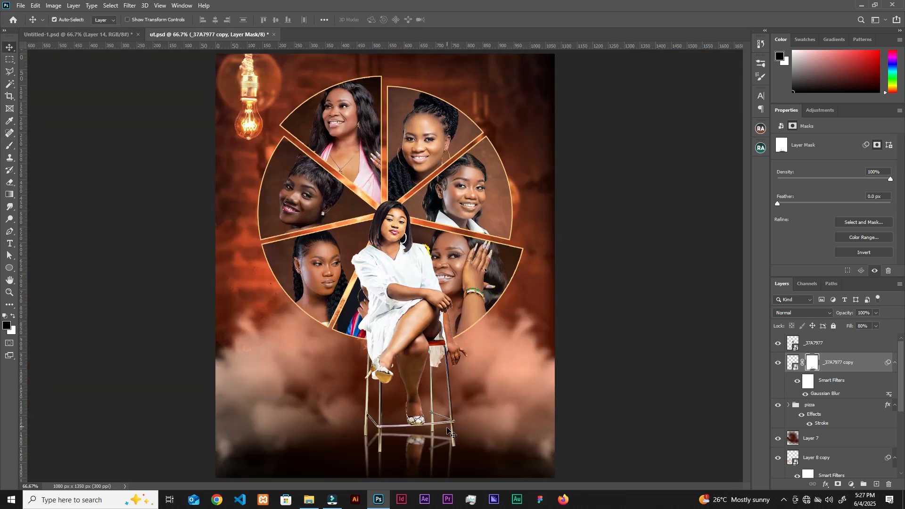
key("ctrl+plus")
key("ctrl+plus")
left_click_drag(468, 451, 478, 233)
scroll(497, 334, "down", 8)
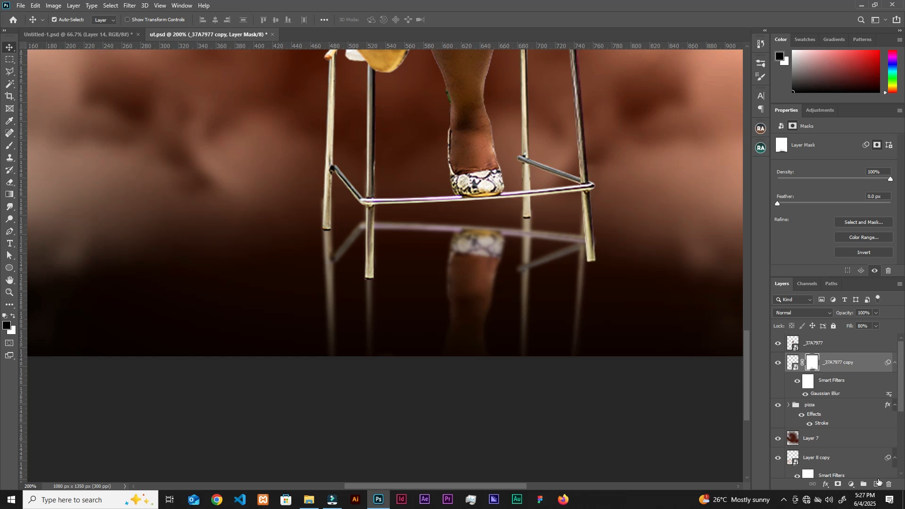
left_click(873, 486)
Set up a 175 px brush with black (000000) as the foreground colour
key("b")
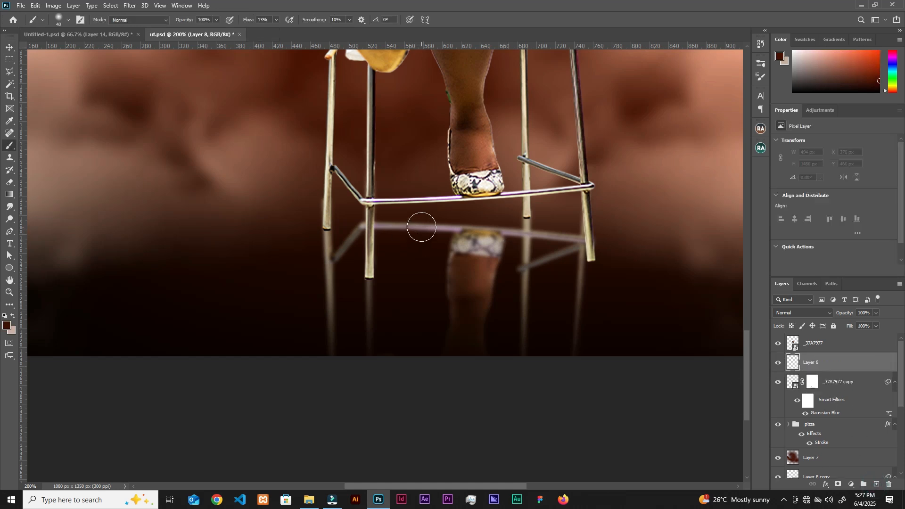
key("bracketright")
key("bracketright")
key("bracketright")
key("bracketright")
key("bracketright")
key("bracketright")
key("bracketright")
key("bracketright")
left_click(14, 333)
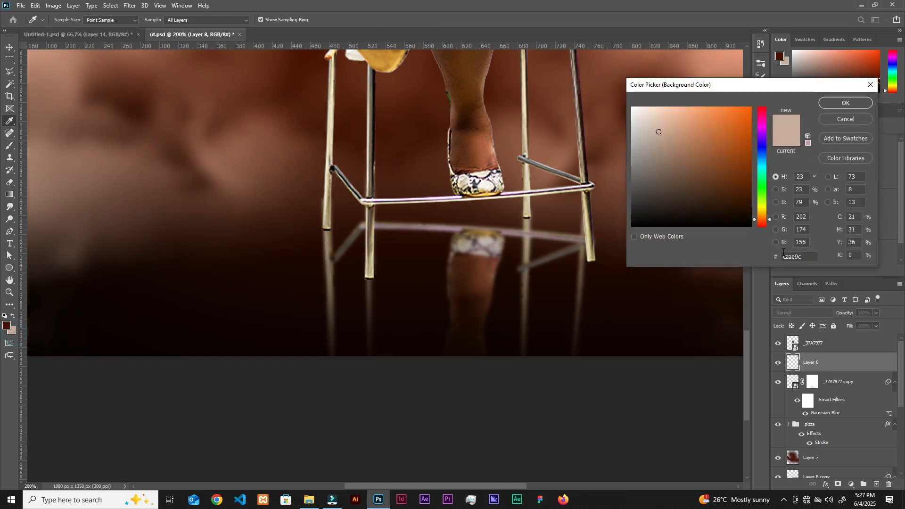
left_click(667, 213)
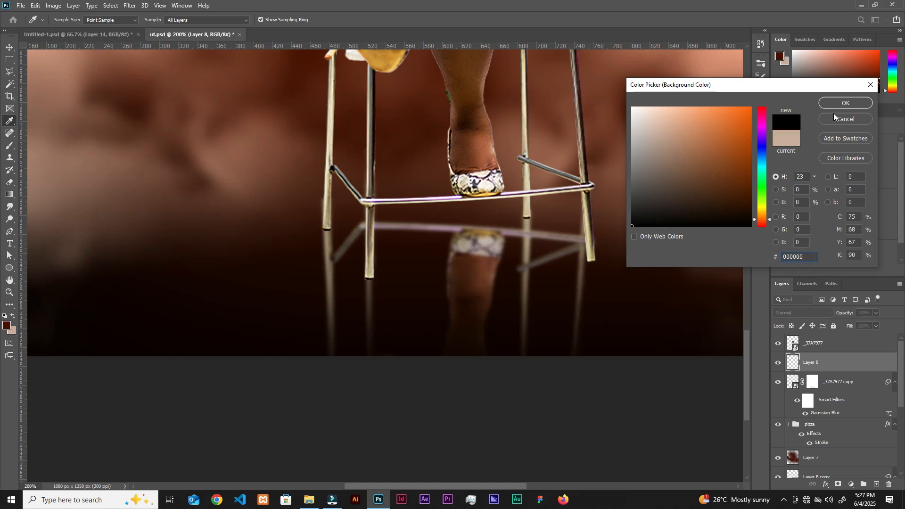
left_click(845, 102)
left_click(14, 315)
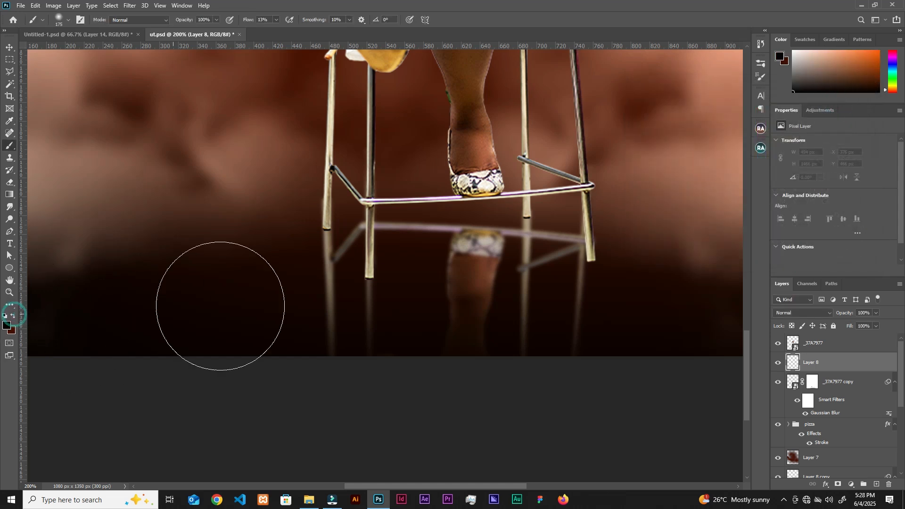
Flatten the soft round brush tip into a thin horizontal ellipse and raise the brush flow to 100%
right_click(431, 204)
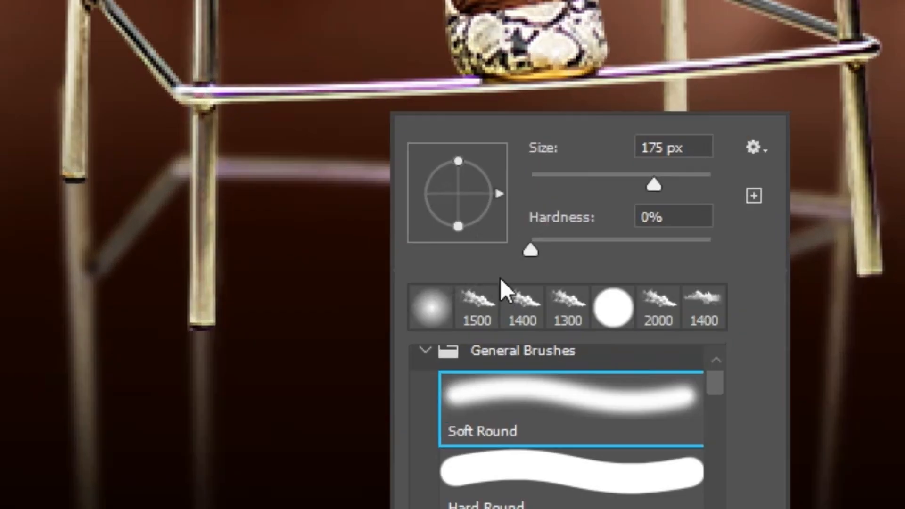
left_click_drag(459, 160, 461, 190)
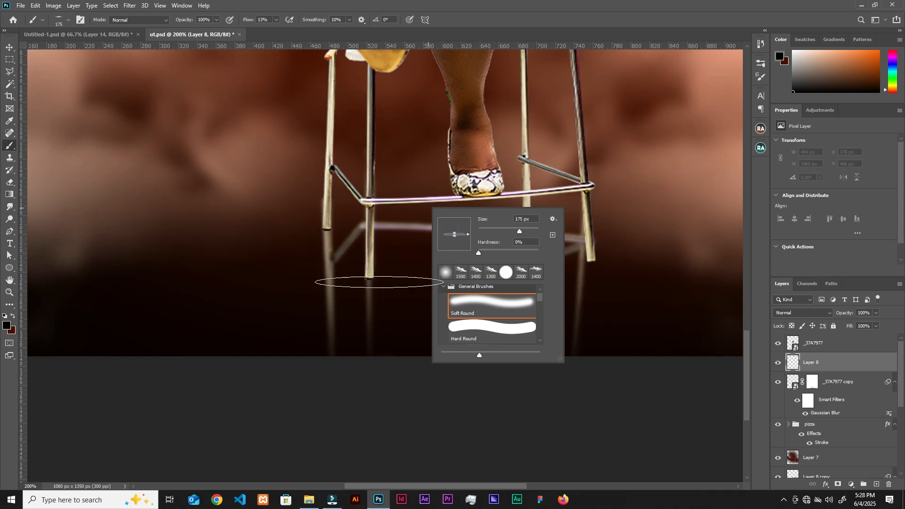
left_click(379, 282)
left_click_drag(276, 29, 341, 38)
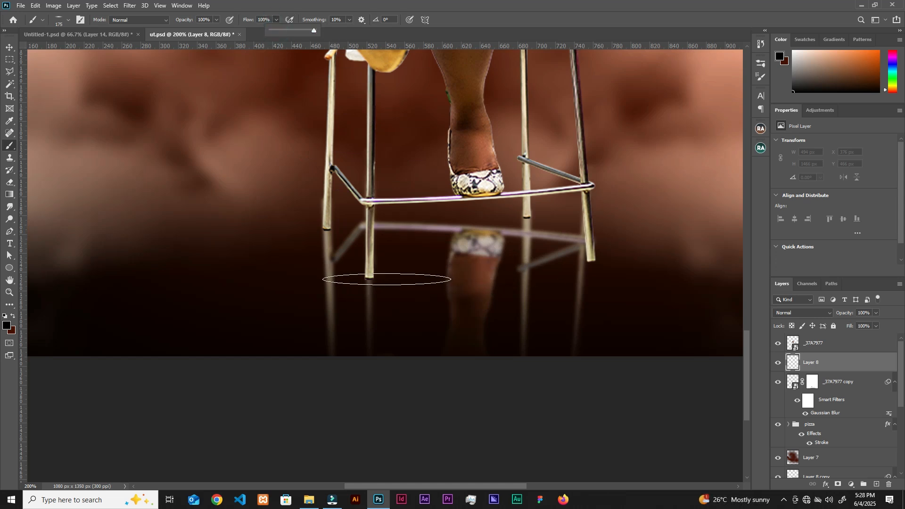
Reduce the brush to 100 px and paint a flat black contact shadow under each of the four stool legs
left_click(386, 279)
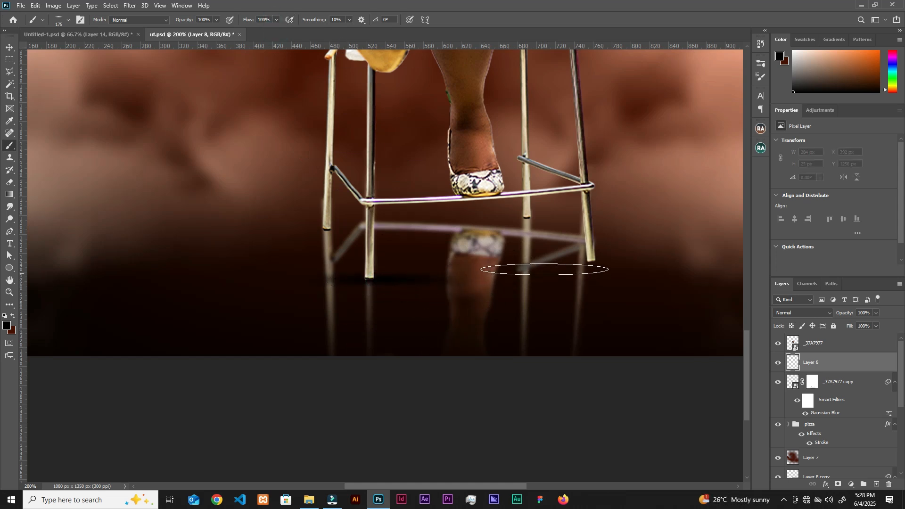
key("bracketleft")
key("bracketleft")
key("bracketleft")
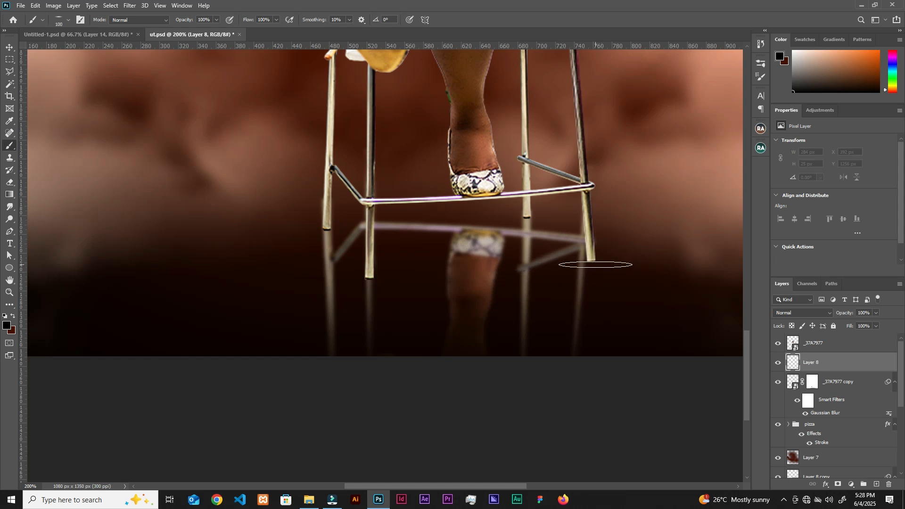
left_click(593, 262)
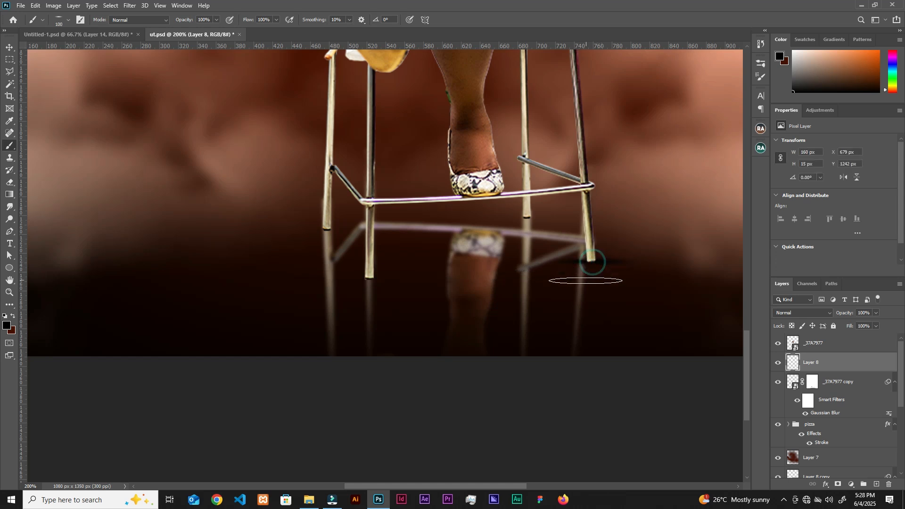
left_click(532, 218)
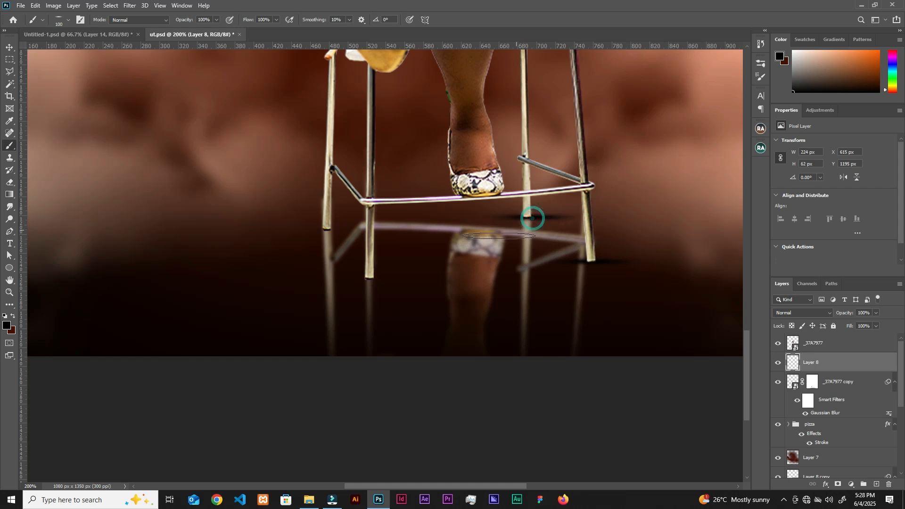
left_click(327, 231)
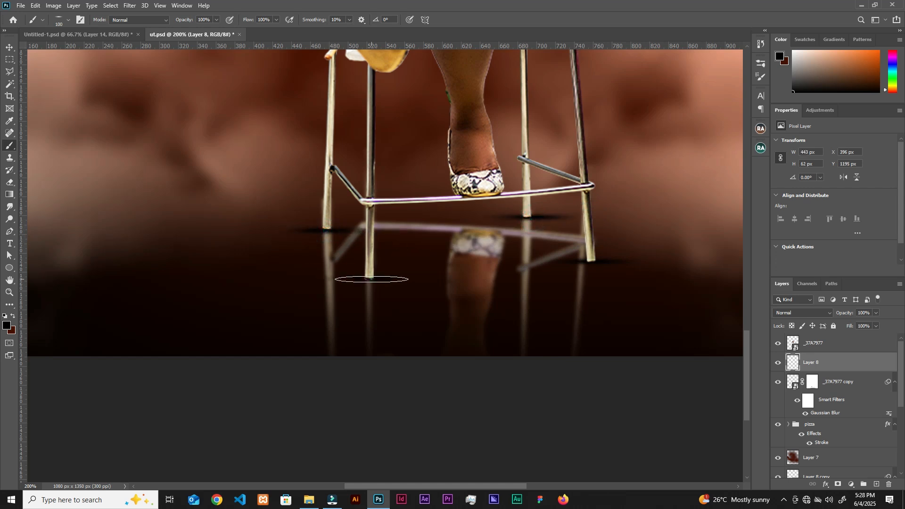
left_click(371, 279)
key("ctrl+0")
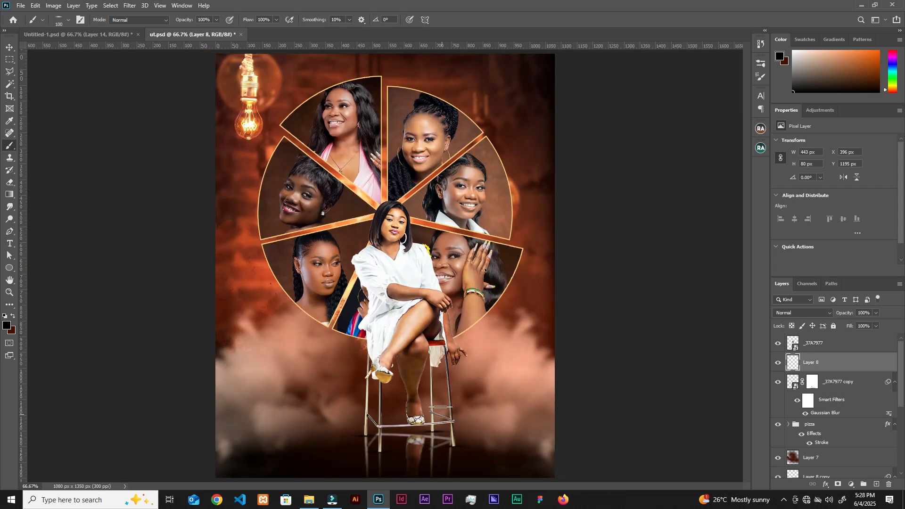
key("v")
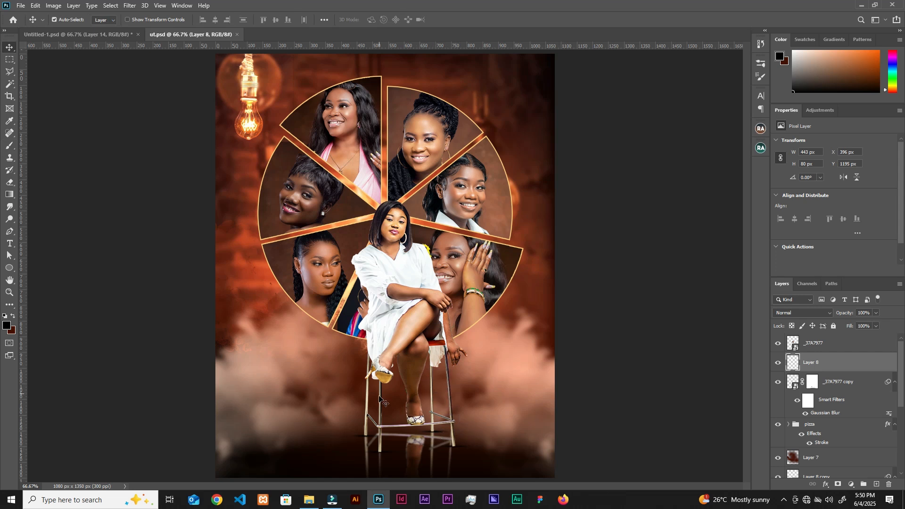
Enlarge the flat brush to 200 px and try a single shadow dab on the floor below the woman's lower shoe
key("b")
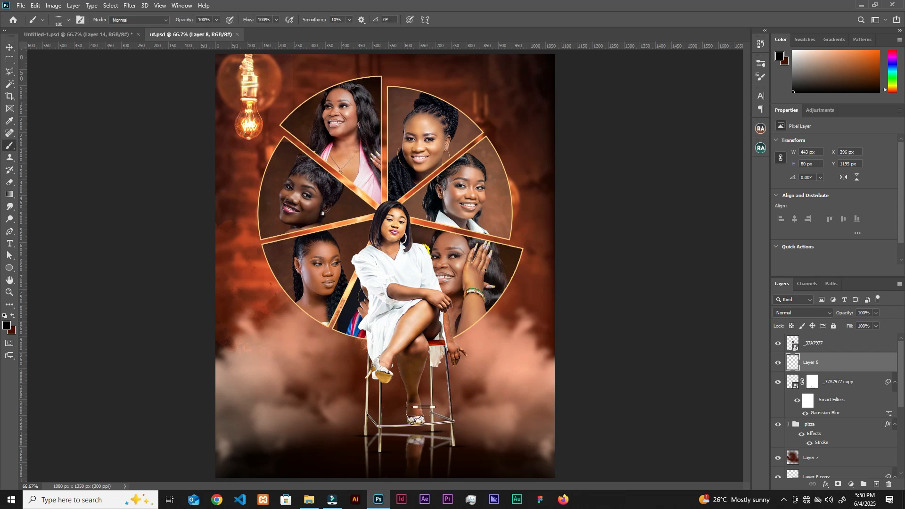
key("bracketright")
key("bracketright")
key("bracketleft")
key("bracketleft")
key("ctrl+plus")
key("ctrl+plus")
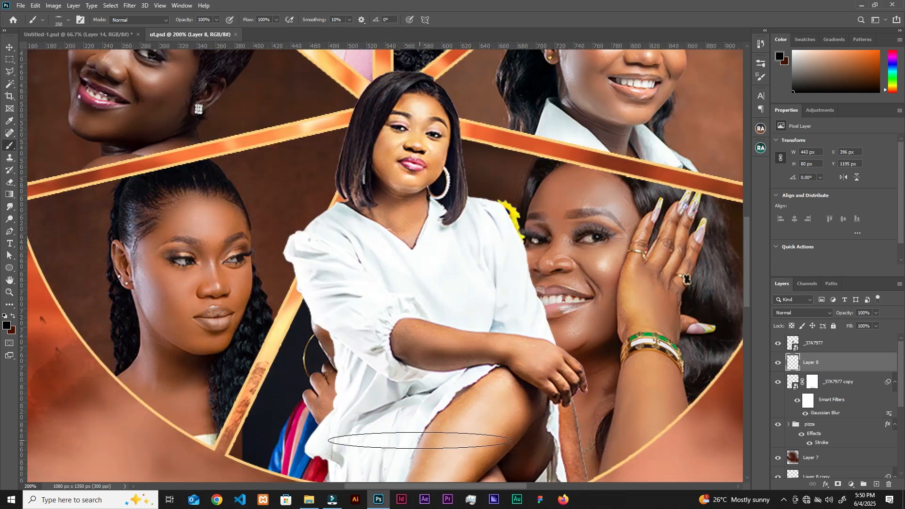
left_click_drag(448, 443, 436, 189)
key("bracketleft")
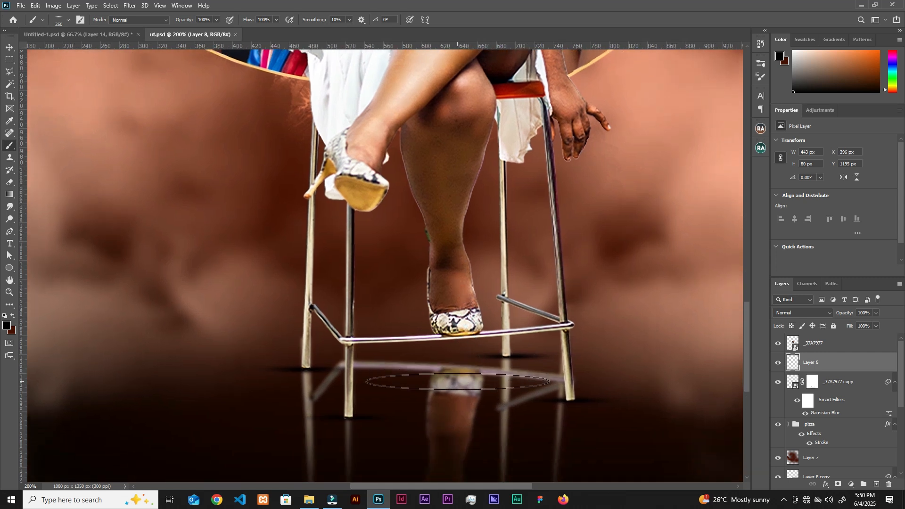
left_click(455, 378)
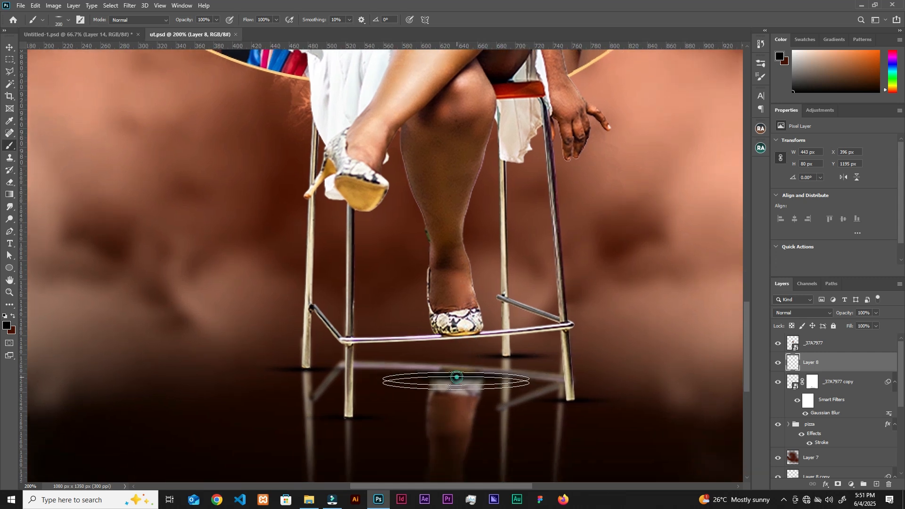
key("ctrl+z")
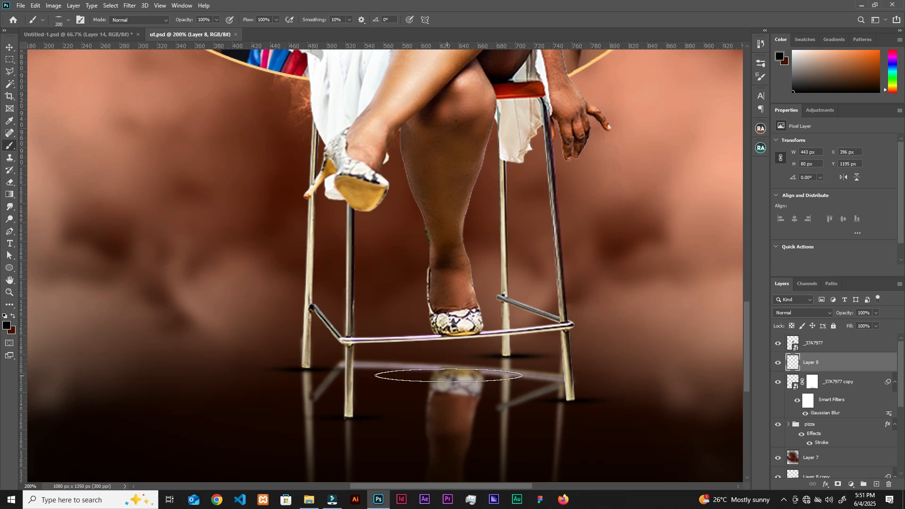
Adjust the flat brush tip and paint a soft black shadow on the floor below the woman's lower shoe
right_click(456, 375)
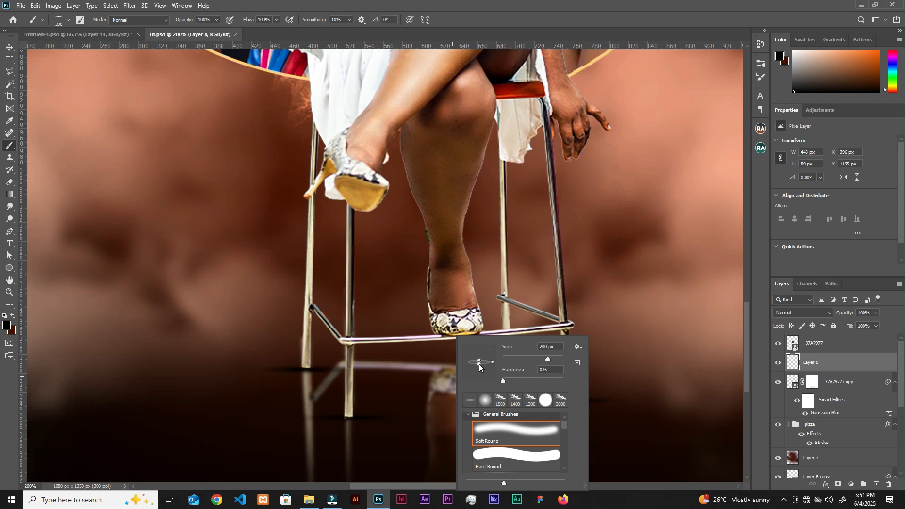
left_click(435, 385)
left_click(448, 381)
key("ctrl+minus")
key("ctrl+minus")
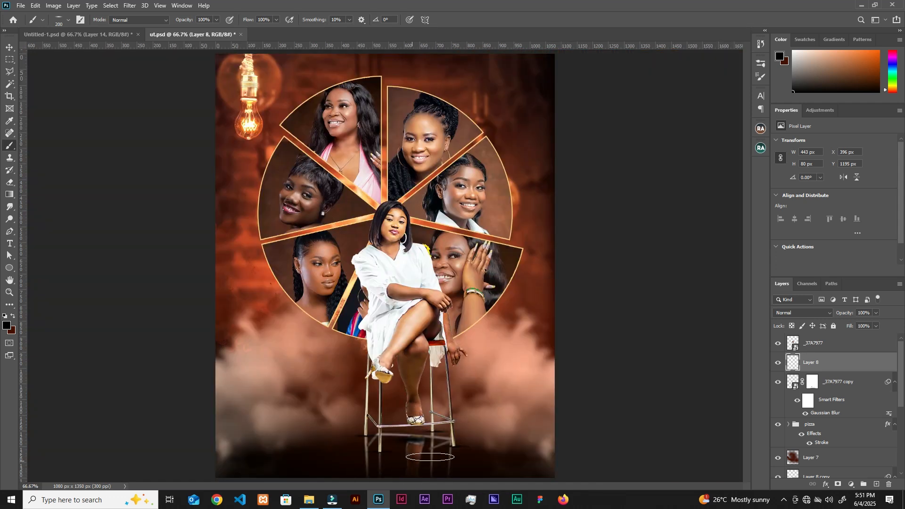
key("ctrl+minus")
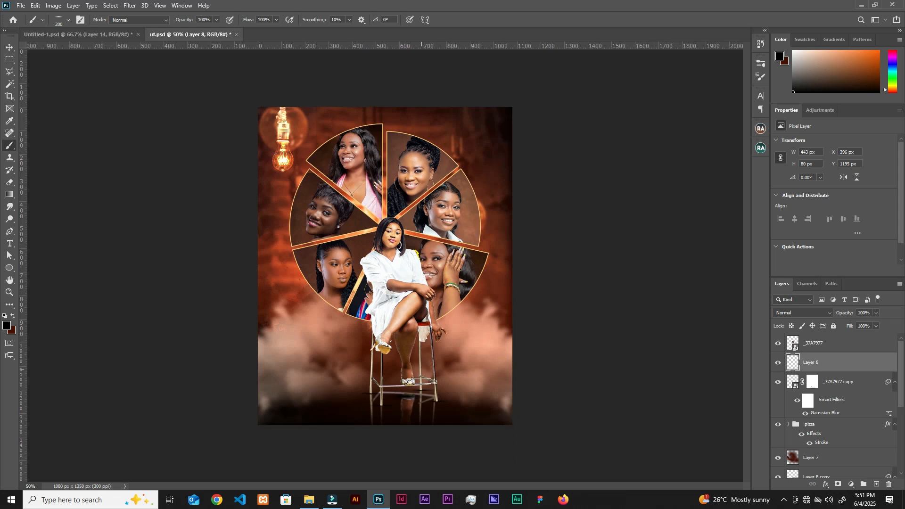
key("v")
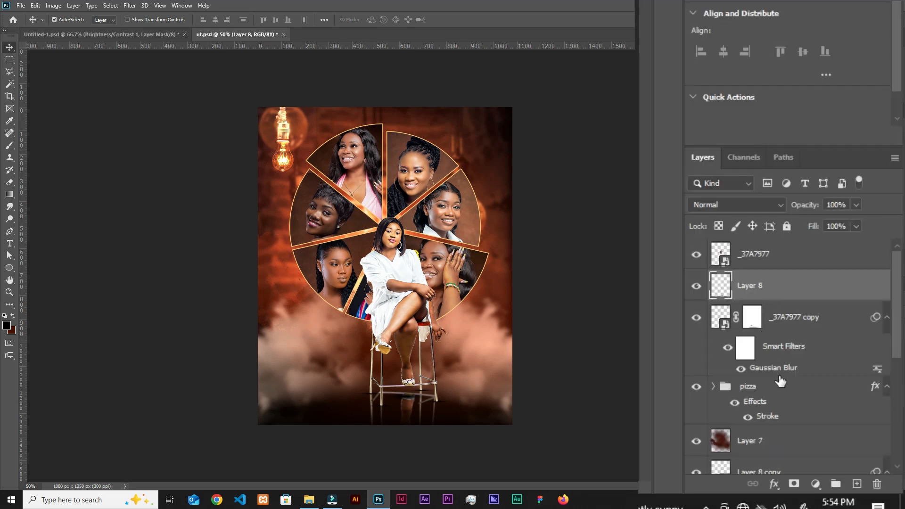
Add a Brightness/Contrast adjustment layer directly above the pizza group
left_click(779, 386)
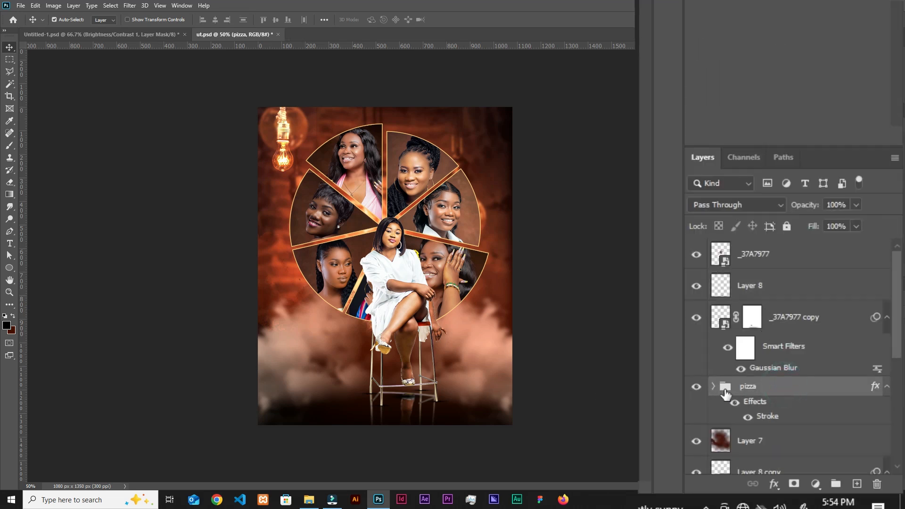
left_click(697, 388)
left_click(697, 387)
left_click(815, 484)
left_click(828, 262)
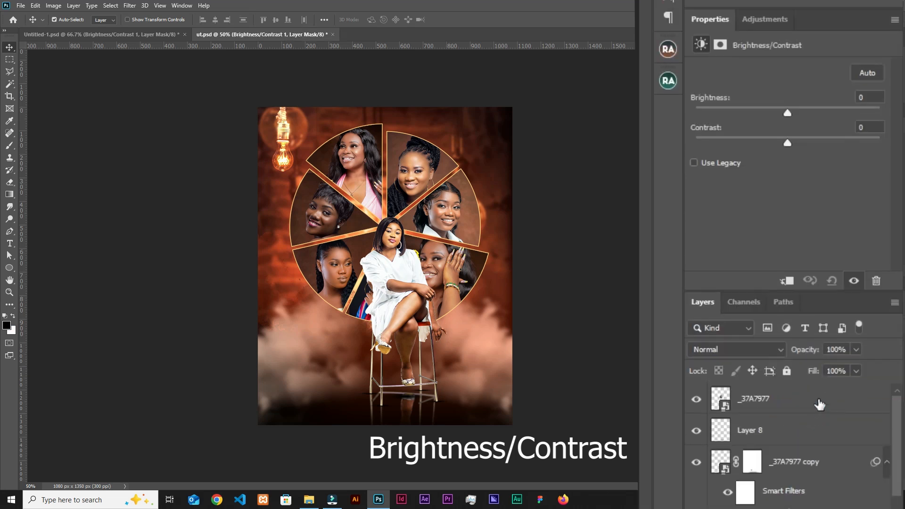
Set the adjustment's brightness to 5 and contrast to 15, and clip it to the pizza group
left_click(868, 98)
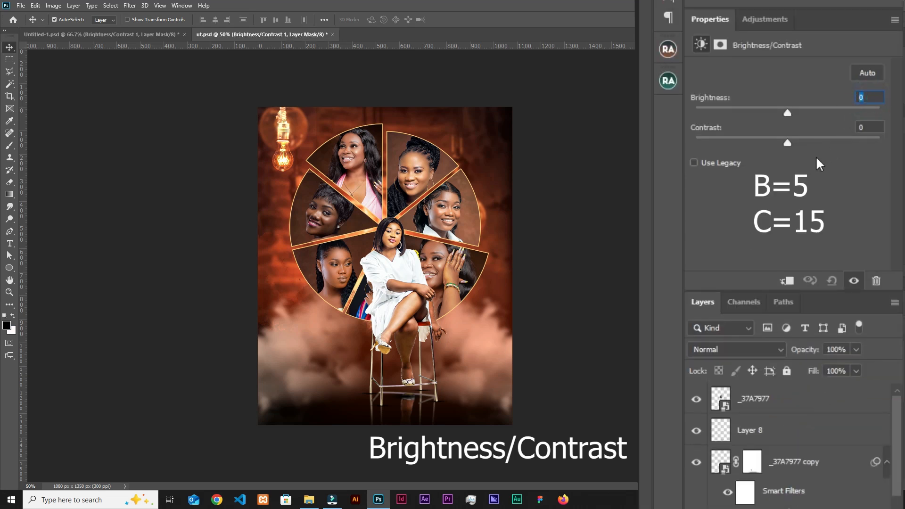
left_click(873, 127)
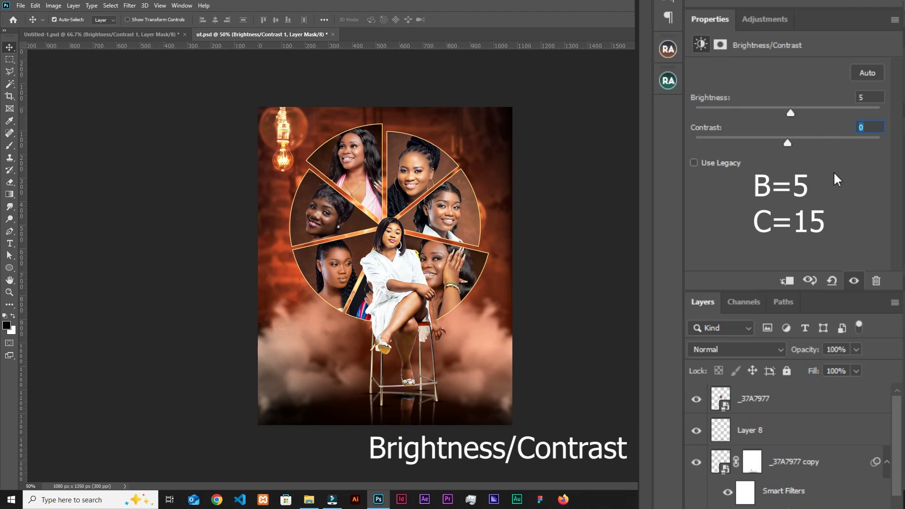
key("Return")
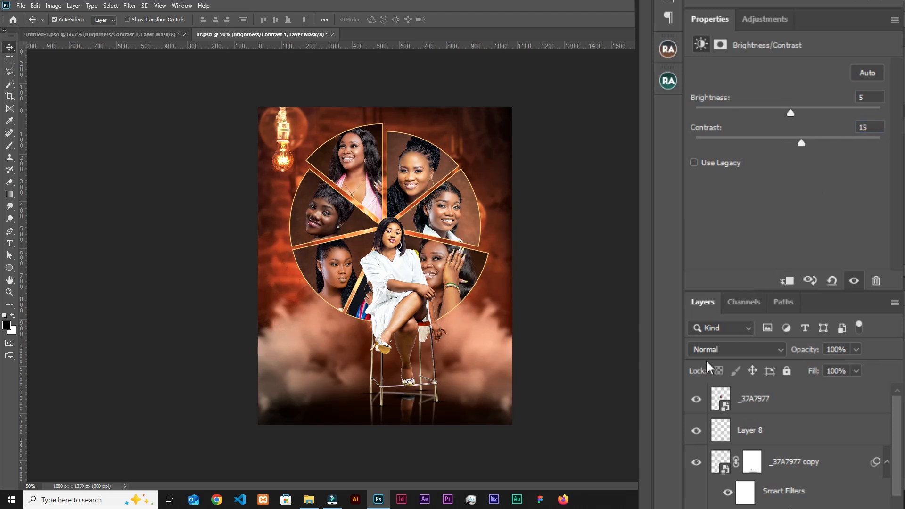
left_click(786, 282)
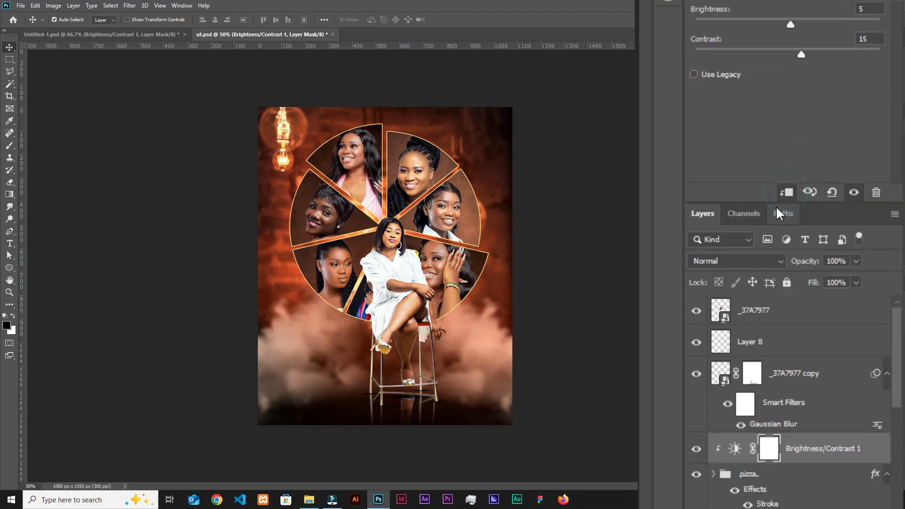
left_click(694, 398)
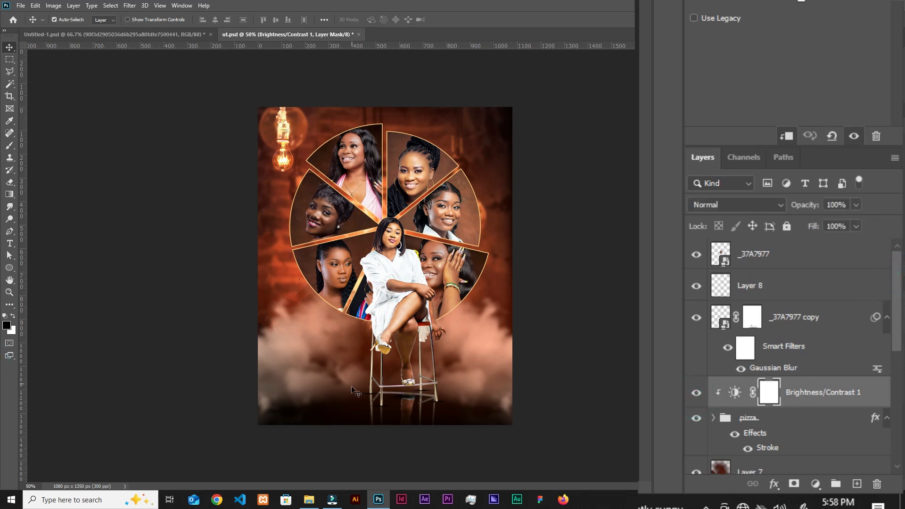
Apply a Gaussian Blur with a 3.2 px radius to the hanging light bulb's smart object layer
key("ctrl+plus")
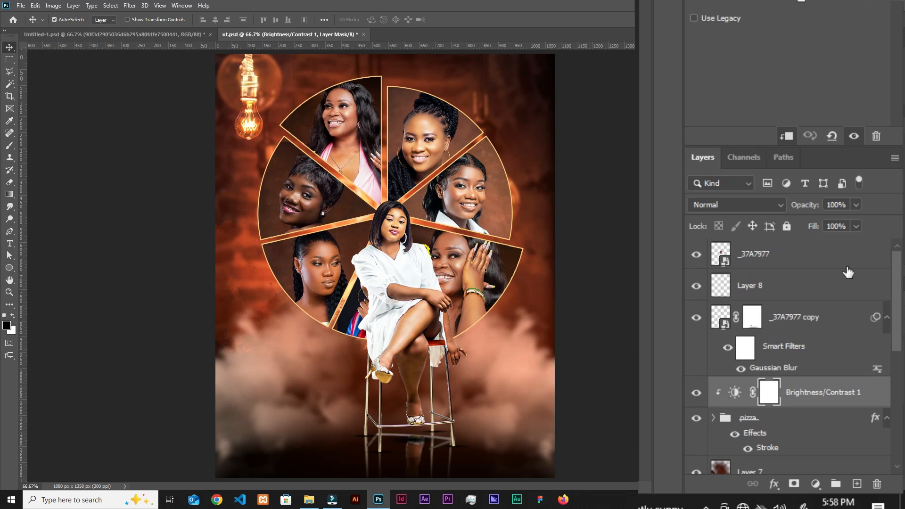
left_click(836, 258)
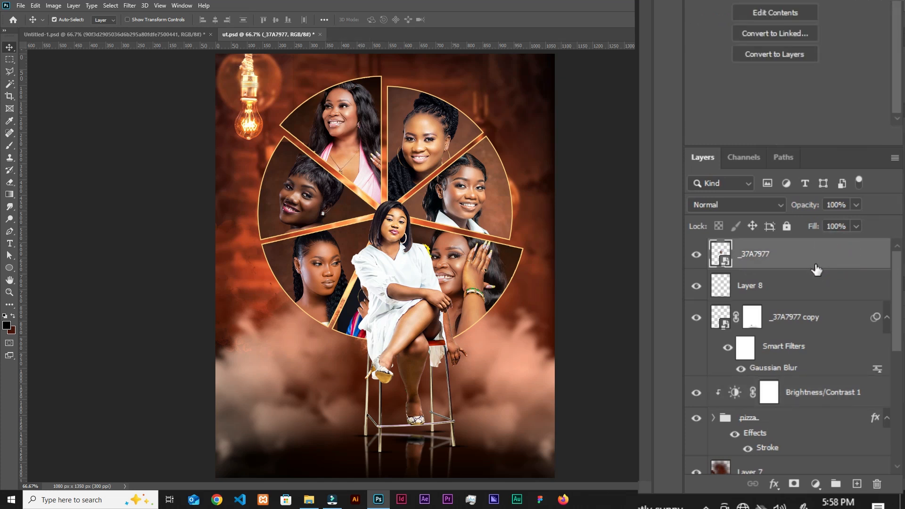
left_click(251, 129)
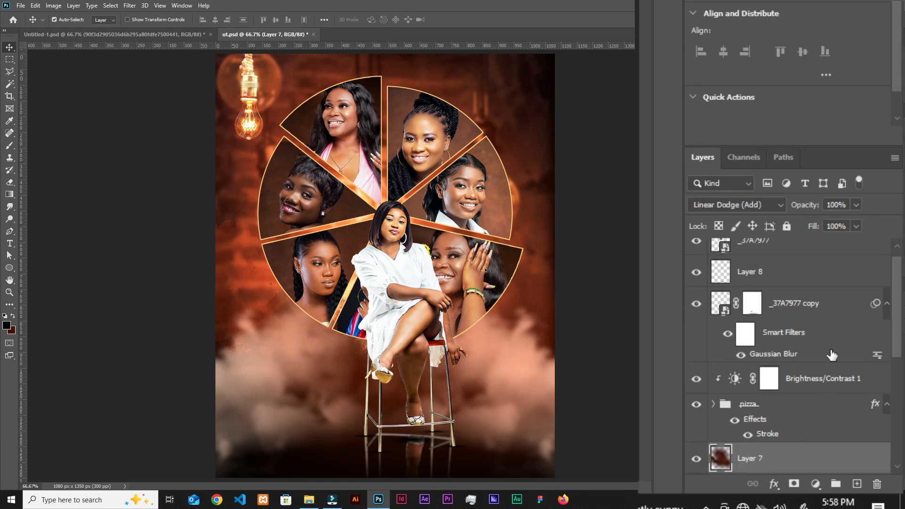
left_click_drag(896, 325, 888, 383)
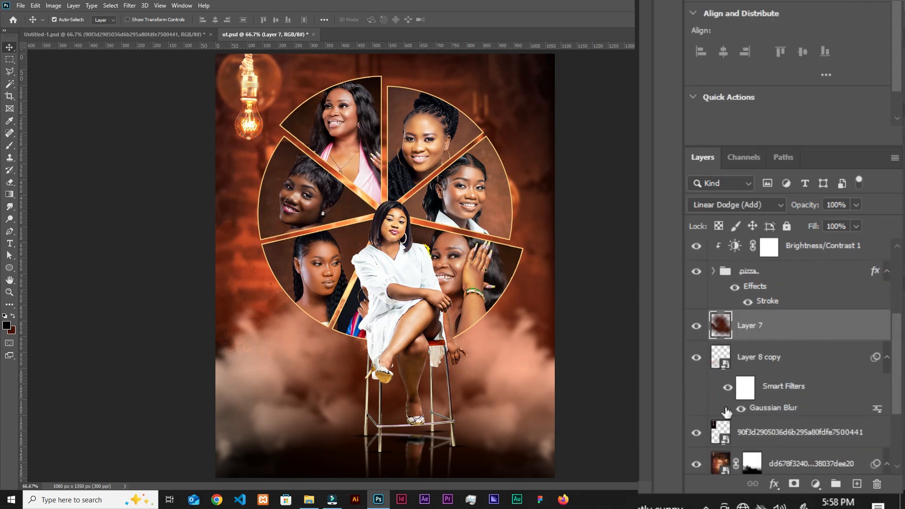
left_click(696, 433)
left_click(696, 433)
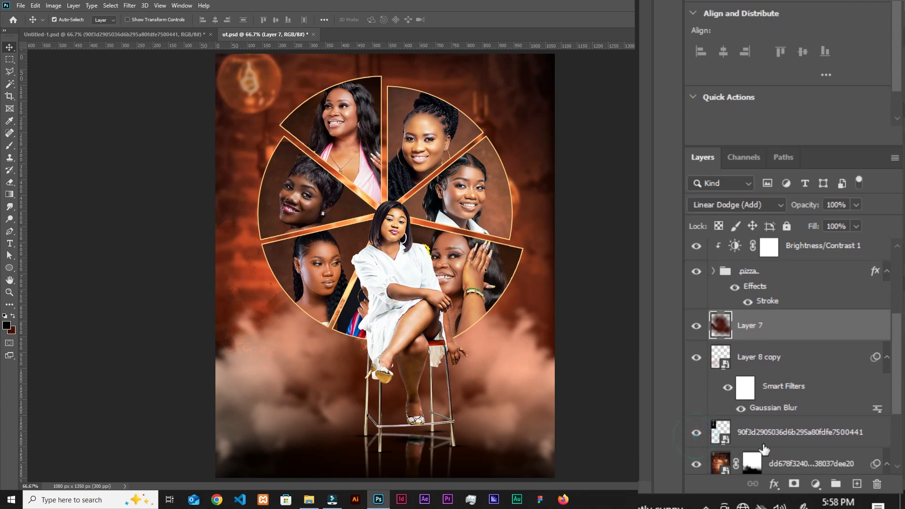
left_click(795, 449)
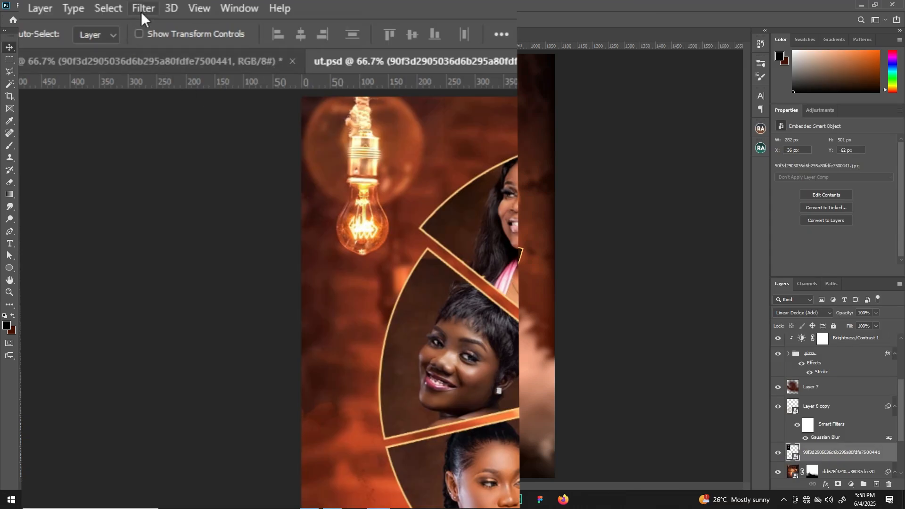
left_click(141, 10)
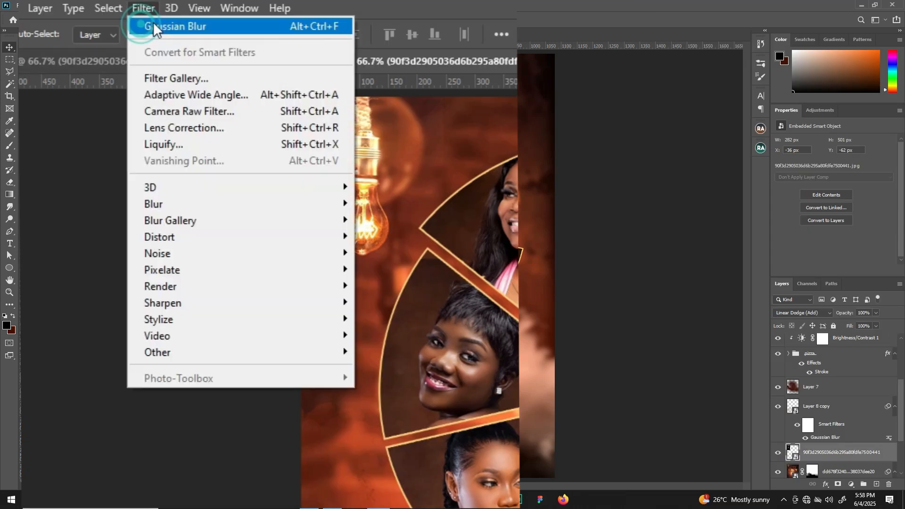
left_click(155, 26)
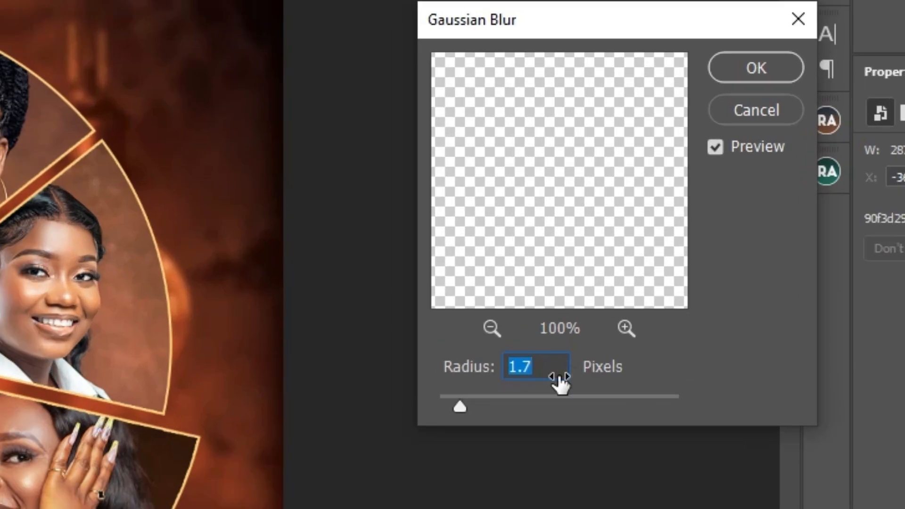
type("3.2")
double_click(656, 222)
left_click(757, 72)
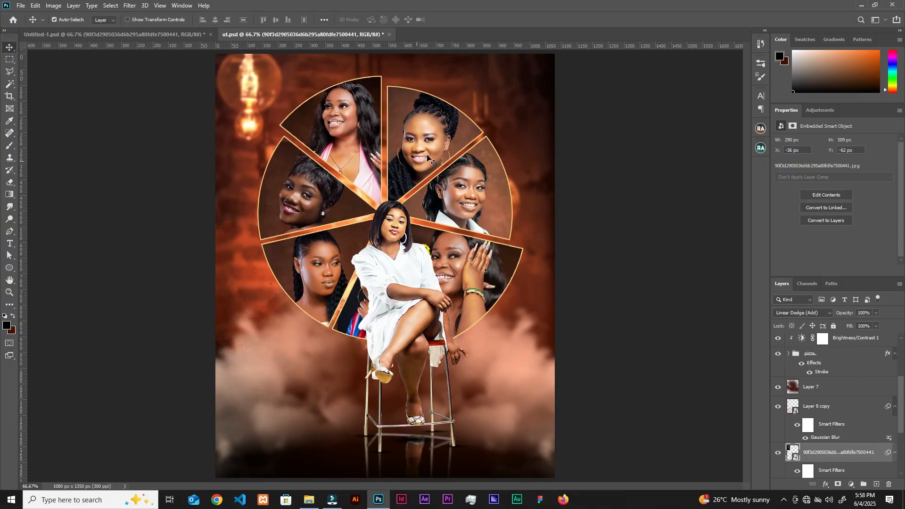
Place the golden flower image from File Explorer into the poster, directly above the _37A7977 layer
scroll(892, 396, "up", 5)
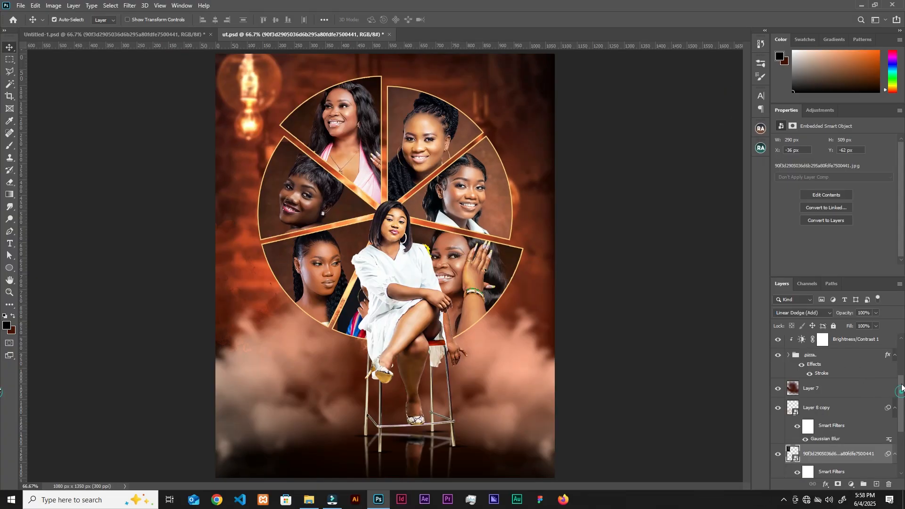
left_click(858, 343)
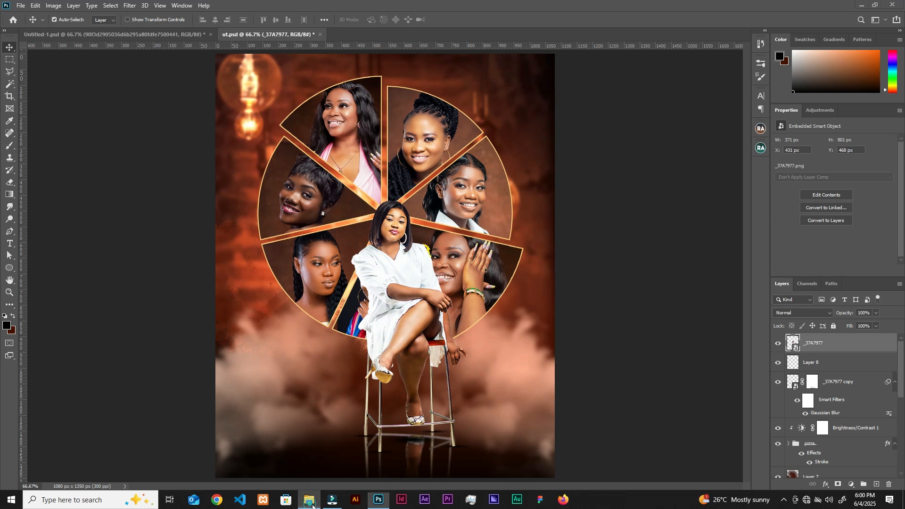
left_click(309, 499)
left_click(623, 119)
left_click_drag(624, 119, 333, 231)
Scale the golden flower down to about 7.4% and position it on the floor beside the stool's right legs
left_click_drag(216, 120, 475, 344)
left_click_drag(519, 377, 489, 427)
left_click_drag(526, 394, 522, 401)
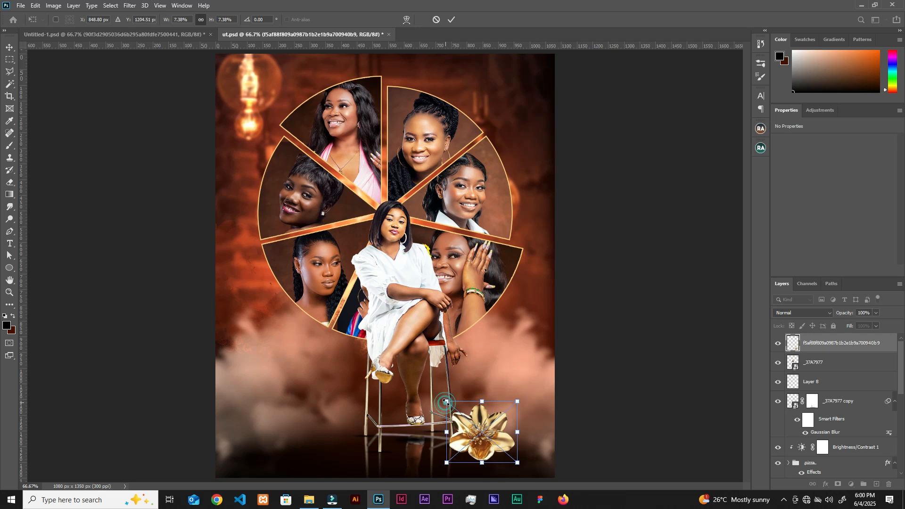
left_click(447, 24)
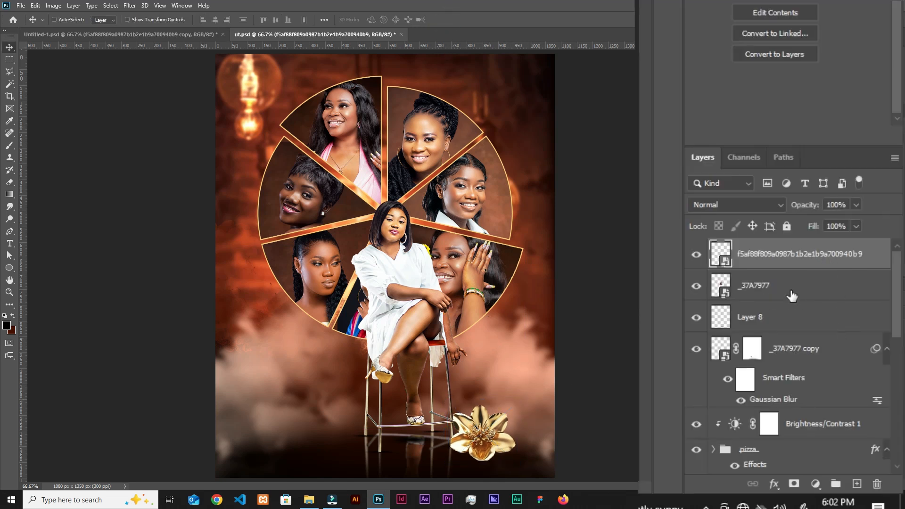
Duplicate the golden flower layer and flip the original beneath it vertically
key("ctrl+j")
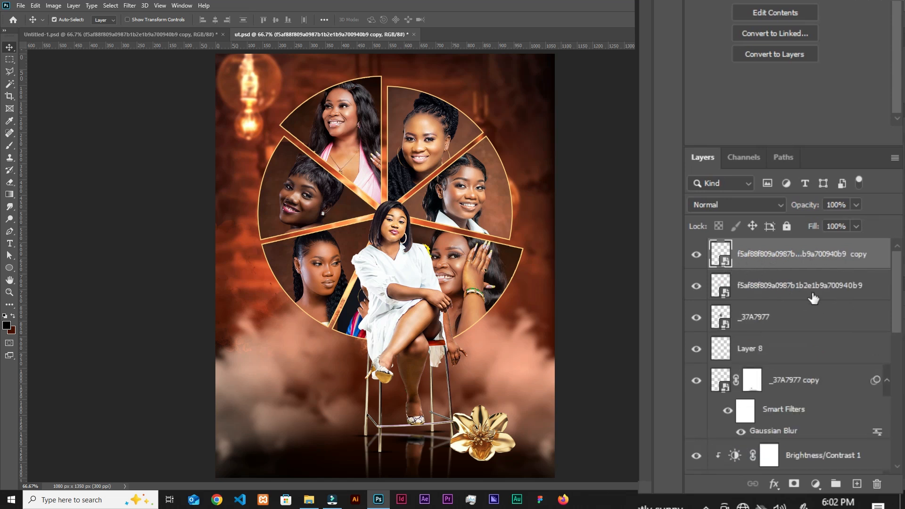
left_click(874, 286)
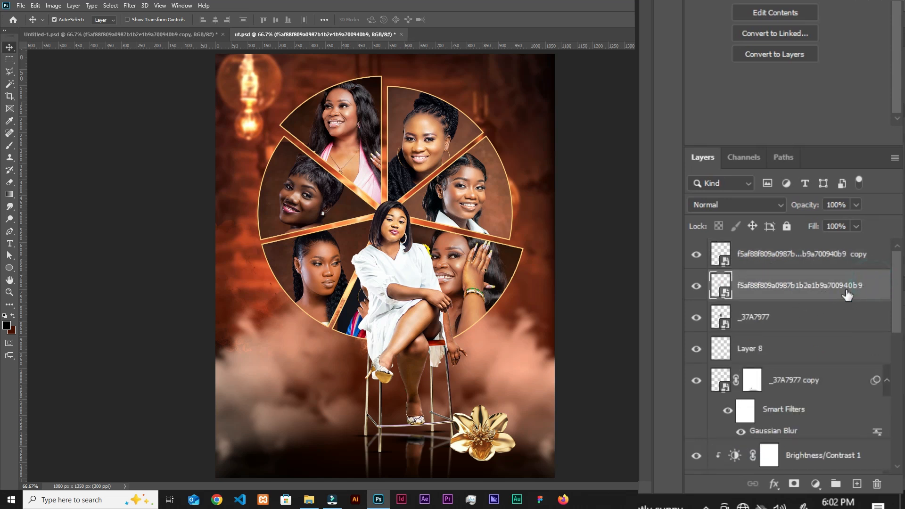
key("ctrl+t")
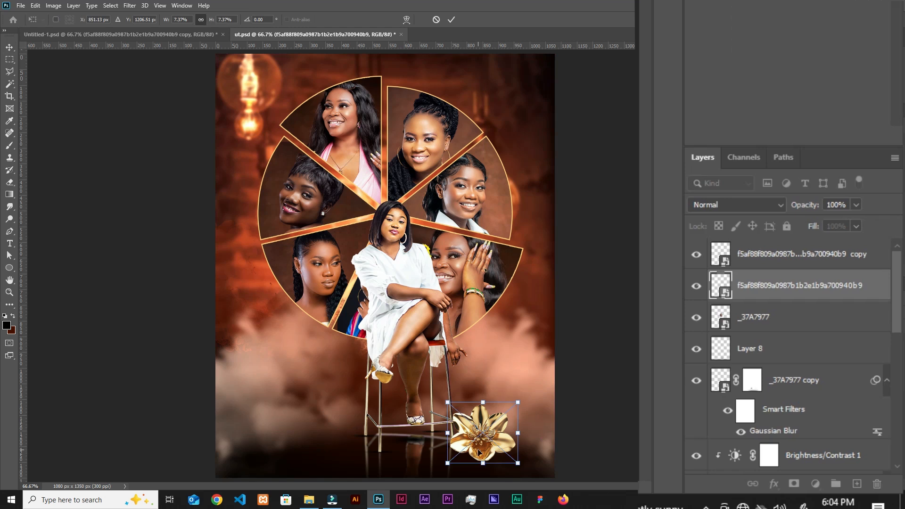
right_click(478, 454)
left_click(508, 449)
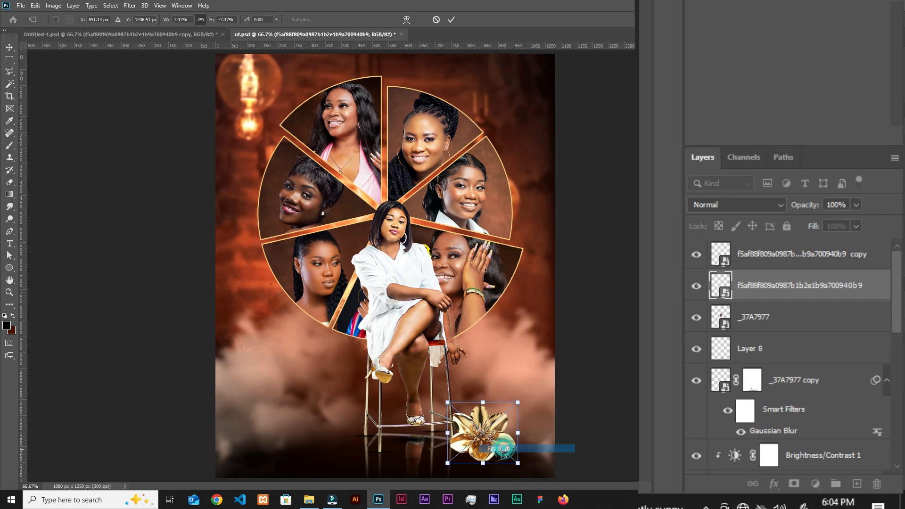
Move the flipped golden flower down so it sits as a reflection directly beneath the upright flower, and apply the transform
left_click_drag(495, 418, 497, 439)
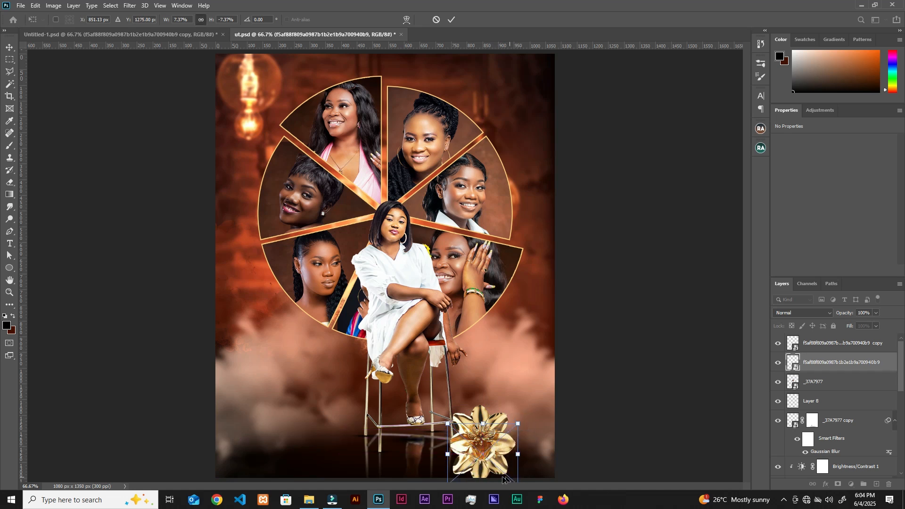
key("ctrl+plus")
key("ctrl+plus")
left_click_drag(506, 472, 459, 178)
left_click_drag(568, 376, 427, 73)
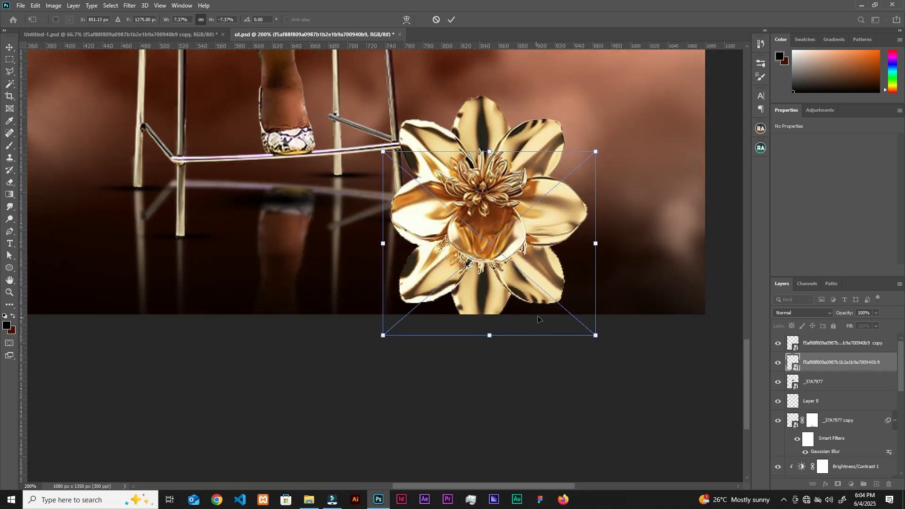
left_click_drag(536, 278, 537, 289)
left_click(449, 20)
key("ctrl+minus")
key("ctrl+minus")
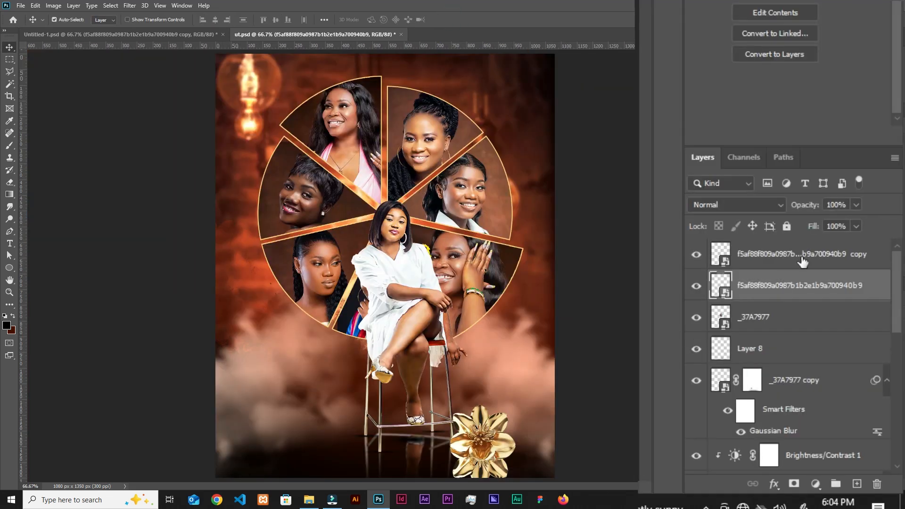
Set the reflected flower layer's fill to 35% and apply a Gaussian Blur with a 1.5 px radius
left_click(856, 227)
left_click(847, 227)
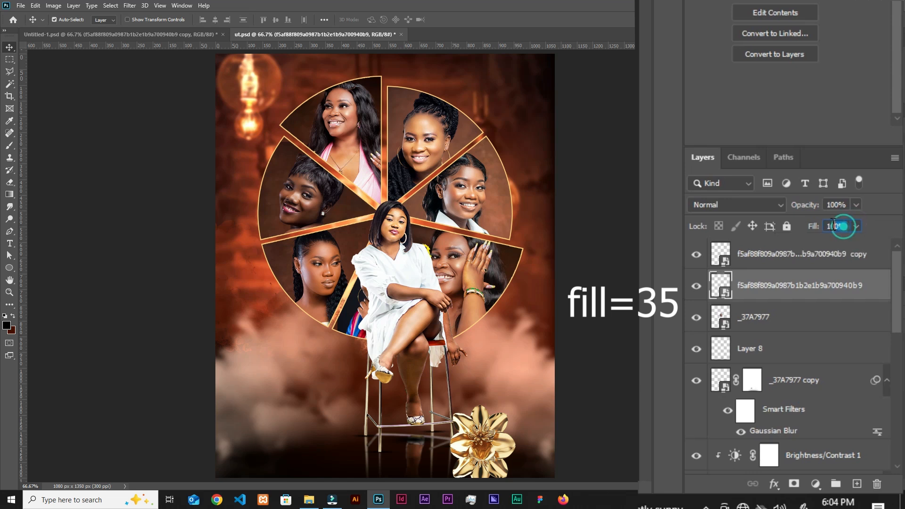
type("35")
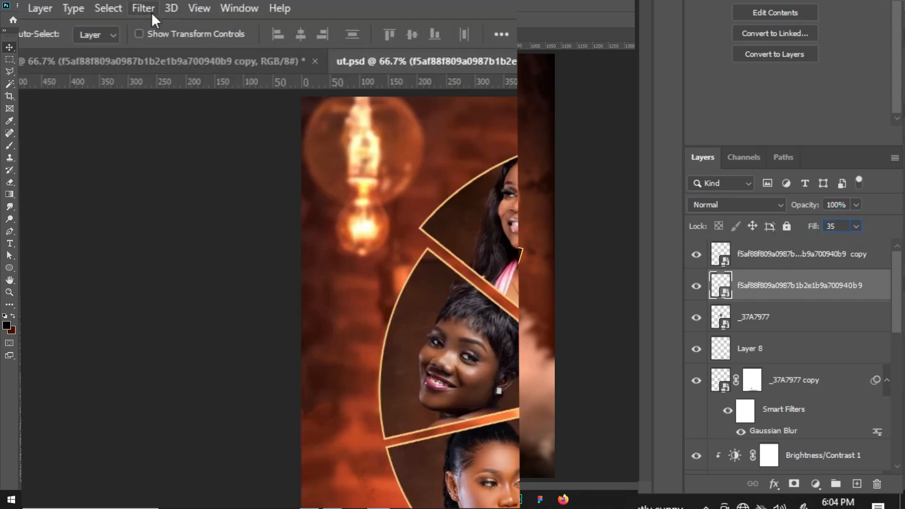
left_click(128, 6)
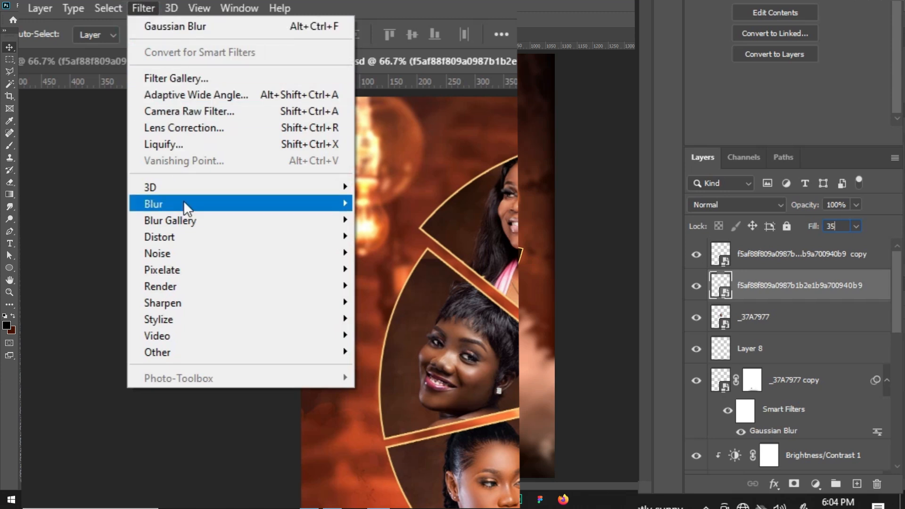
mouse_move(182, 205)
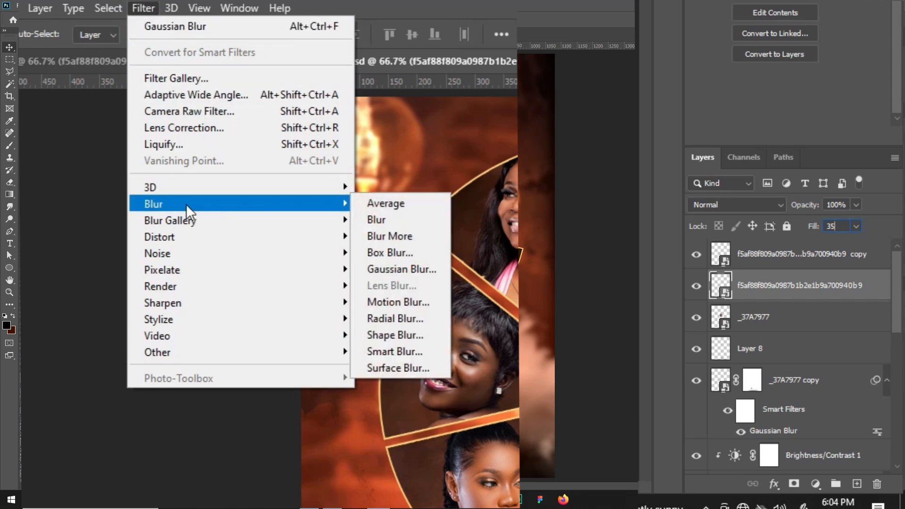
left_click(407, 269)
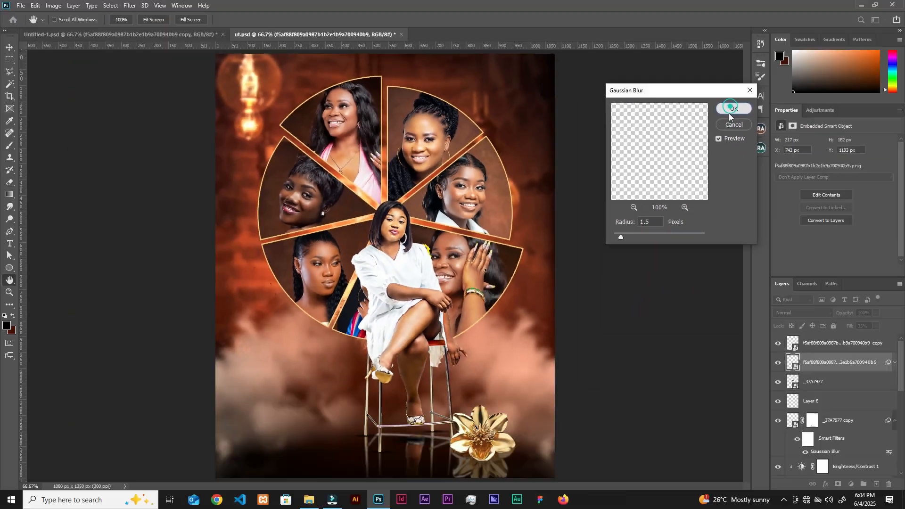
left_click(818, 67)
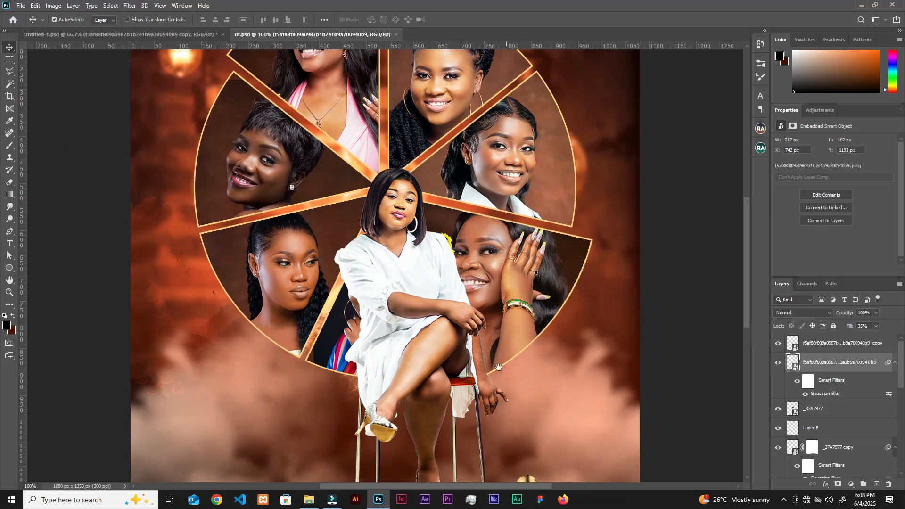
Add a new empty layer between the upright flower and its reflection, and activate the Brush tool
left_click_drag(498, 367, 458, 121)
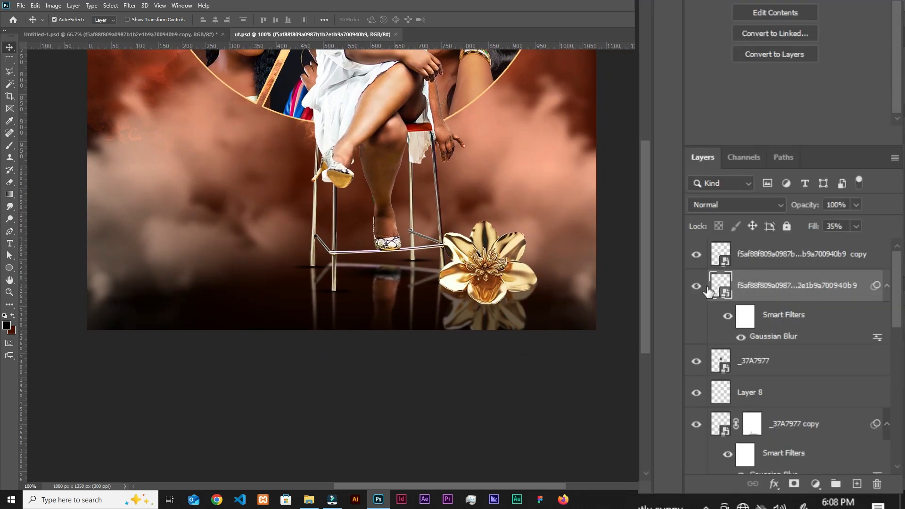
left_click(720, 286, "ctrl")
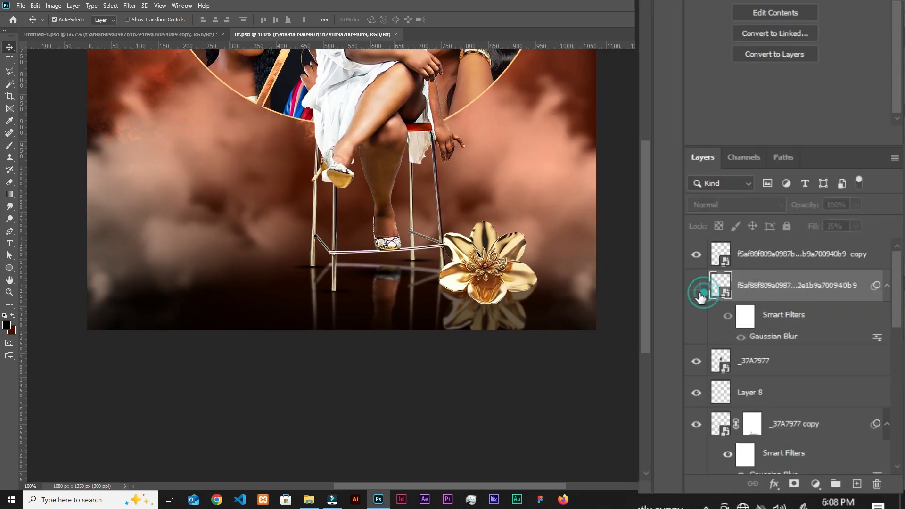
left_click(857, 484)
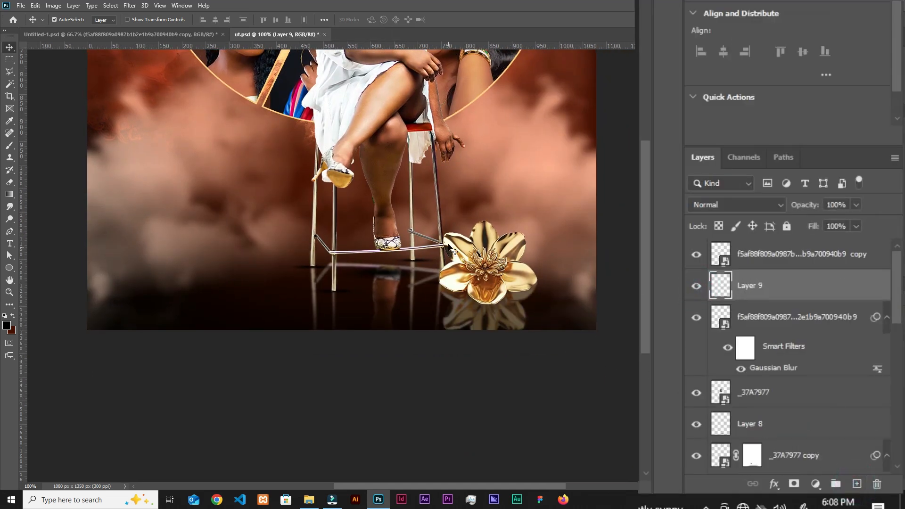
key("b")
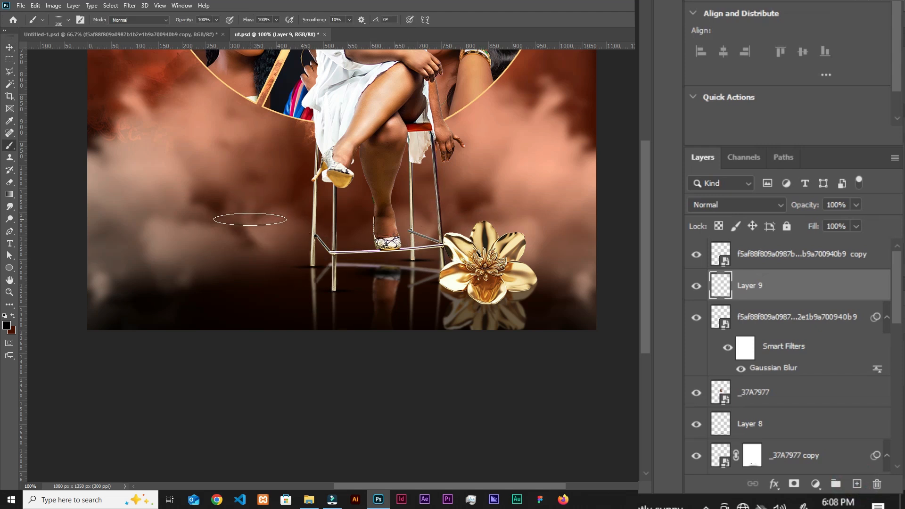
left_click(255, 220)
key("ctrl+z")
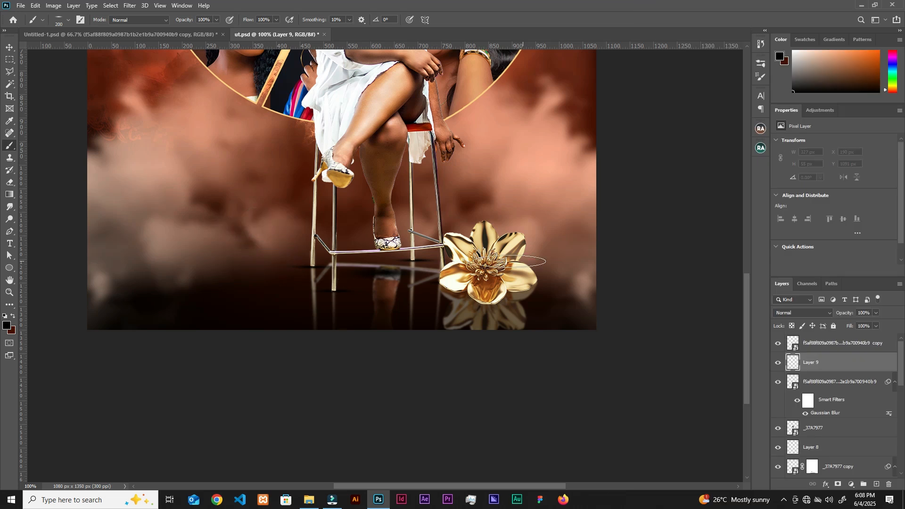
right_click(389, 298)
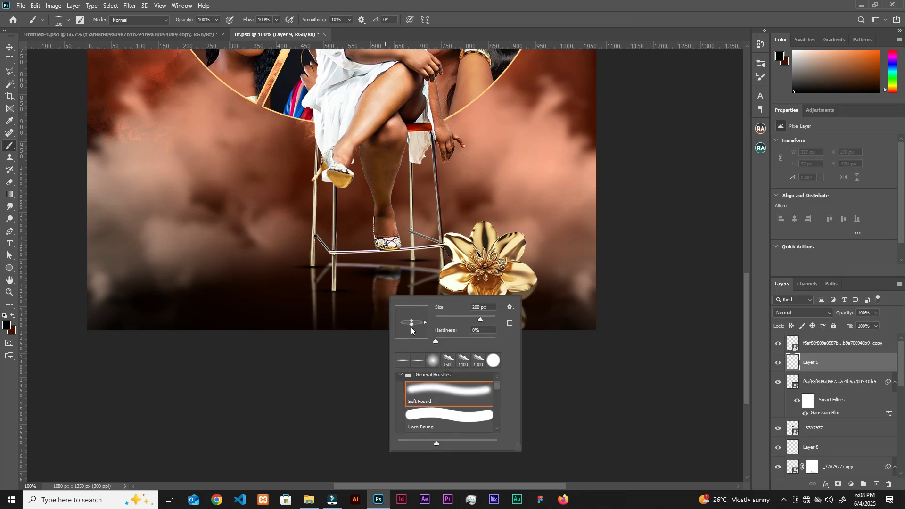
left_click(489, 286)
key("ctrl+z")
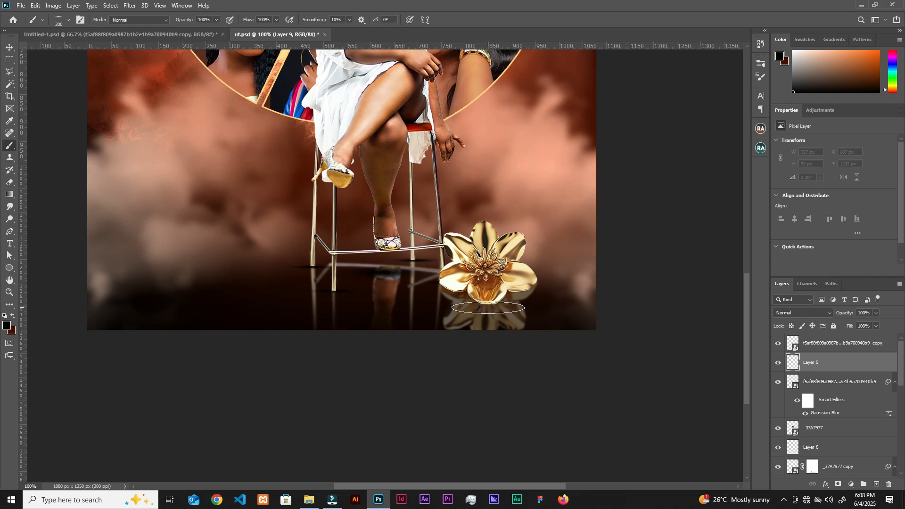
Paint a soft black contact shadow under the golden flower on Layer 9, reducing the flattened brush to 125 px
key("bracketleft")
key("bracketleft")
left_click(488, 304)
key("bracketleft")
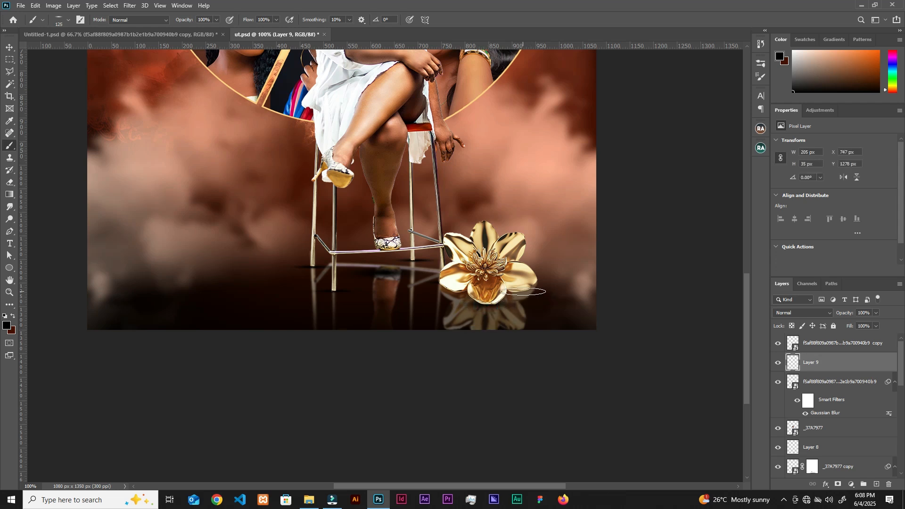
mouse_move(522, 292)
left_mouse_down()
mouse_move(479, 308)
mouse_move(472, 293)
mouse_move(451, 294)
left_mouse_up()
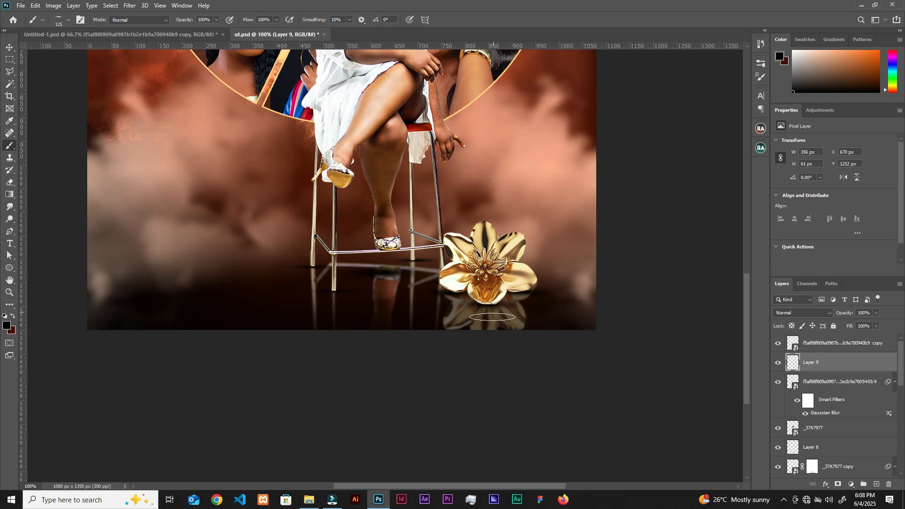
key("ctrl+minus")
key("v")
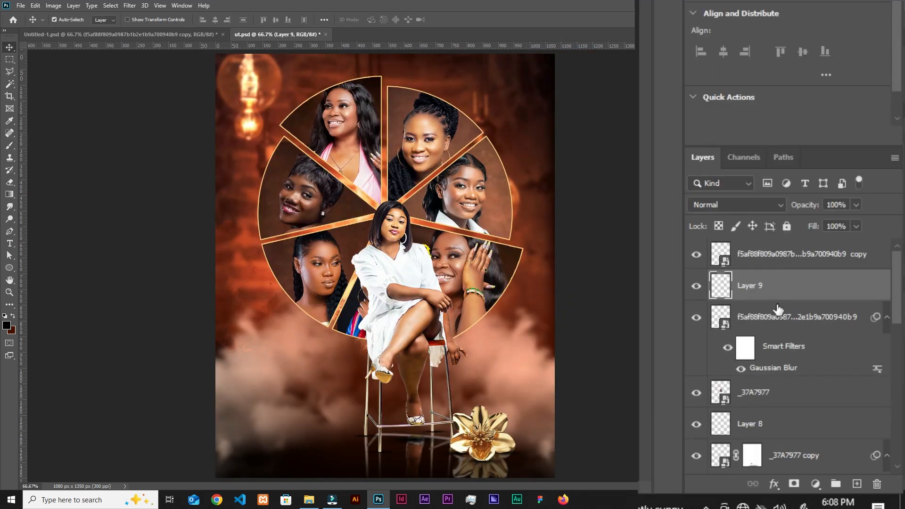
Link the golden flower, Layer 9 shadow and reflection layers together, and undo a trial move of the group
left_click(770, 256)
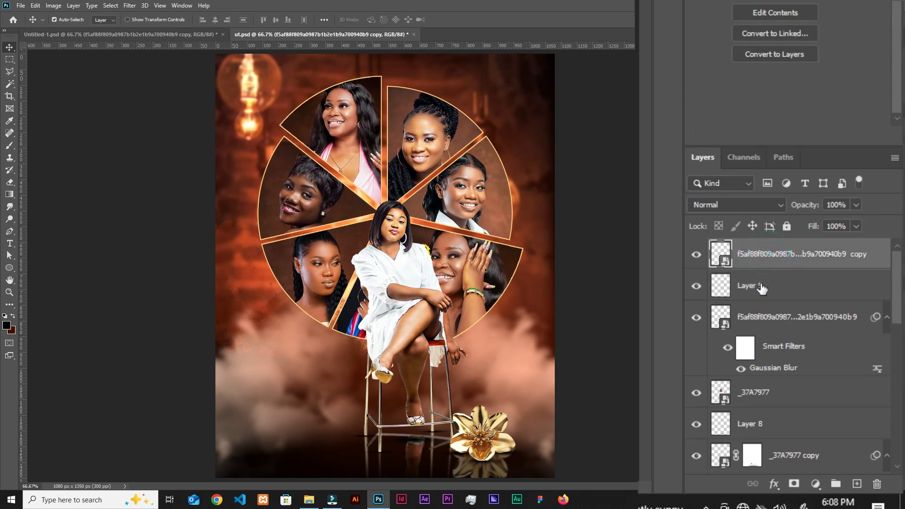
left_click(747, 313, "shift")
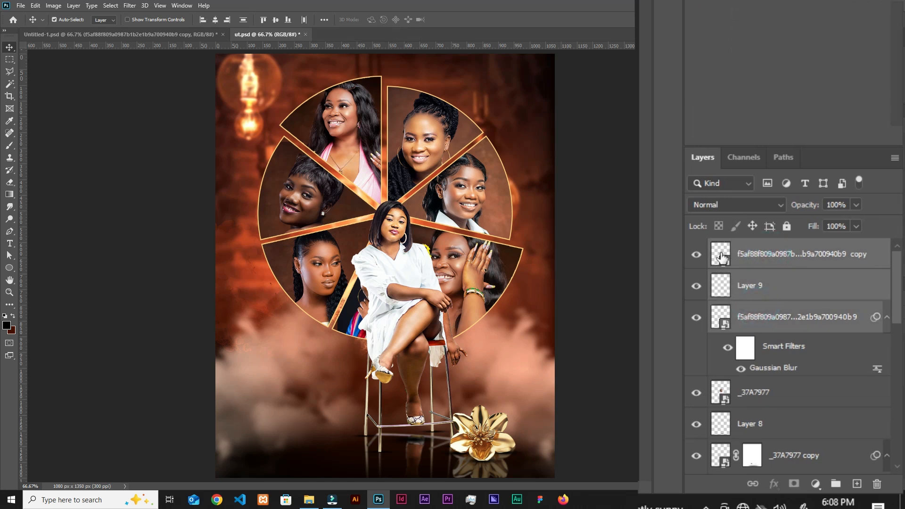
left_click(753, 484)
left_click_drag(503, 441, 515, 420)
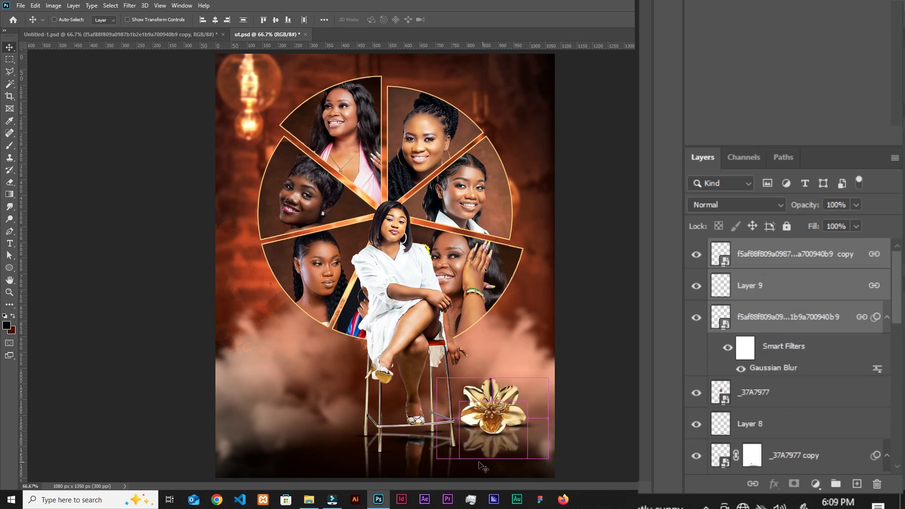
key("ctrl+z")
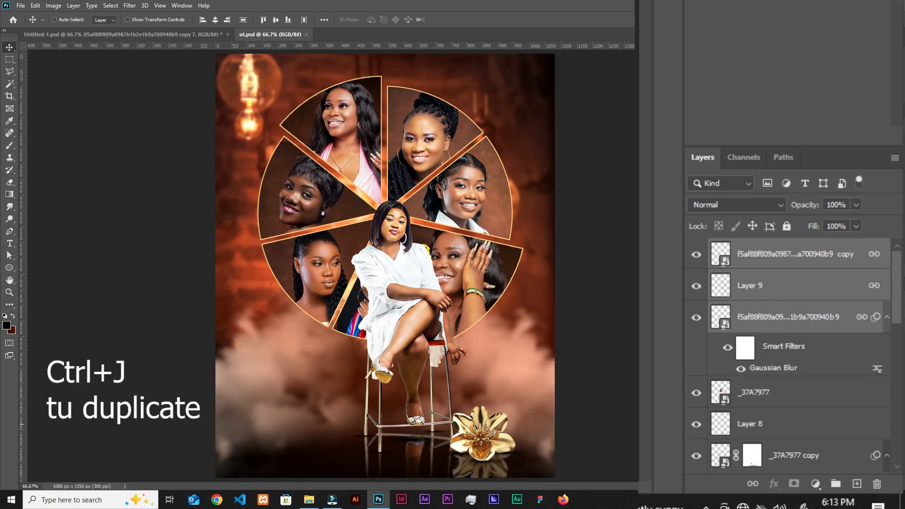
Duplicate the flower, shadow and reflection layers and merge the copies into a single smart object
key("ctrl+j")
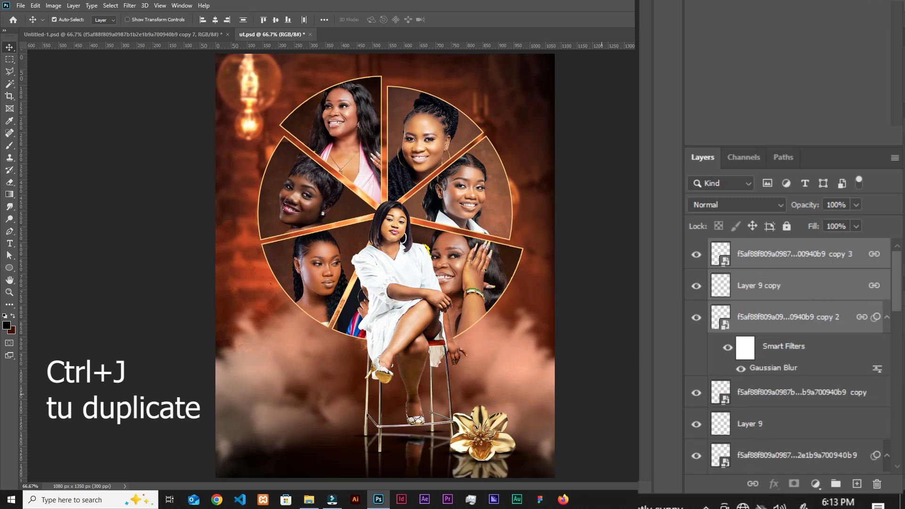
right_click(777, 291)
left_click(608, 298)
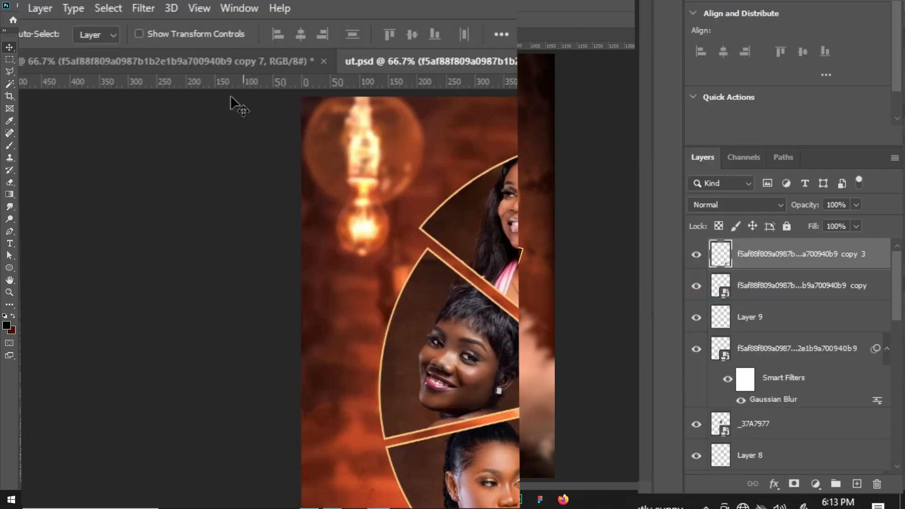
left_click(143, 9)
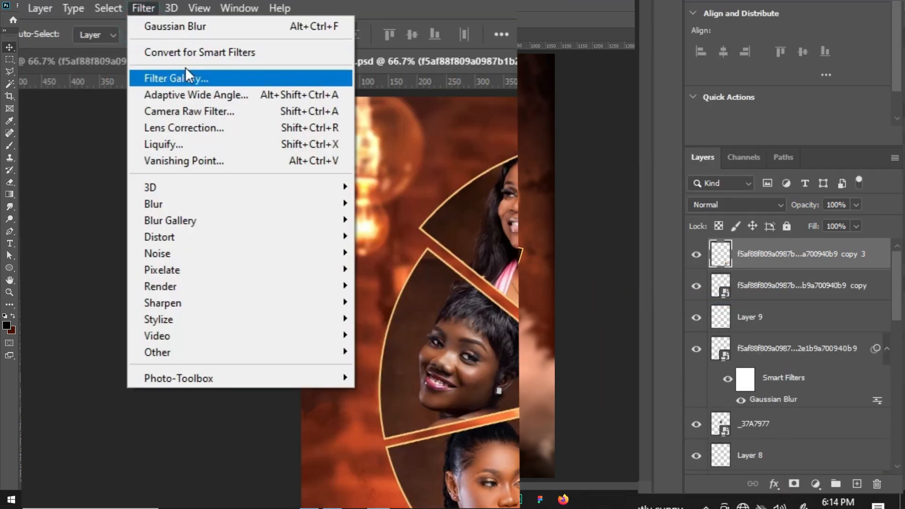
left_click(190, 53)
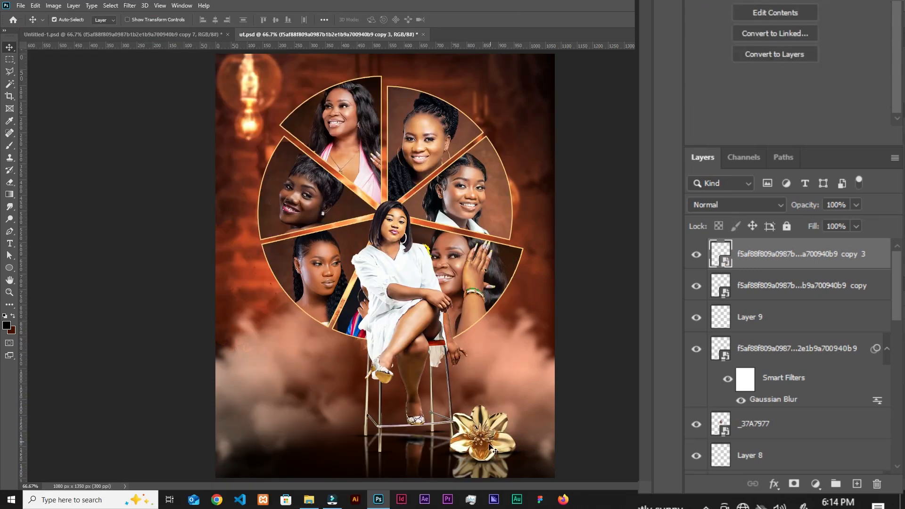
Scale the merged flower copy down to about 214 px wide and place it in the poster's lower-left corner
left_click_drag(495, 450, 335, 425)
key("ctrl+t")
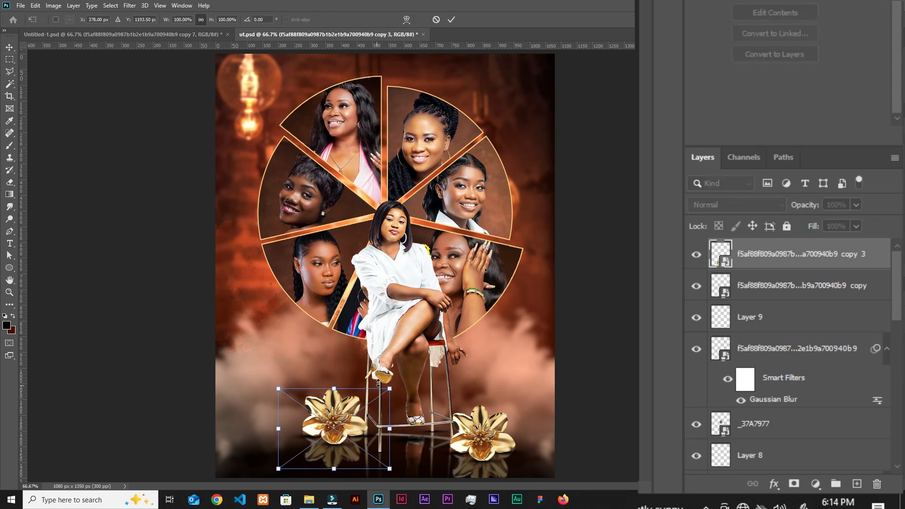
left_click_drag(386, 388, 341, 423)
left_click_drag(330, 439, 261, 445)
left_click(452, 20)
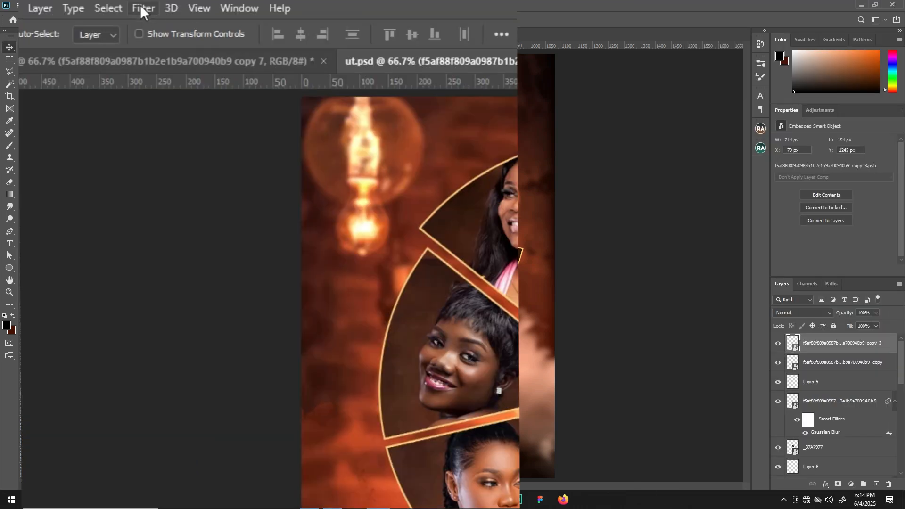
Apply a Gaussian Blur with a 3.0 px radius to the flower in the poster's lower-left corner
left_click(130, 6)
left_click(149, 26)
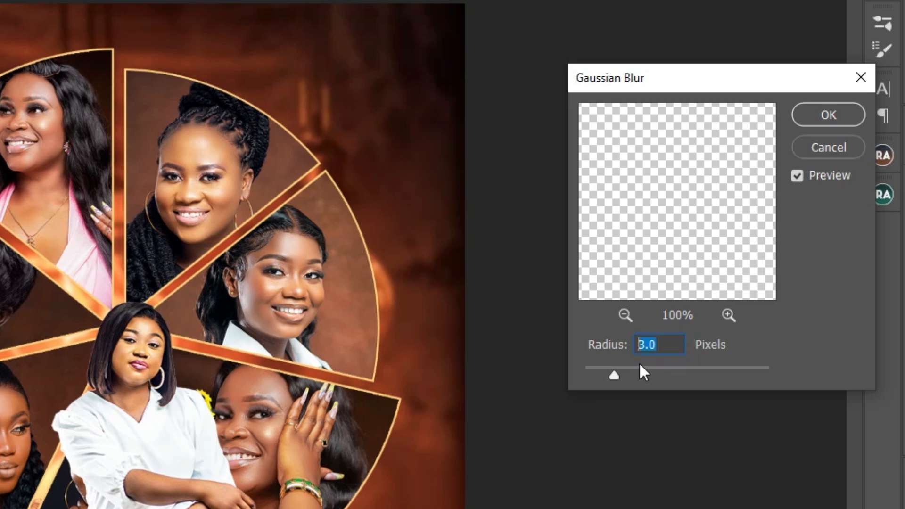
left_click(834, 114)
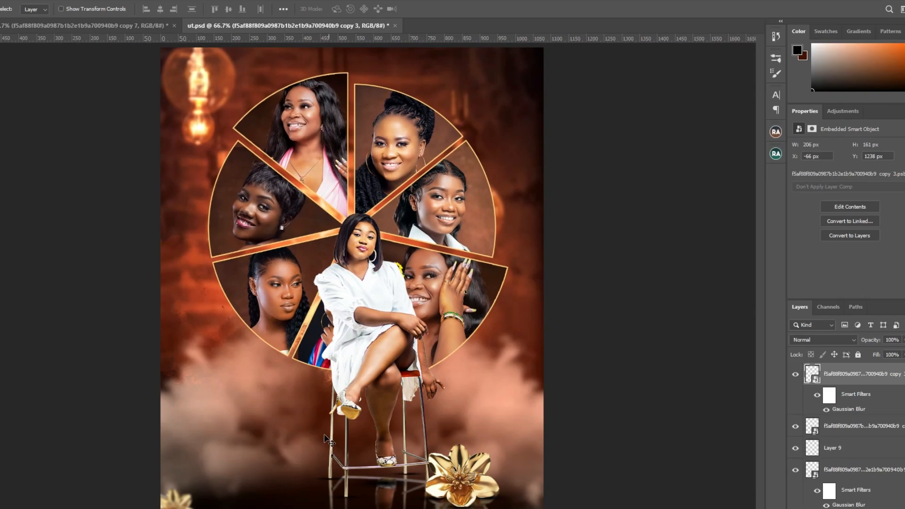
Duplicate the blurred corner flower, shrink the copy and place it above the corner flower near the poster's left edge
left_click_drag(236, 456, 297, 433)
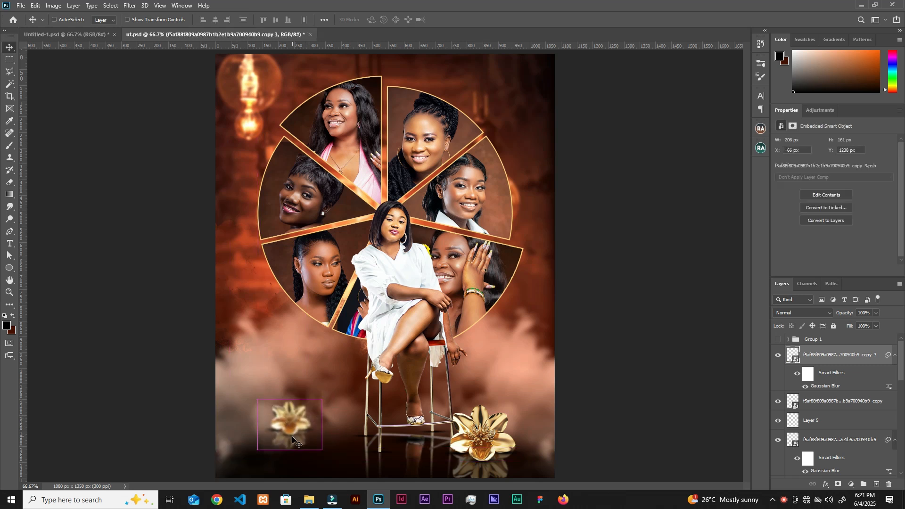
key("ctrl+z")
left_click_drag(241, 466, 304, 435)
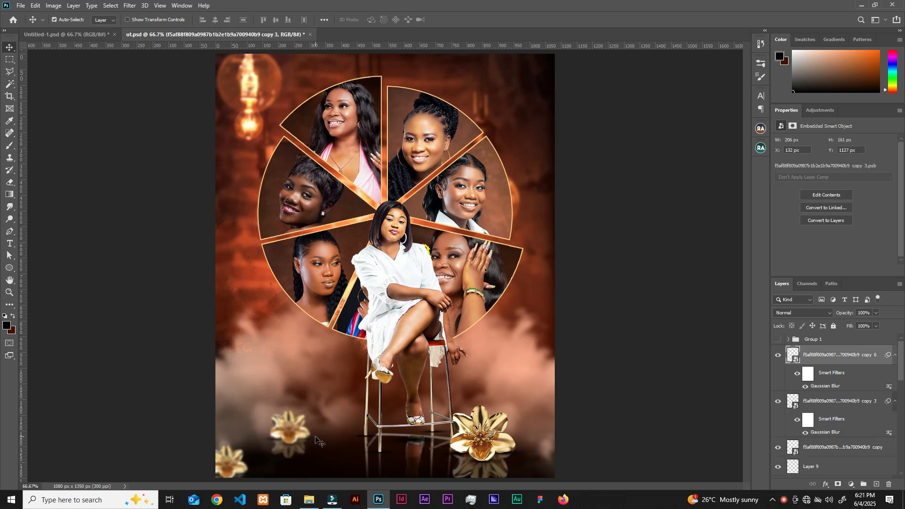
key("ctrl+t")
left_click_drag(322, 406, 251, 422)
left_click(452, 20)
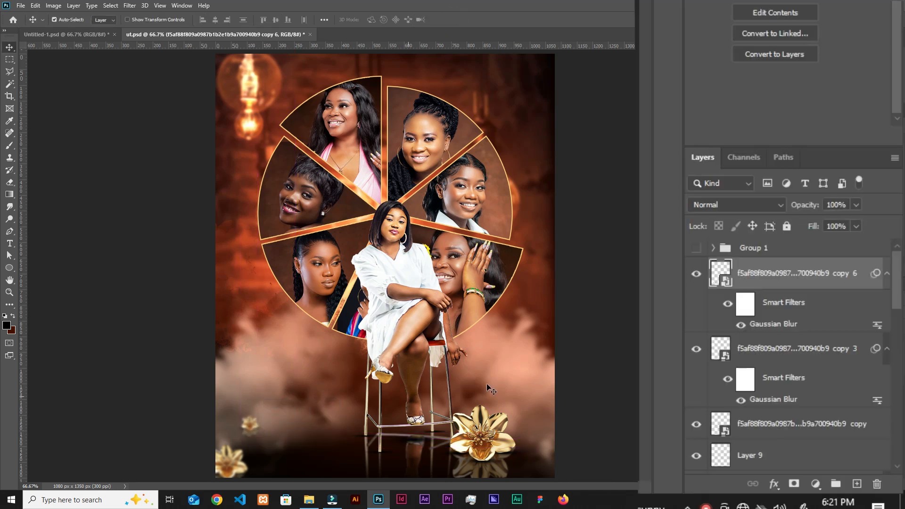
Lower the small blurred flower copy's fill to 37%
left_click(856, 226)
left_click_drag(861, 242, 821, 241)
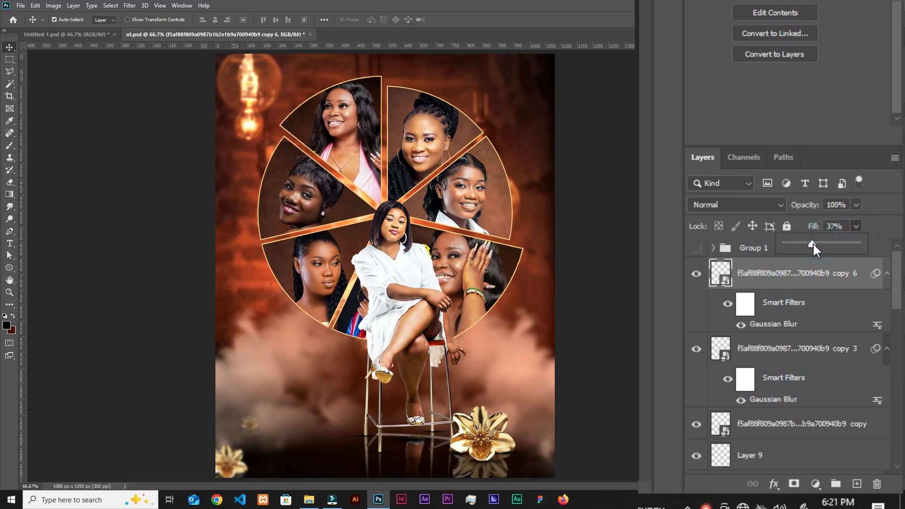
Delete the small blurred flower copy and make Group 1, with its scattered small flowers, visible
key("ctrl")
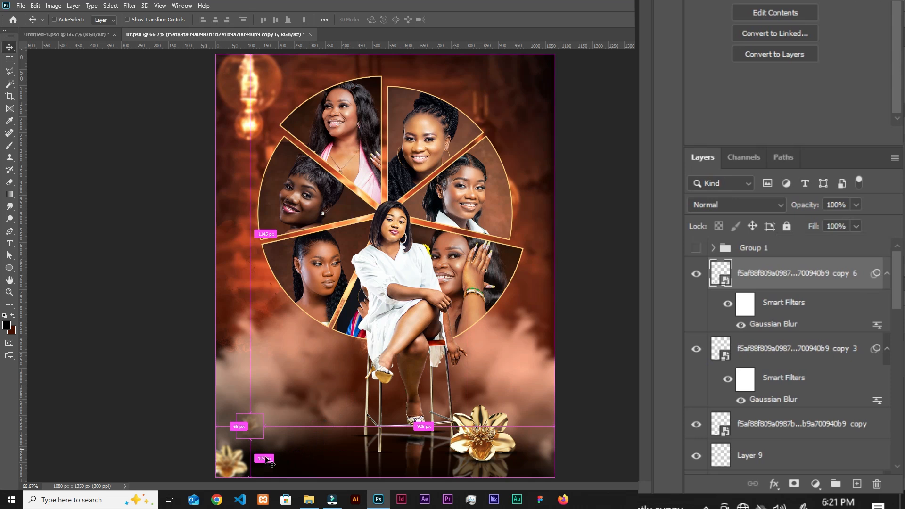
left_click_drag(807, 269, 874, 441)
left_click(696, 249)
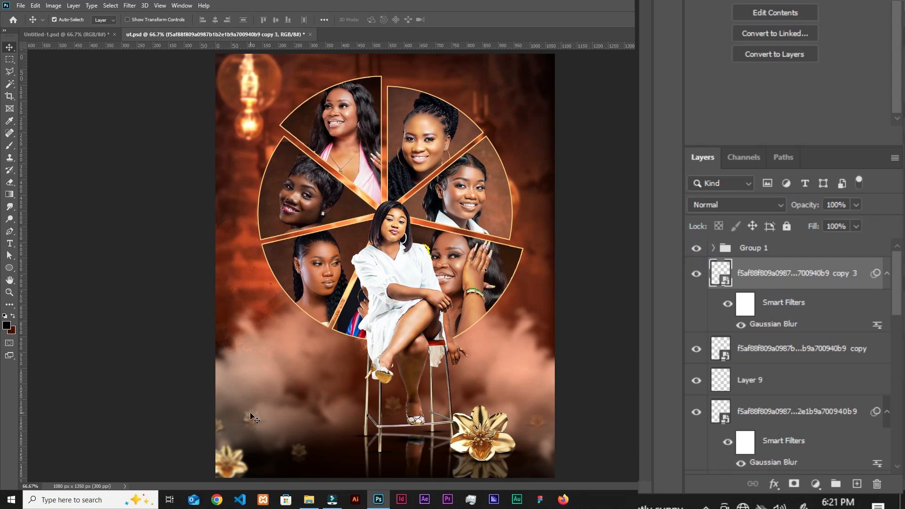
Inspect the visibility and Gaussian Blur settings of the small flower near the poster's left edge
left_click(251, 417)
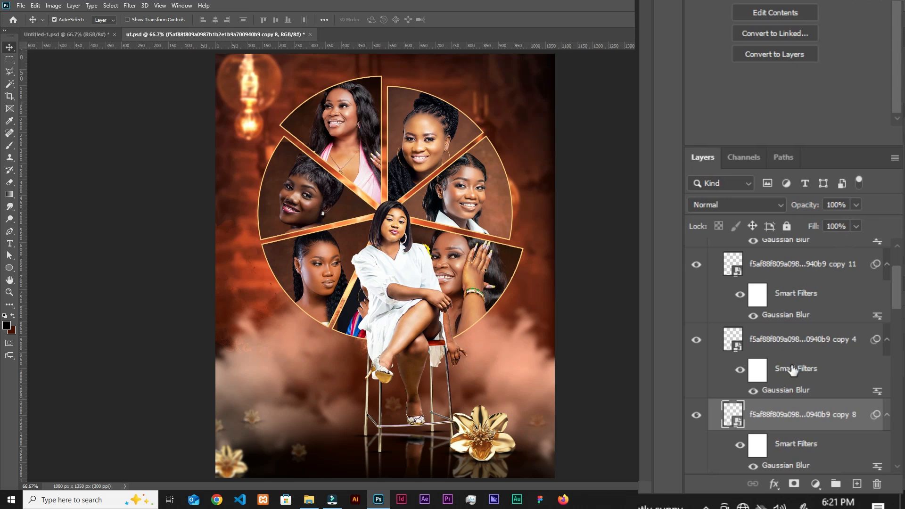
left_click(698, 416)
left_click(697, 416)
double_click(790, 466)
left_click(736, 125)
Inspect the blur radius and fill of the small flower behind the stool, and the blending of the flower near the right edge
left_click(394, 402)
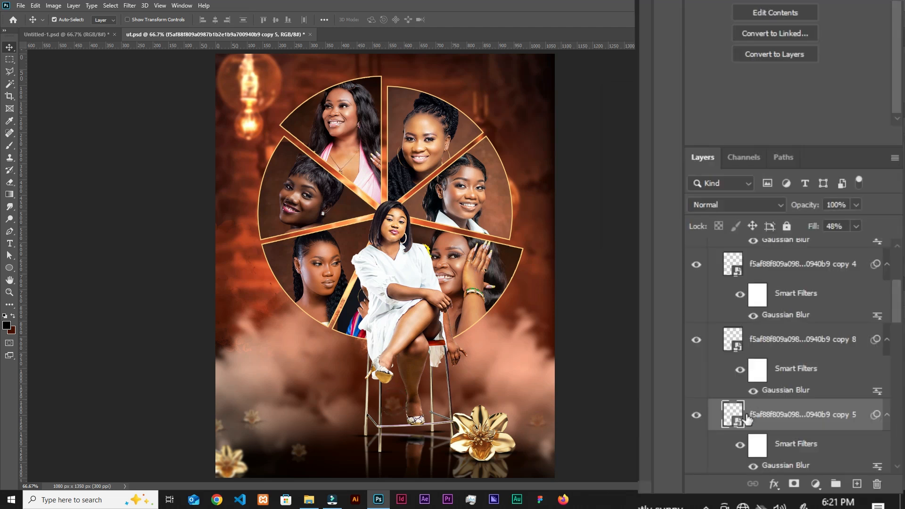
left_click(696, 416)
left_click(696, 416)
double_click(791, 466)
left_click(737, 124)
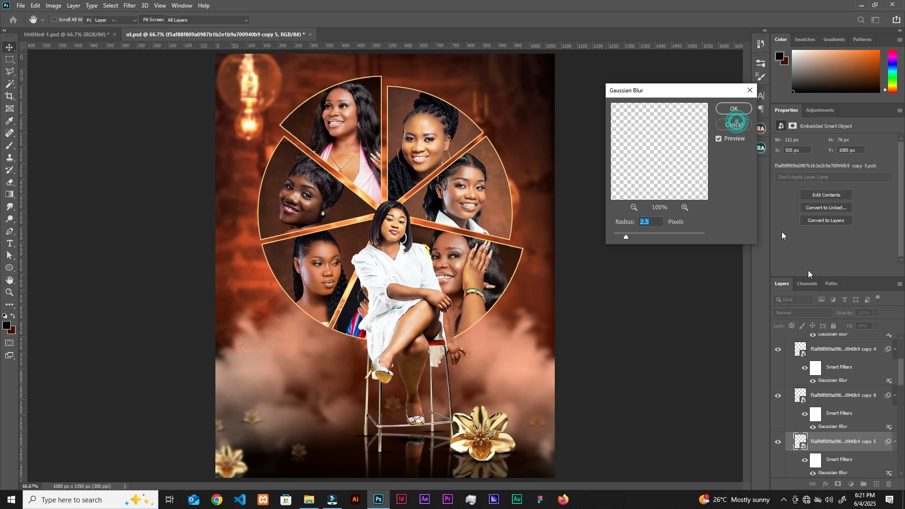
left_click(843, 228)
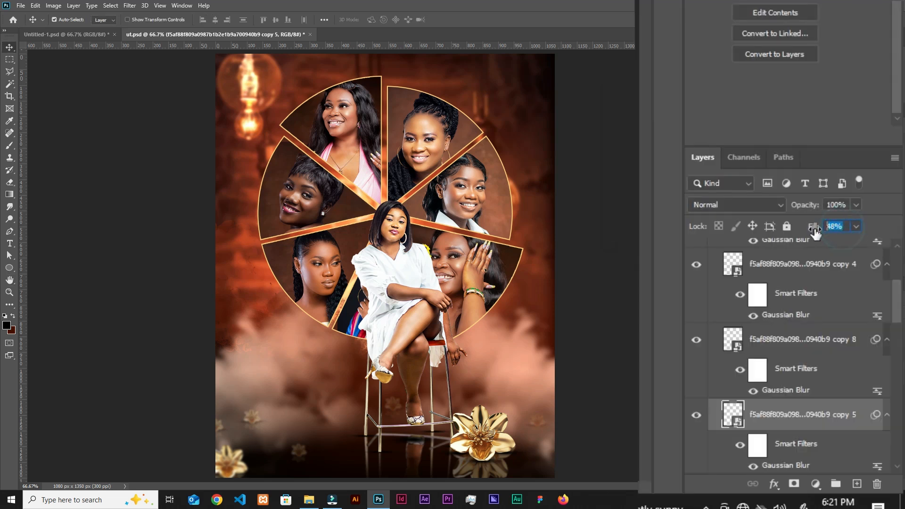
left_click(539, 426)
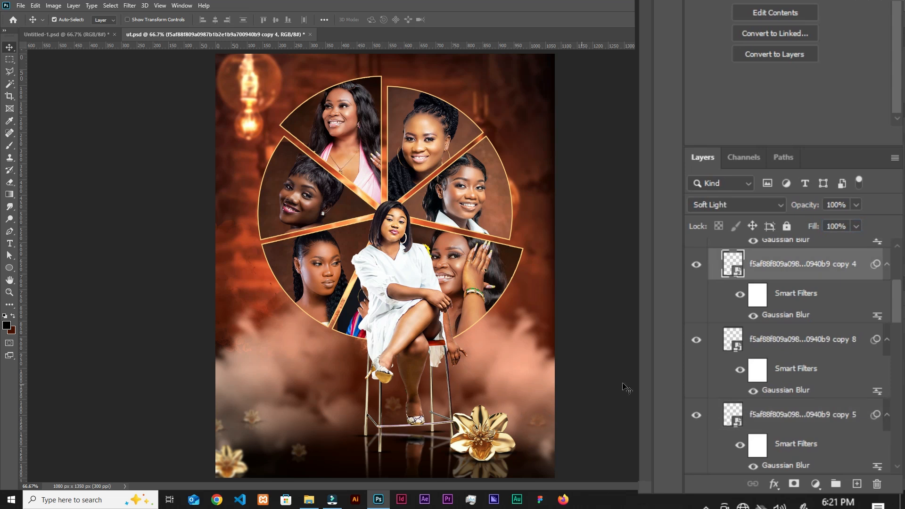
Identify the smoke layer Layer 8 copy by toggling its visibility and set its fill to 74%
left_click_drag(894, 294, 889, 251)
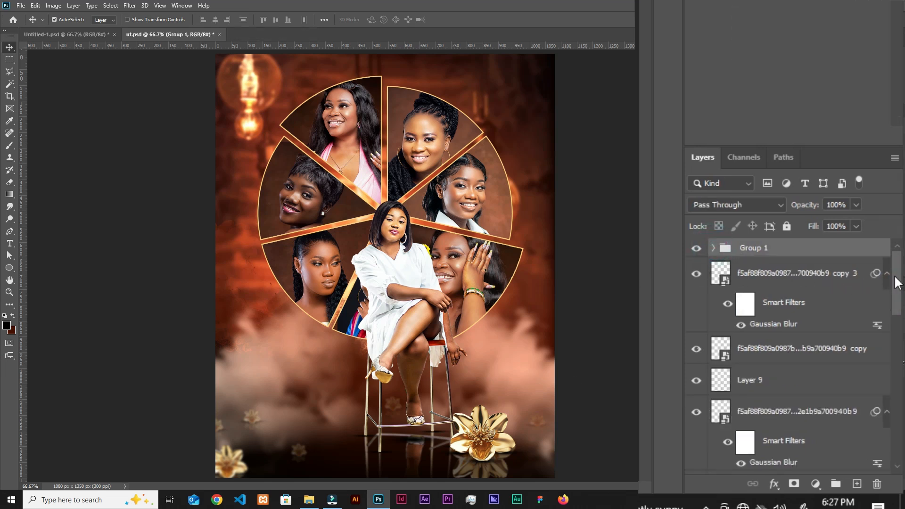
left_click_drag(896, 282, 818, 378)
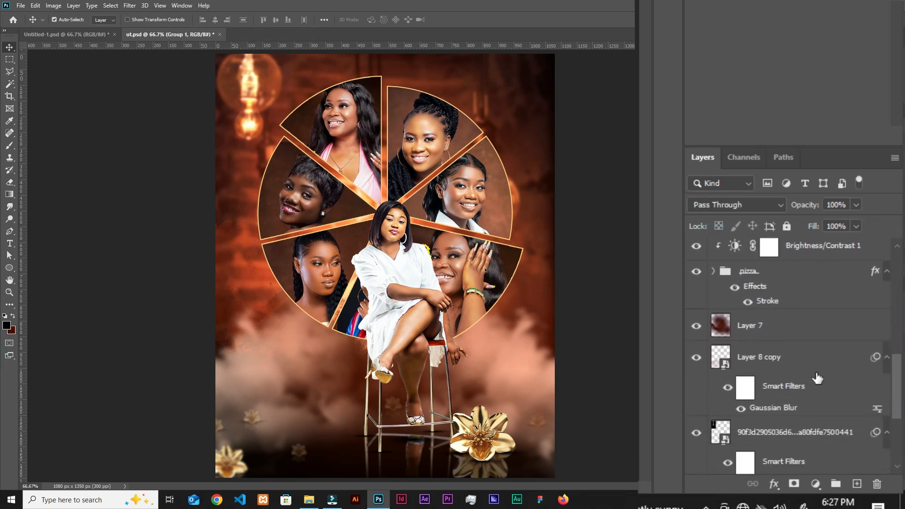
left_click(697, 360)
left_click(696, 359)
left_click(795, 360)
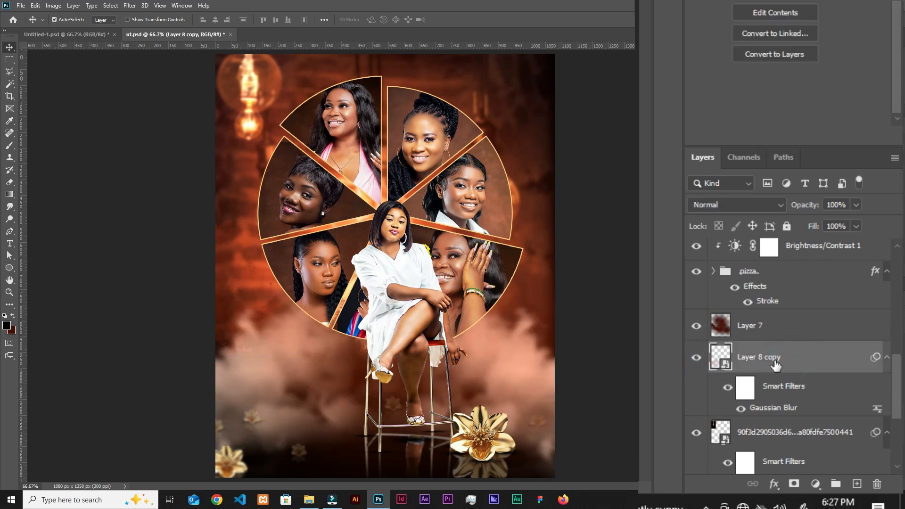
left_click(856, 226)
left_click_drag(844, 245, 844, 245)
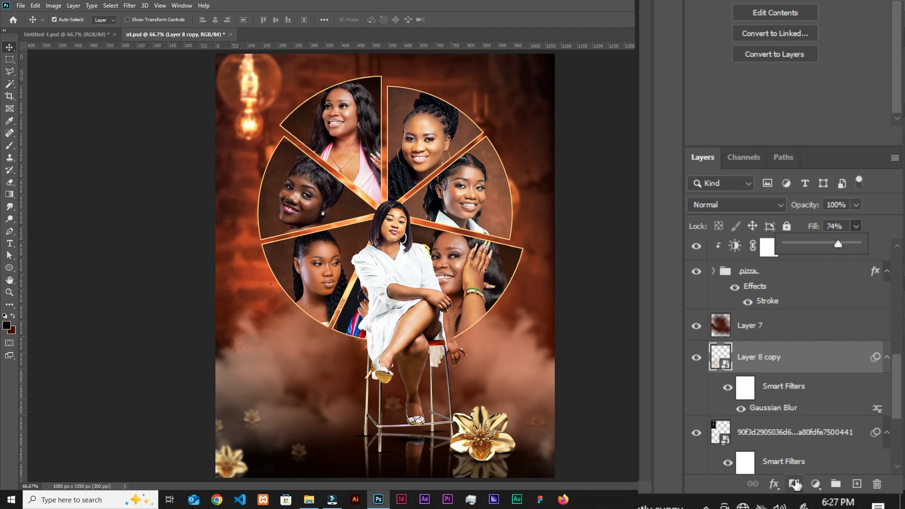
Add a layer mask to Layer 8 copy and set up a Soft Round brush with 26% flow
left_click(795, 485)
key("b")
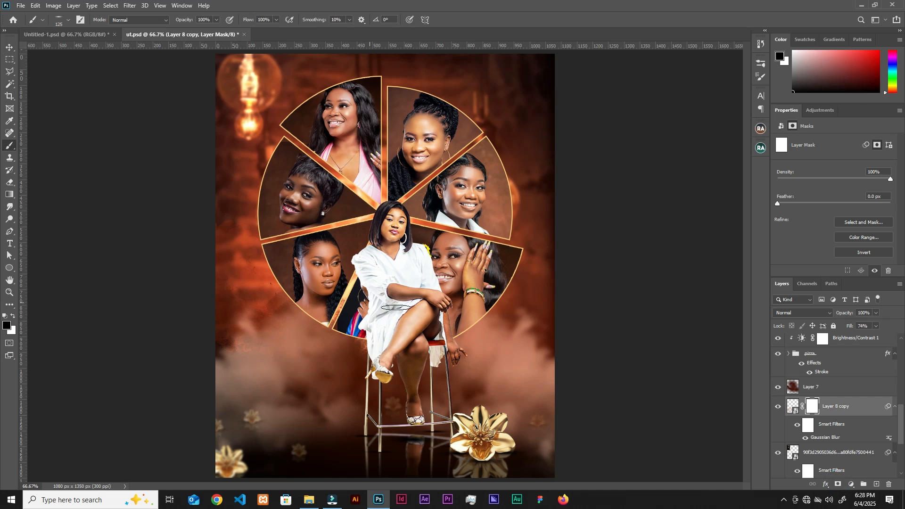
right_click(363, 341)
left_click(427, 427)
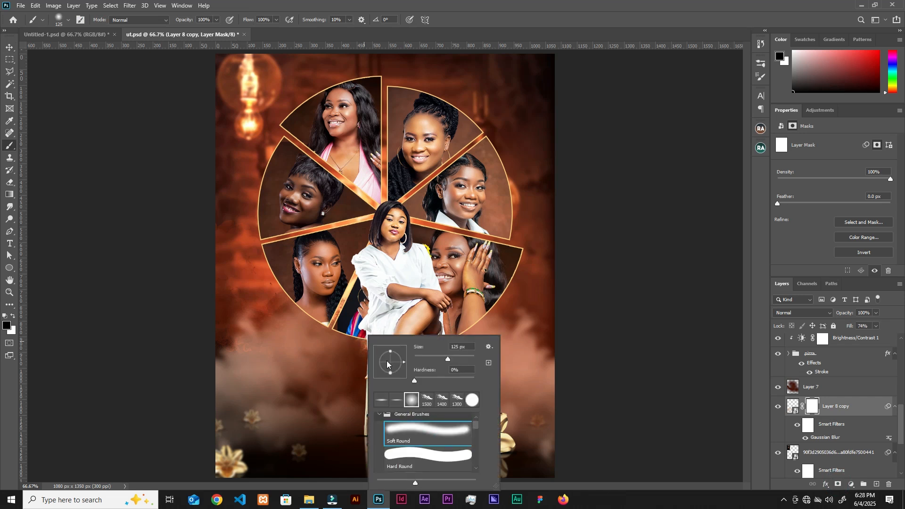
key("Return")
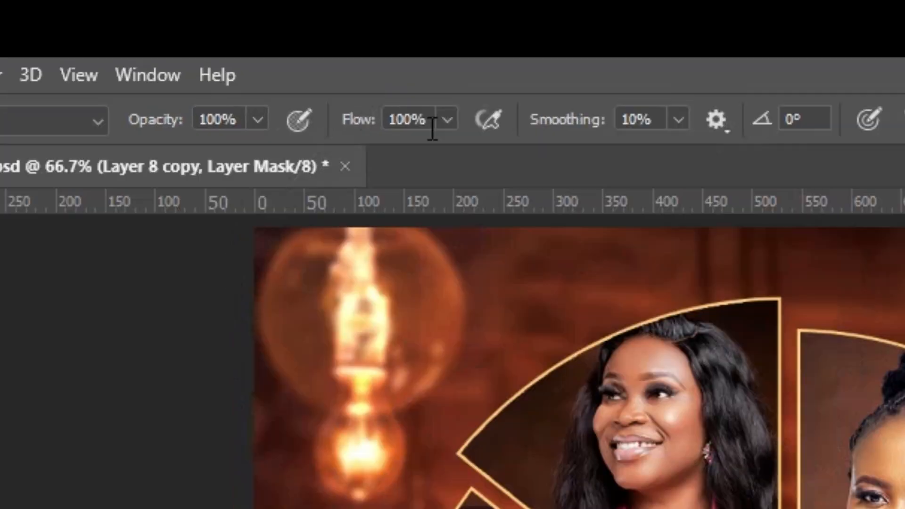
left_click(447, 120)
left_click_drag(350, 155, 346, 157)
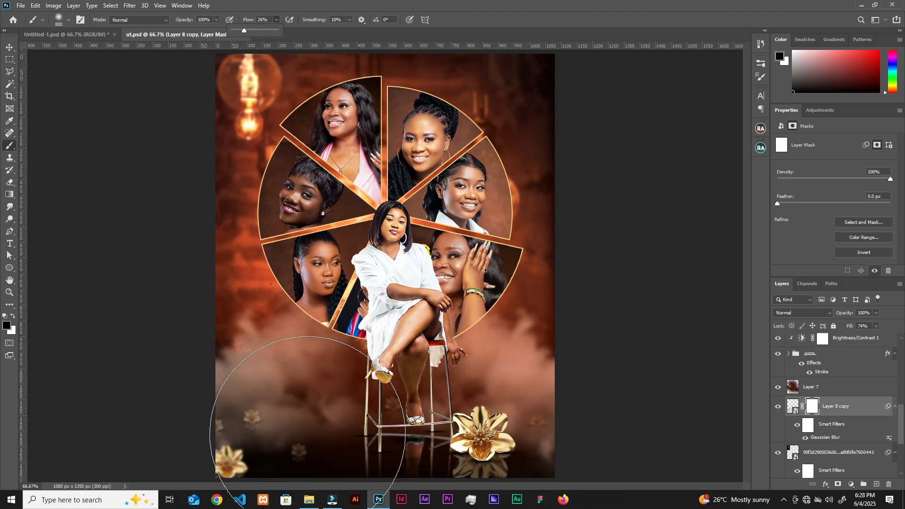
Paint black on the Layer 8 copy mask with the 800 px brush to thin the smoke in the poster's lower-left area
left_click(306, 457)
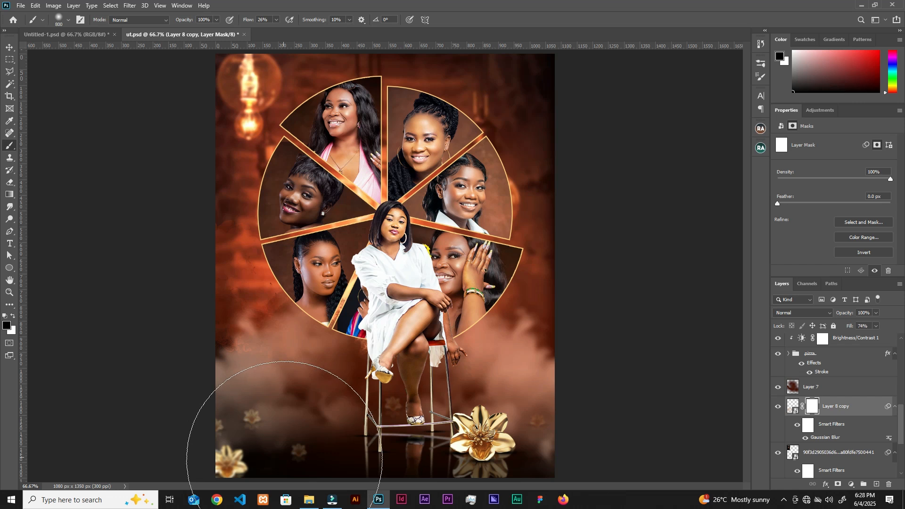
left_click(289, 452)
left_click(294, 456)
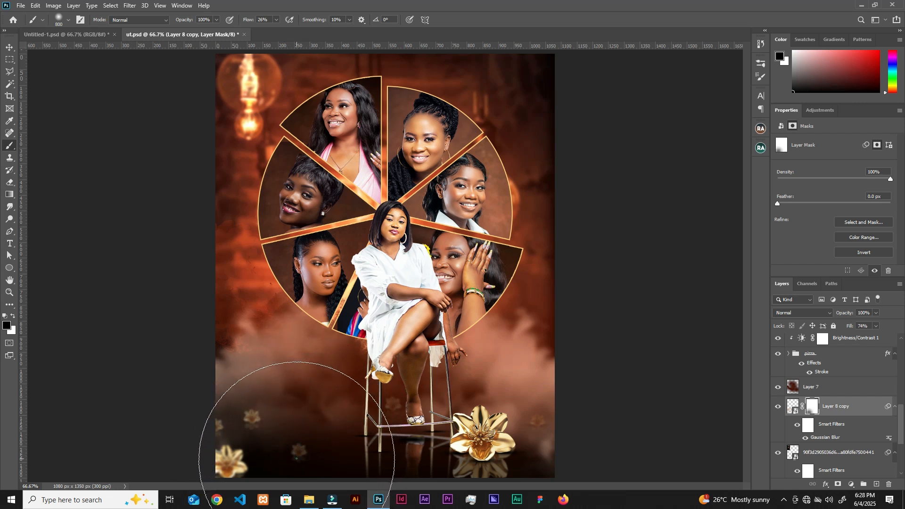
left_click(293, 458)
key("v")
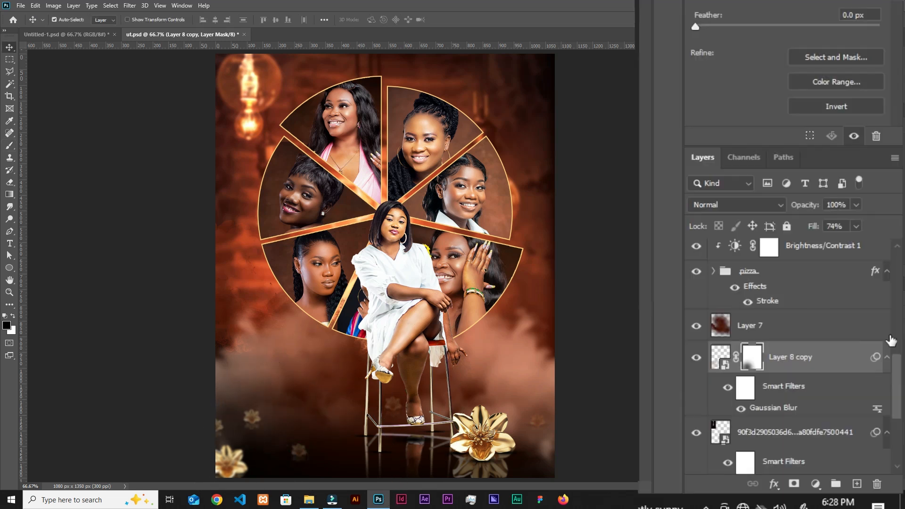
Make the text group Group 2 above Group 1 visible
scroll(891, 381, "up", 3)
scroll(882, 314, "up", 5)
left_click(859, 250)
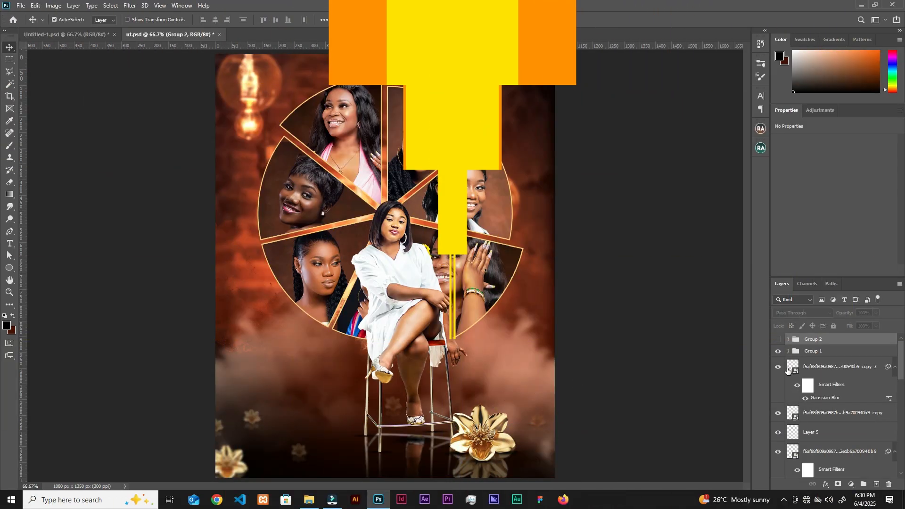
left_click(778, 339)
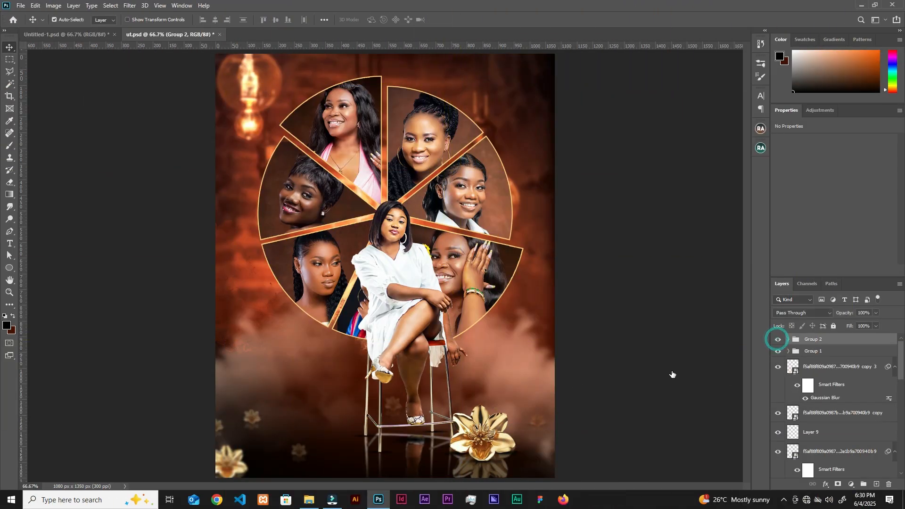
key("ctrl+plus")
key("ctrl+plus")
left_click_drag(428, 333, 481, 265)
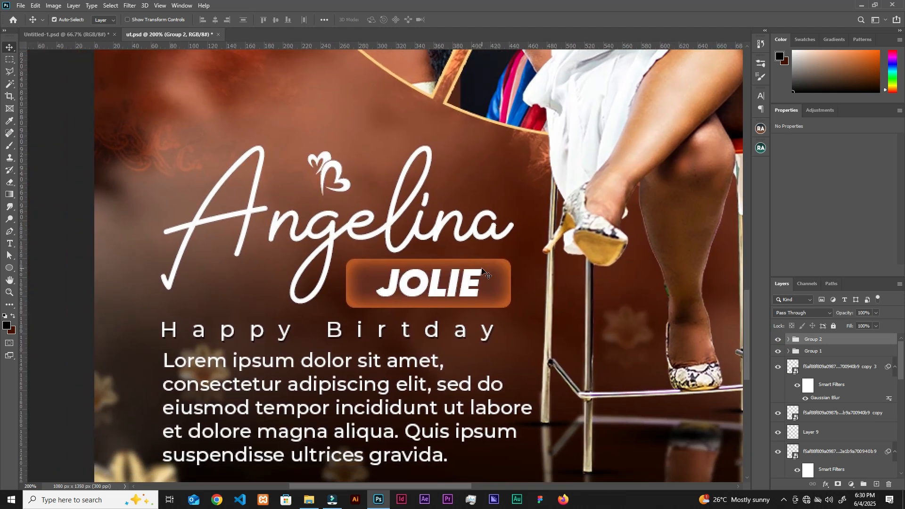
key("ctrl+minus")
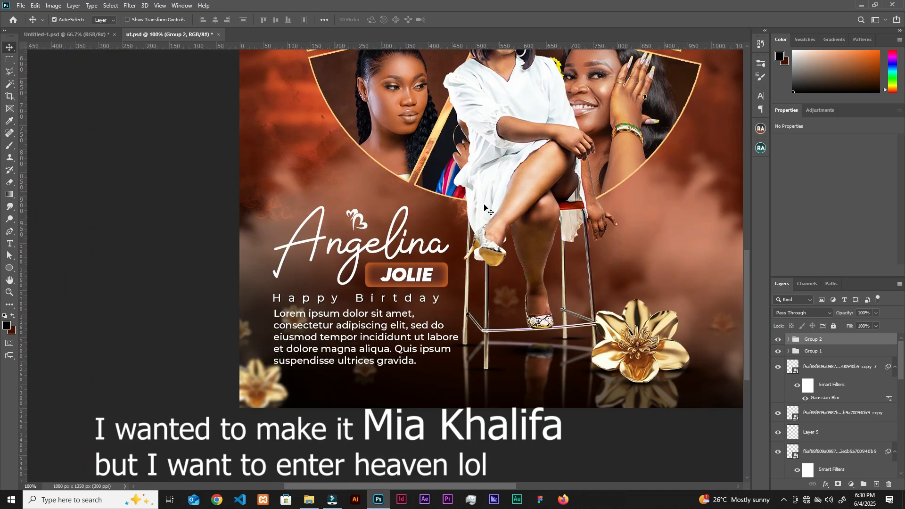
Examine the font and character settings of the script "Angelina" text and the "JOLIE" text
left_click(322, 248)
left_click(762, 99)
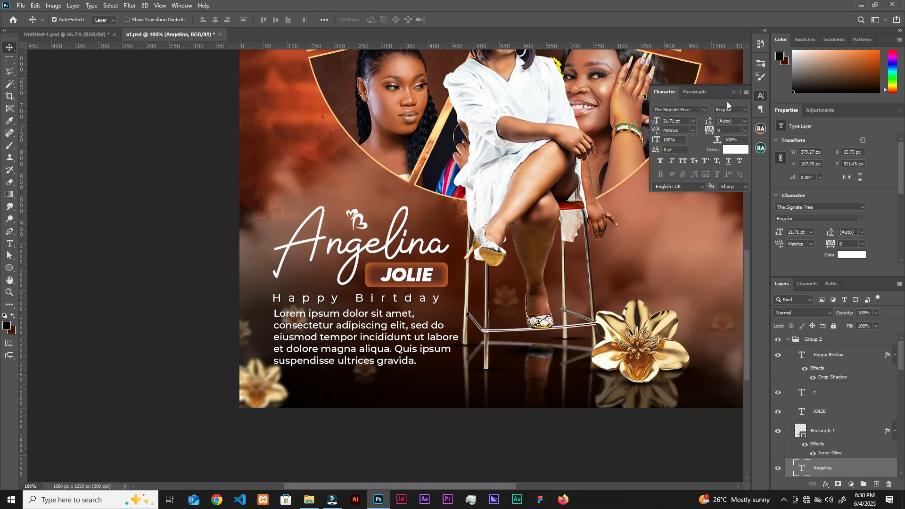
left_click(735, 92)
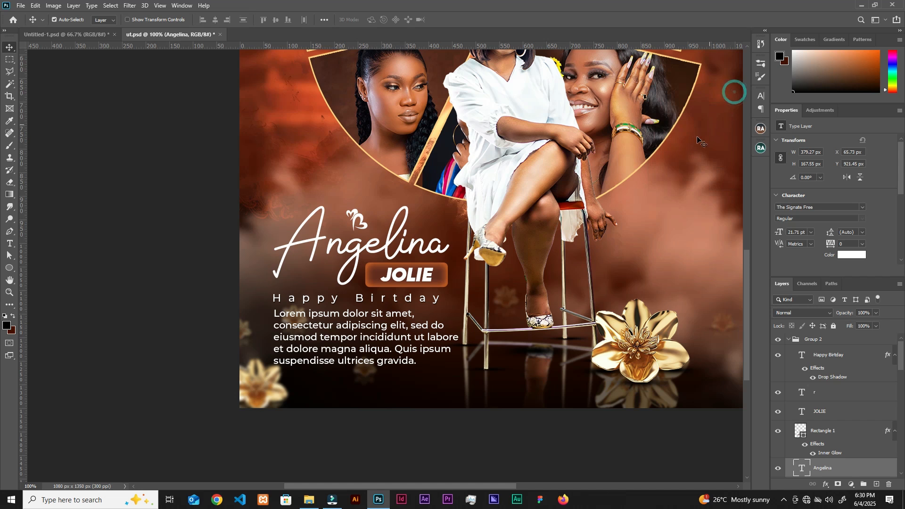
left_click(399, 284)
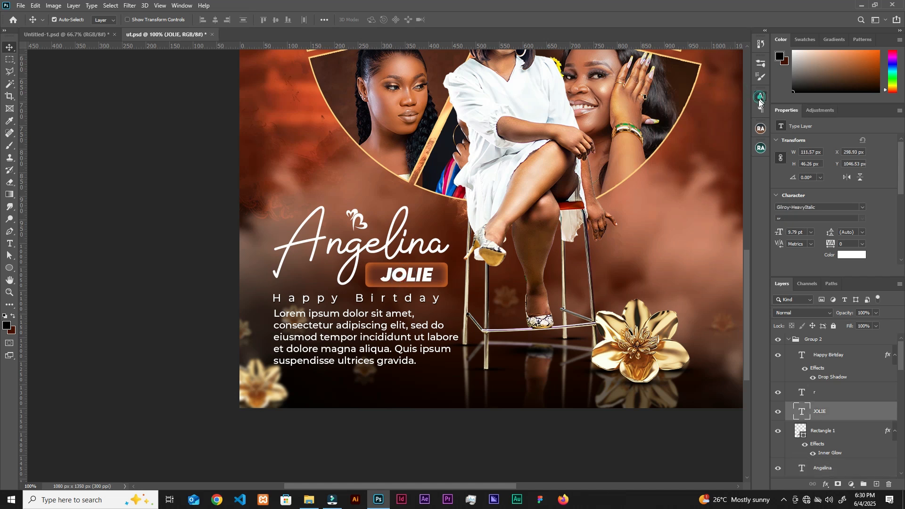
left_click(760, 98)
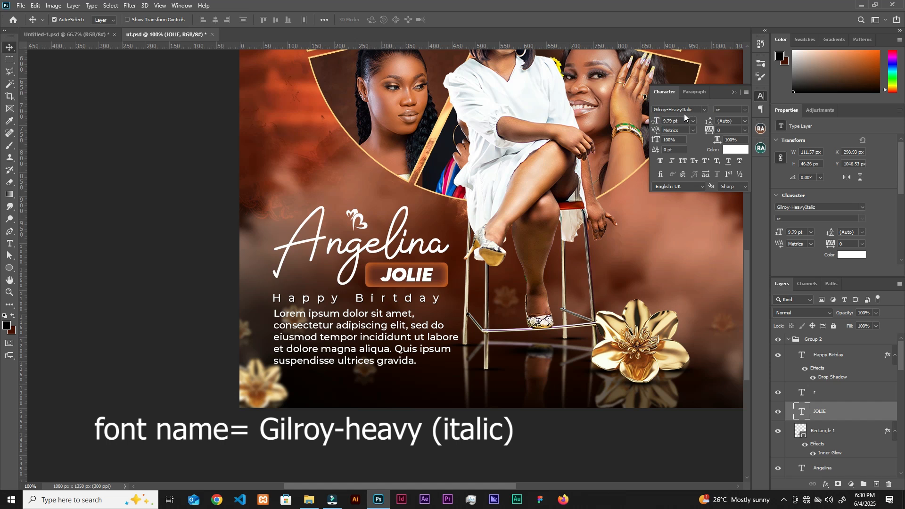
left_click(734, 93)
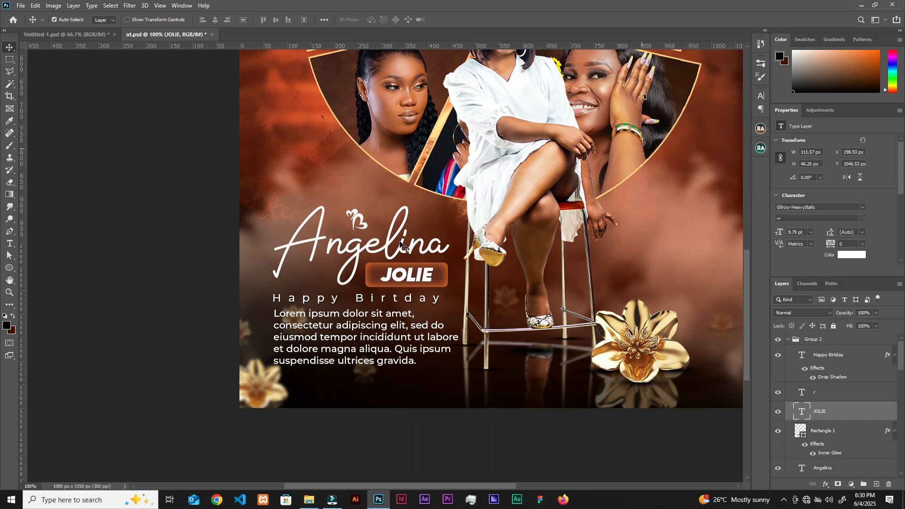
Examine the font, size and tracking of the "Happy Birtday" line and the lorem ipsum paragraph
left_click(367, 302)
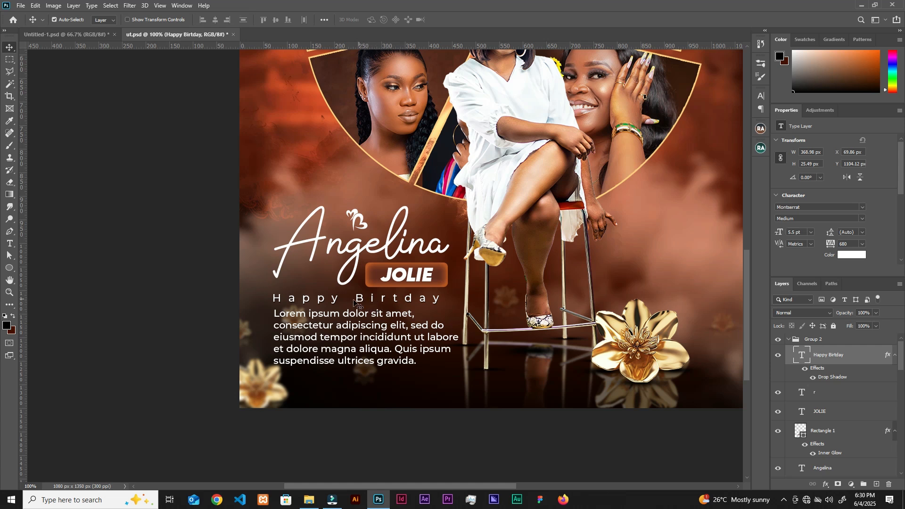
left_click(758, 96)
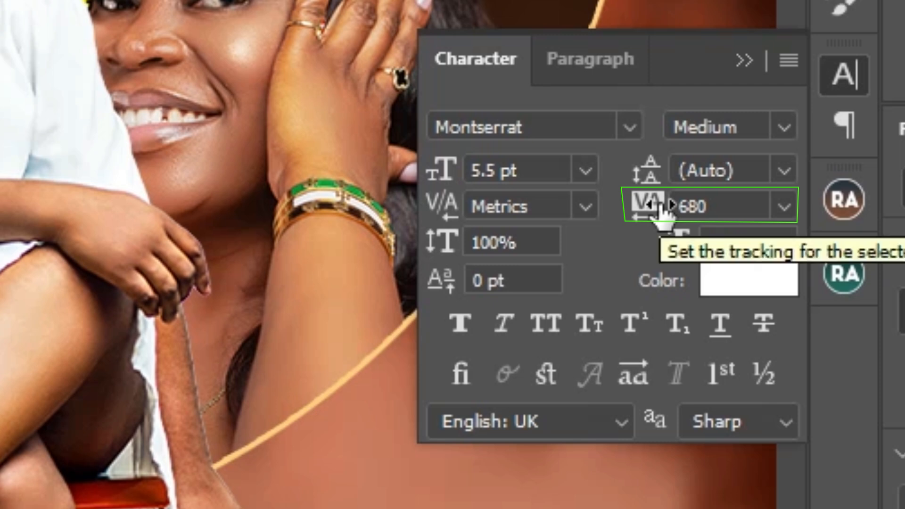
left_click(737, 206)
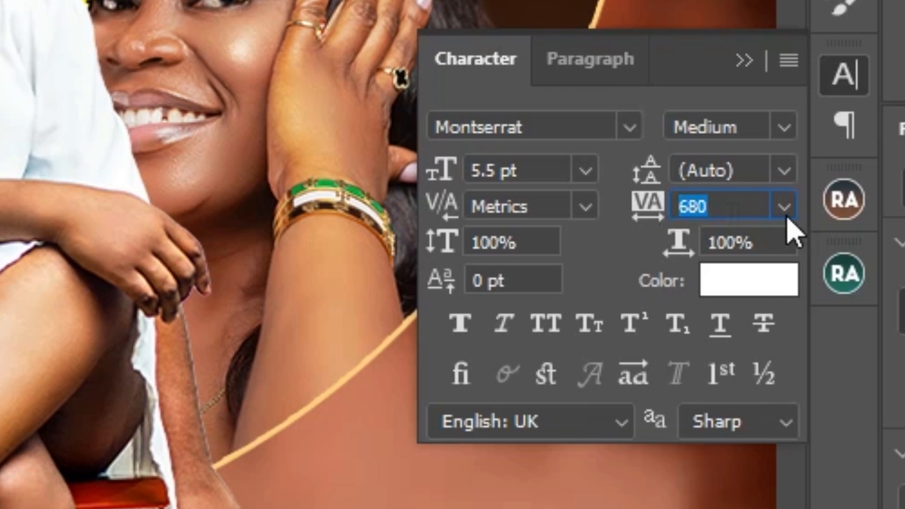
left_click(556, 171)
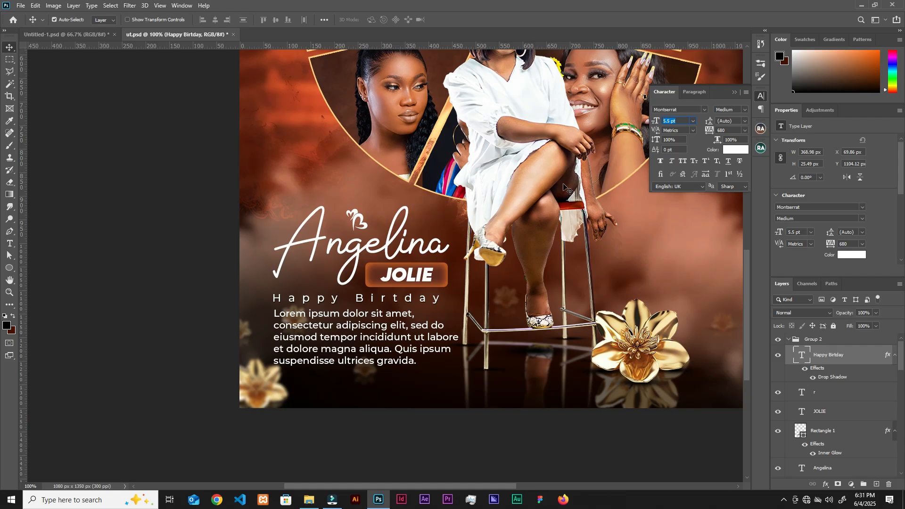
left_click(380, 315)
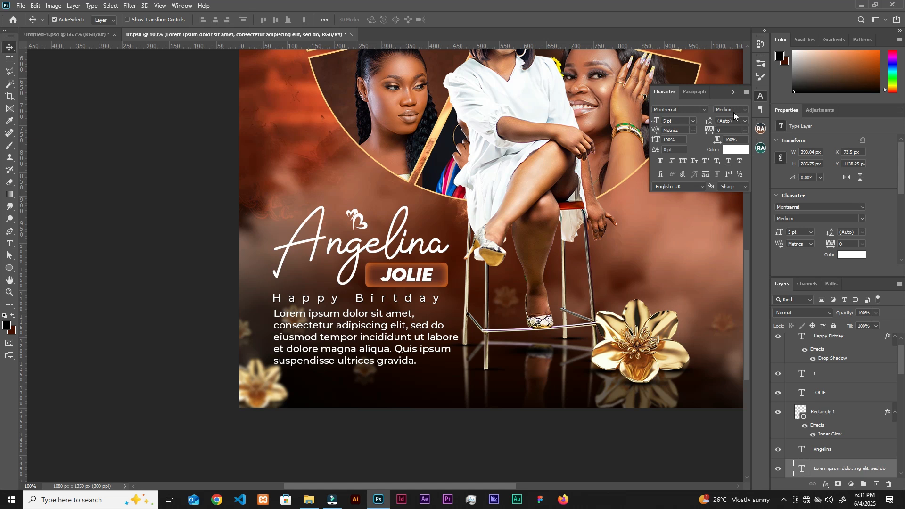
Draw a brown rectangle about 157 × 59 px with the Rectangle tool, just right of the box behind "JOLIE"
mouse_move(447, 278)
left_mouse_down()
mouse_move(485, 251)
mouse_move(456, 283)
left_mouse_up()
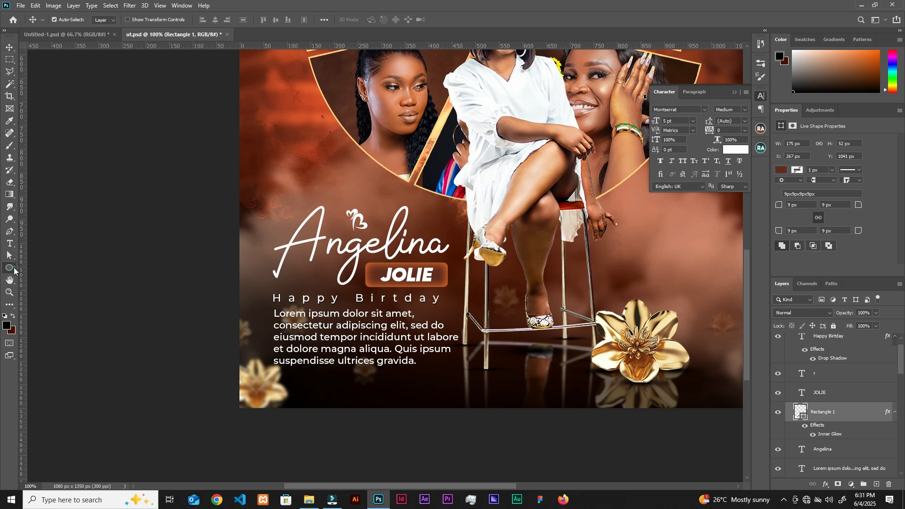
left_click(10, 268)
right_click(9, 272)
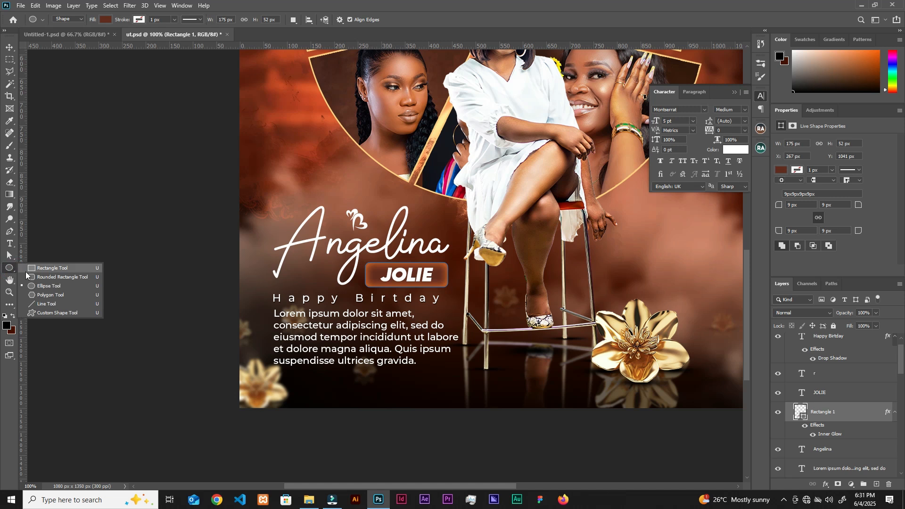
left_click(47, 265)
mouse_move(470, 281)
left_mouse_down()
mouse_move(561, 297)
mouse_move(544, 309)
left_mouse_up()
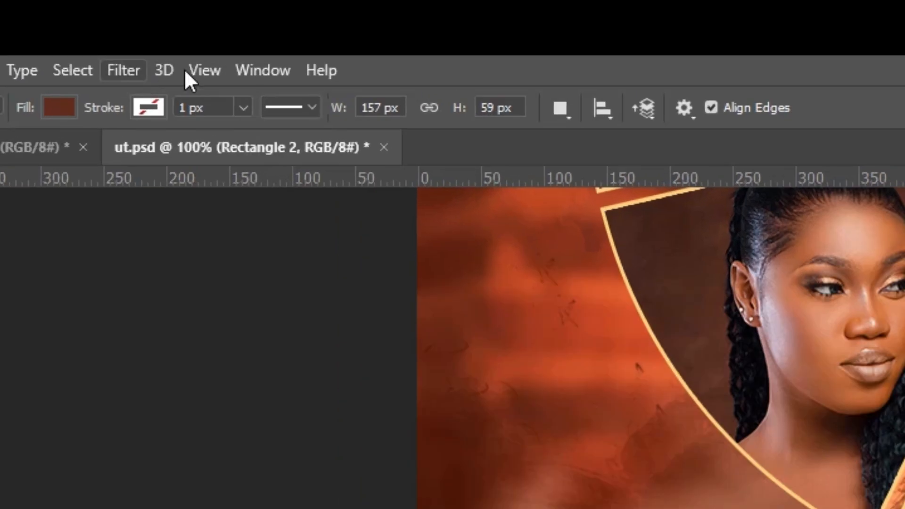
Round all four corners of the new brown rectangle to 10 px and delete that rectangle
left_click(181, 5)
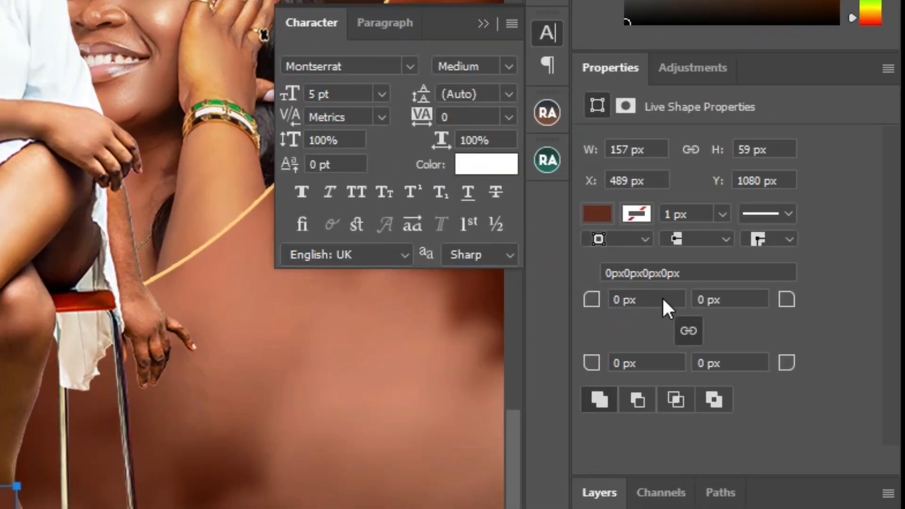
left_click_drag(813, 206, 782, 212)
type("10")
key("Return")
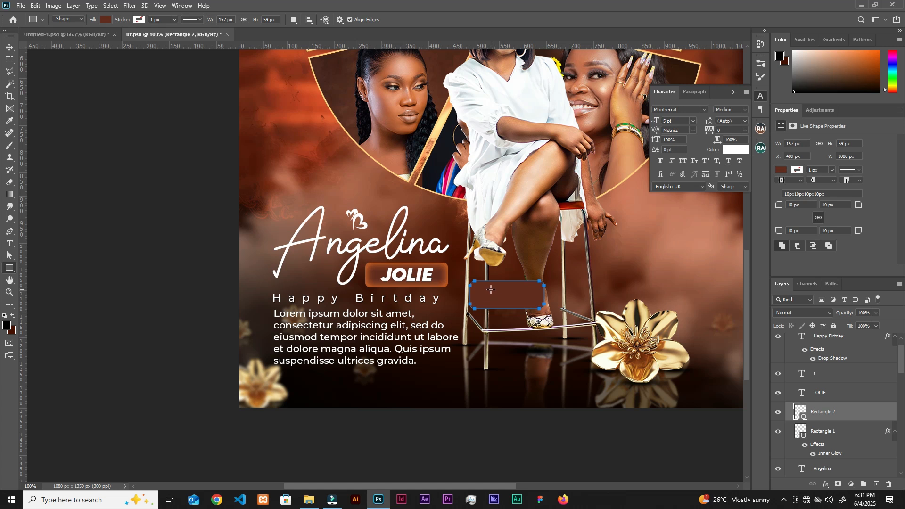
key("v")
key("Delete")
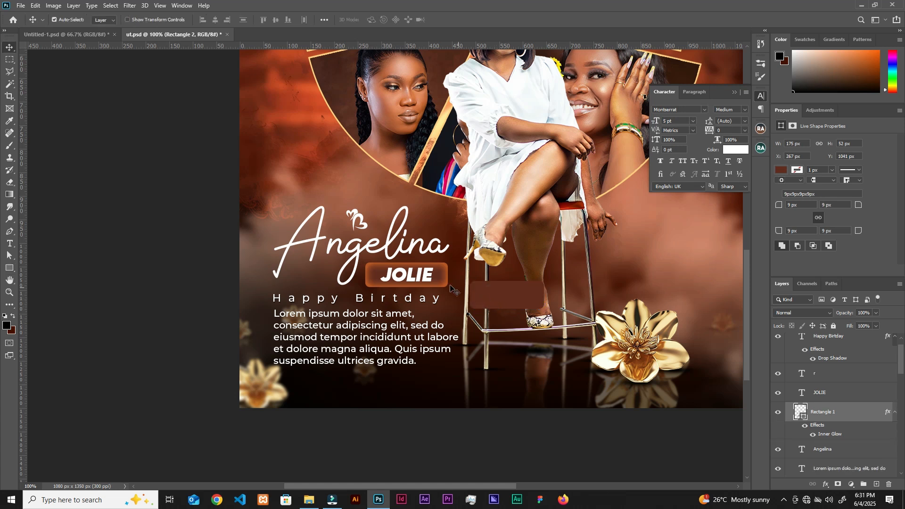
Examine the fill colour of the rounded box behind "JOLIE"
double_click(798, 411)
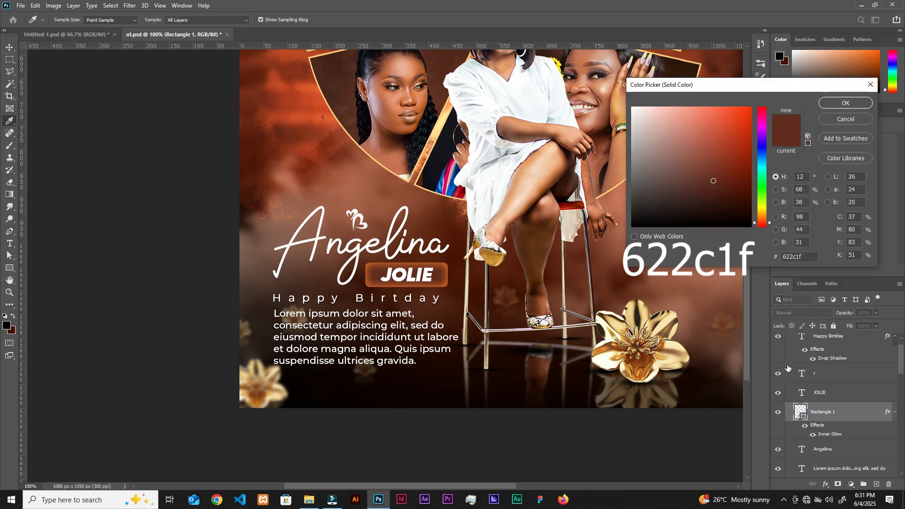
double_click(807, 256)
left_click(847, 105)
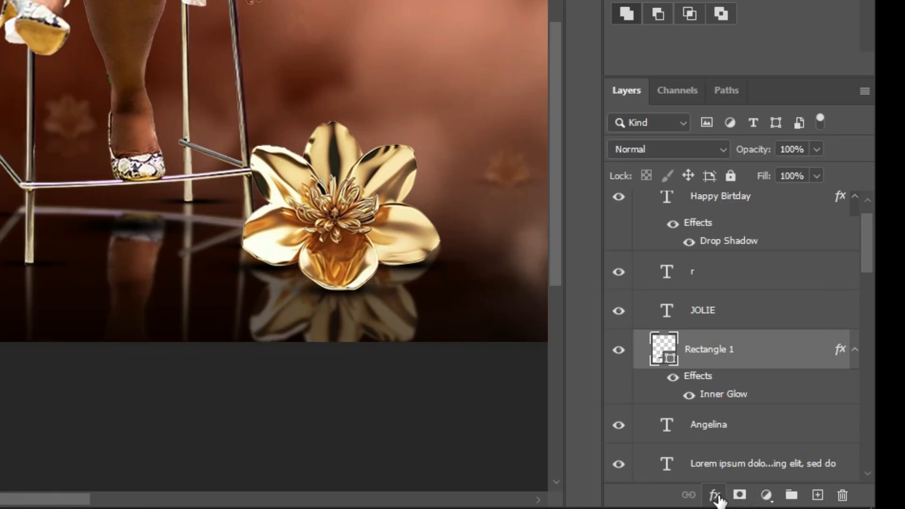
Examine the Inner Glow blend mode, opacity, colour and size of the box behind "JOLIE"
left_click(825, 484)
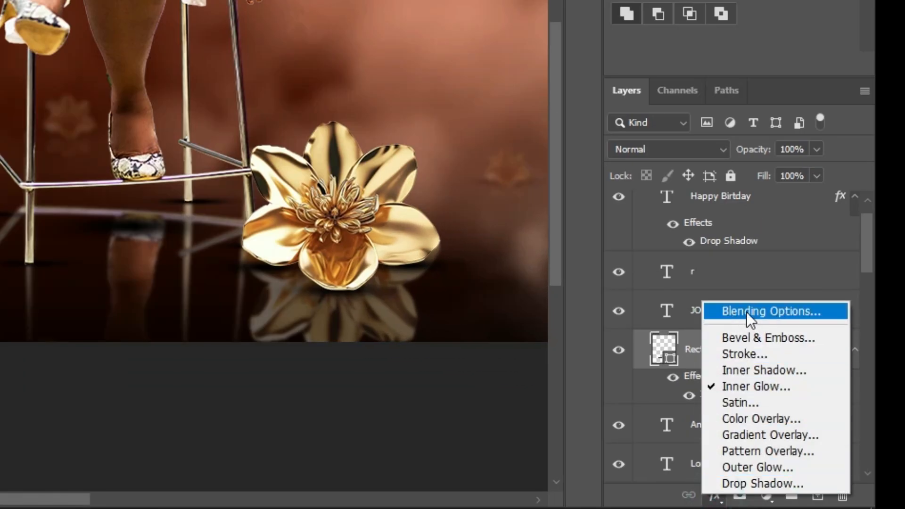
left_click(828, 309)
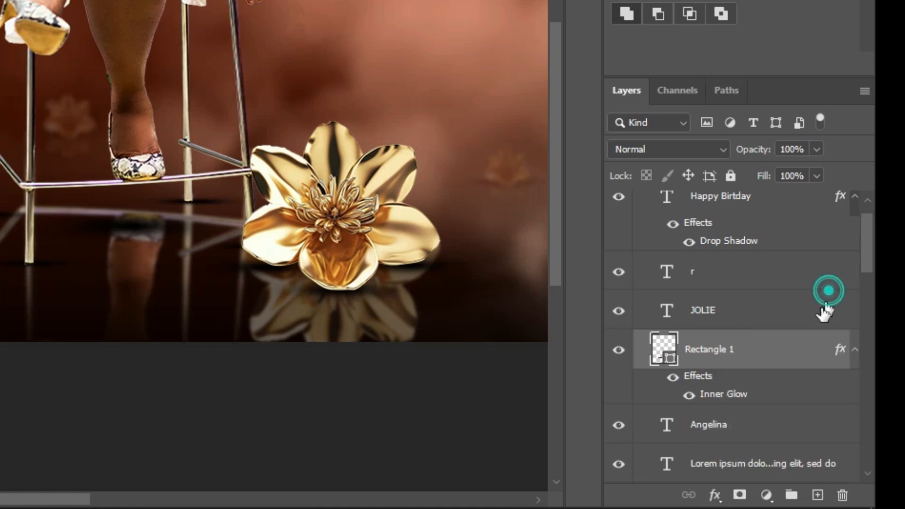
double_click(741, 395)
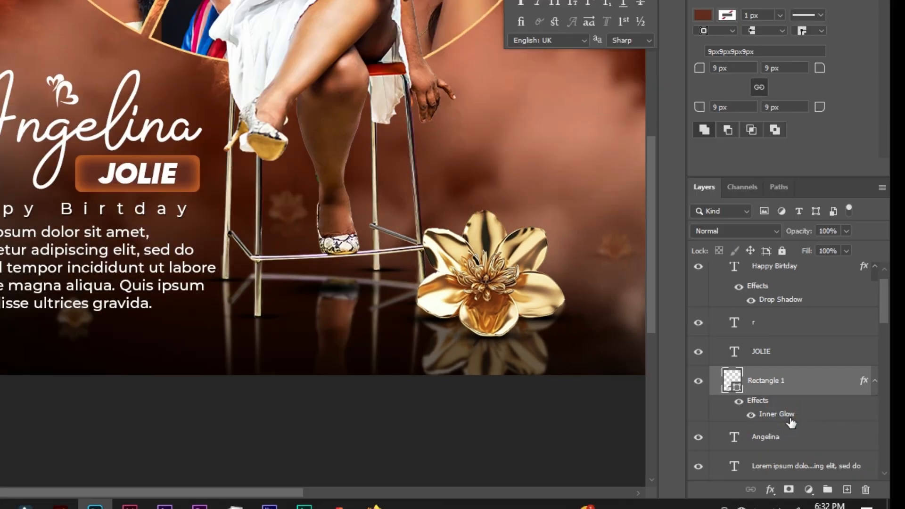
double_click(839, 434)
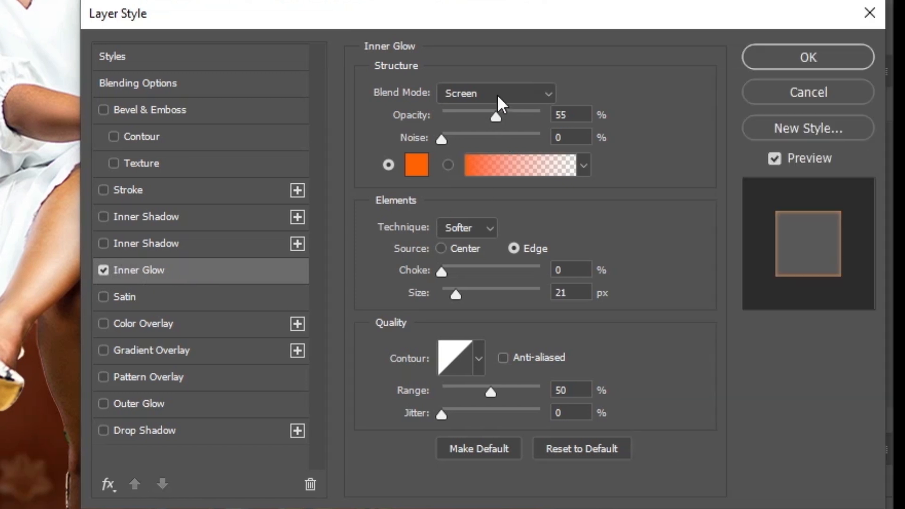
left_click(783, 94)
left_click(788, 95)
double_click(577, 114)
left_click(416, 166)
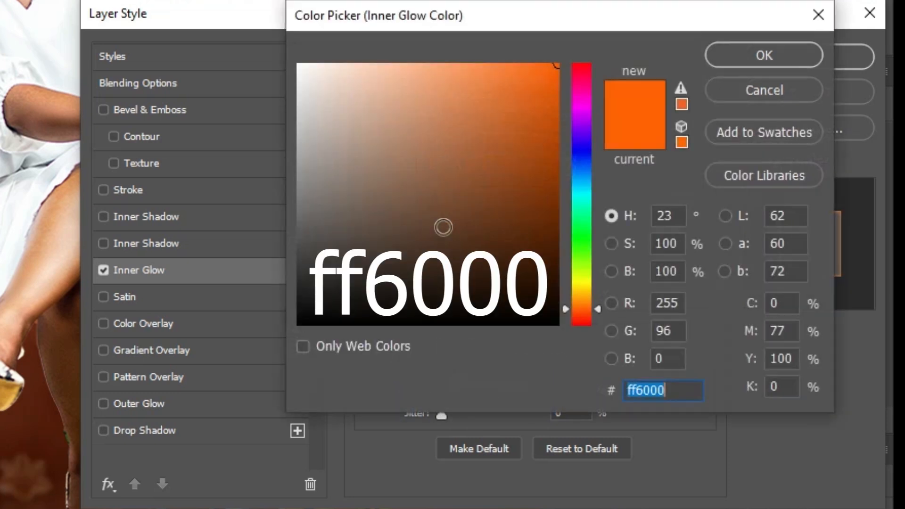
left_click(675, 392)
left_click(750, 60)
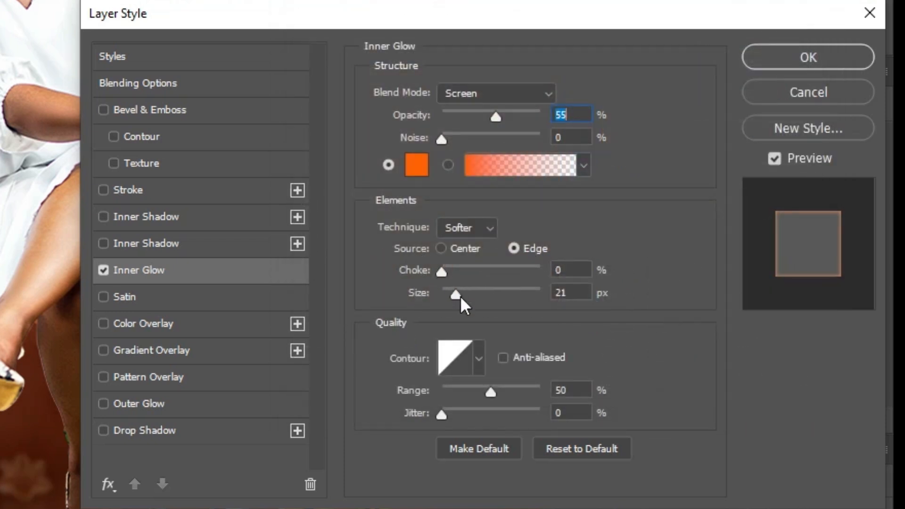
left_click(581, 296)
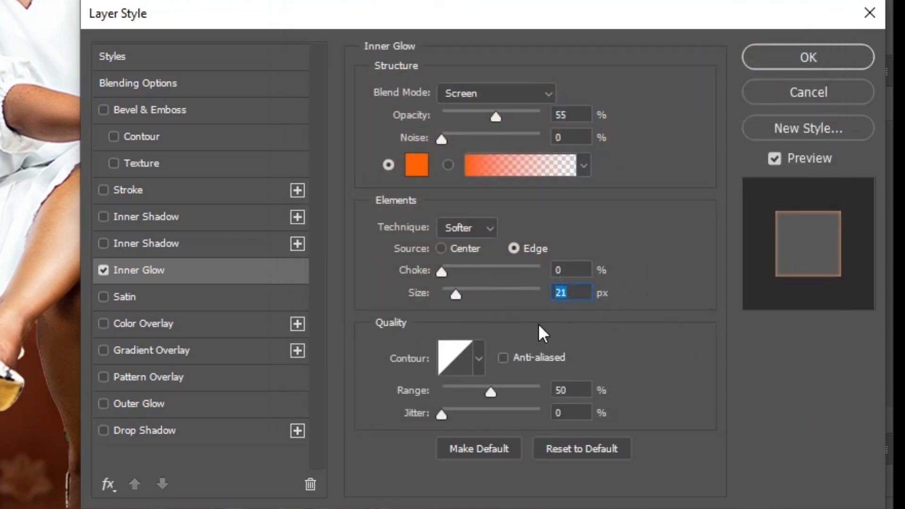
left_click(807, 58)
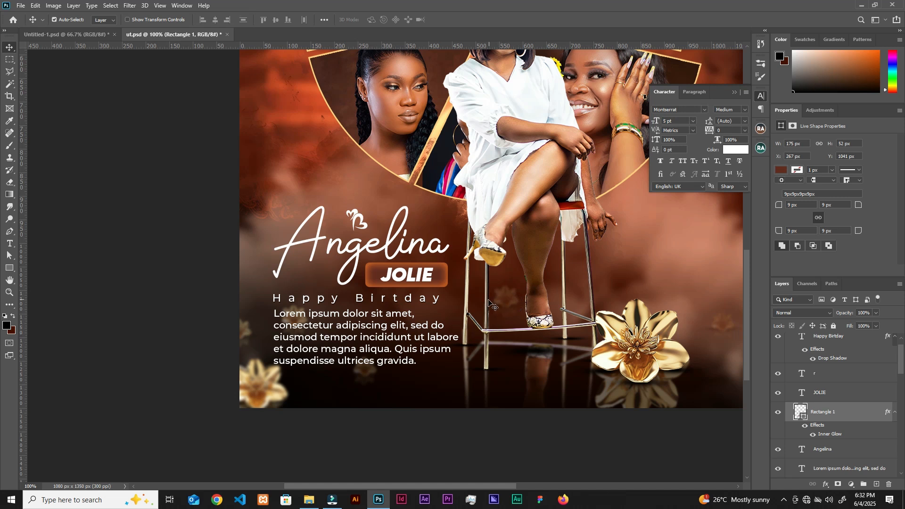
Collapse the Character panel and the text group Group 2, showing the whole poster
key("ctrl+minus")
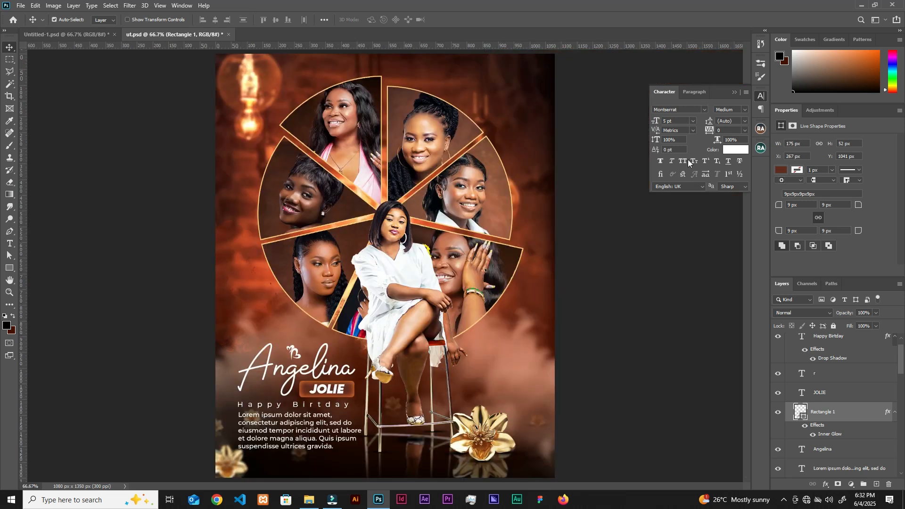
left_click(739, 92)
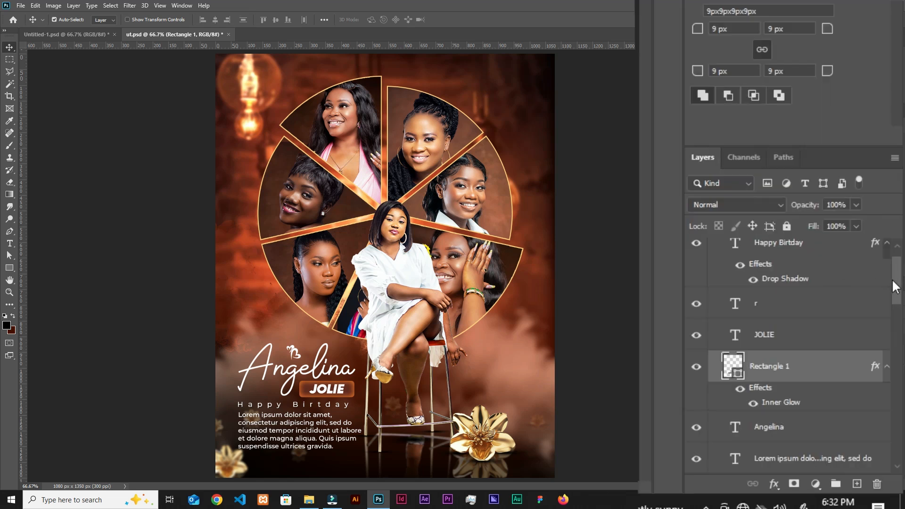
left_click_drag(895, 286, 889, 273)
left_click(801, 253)
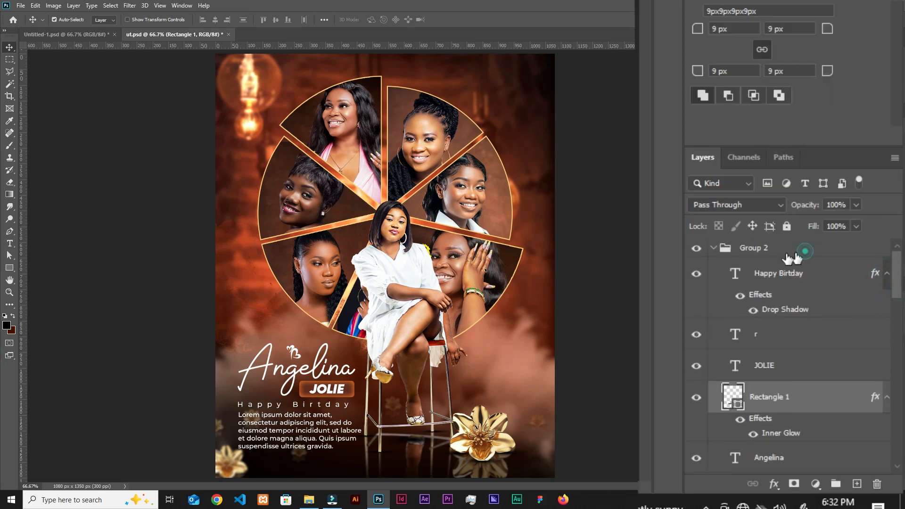
left_click(714, 249)
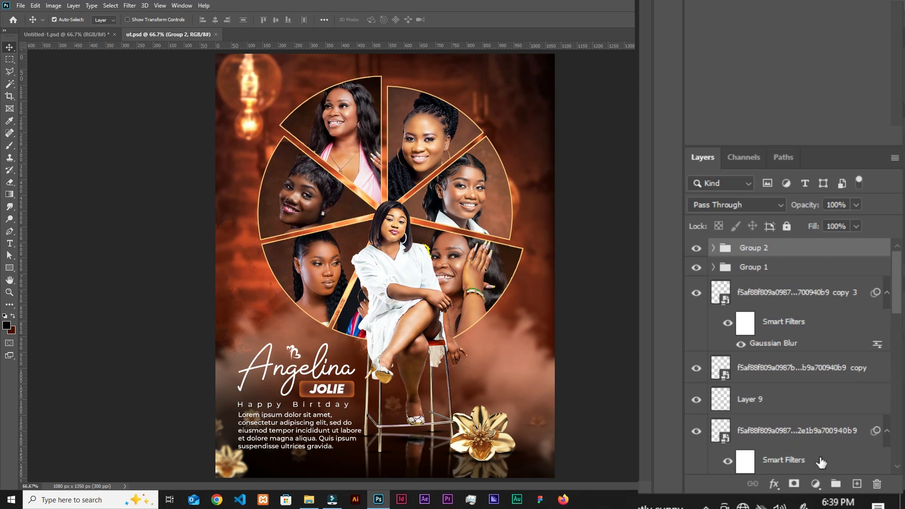
Create a new layer above Group 2 and set its blend mode to Linear Dodge (Add)
left_click(854, 484)
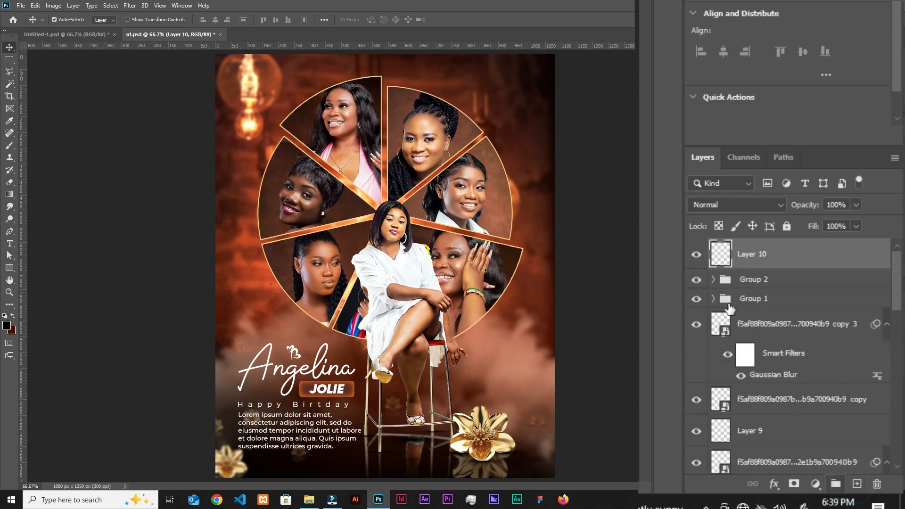
left_click(726, 204)
left_click(742, 265)
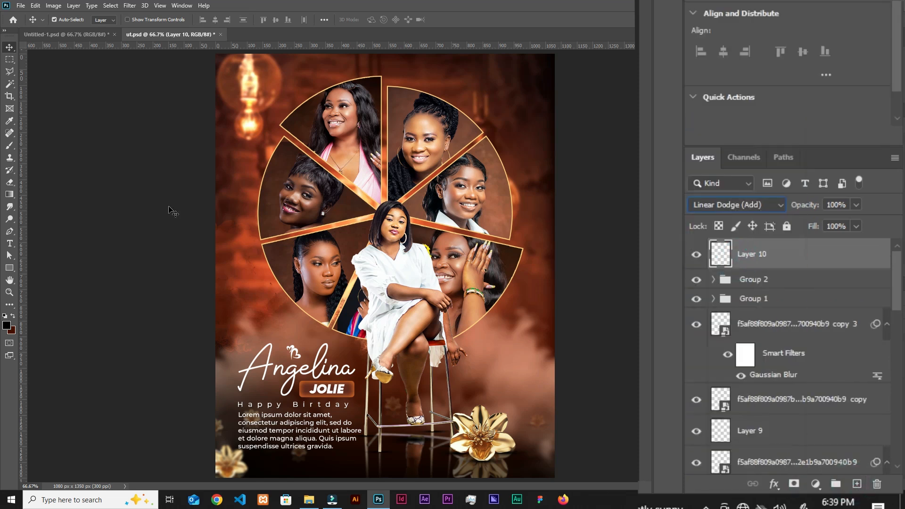
Make the dark red-brown 471100 the foreground colour for painting
left_click(14, 334)
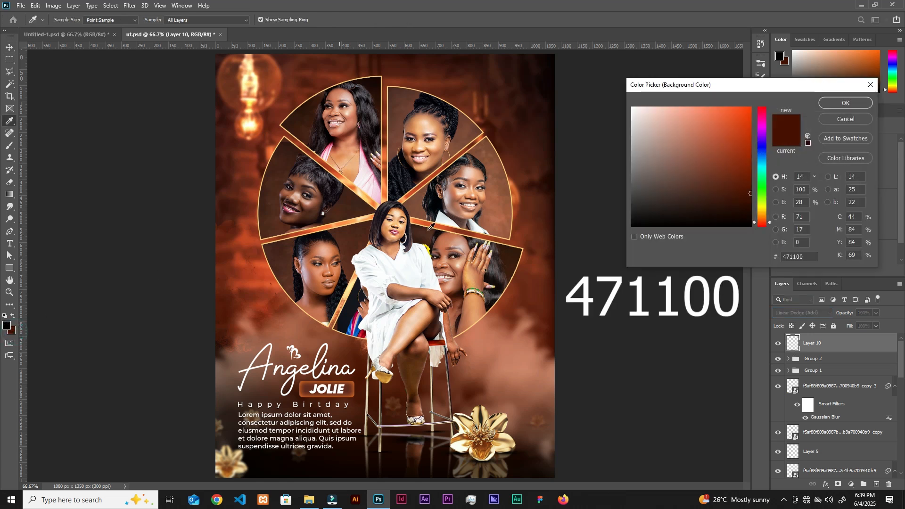
left_click(834, 103)
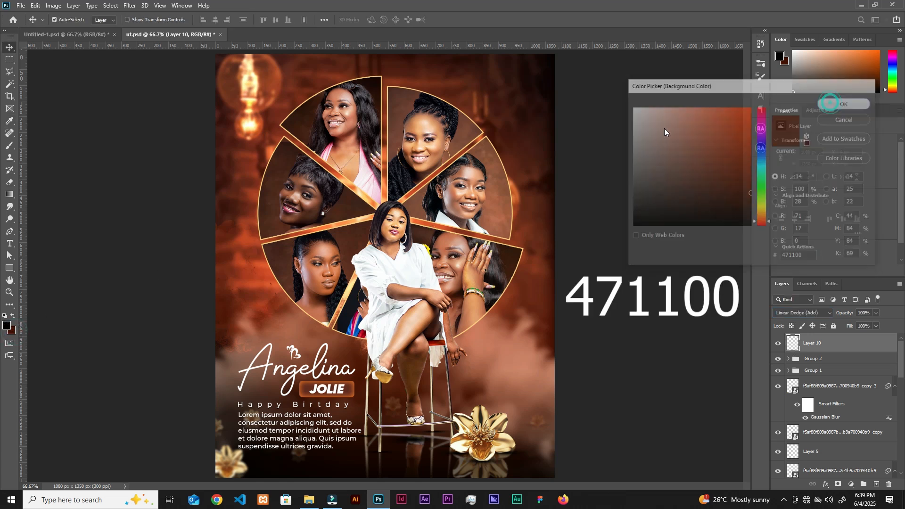
key("v")
left_click(14, 316)
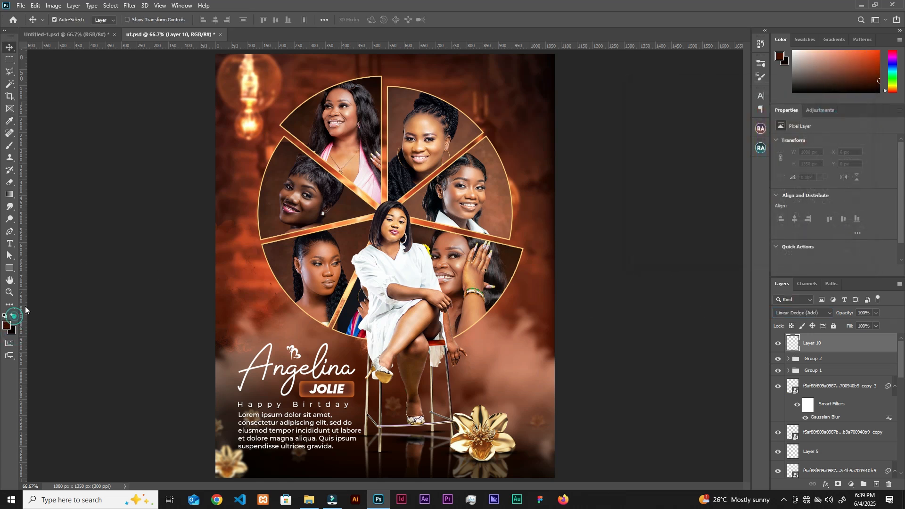
Paint a glow over the poster's lower-right corner with a soft 600 px brush at 100% flow
left_click(11, 147)
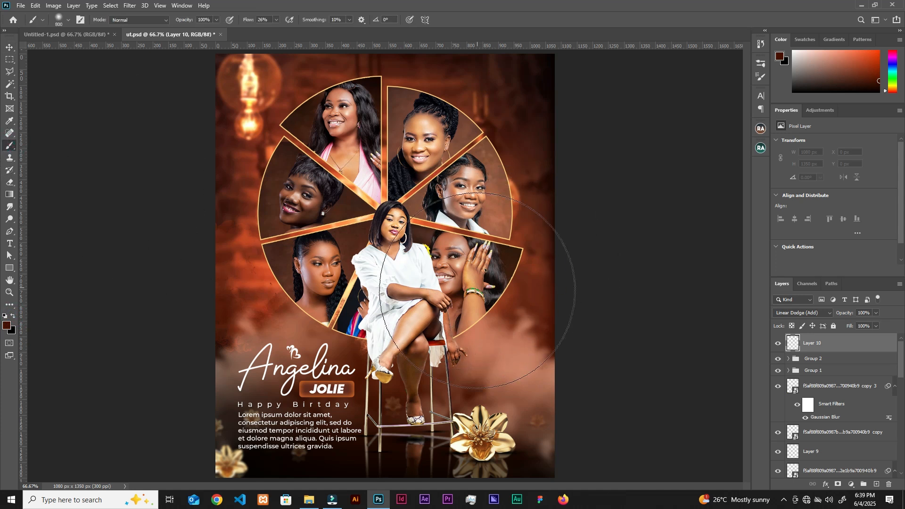
key("bracketleft")
key("bracketleft")
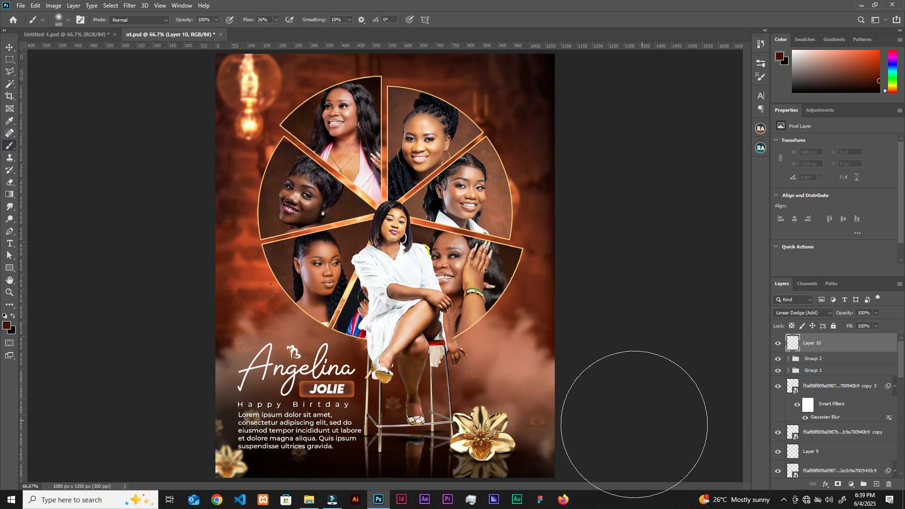
left_click(276, 19)
left_click_drag(279, 28, 309, 31)
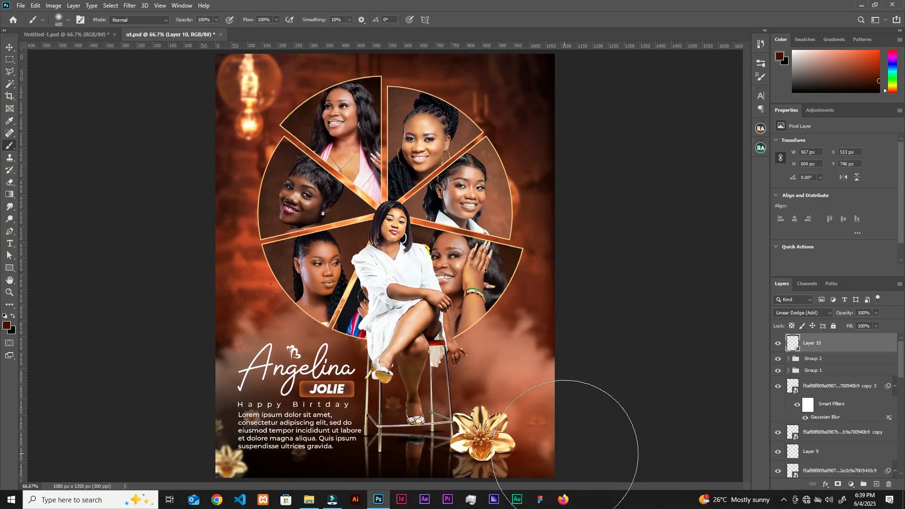
left_click(517, 457)
Enlarge the brush to 1200 px and paint a broad glow over the poster's upper-right area
key("bracketright")
key("bracketright")
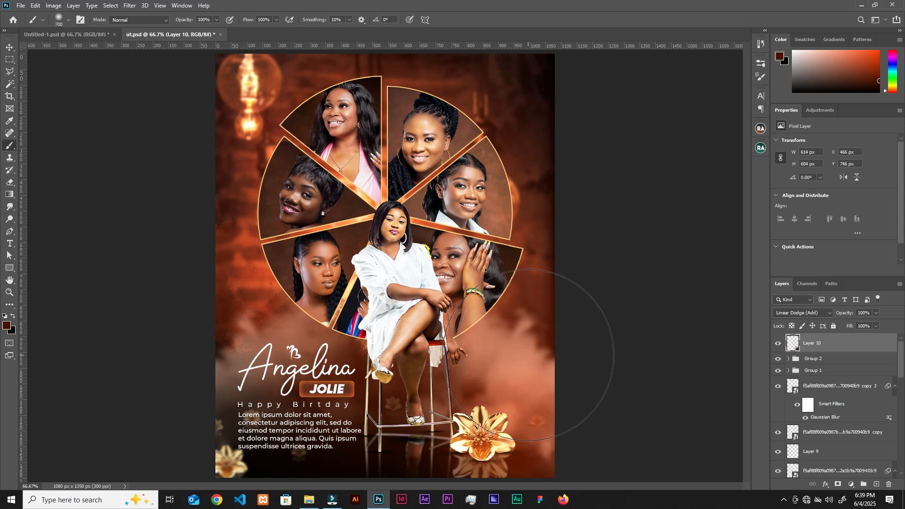
key("bracketright")
key("bracketright")
key("bracketright")
key("bracketright")
key("bracketright")
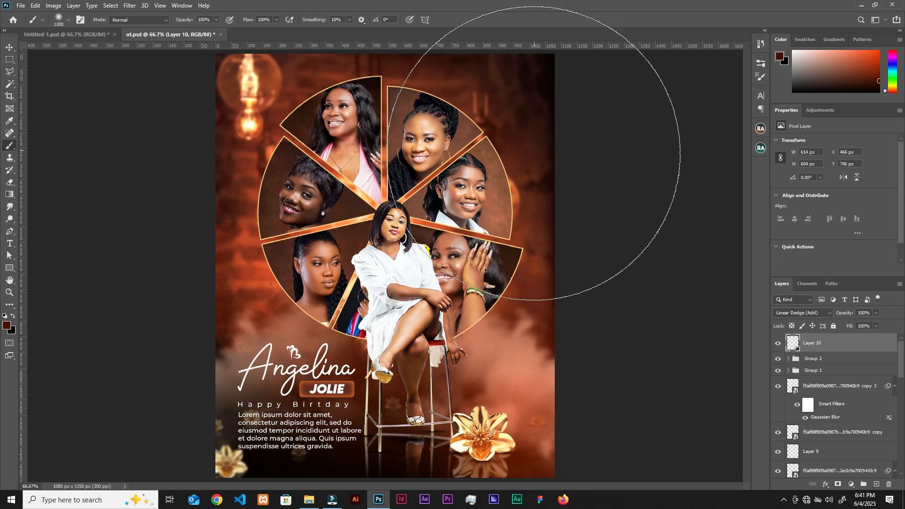
left_click(533, 153)
Reduce the brush to 100 px and paint a small glow over the "JOLIE" box
key("[")
key("bracketleft")
key("bracketleft")
key("bracketleft")
key("bracketleft")
key("bracketleft")
key("bracketleft")
key("bracketleft")
key("bracketleft")
key("bracketleft")
key("bracketleft")
key("bracketleft")
key("bracketleft")
key("bracketleft")
key("bracketleft")
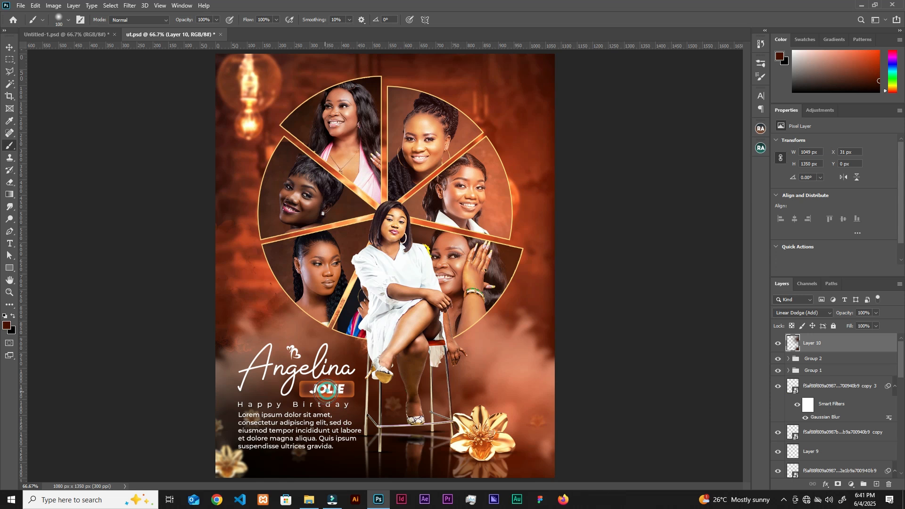
key("v")
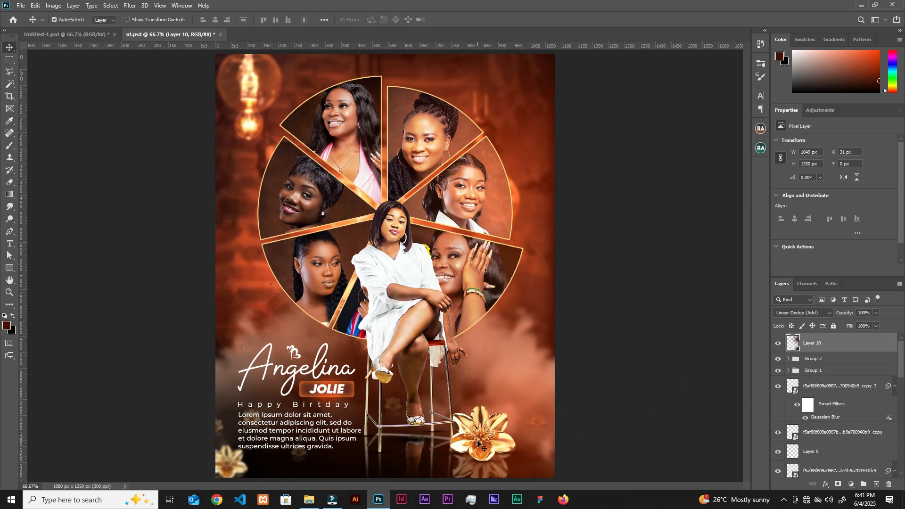
Sample an orange from the large gold flower and paint a glow over its centre with a 150 px brush
key("b")
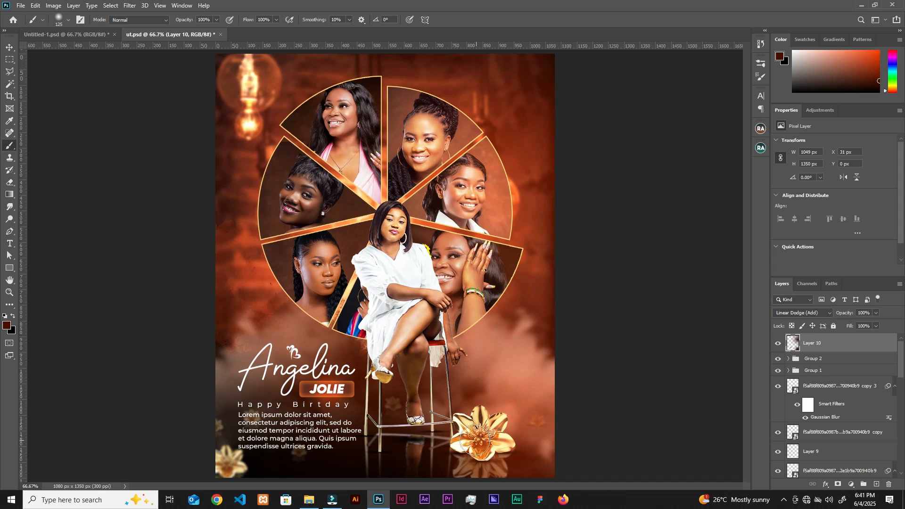
key("ctrl+plus")
left_click_drag(508, 450, 485, 326)
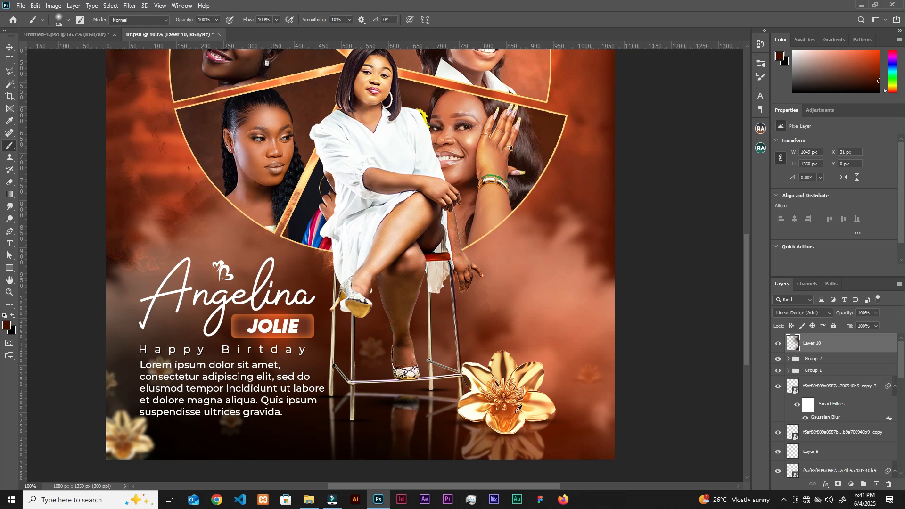
left_click(511, 409, "alt")
left_click(507, 401)
key("]")
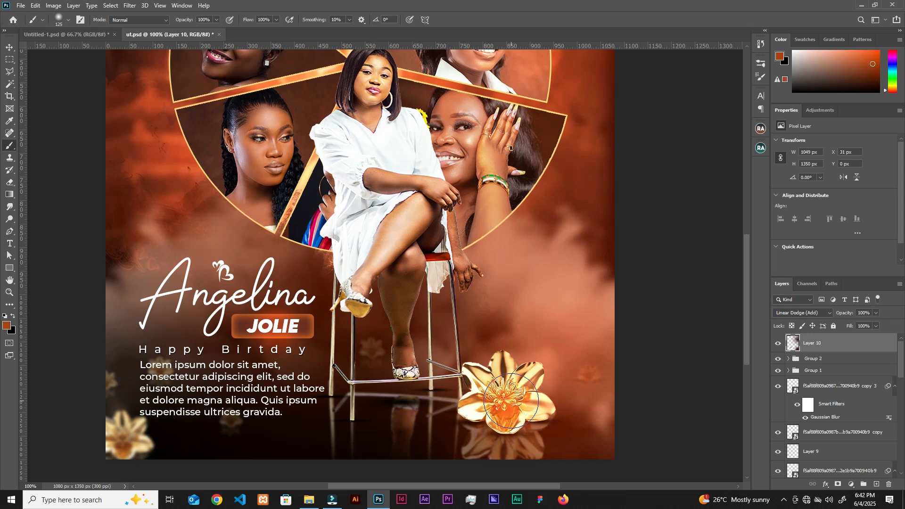
left_click(503, 399)
key("ctrl+minus")
key("ctrl+minus")
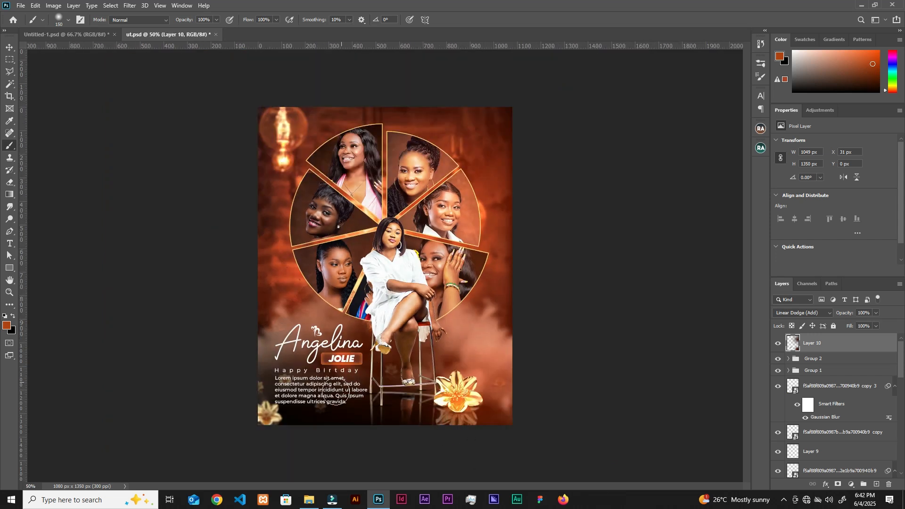
left_click(265, 419)
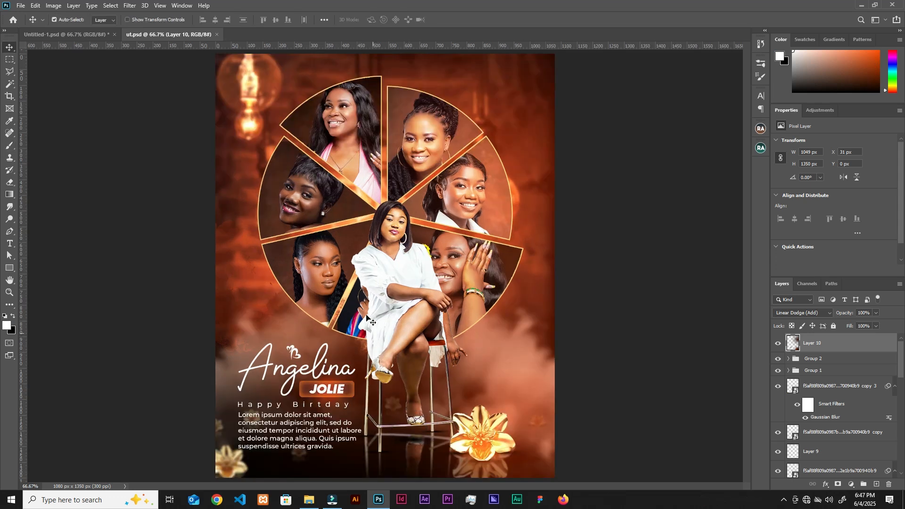
left_click(21, 6)
left_click(39, 120)
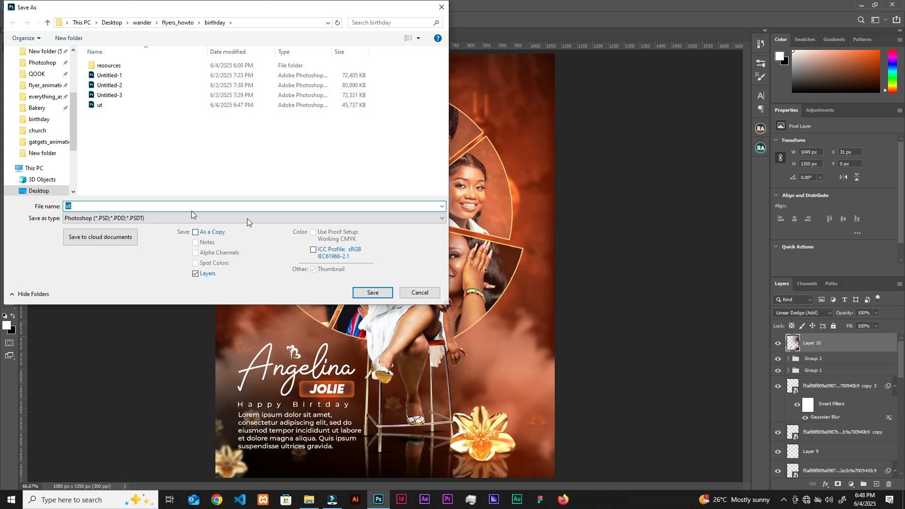
left_click(420, 293)
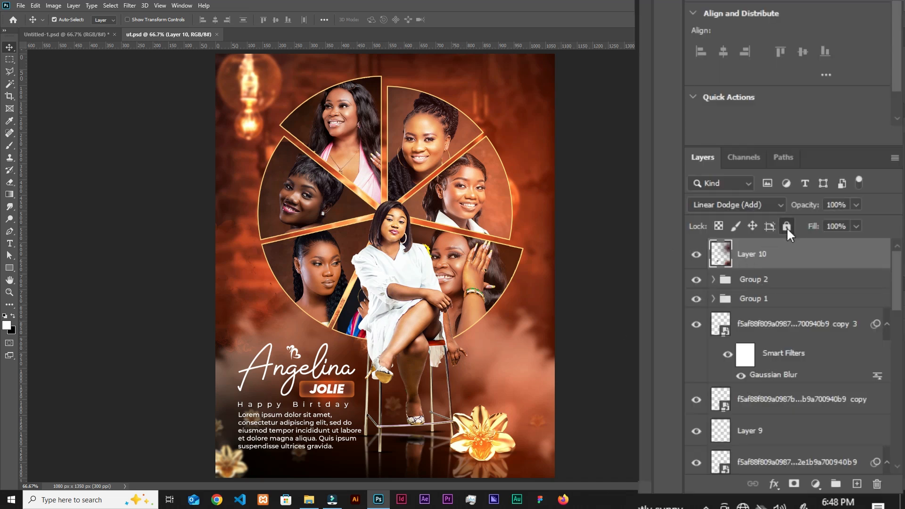
Lock the Layer 10 glow layer and recolour the script name, the "Happy Birtday" line and the body paragraph to black (000000)
left_click(787, 227)
left_click(306, 375)
left_click(297, 407, "shift")
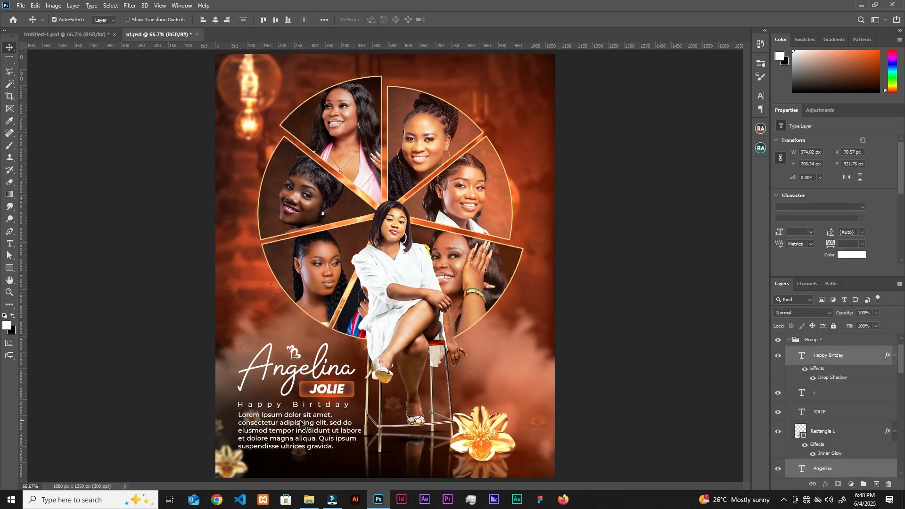
left_click(761, 97)
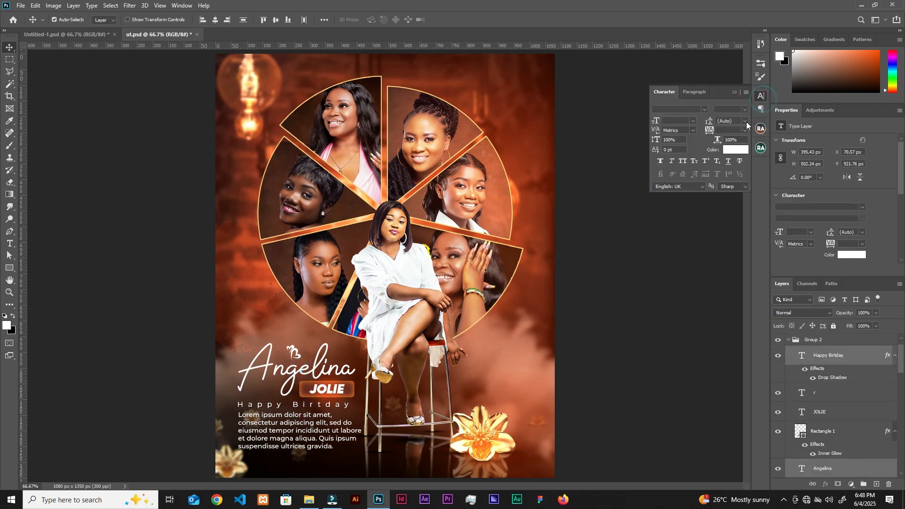
left_click(728, 152)
type("000000")
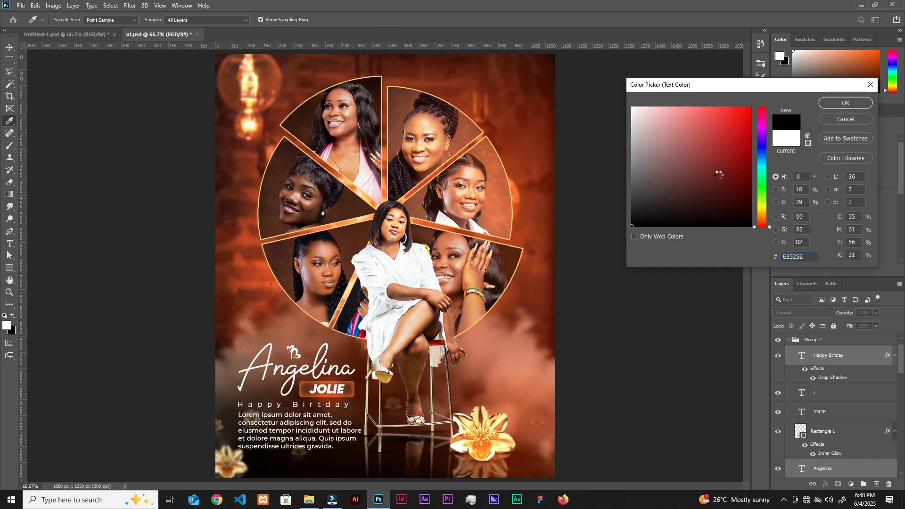
left_click(843, 103)
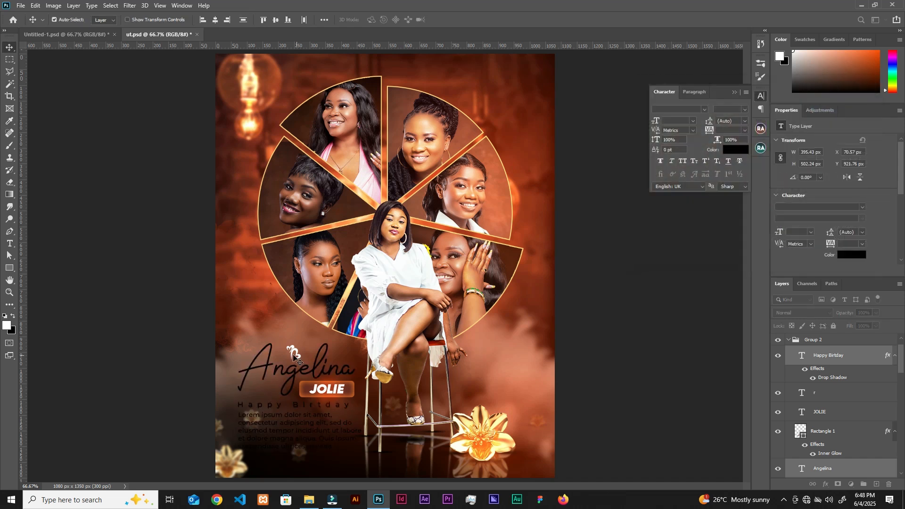
Recolour the heart ornament above the script name to black
left_click_drag(294, 353, 303, 369)
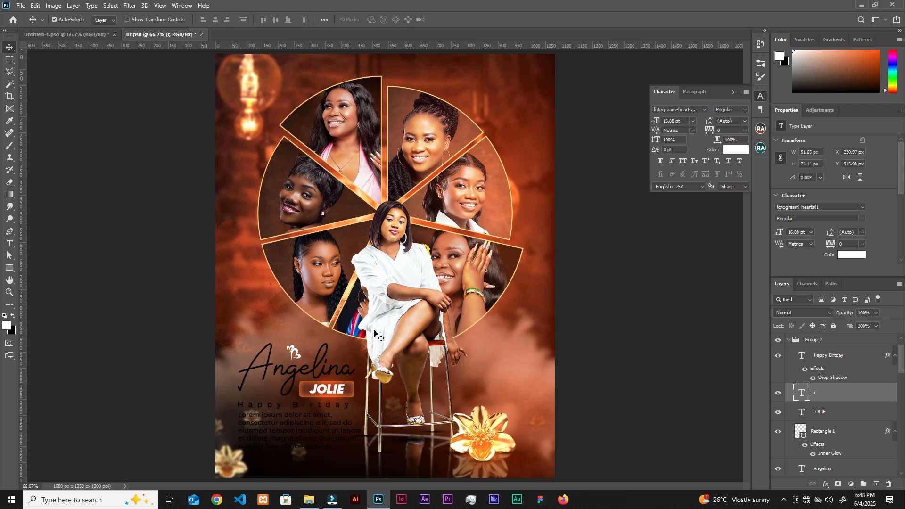
left_click(734, 150)
left_click_drag(673, 172, 606, 242)
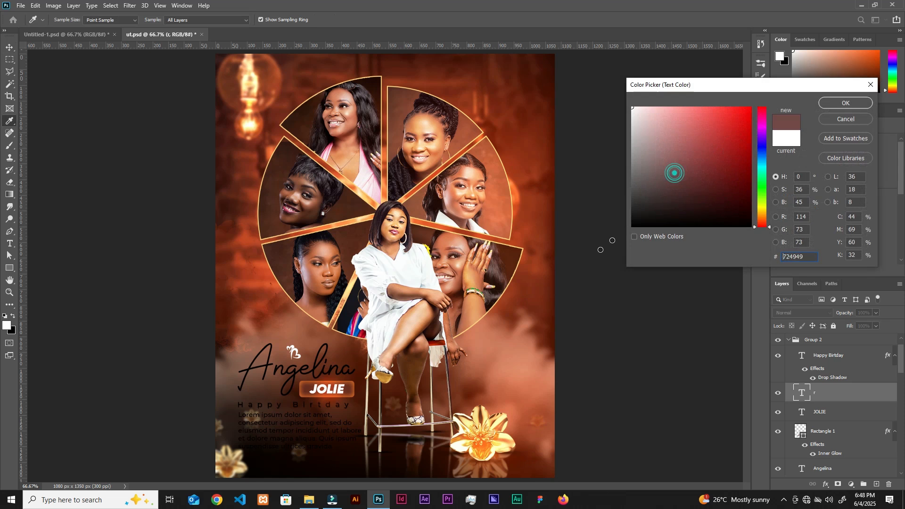
left_click(840, 104)
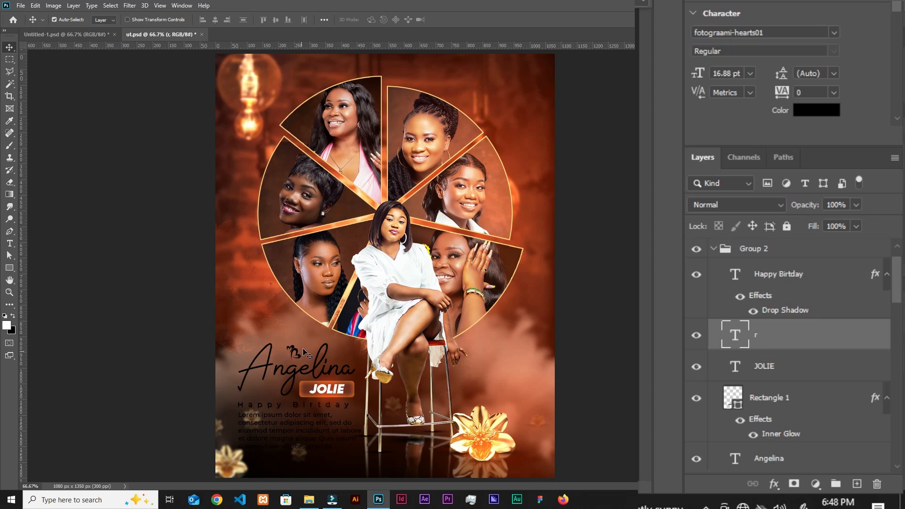
Hide the black Color Fill 1 layer and check the Layer 8 copy smoke by switching its visibility off and on
left_click_drag(896, 290, 892, 462)
left_click(697, 426)
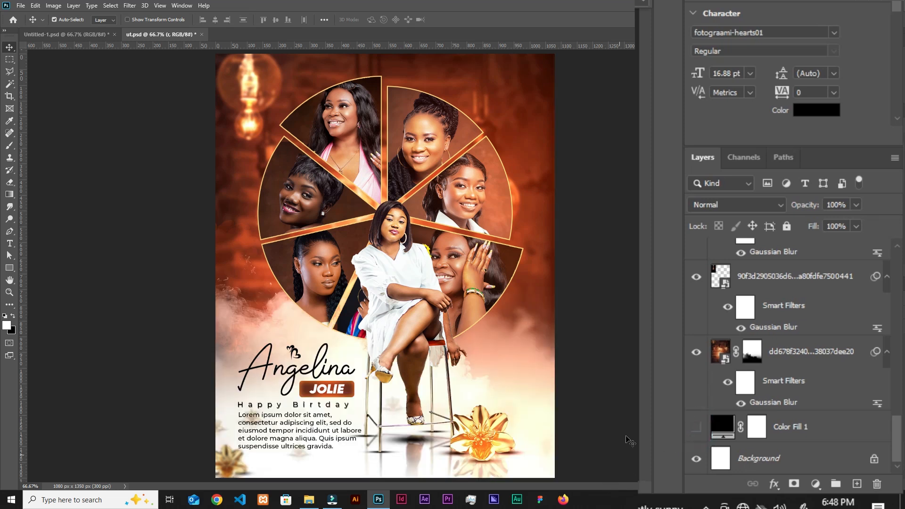
left_click_drag(896, 427, 899, 397)
left_click(818, 347)
left_click(694, 346)
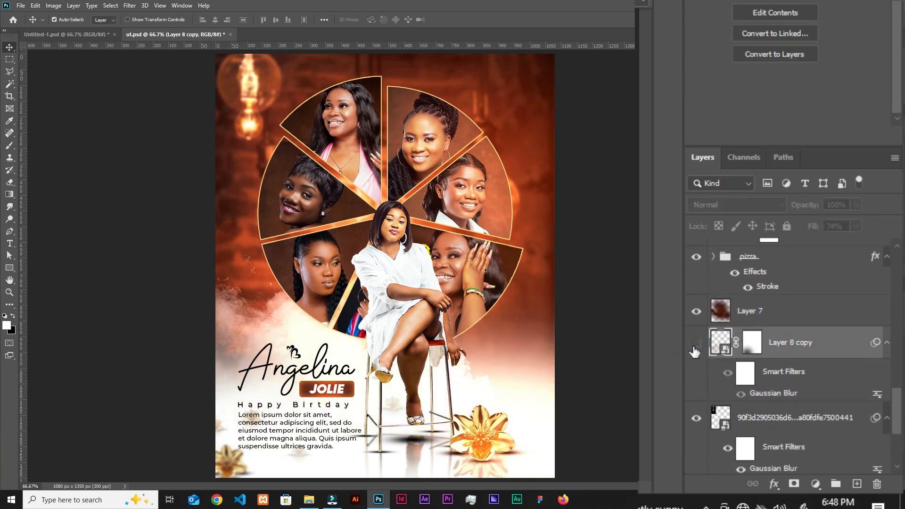
left_click(694, 347)
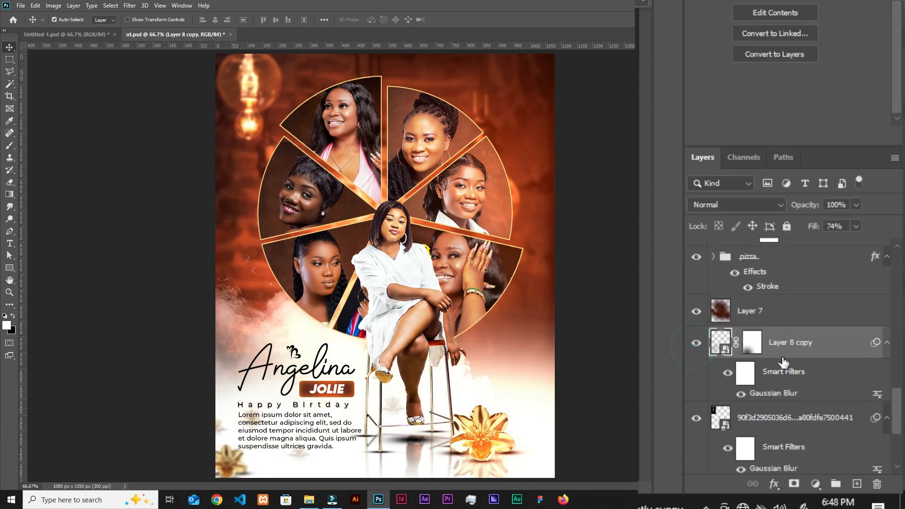
Add a new layer above the Layer 8 copy smoke and stamp white smoke around the poster's lower half with the 1500 px smoke brush
left_click(857, 483)
key("b")
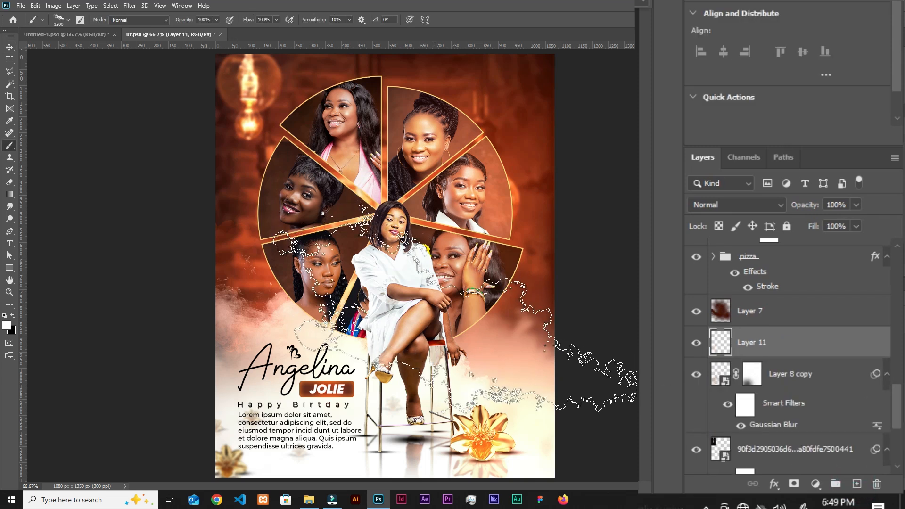
right_click(474, 315)
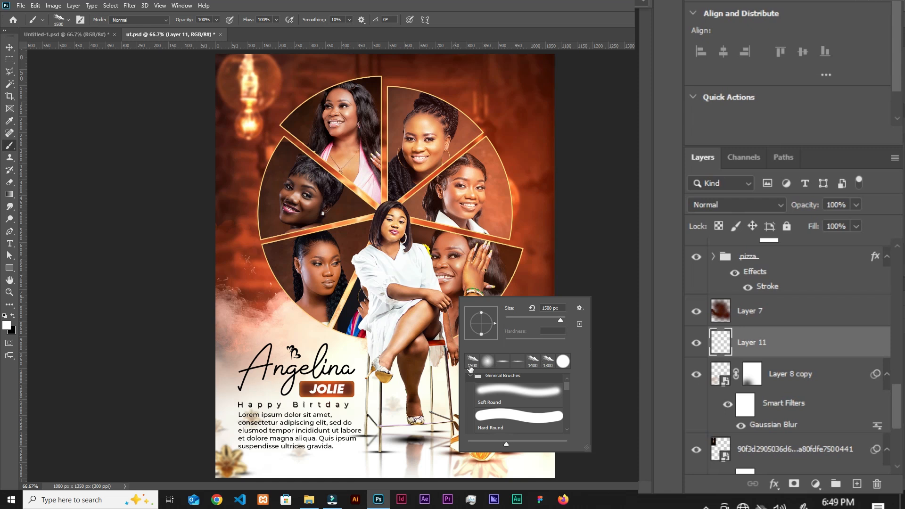
key("Return")
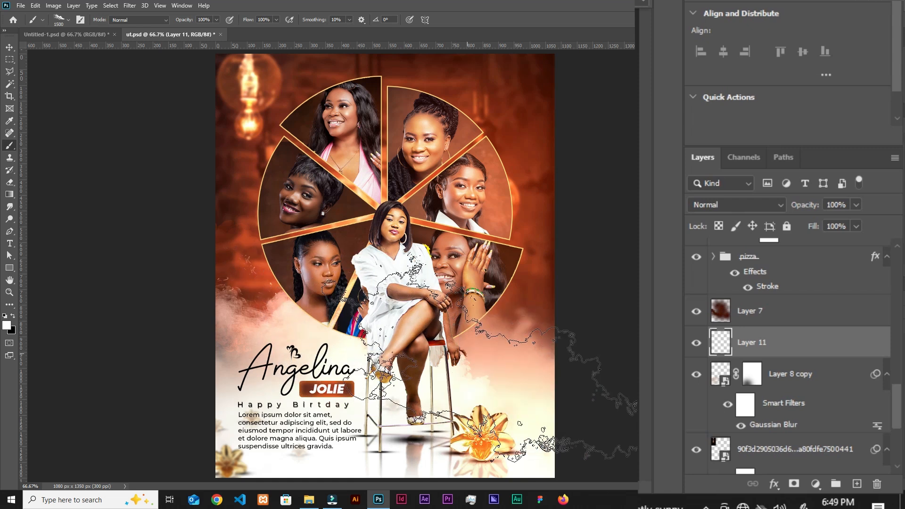
left_click(551, 360)
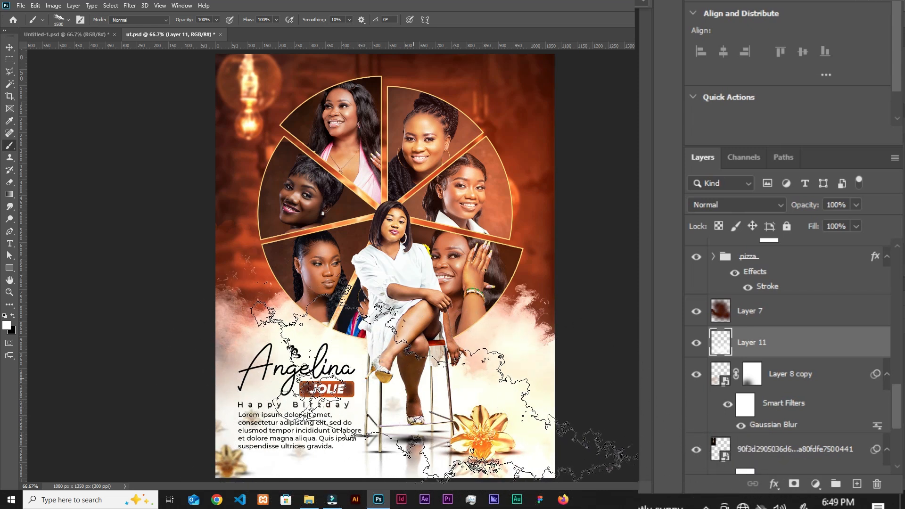
key("v")
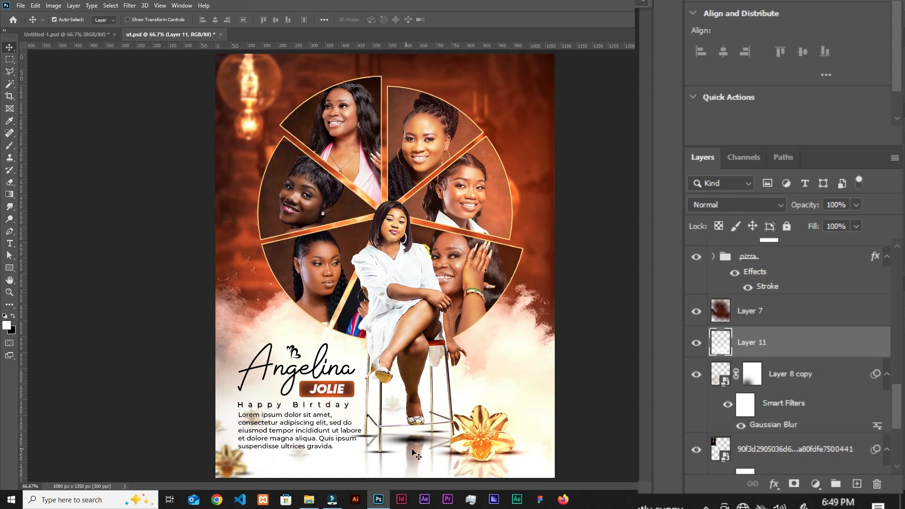
Select the stool's floor shadow (Layer 8) and reduce its fill to 49%
key("ctrl+plus")
scroll(377, 392, "down", 3)
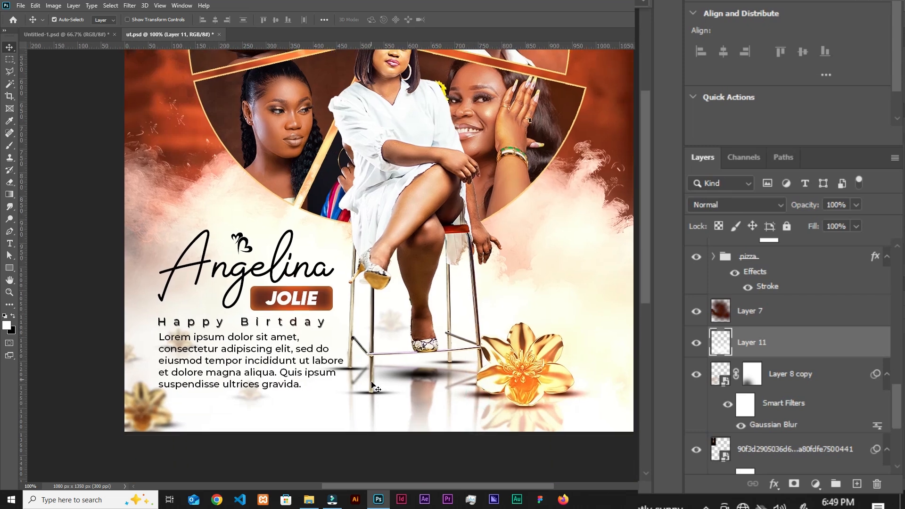
left_click_drag(897, 398, 874, 342)
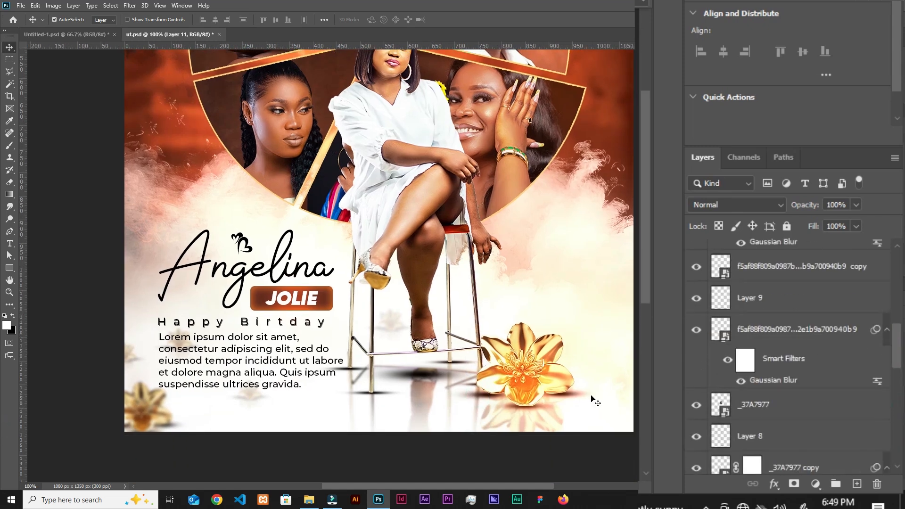
left_click_drag(383, 395, 383, 385)
left_click(856, 226)
left_click_drag(841, 240, 821, 244)
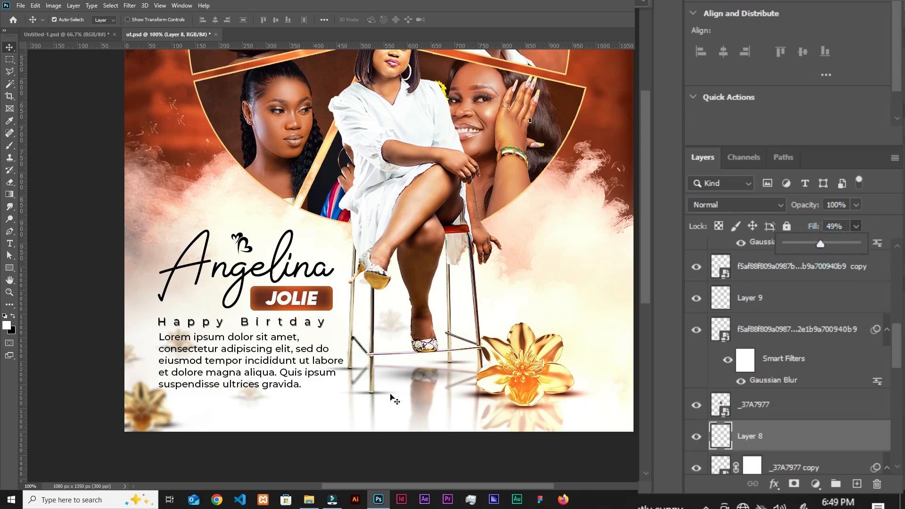
key("ctrl+t")
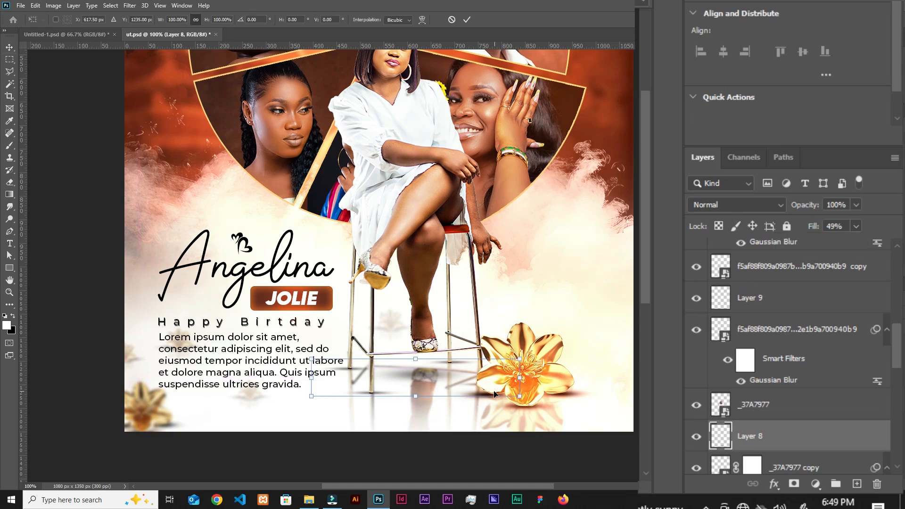
left_click_drag(520, 376, 502, 377)
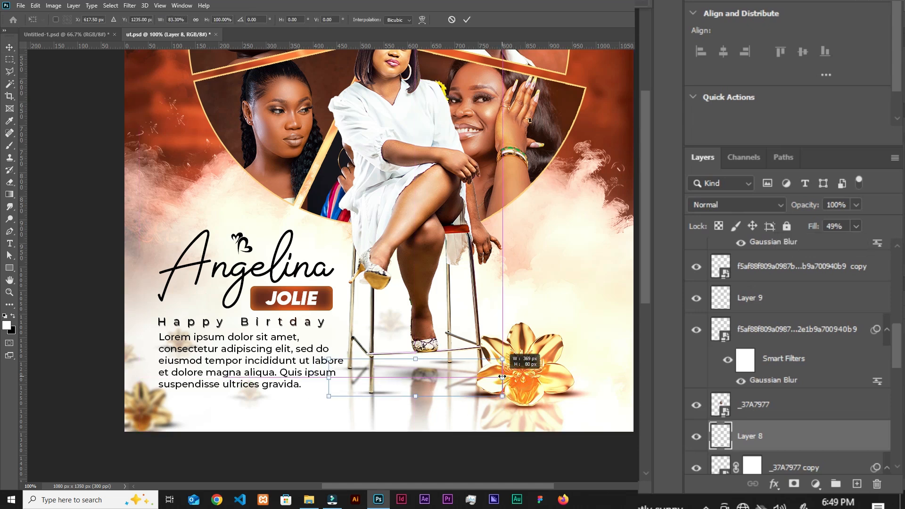
key("ctrl+z")
left_click(451, 19)
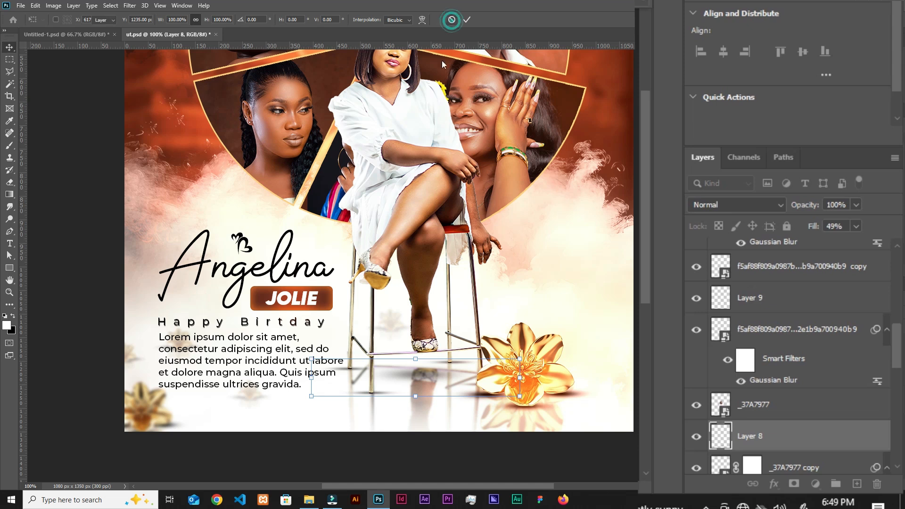
Select the shadow under the large gold flower (Layer 9), check it by toggling its visibility, and reduce its fill to 60%
left_click(576, 395)
left_click(690, 305)
left_click(690, 303)
left_click_drag(856, 227, 827, 243)
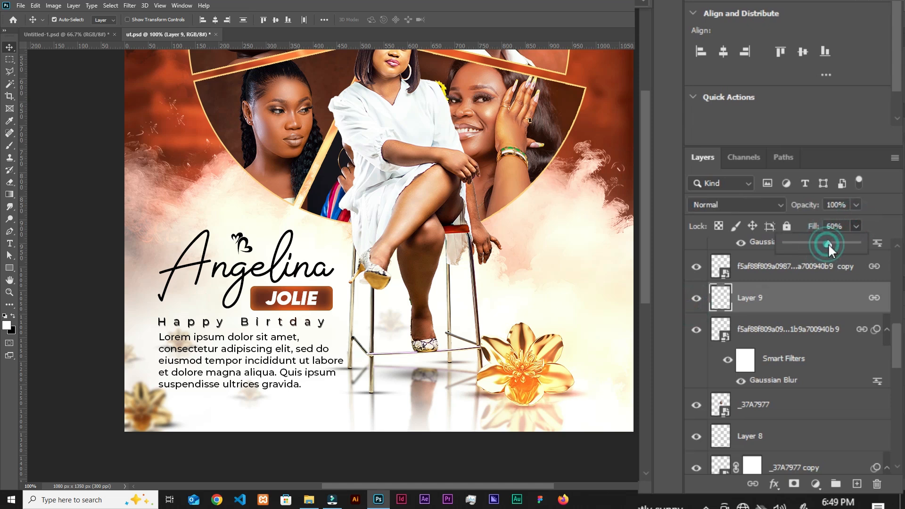
key("ctrl+minus")
key("ctrl+minus")
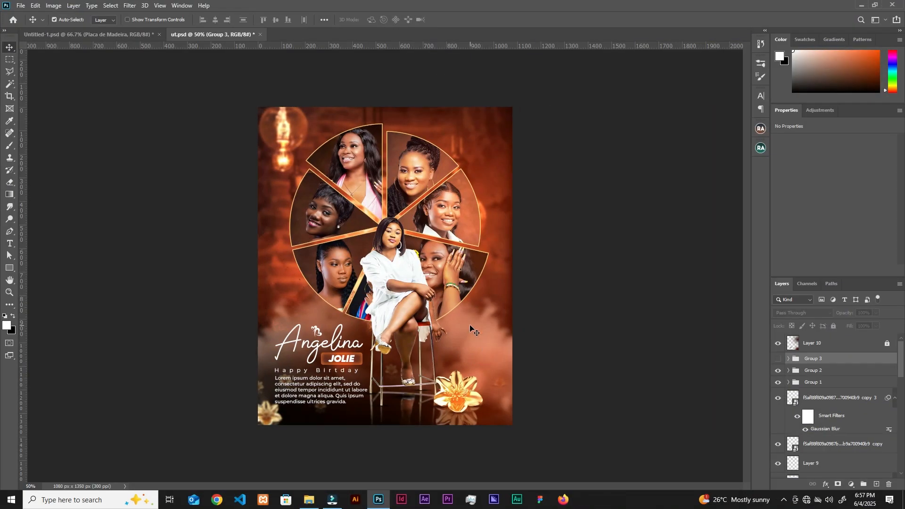
Show the hidden Group 3 date badge, then select its Placa de Madeira wooden plate and check it by toggling its visibility
key("ctrl+plus")
scroll(503, 283, "up", 5)
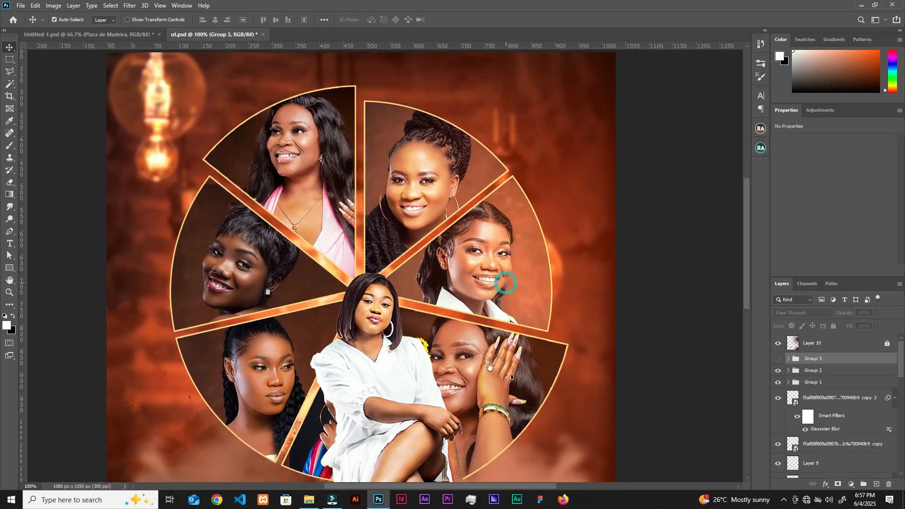
left_click(779, 359)
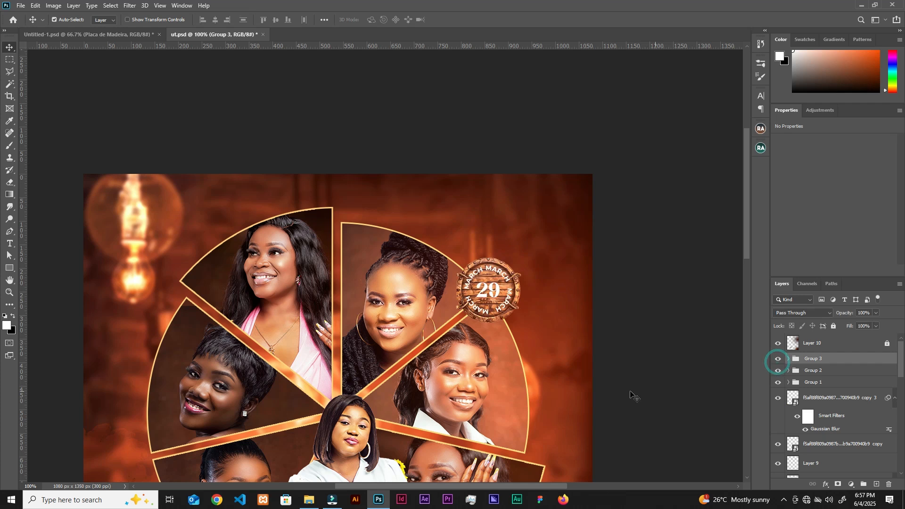
key("ctrl+plus")
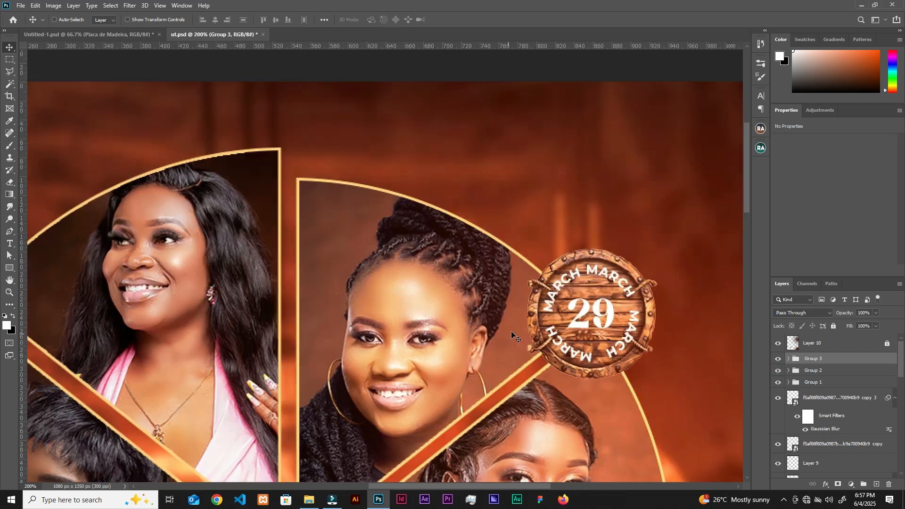
key("ctrl+minus")
left_click(517, 299)
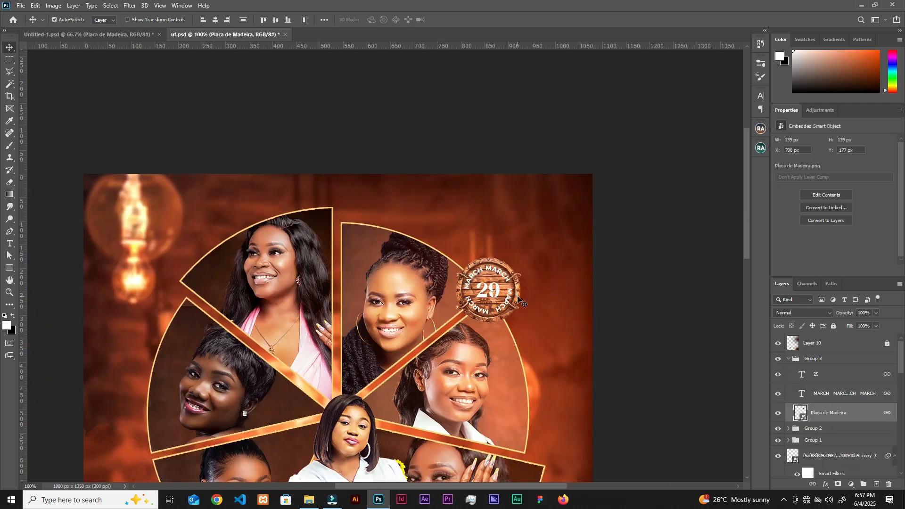
left_click(777, 414)
left_click(777, 414)
Draw a circle about 126 px wide in the poster's upper-right area, with no fill and a white stroke
right_click(8, 272)
left_click(43, 275)
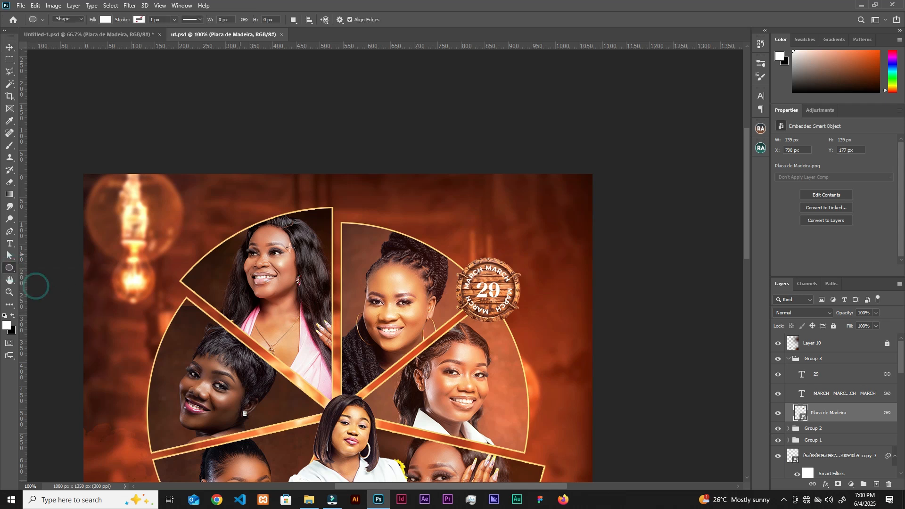
left_click_drag(525, 209, 562, 254)
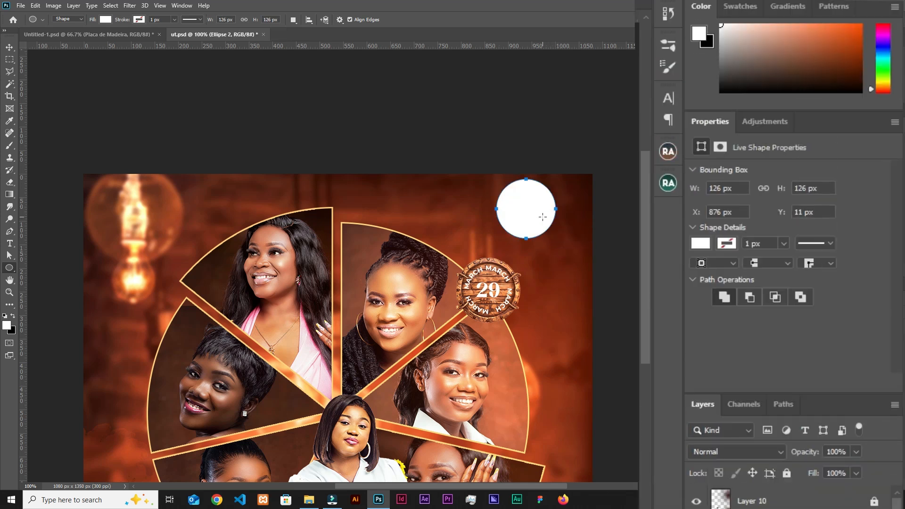
left_click(702, 243)
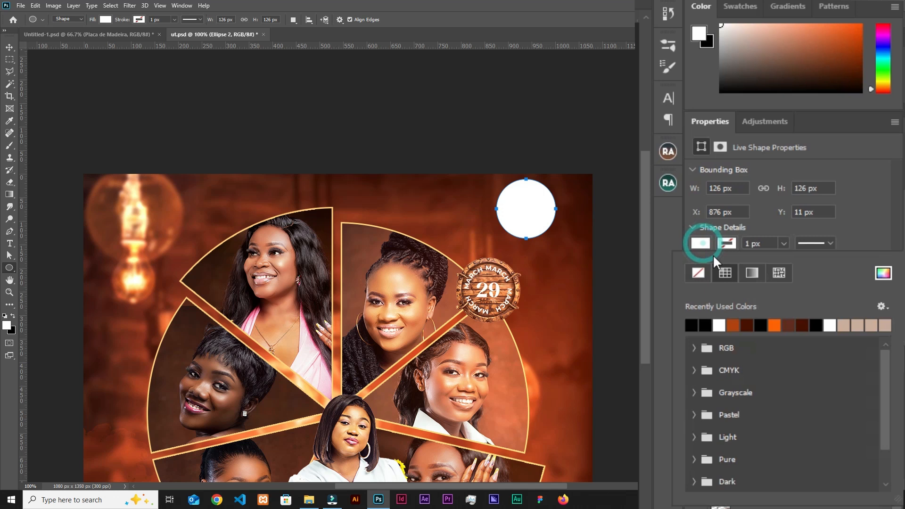
left_click(707, 271)
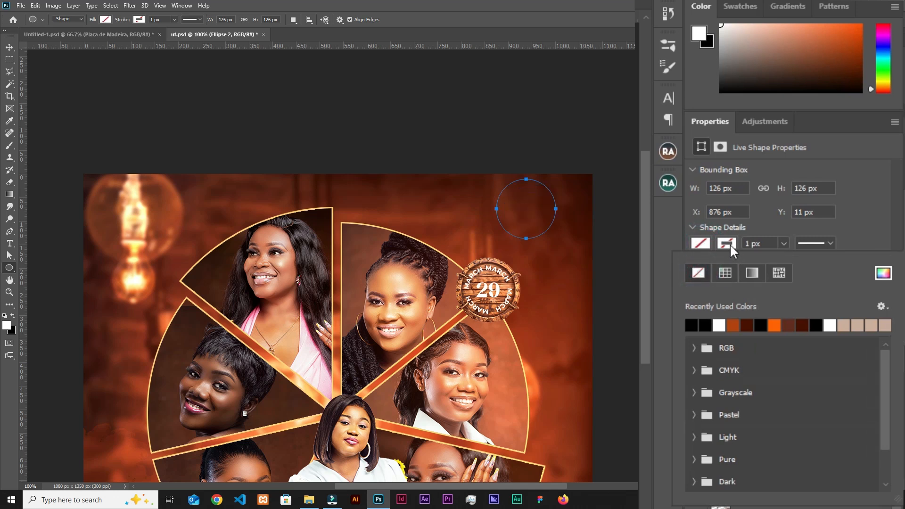
left_click(716, 324)
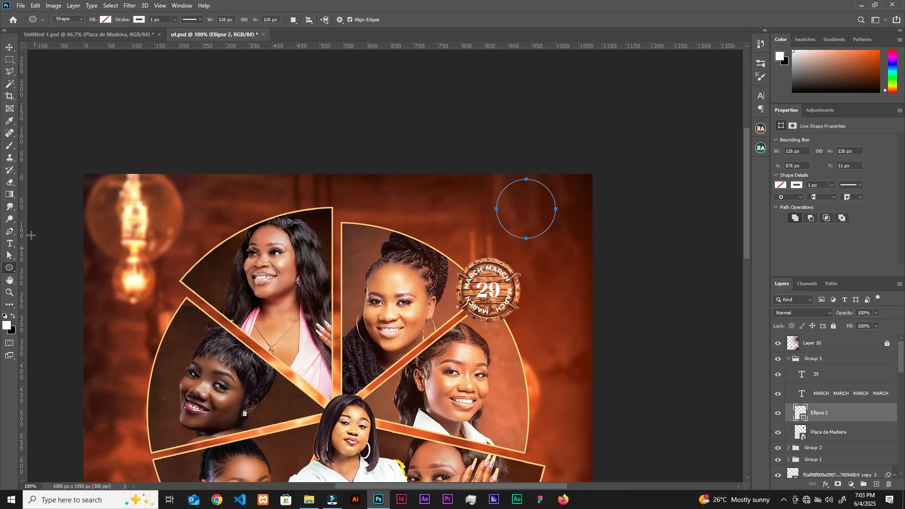
Start type along the new circle's path and set its font size to 9 pt
left_click(10, 244)
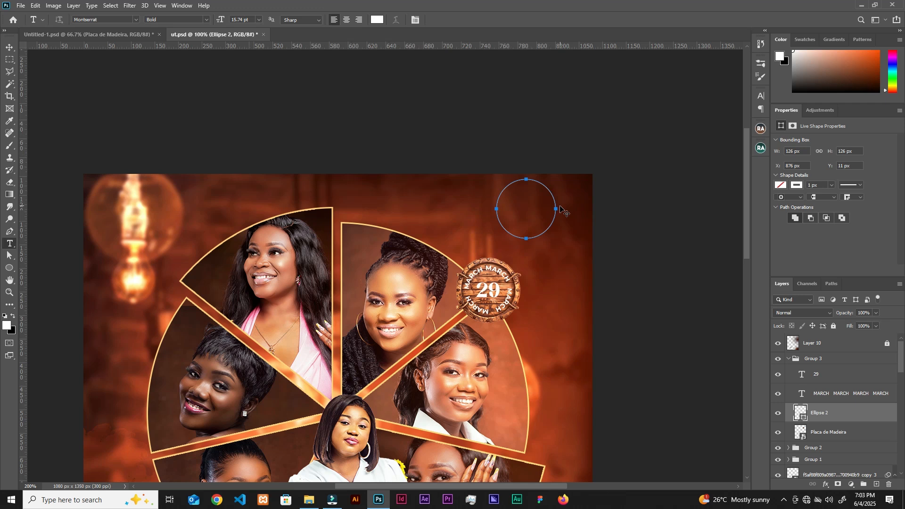
key("ctrl+plus")
key("ctrl+plus")
left_click_drag(644, 199, 487, 313)
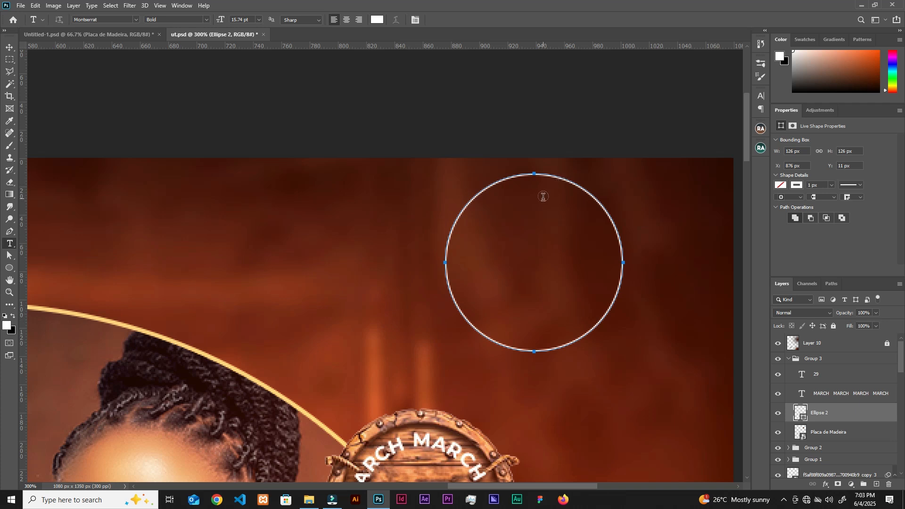
left_click(568, 180)
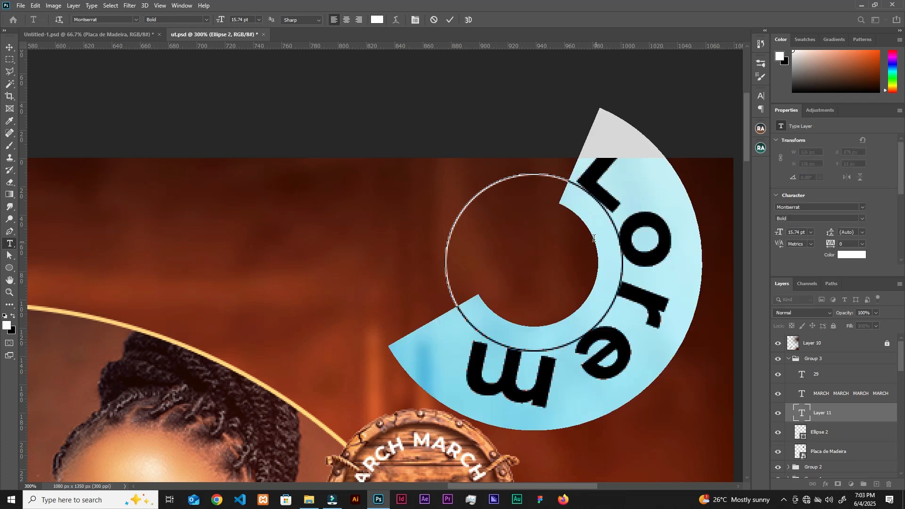
key("ctrl")
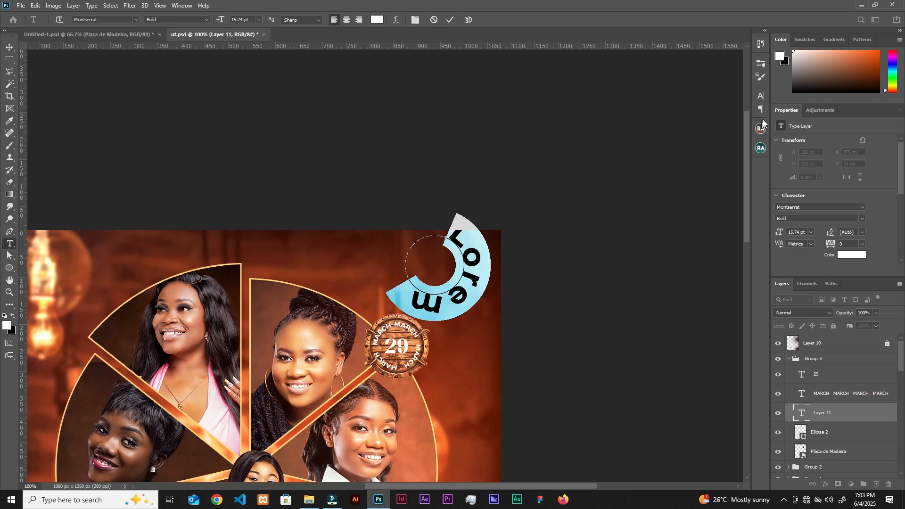
left_click(761, 99)
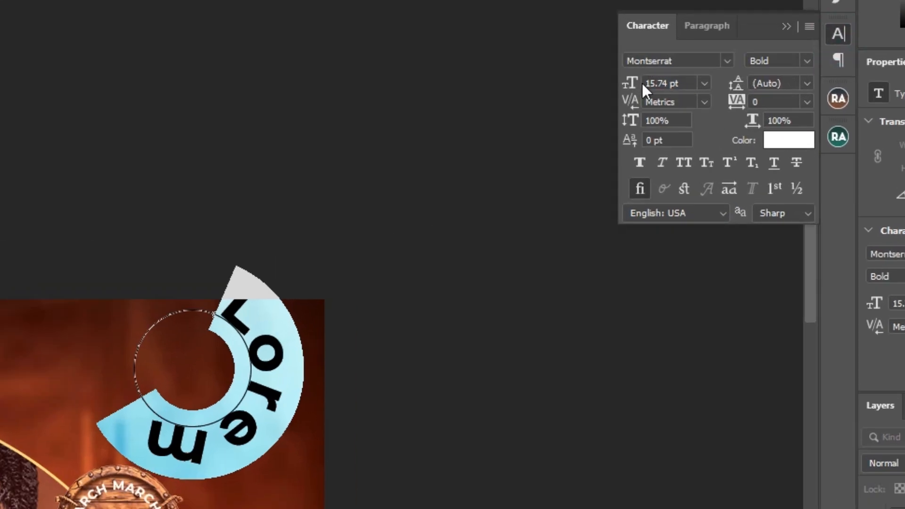
left_click(700, 84)
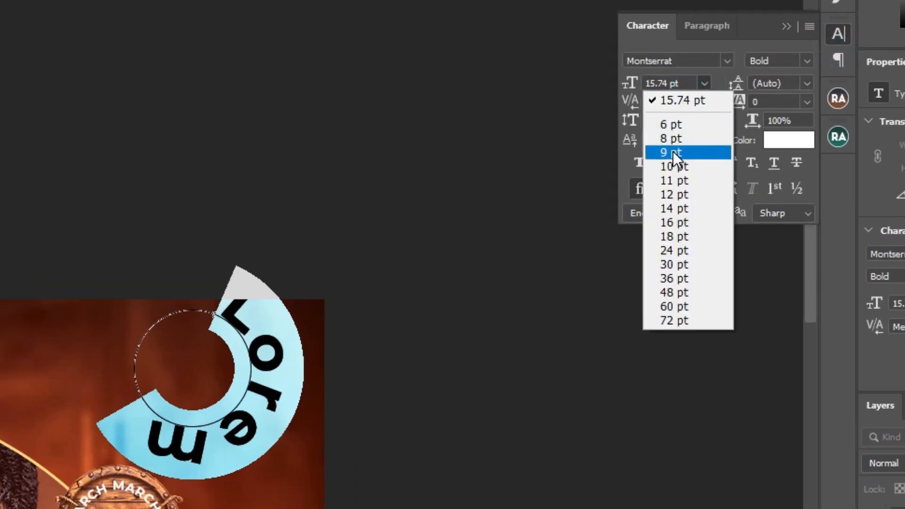
left_click(675, 155)
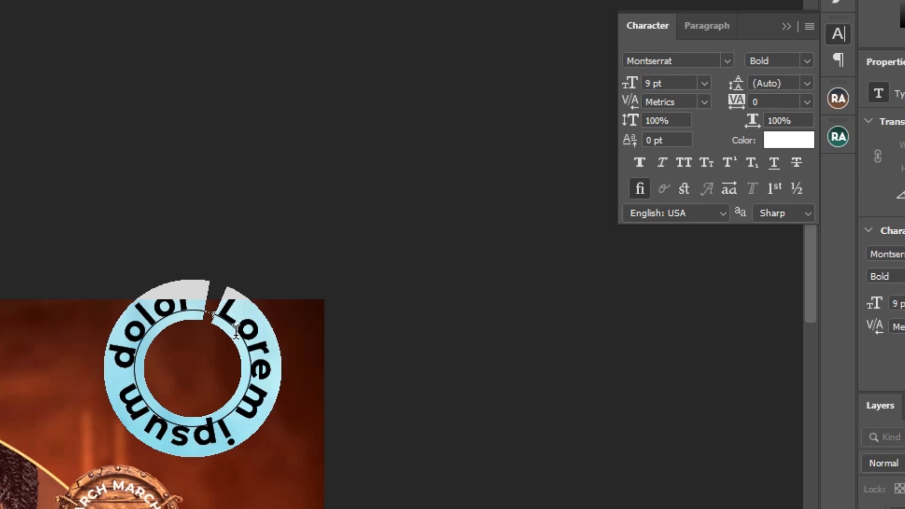
Enter "may" four times, spaced out evenly around the circle, and finish the text layer
type("may")
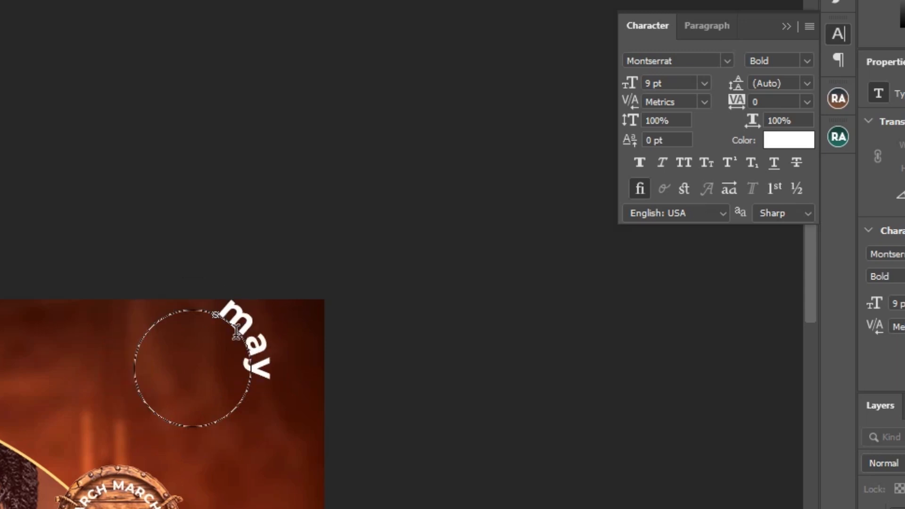
type("  may")
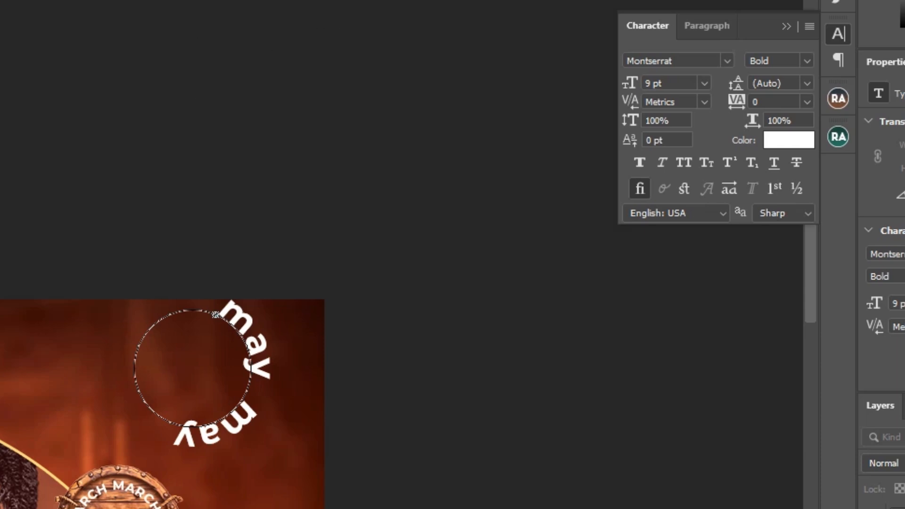
left_click(169, 430)
type("m")
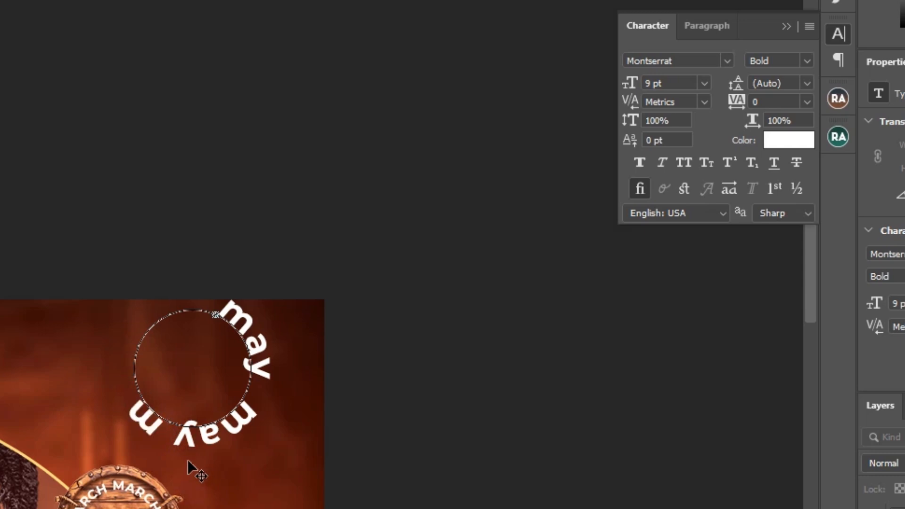
type("ay")
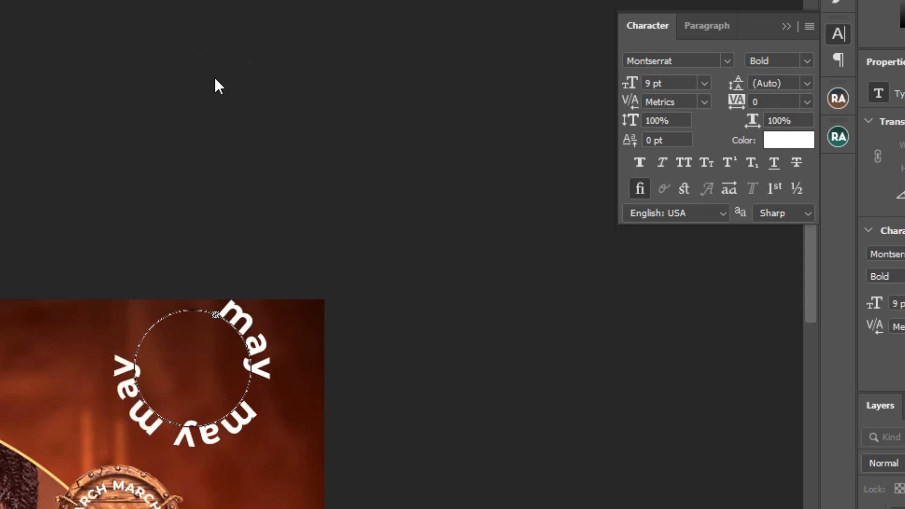
type(" may")
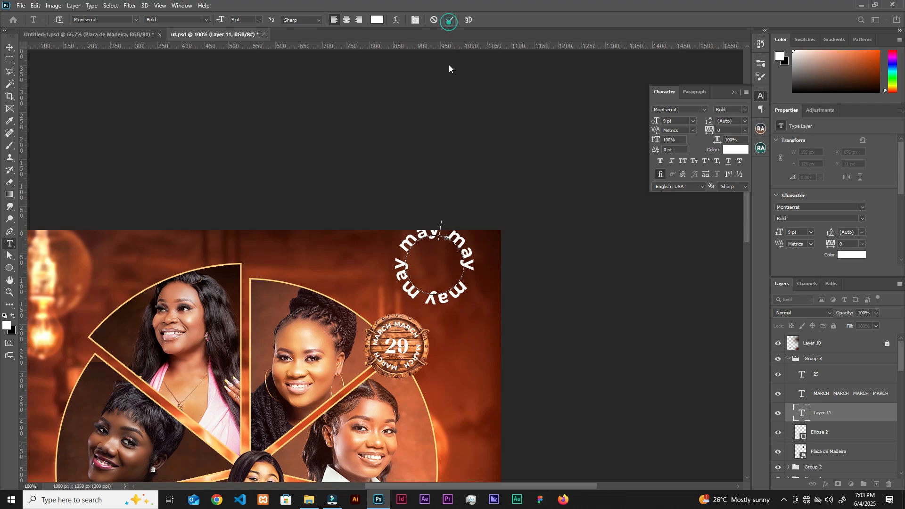
type("v")
Delete the Ellipse 2 circle, then move the circular "may" text over the wooden date badge and free-transform it
left_click(838, 434)
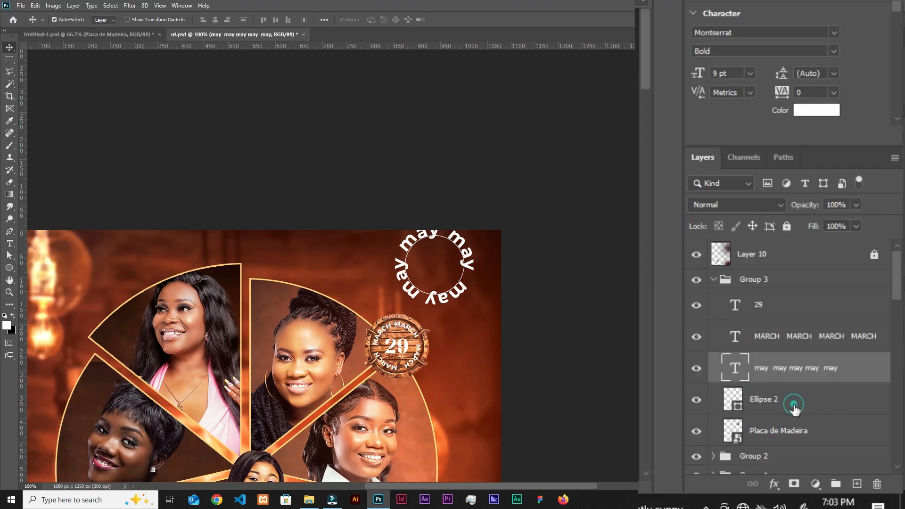
key("Delete")
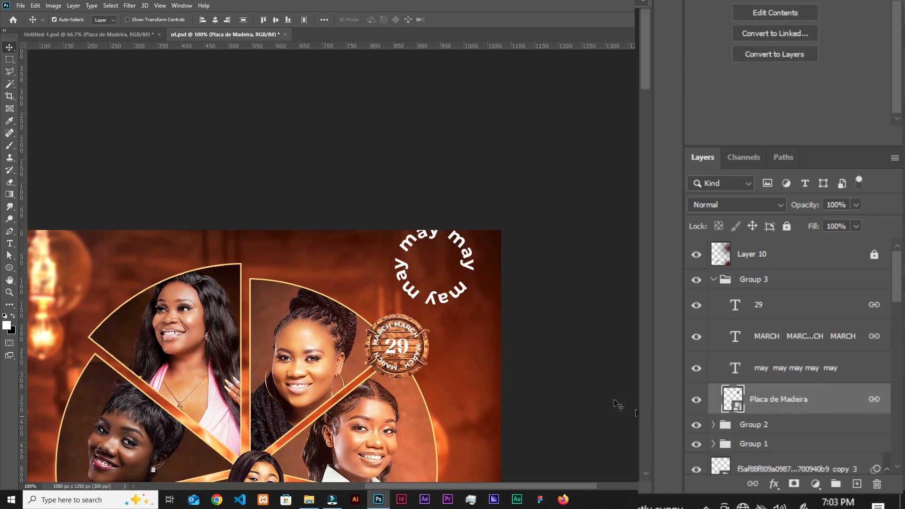
left_click_drag(464, 300, 427, 375)
key("ctrl+t")
left_click(469, 21)
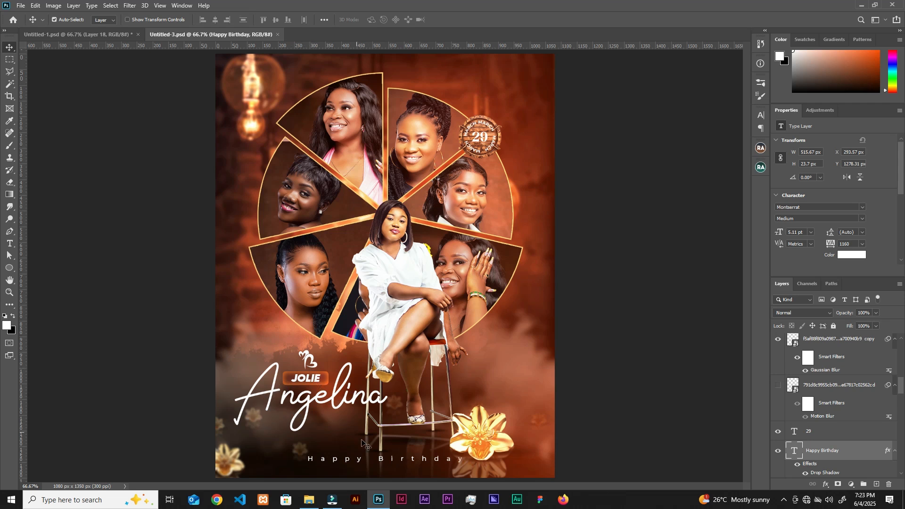
In Untitled-1.psd, move the Happy Birtday line down to the poster's bottom edge and delete the Lorem ipsum paragraph
left_click(113, 34)
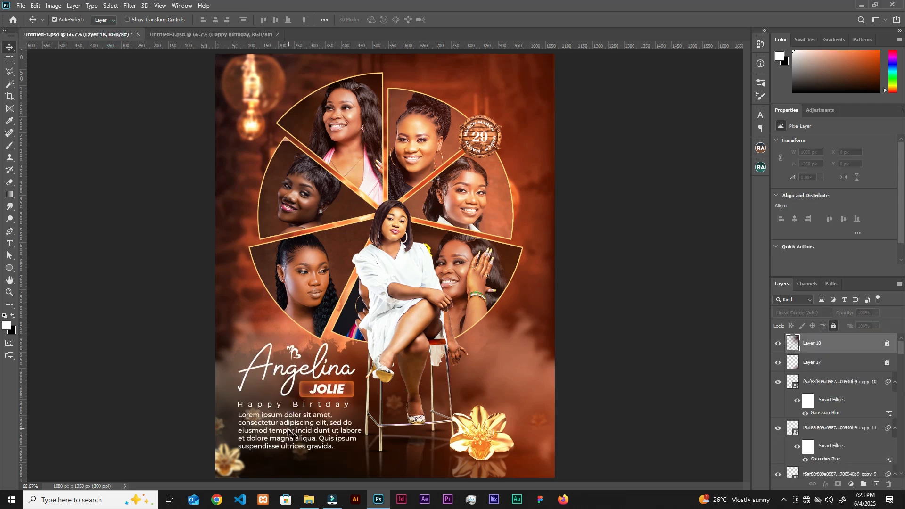
left_click_drag(281, 410, 392, 462)
left_click(312, 433)
key("Delete")
Set the Happy Birtday line's tracking to 1260 and shift the text left to about X 273 px
left_click(761, 115)
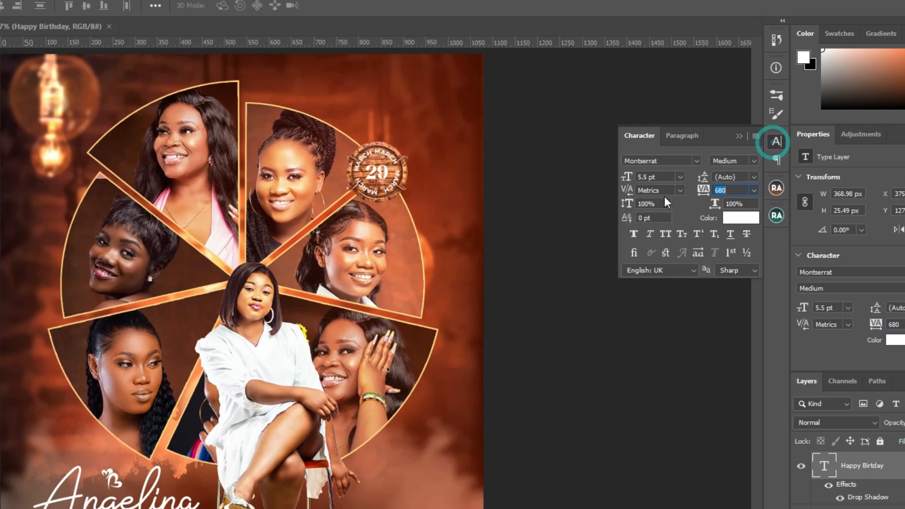
left_click(718, 148)
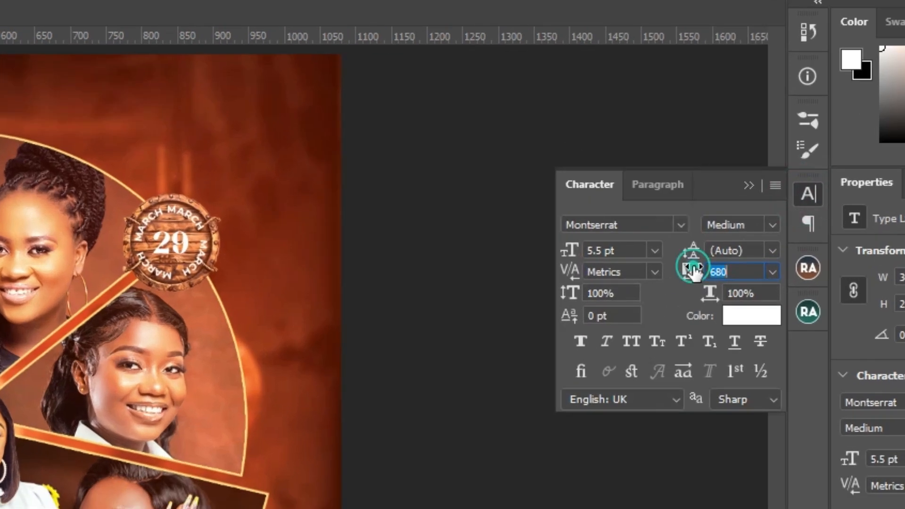
left_click_drag(693, 272, 720, 273)
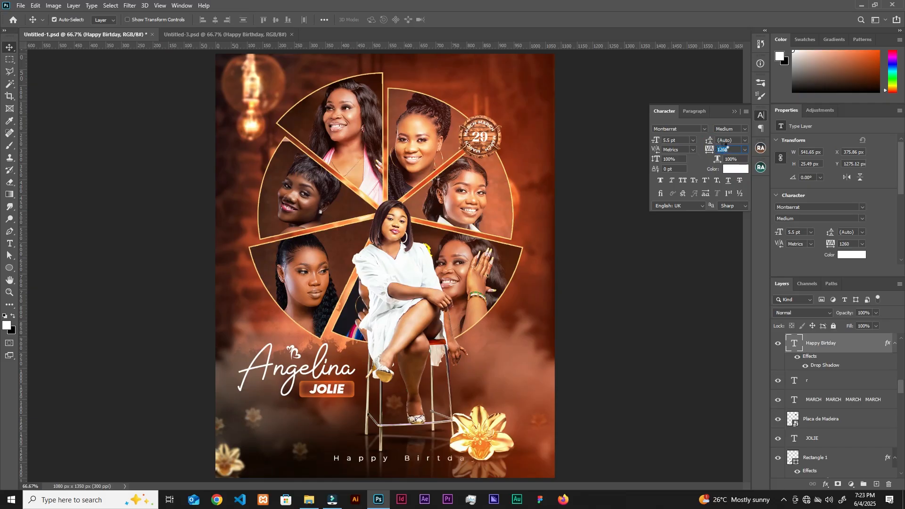
left_click_drag(390, 461, 357, 462)
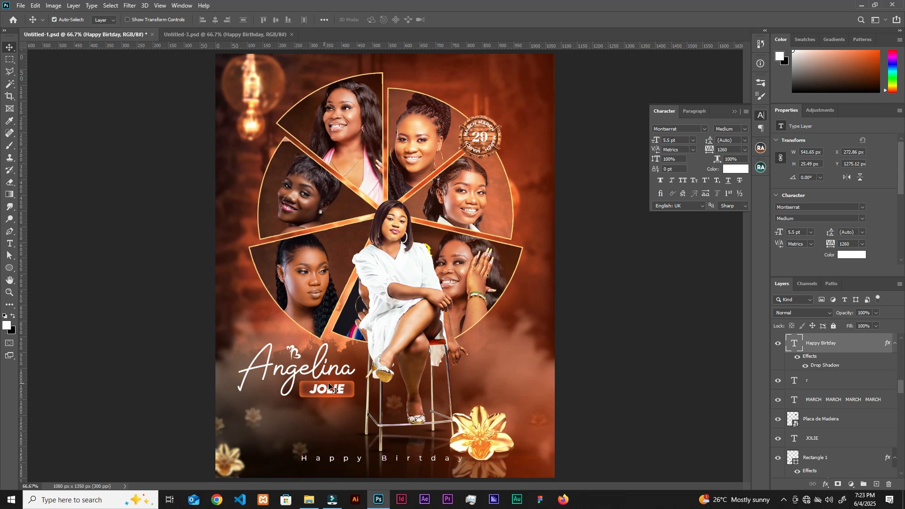
Switch to Untitled-3.psd to compare its name and greeting layout
left_click(223, 35)
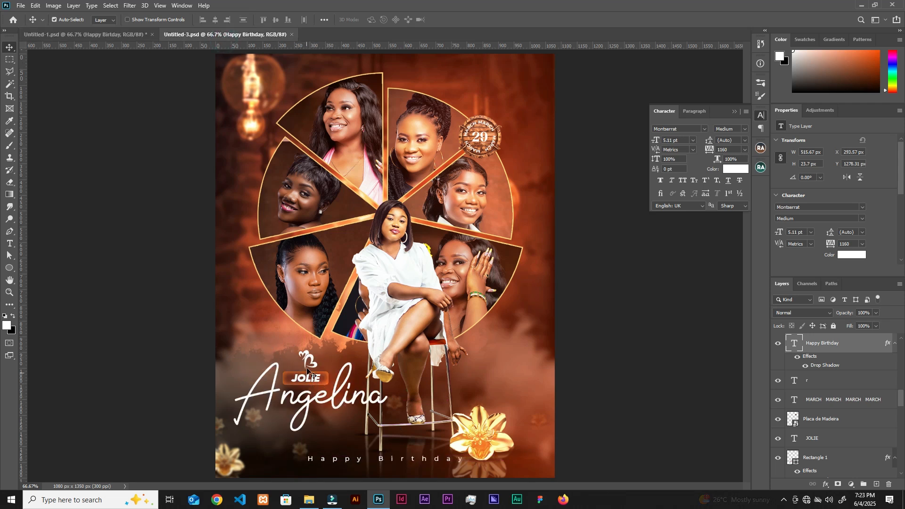